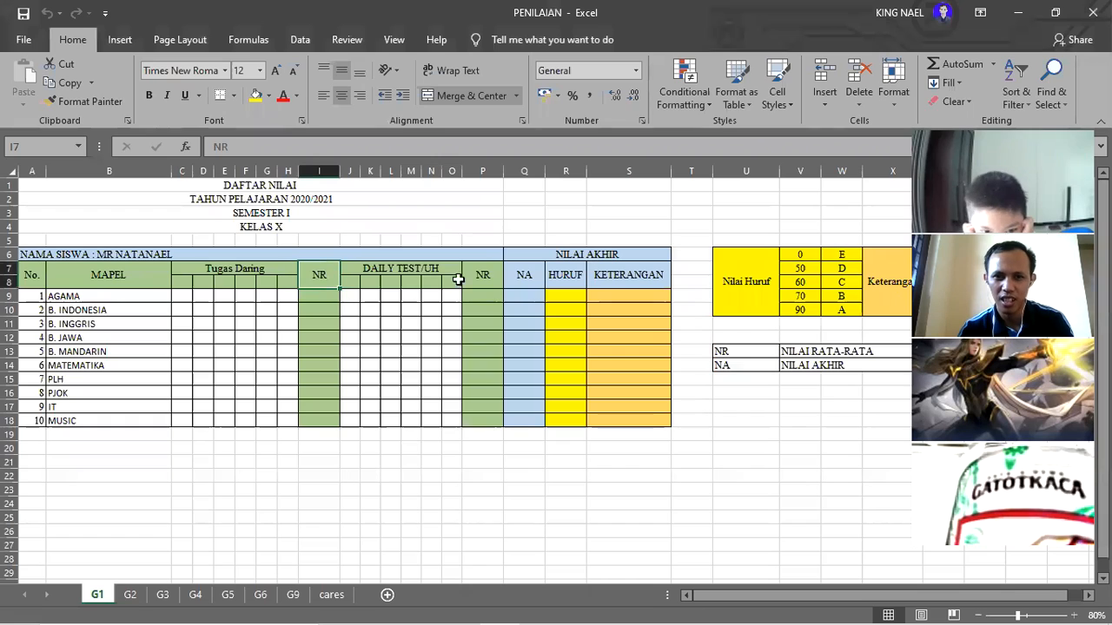
click(481, 278)
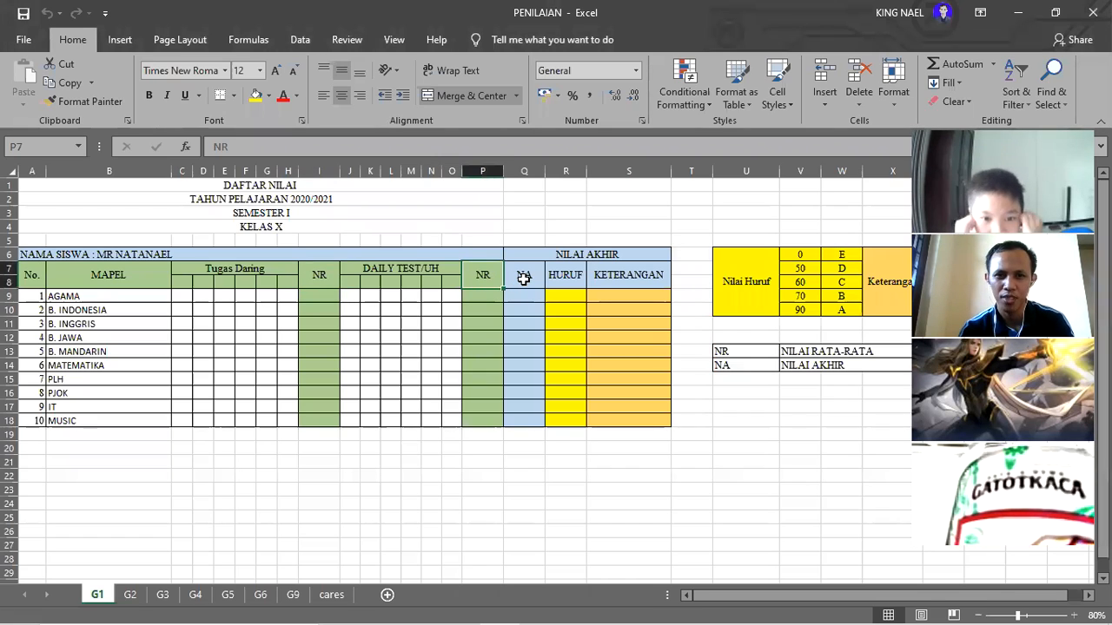
click(524, 278)
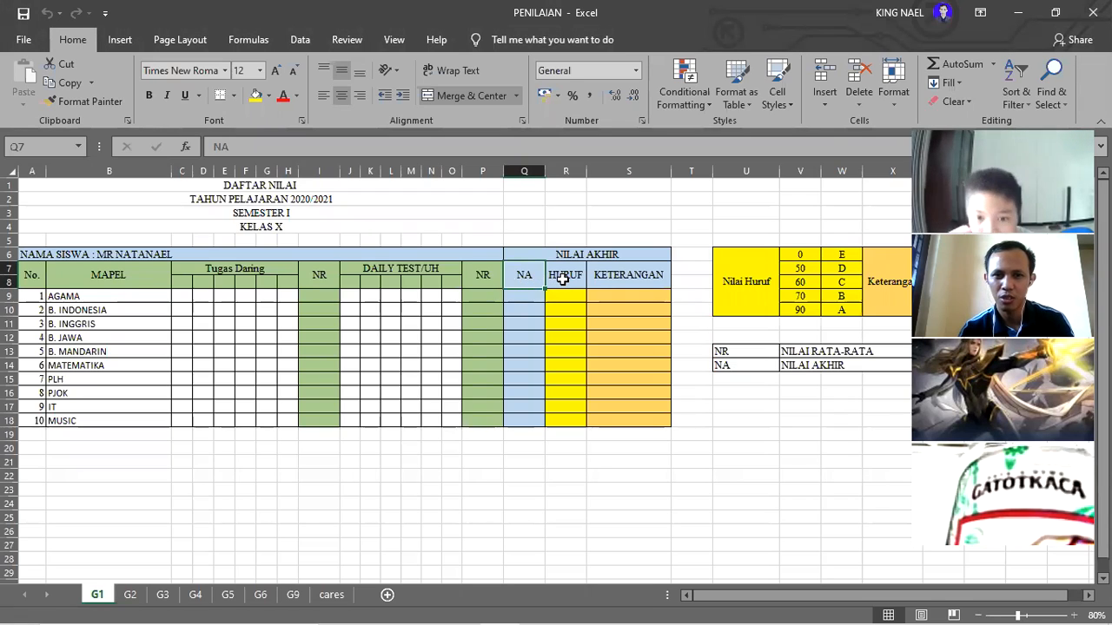
click(563, 278)
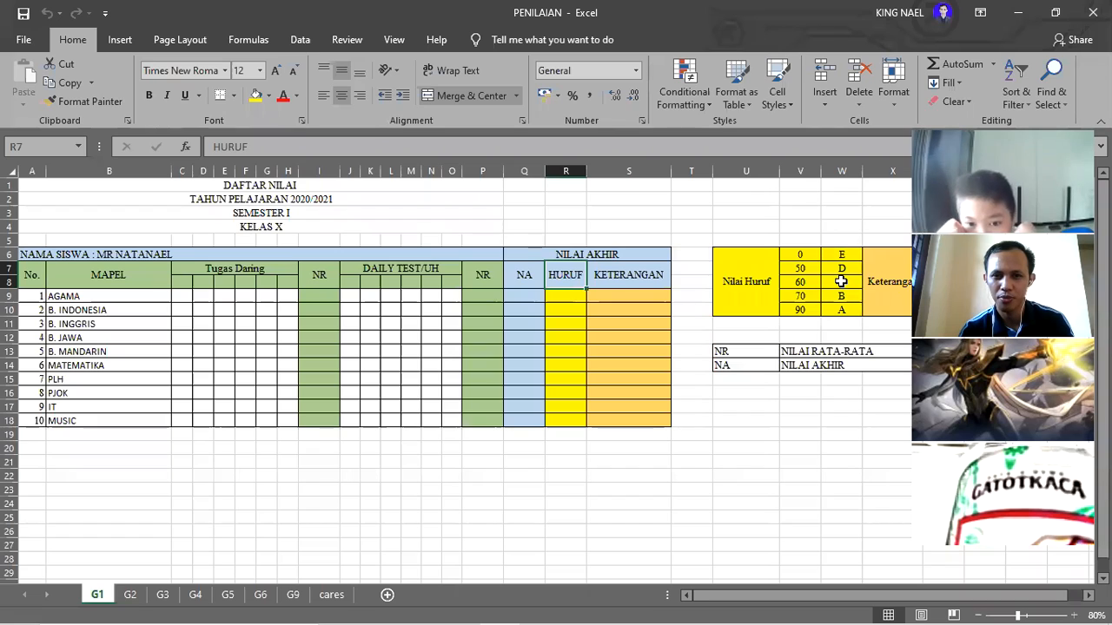
click(636, 277)
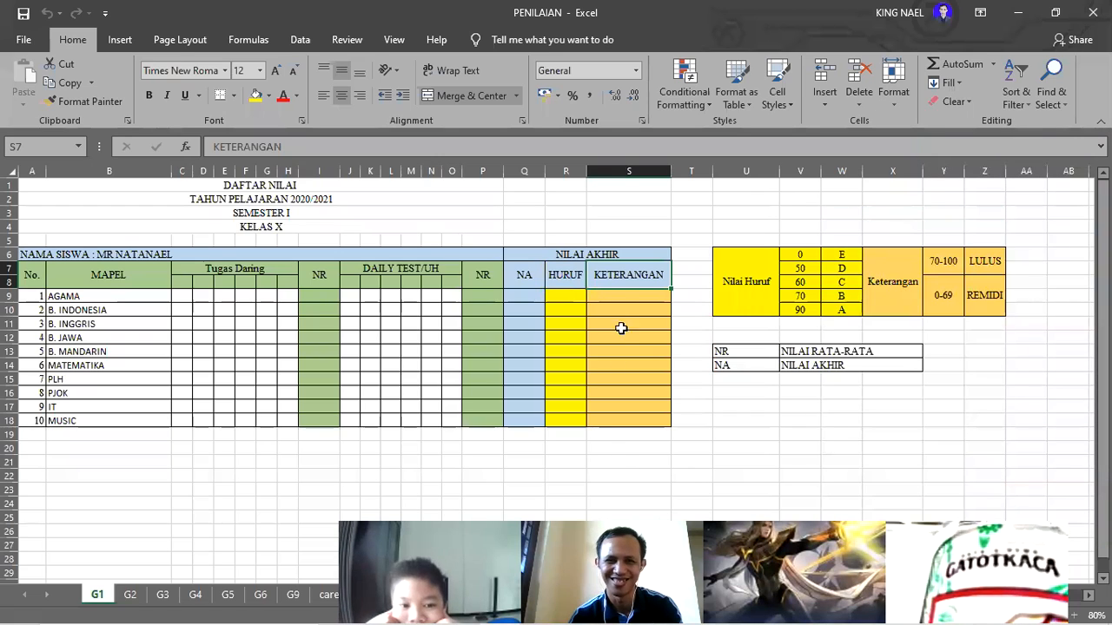
Step: Replace the student's name after the NAMA SISWA label in row 6 with a different student's name
click(128, 249)
double_click(164, 254)
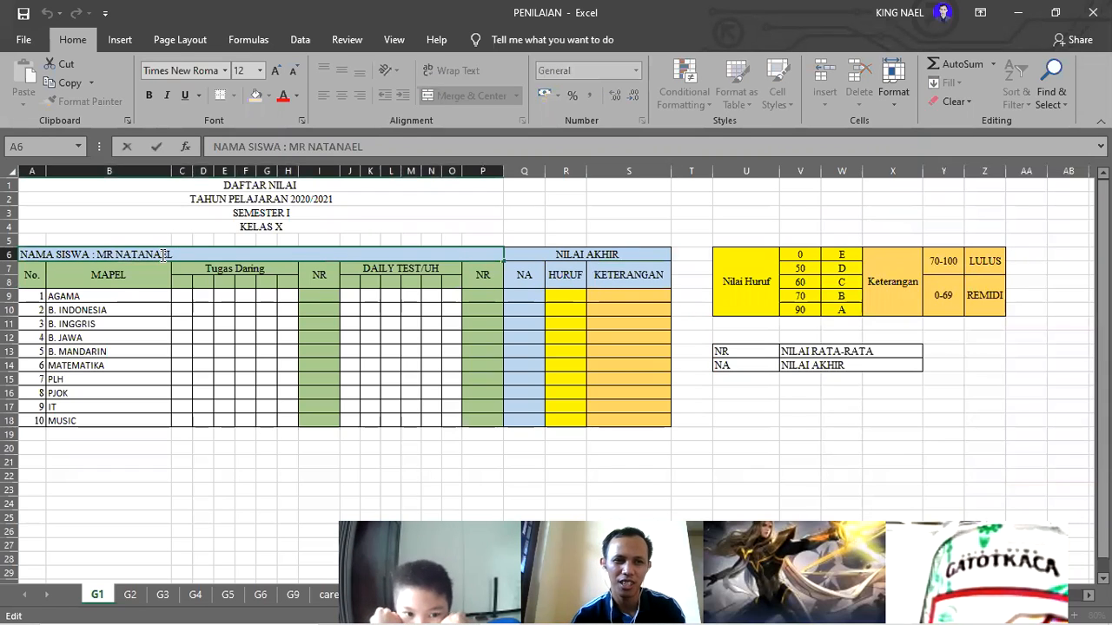
key(BackSpace)
key(BackSpace)
key(BackSpace)
key(BackSpace)
key(BackSpace)
key(BackSpace)
key(BackSpace)
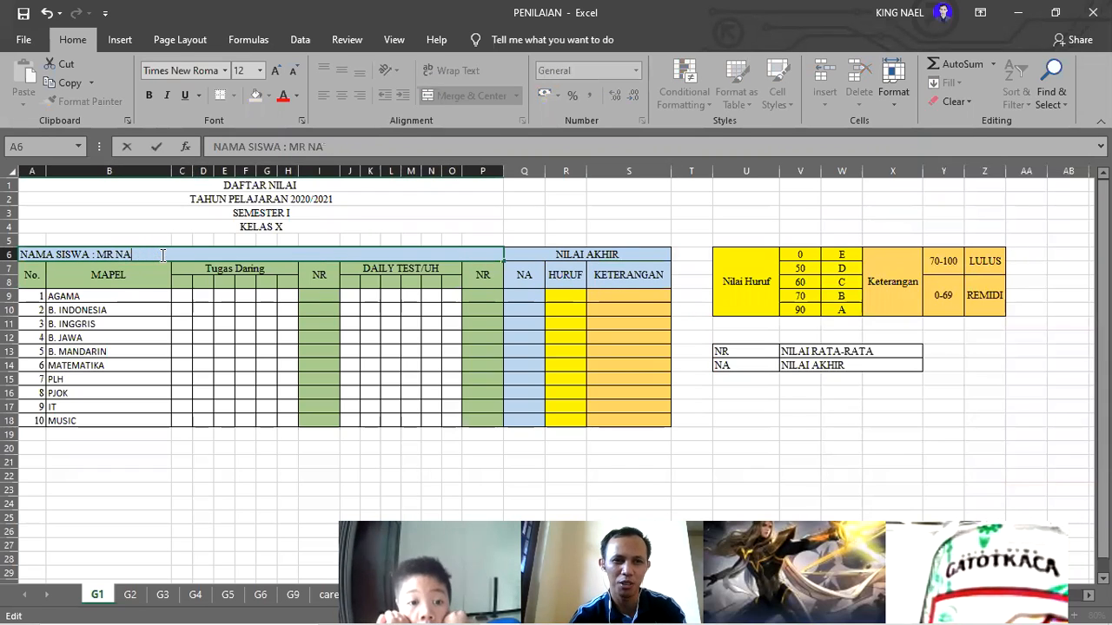
key(BackSpace)
key(BackSpace)
text(DA)
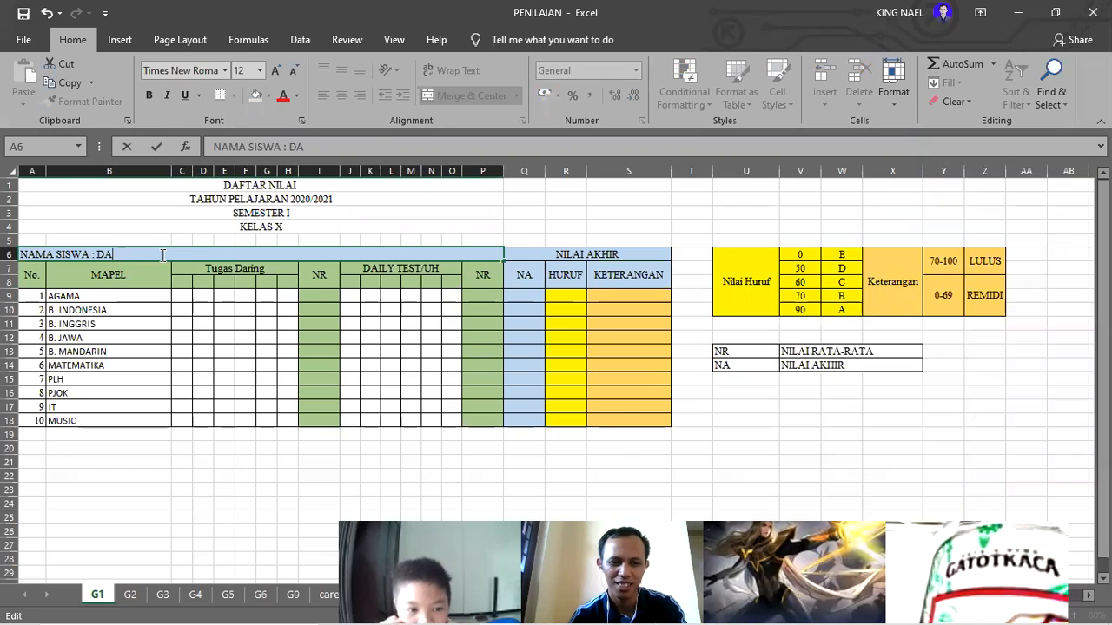
text(RIO)
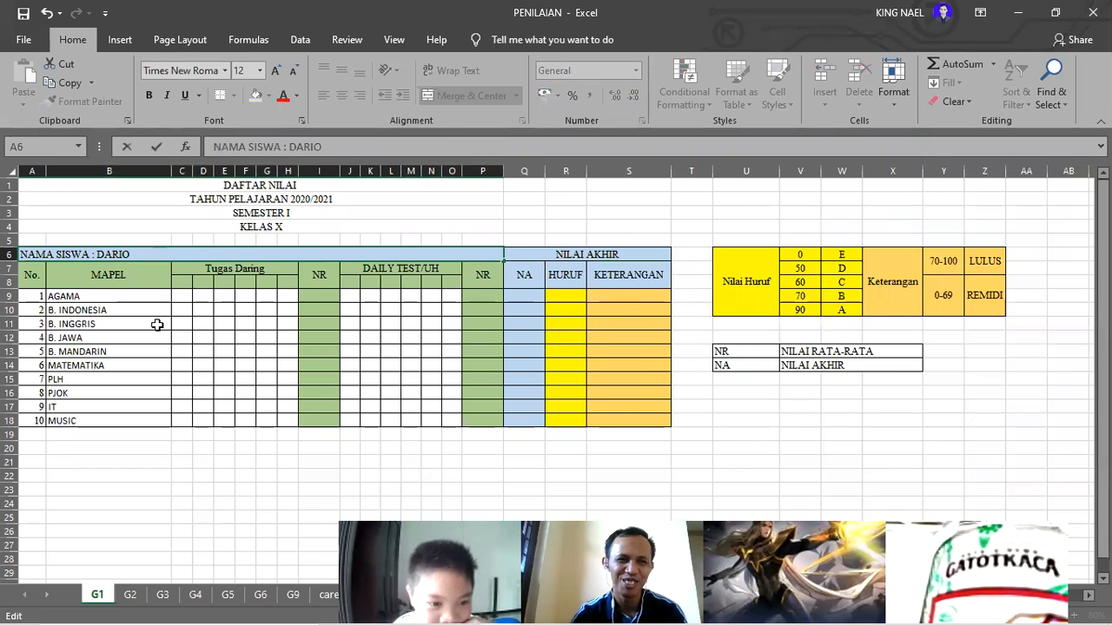
Step: Number the six Tugas Daring columns 1 through 6 in cells C8 to H8
click(184, 282)
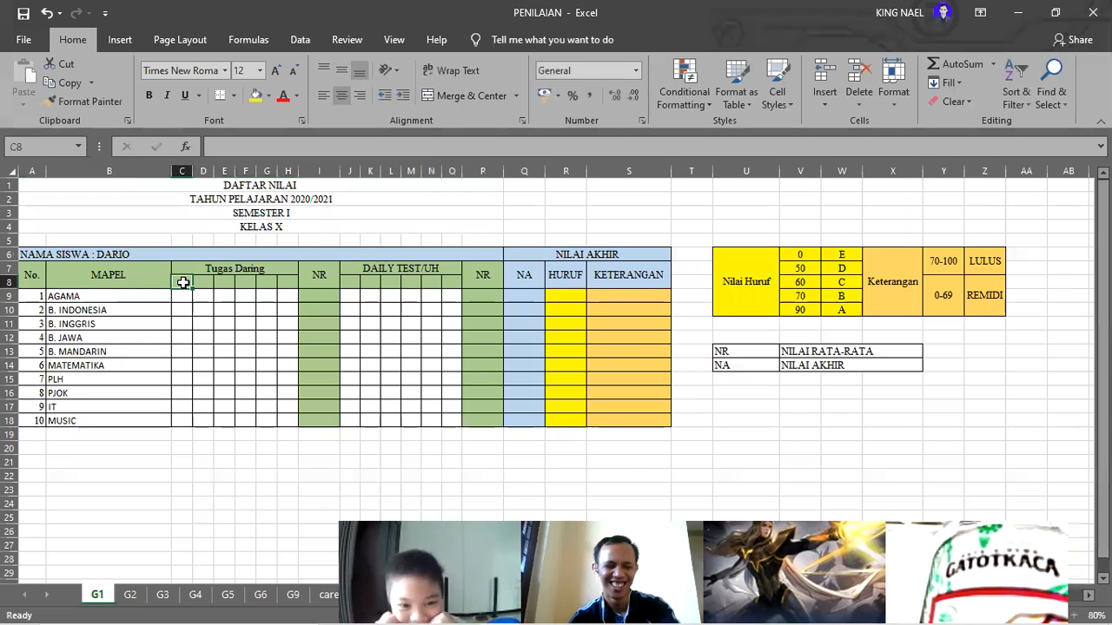
text(1)
key(Tab)
text(2)
key(Tab)
text(3)
key(Tab)
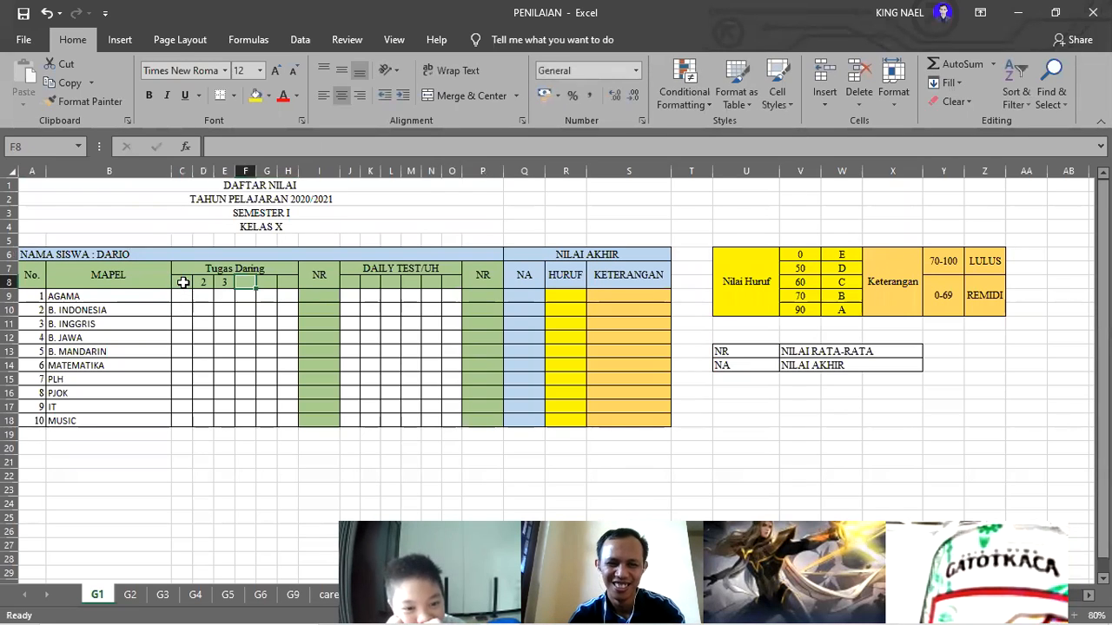
text(4)
key(Tab)
text(5)
key(Tab)
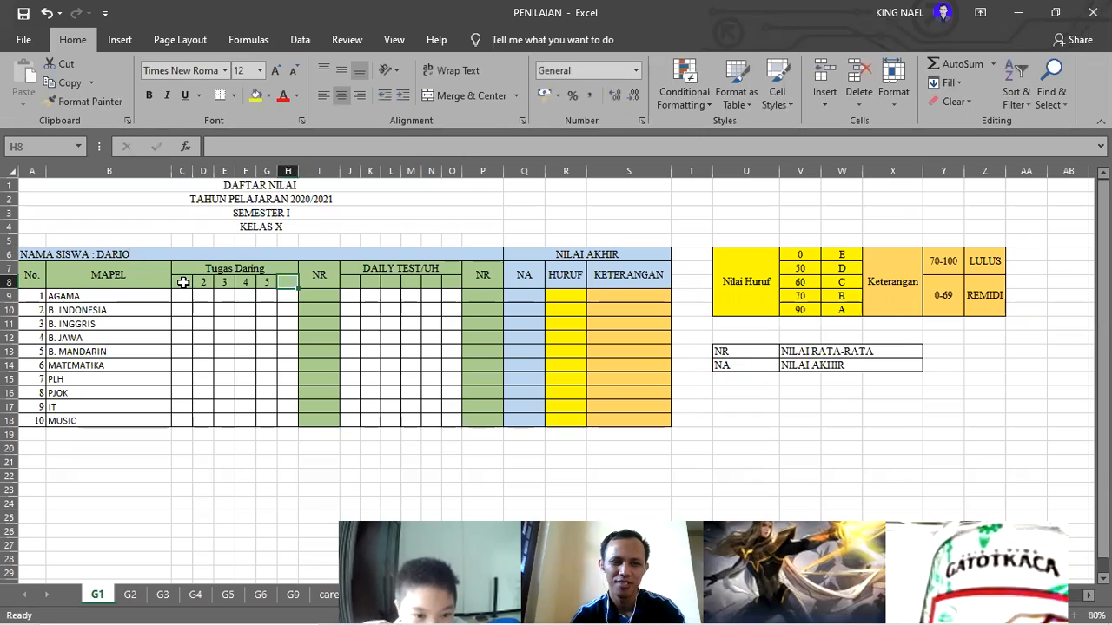
text(6)
key(Tab)
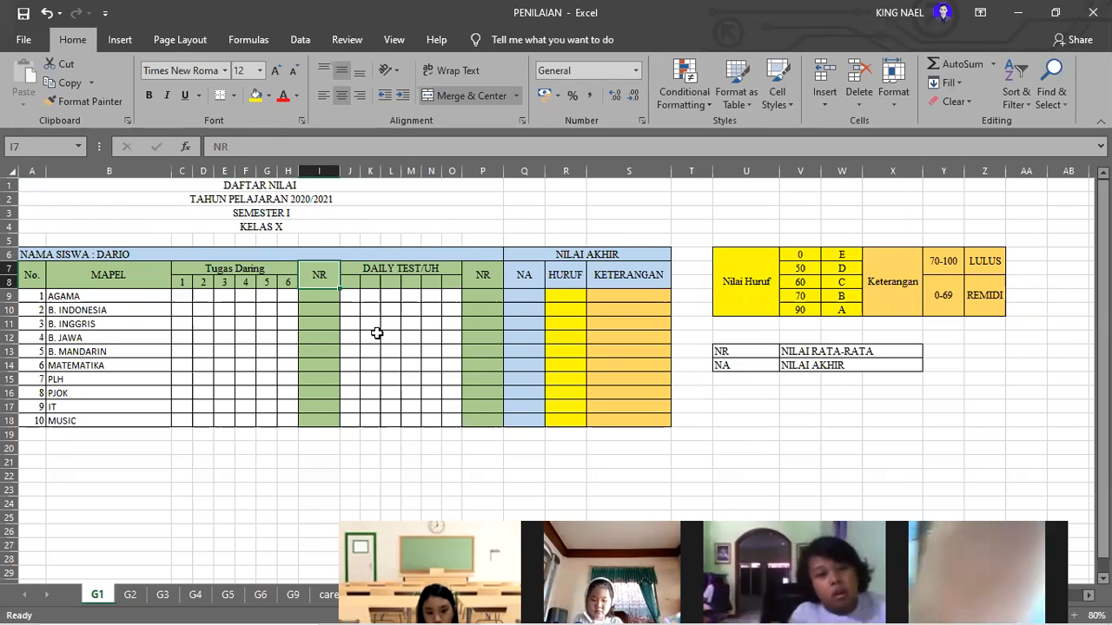
click(369, 296)
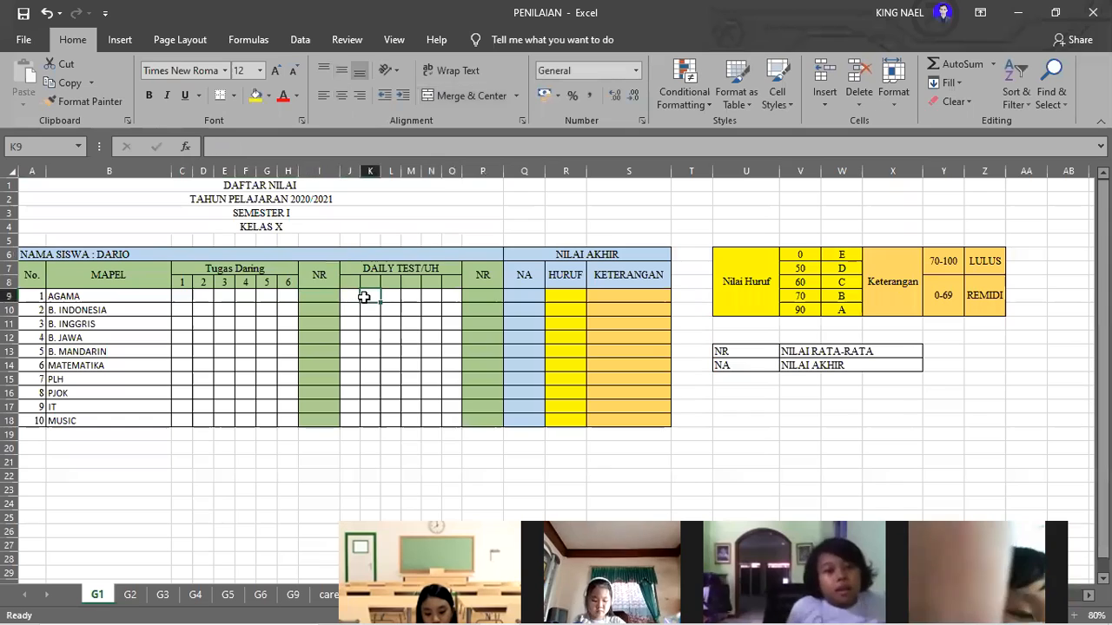
click(315, 296)
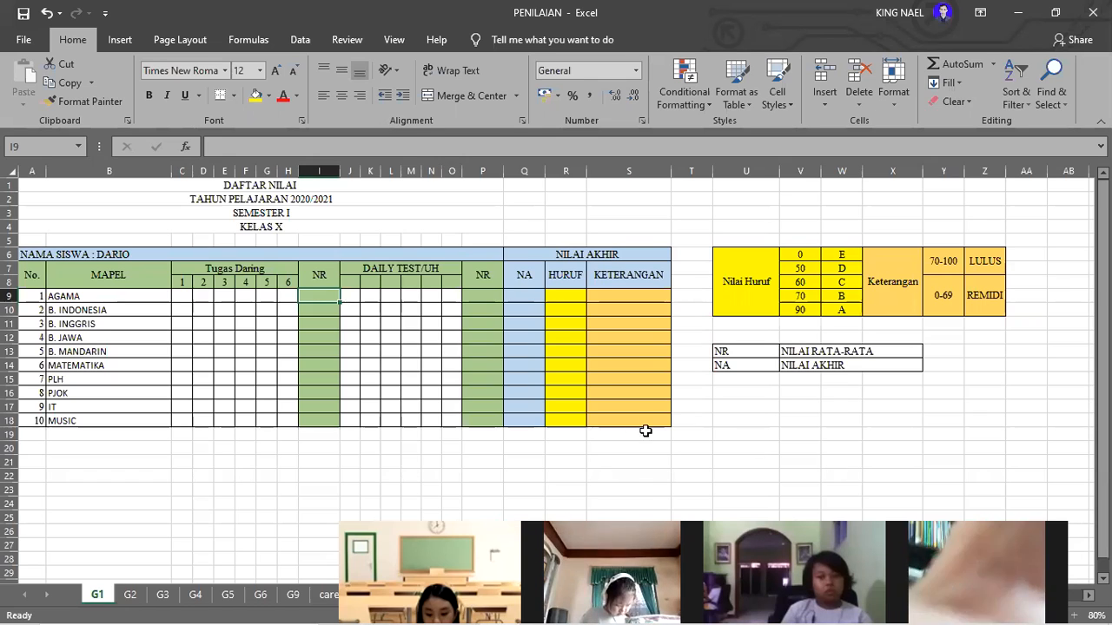
click(187, 298)
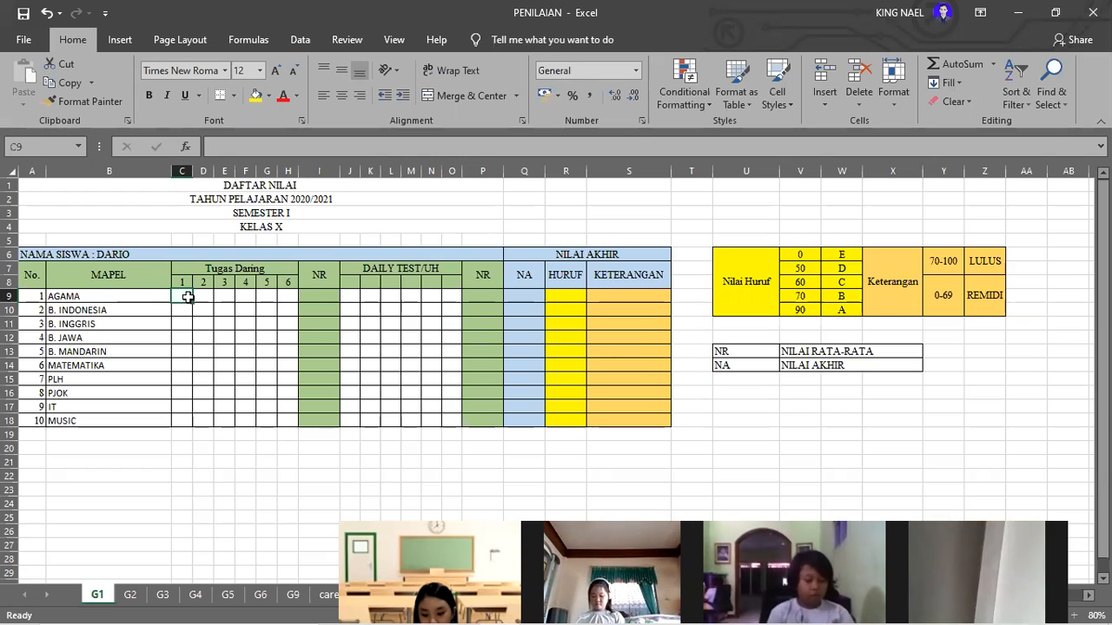
click(323, 294)
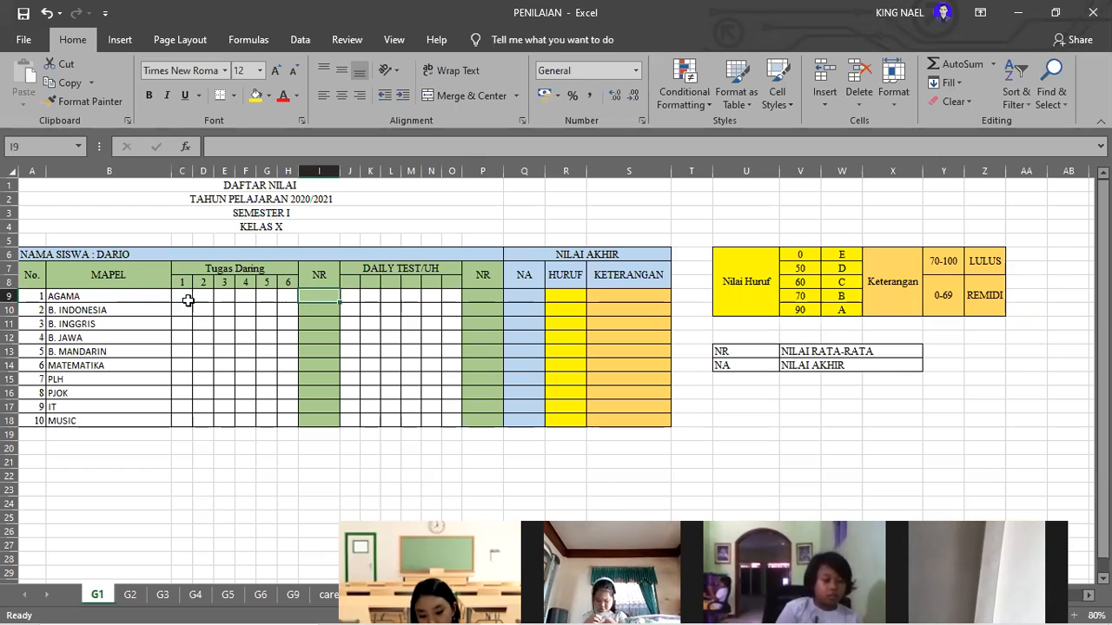
click(119, 254)
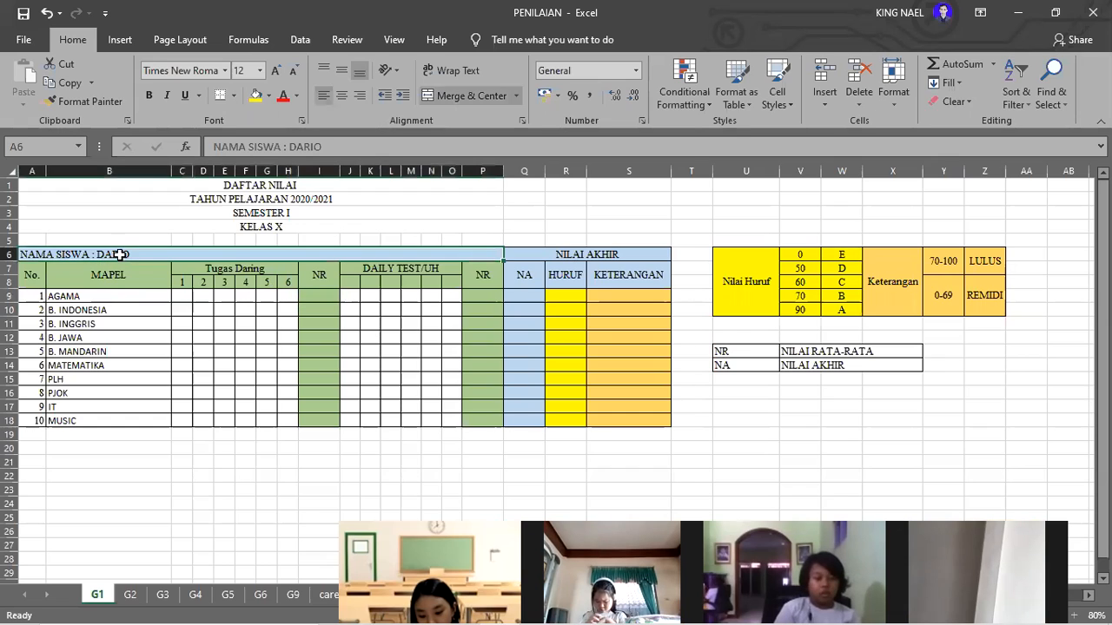
click(75, 296)
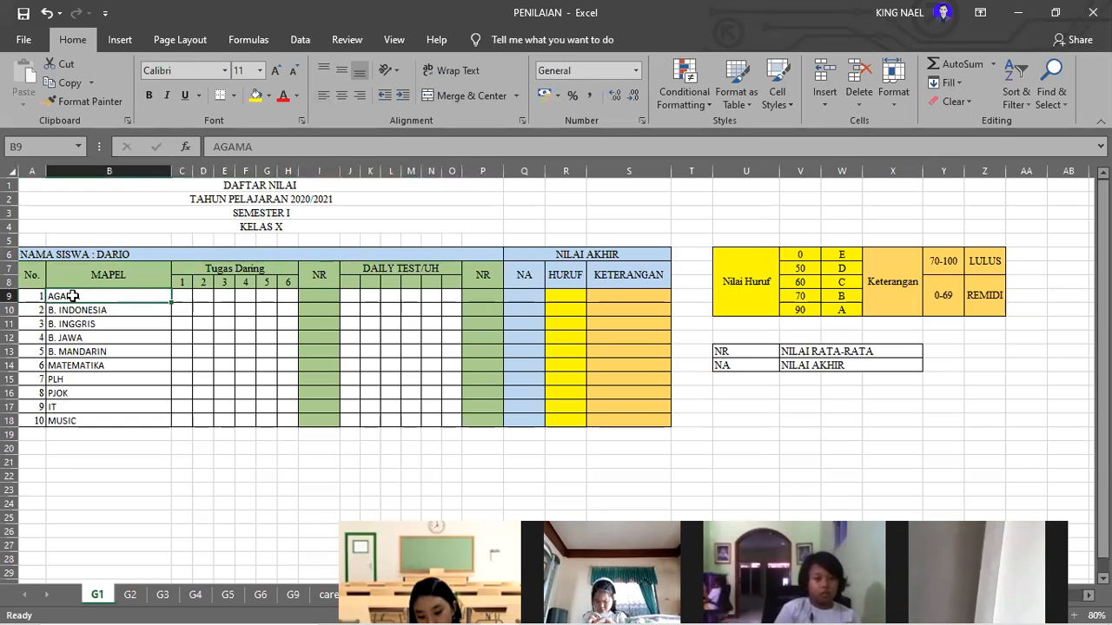
Step: Enter the AGAMA online task scores 78, 88, 76, 90, 56 and 60 in cells C9 to H9
click(182, 296)
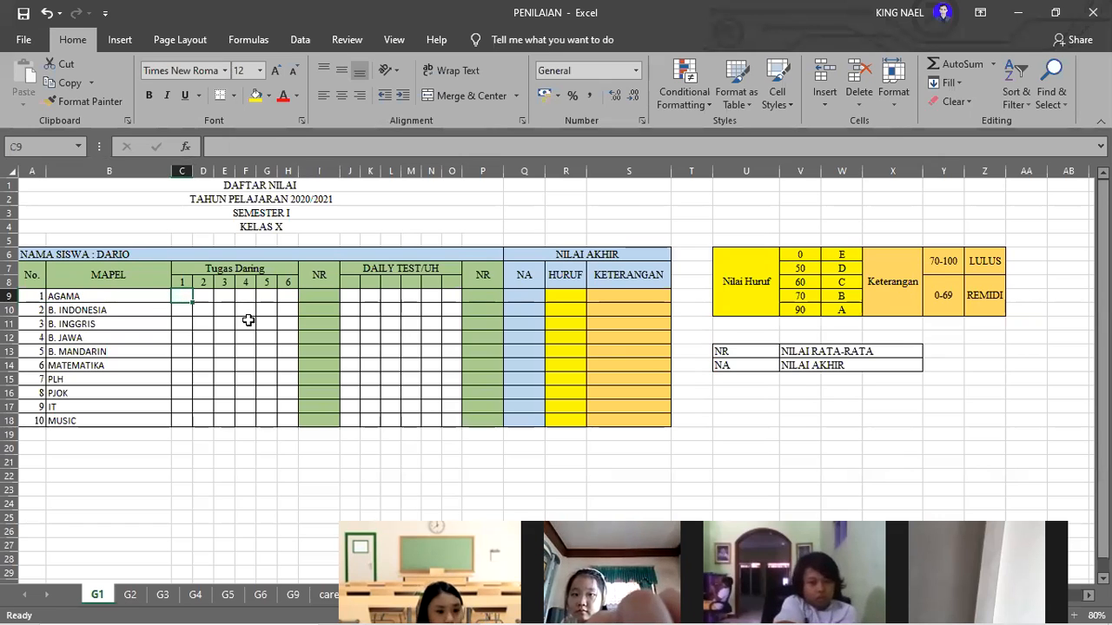
text(78)
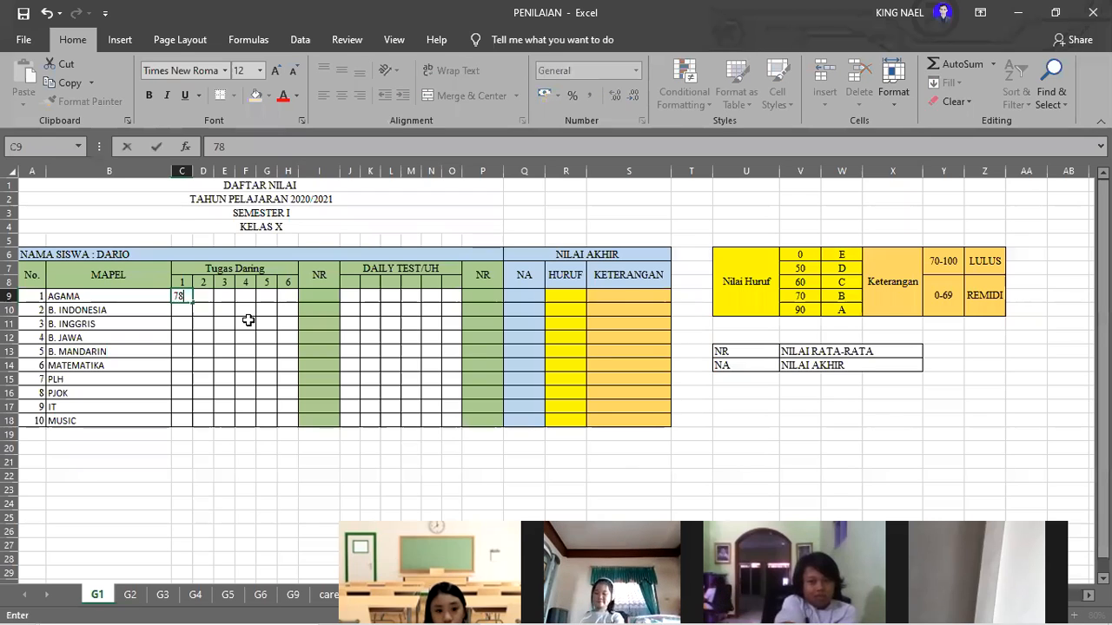
key(Tab)
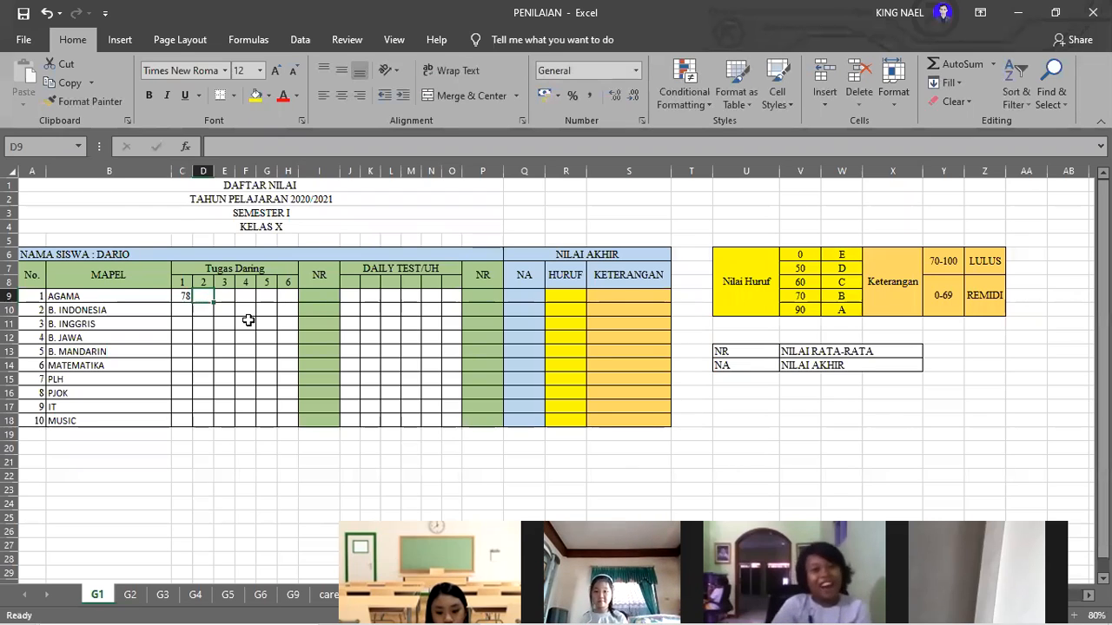
text(88)
key(Tab)
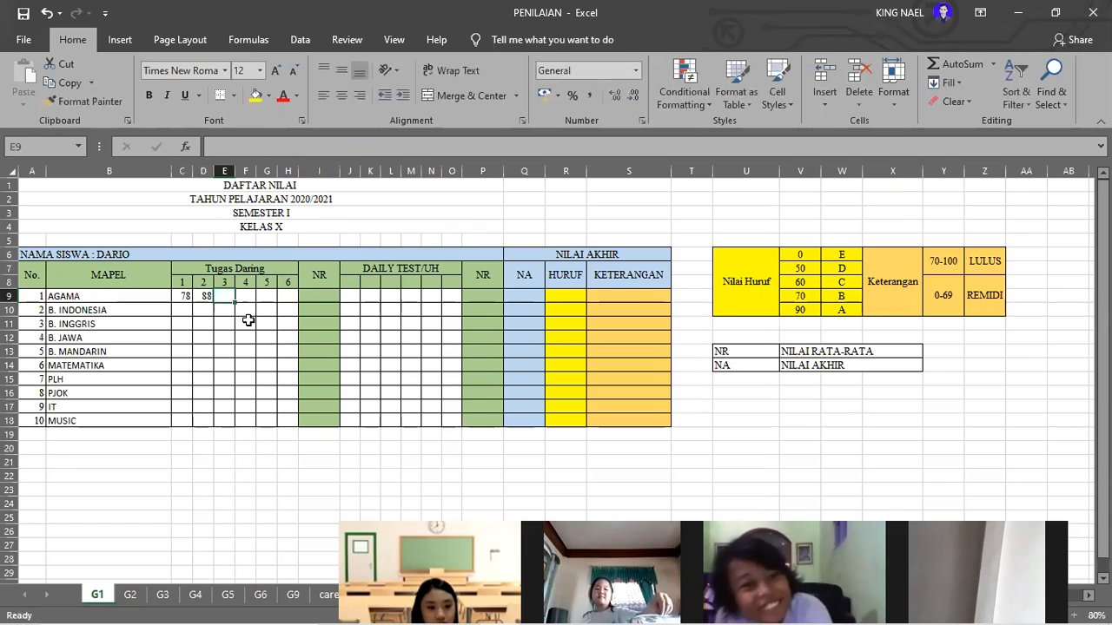
text(76)
key(Tab)
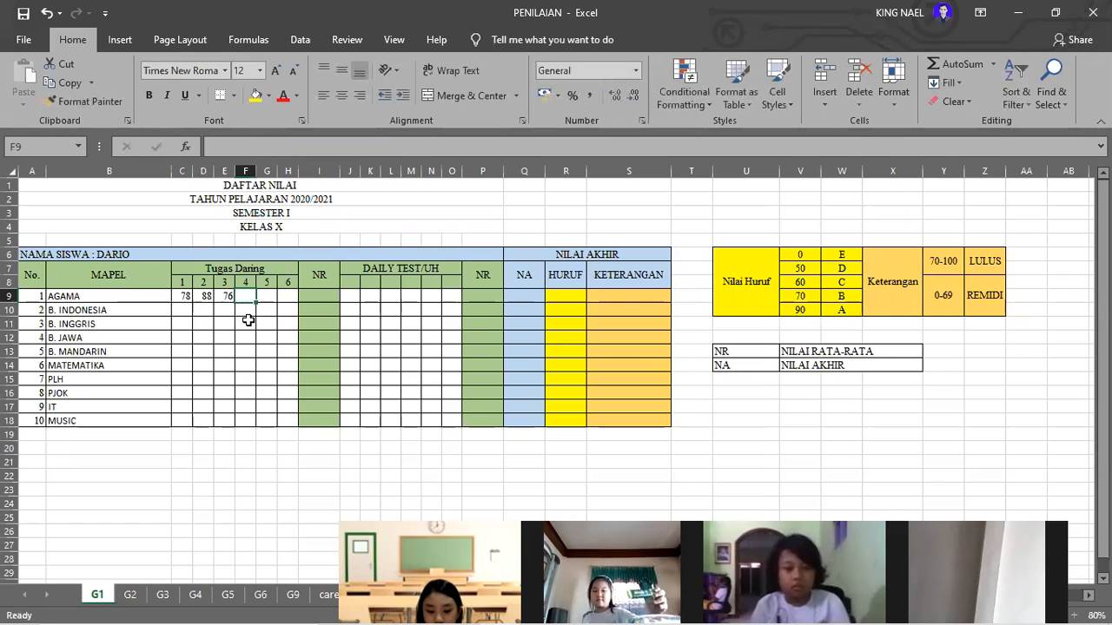
text(90)
key(Tab)
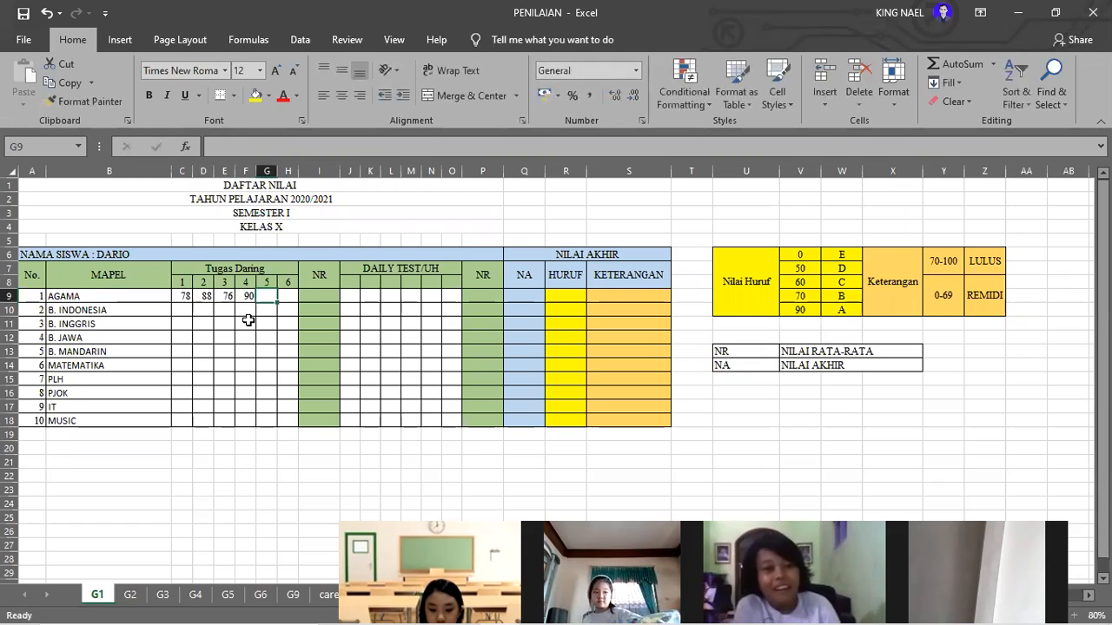
text(56)
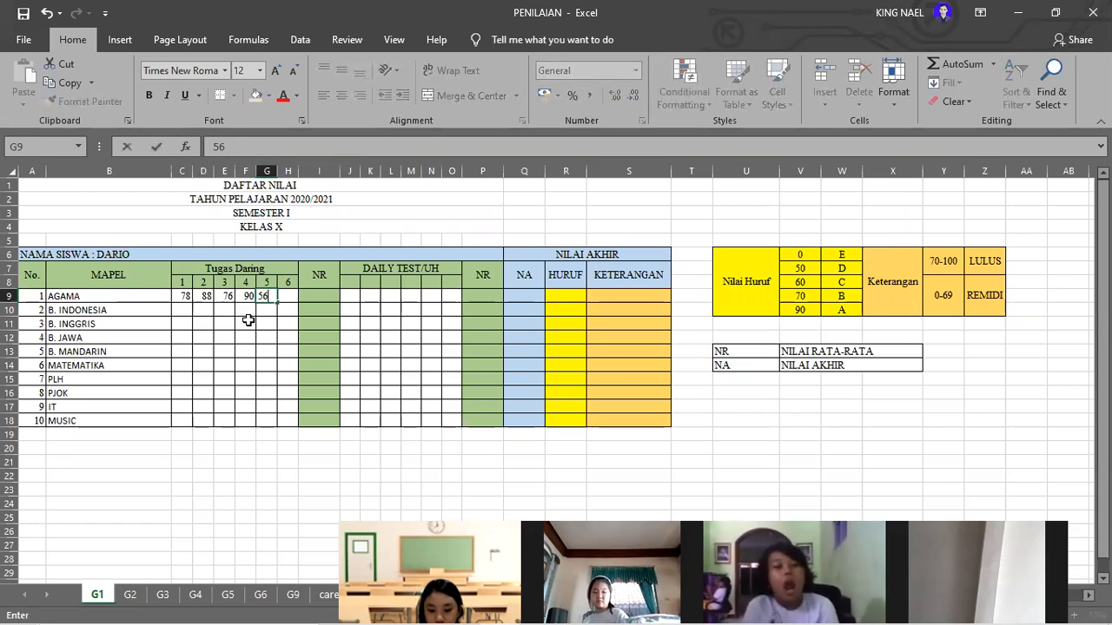
key(Tab)
text(60)
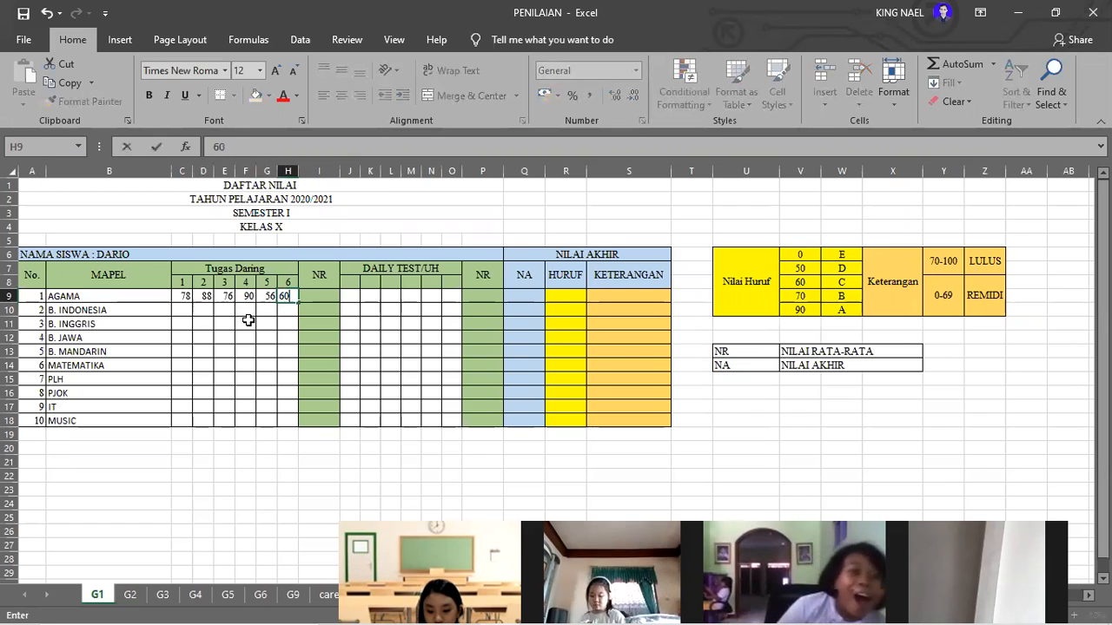
key(Tab)
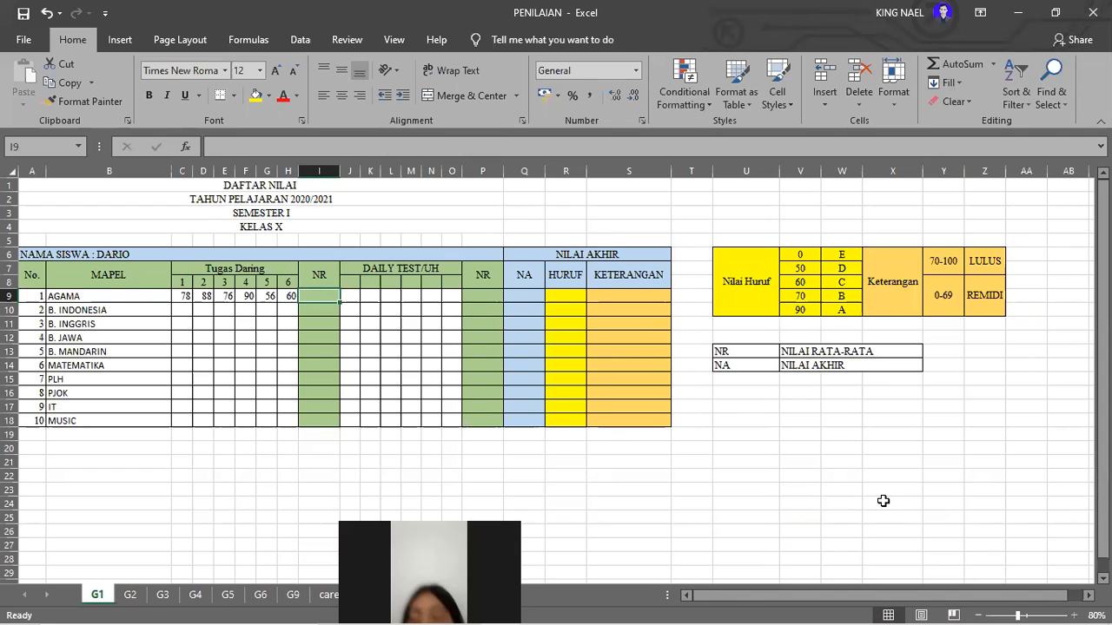
Step: Calculate the AGAMA task average in NR cell I9 with the formula =average(C9:H9)
click(743, 447)
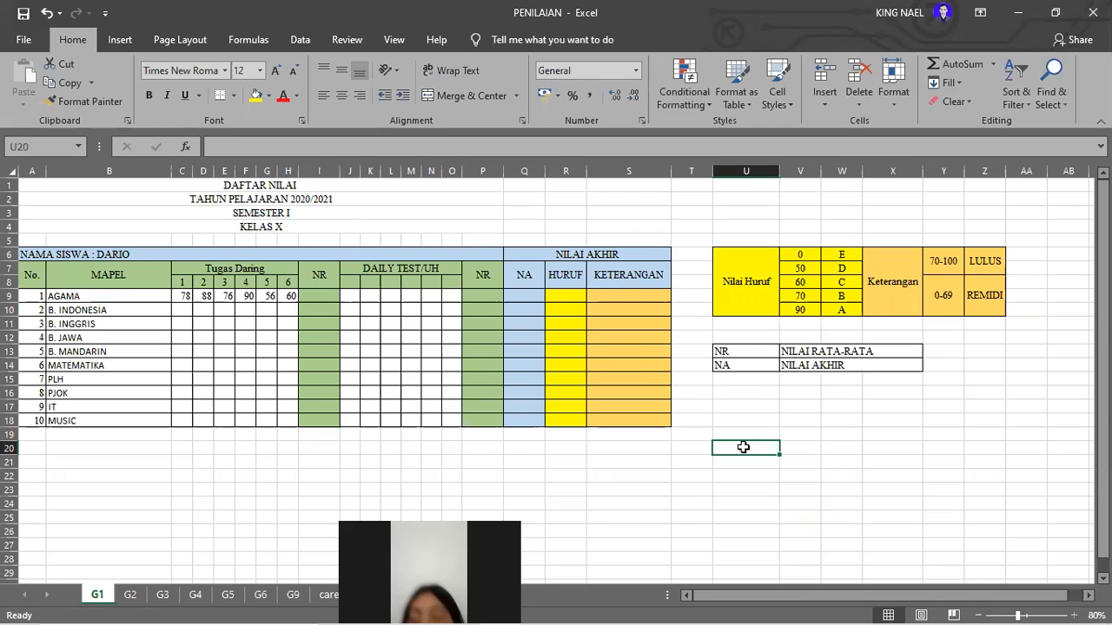
click(314, 300)
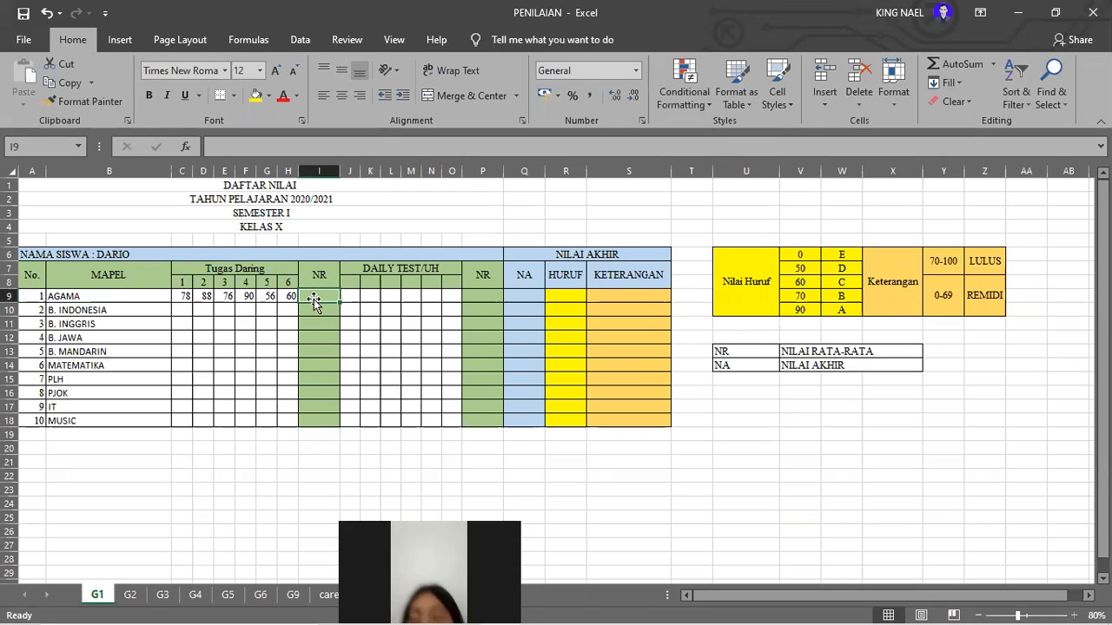
text(=)
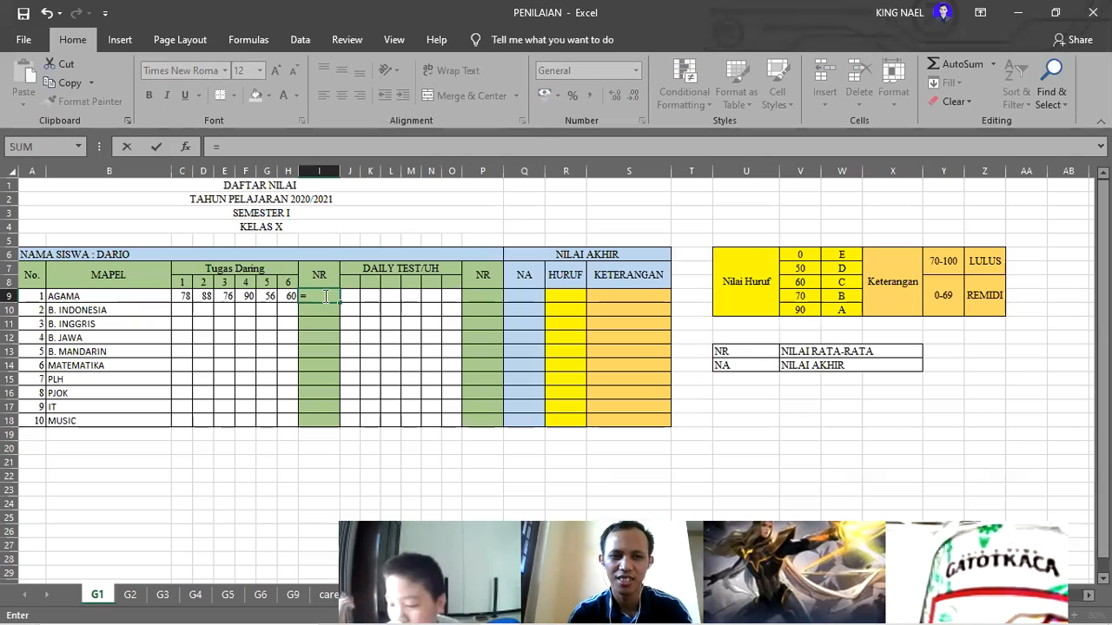
text(a)
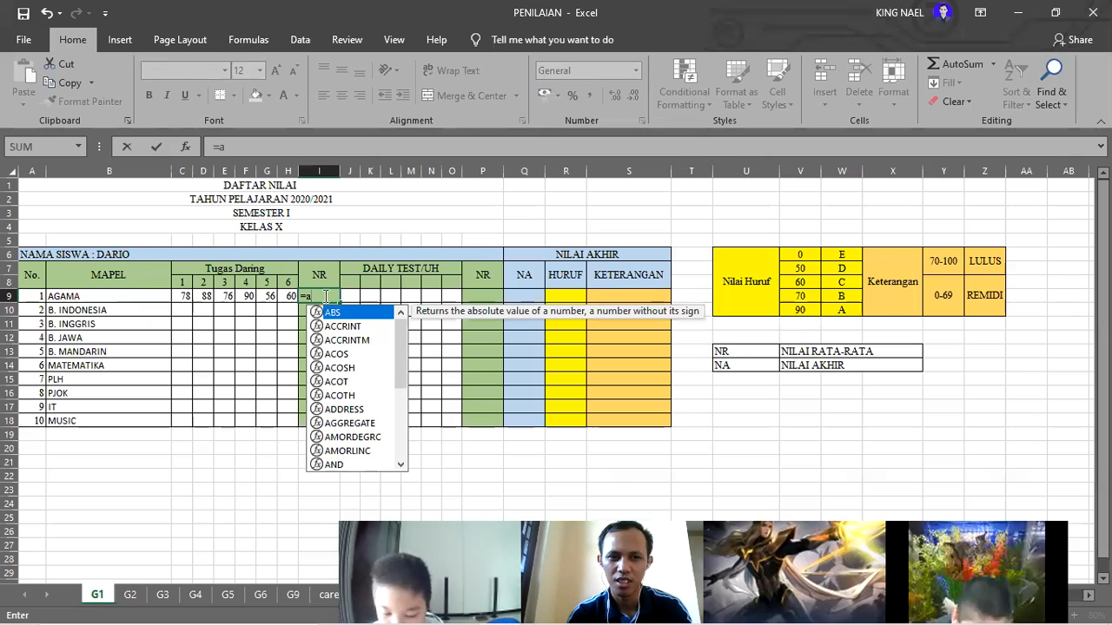
text(verage)
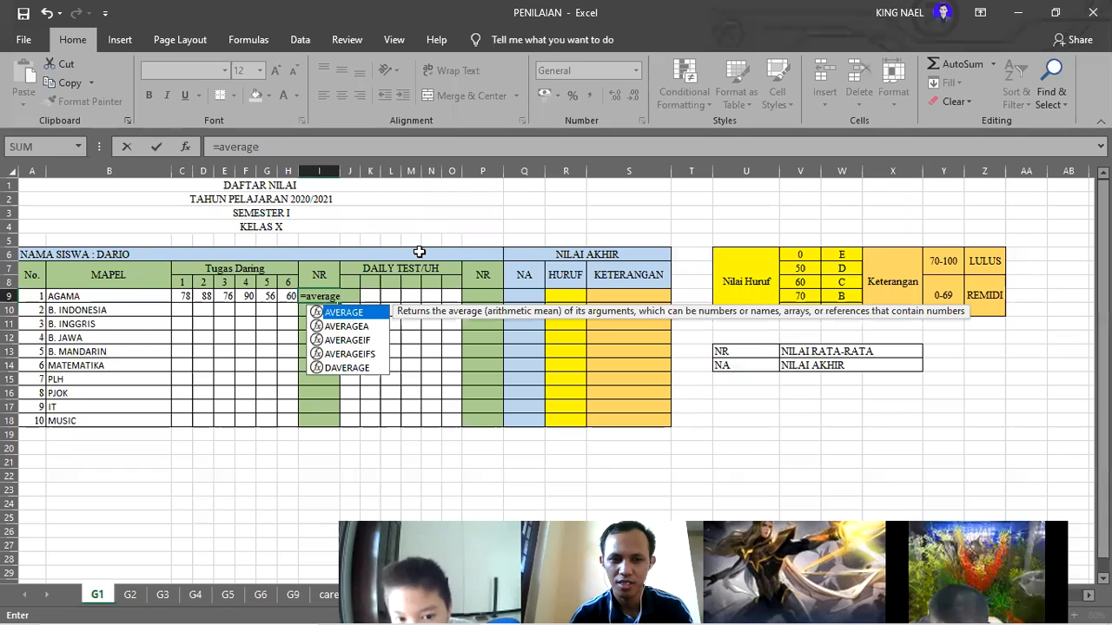
text(()
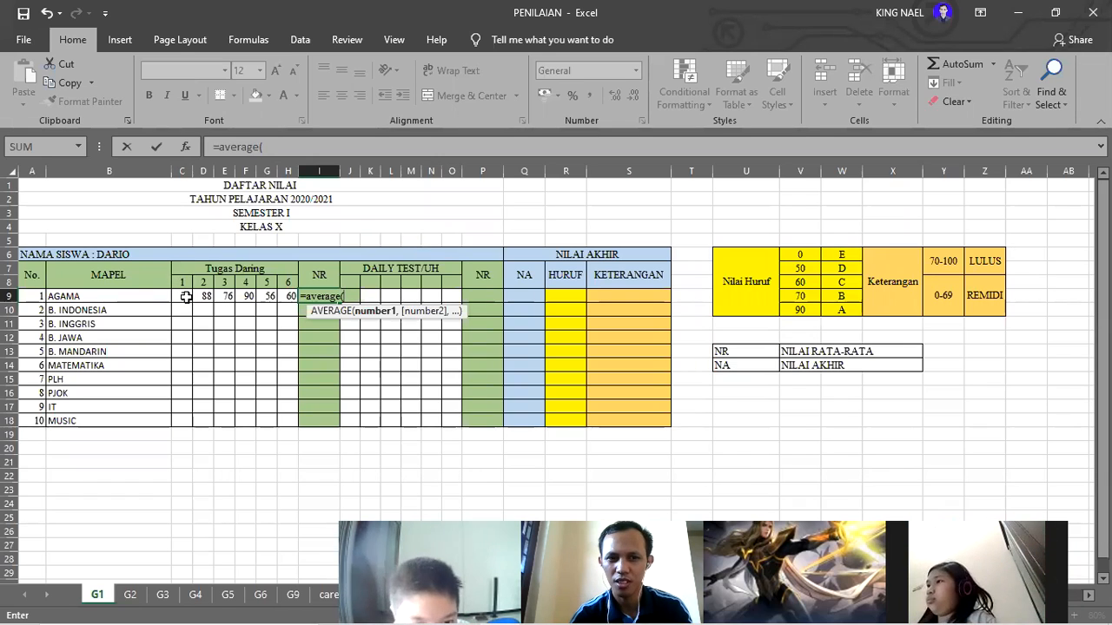
drag(186, 296, 282, 298)
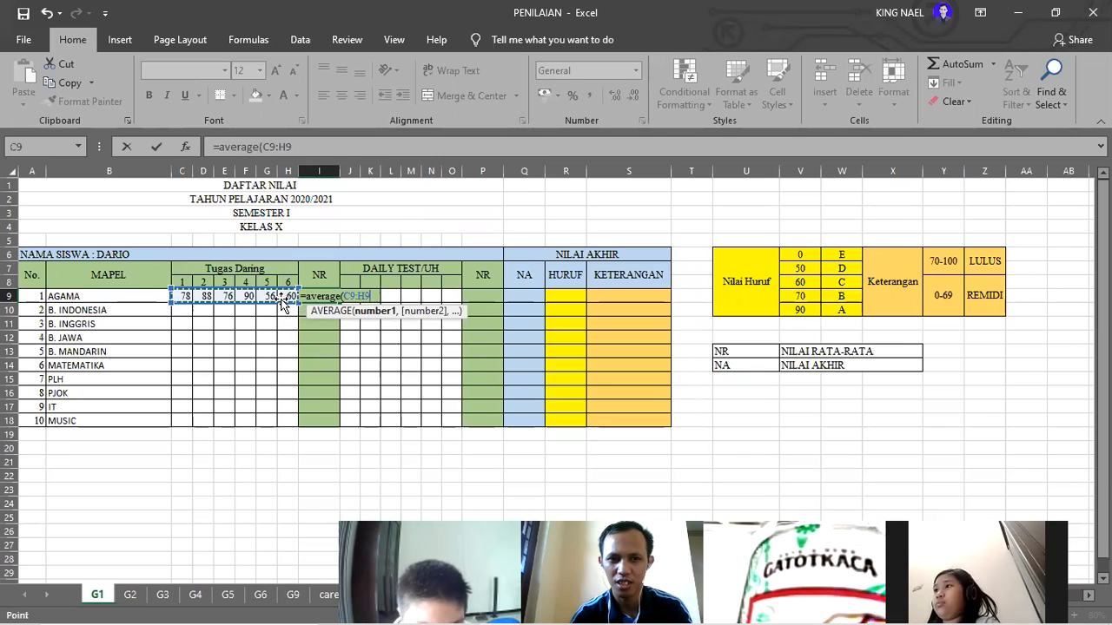
text())
key(Return)
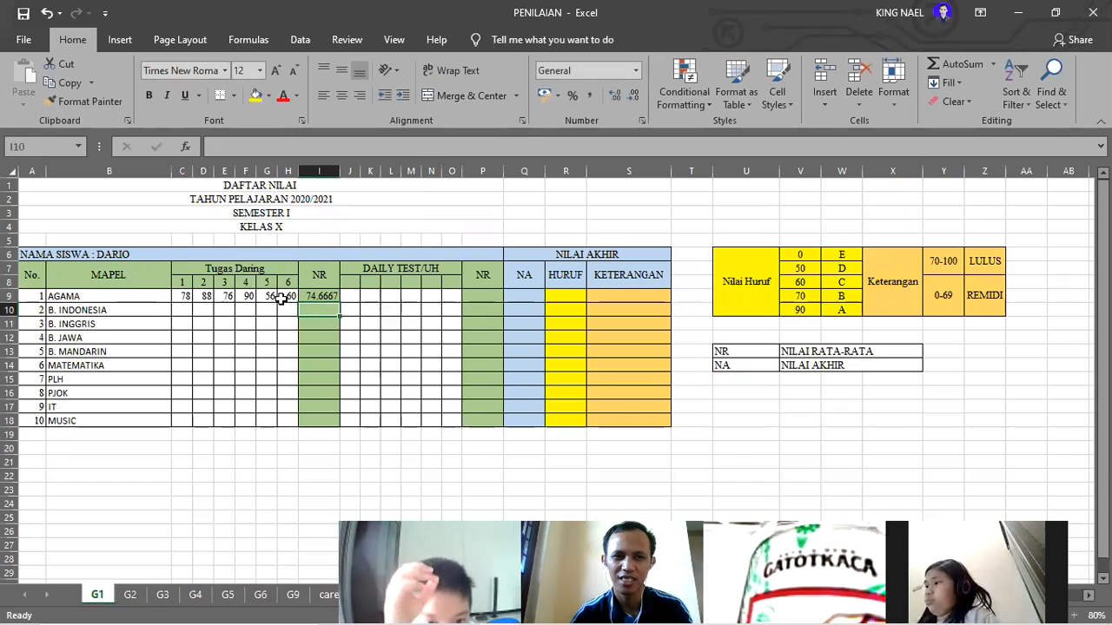
Step: Format the AGAMA task average in cell I9 to show no decimal places
click(323, 298)
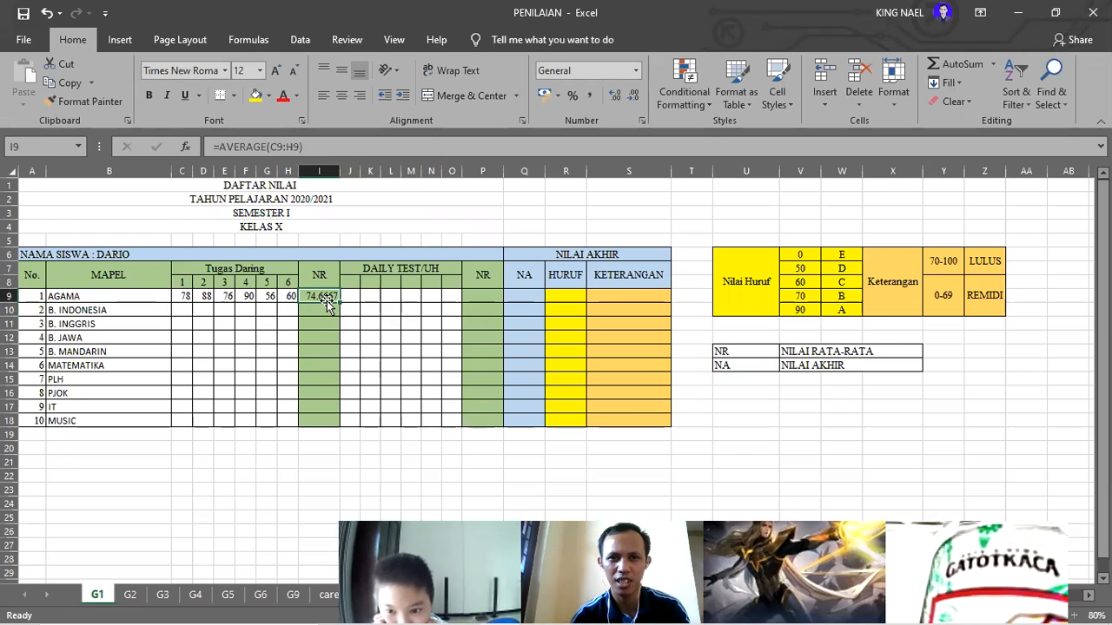
click(618, 95)
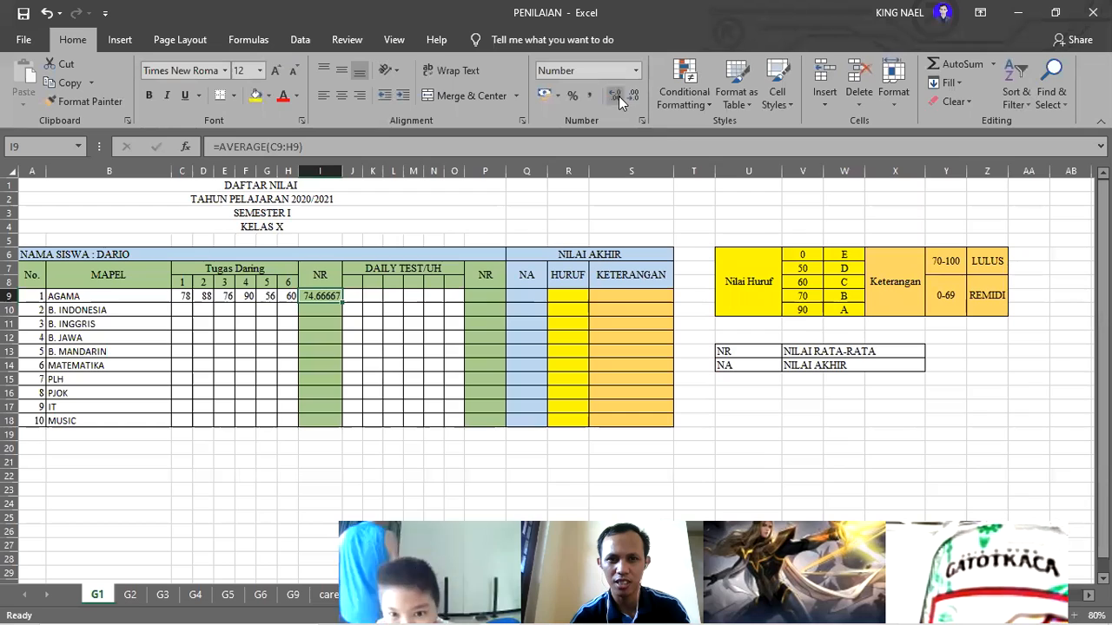
click(633, 97)
click(633, 98)
click(634, 97)
click(634, 97)
click(634, 98)
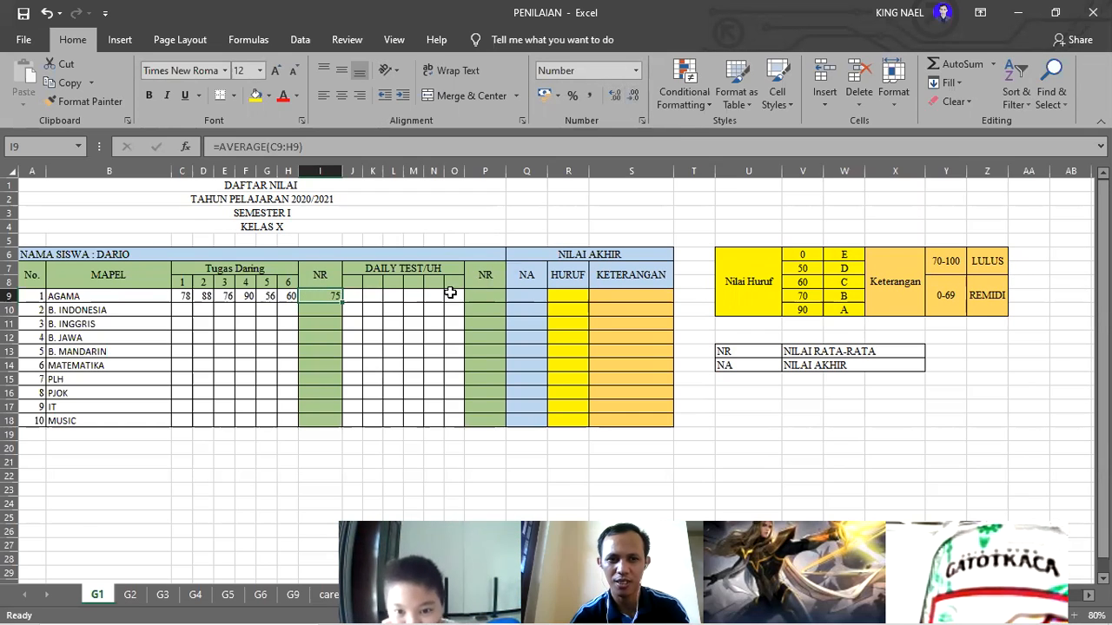
click(385, 313)
click(322, 299)
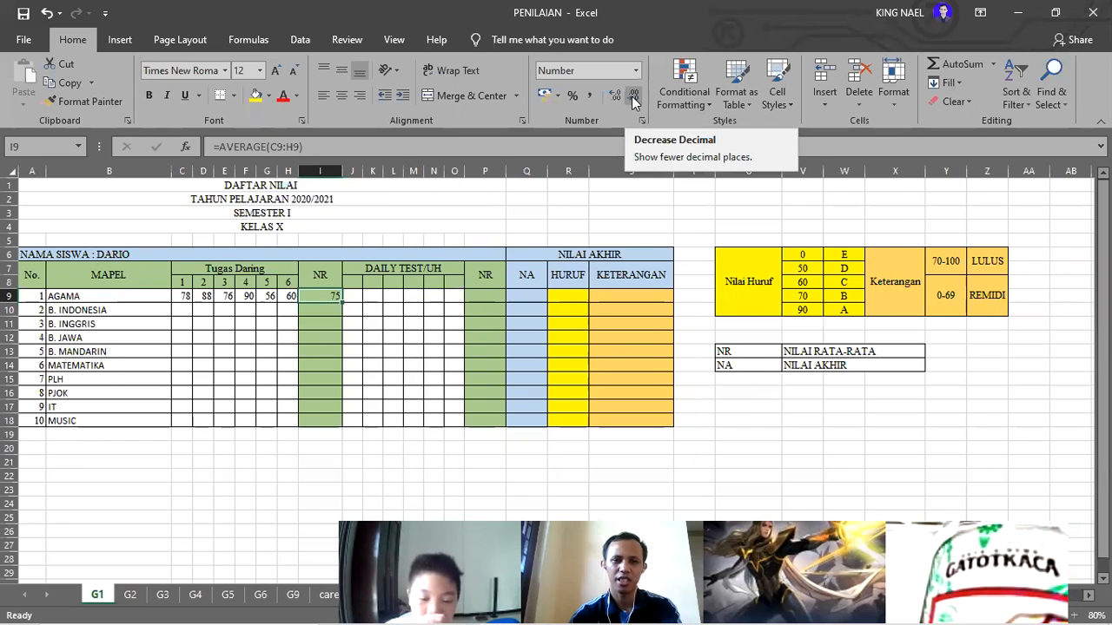
click(323, 311)
click(326, 301)
click(325, 296)
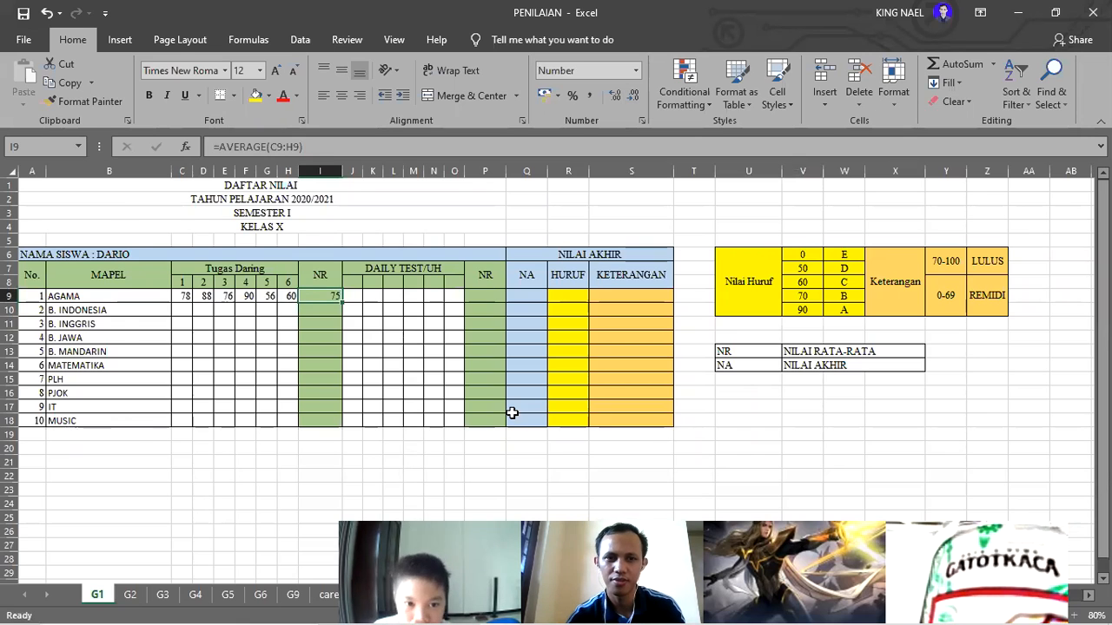
scroll(512, 413, up, 5)
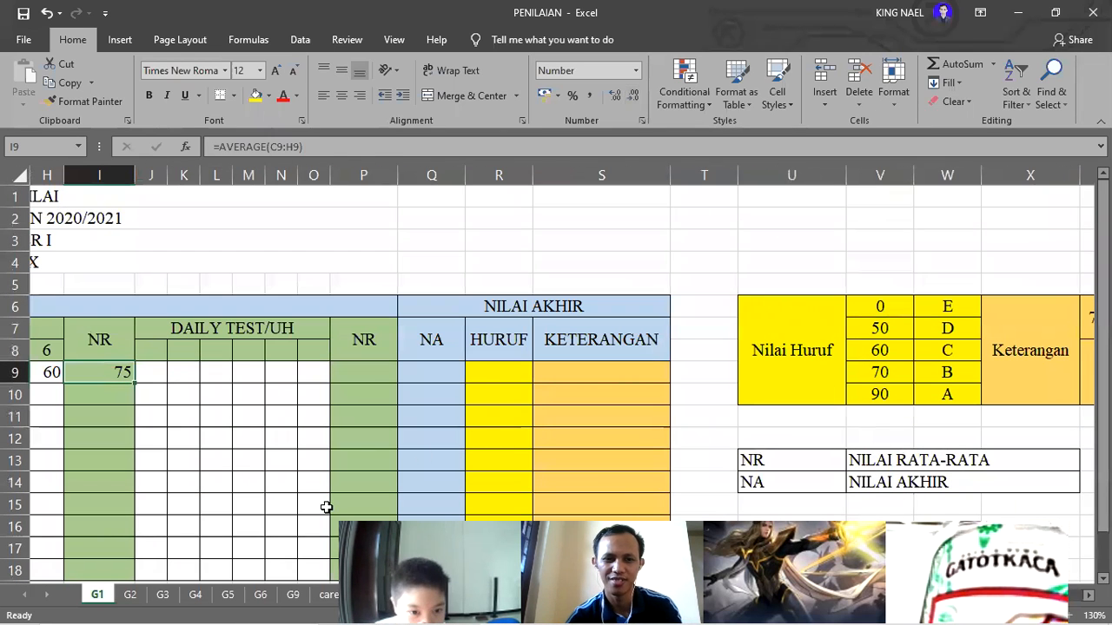
scroll(479, 377, down, 6)
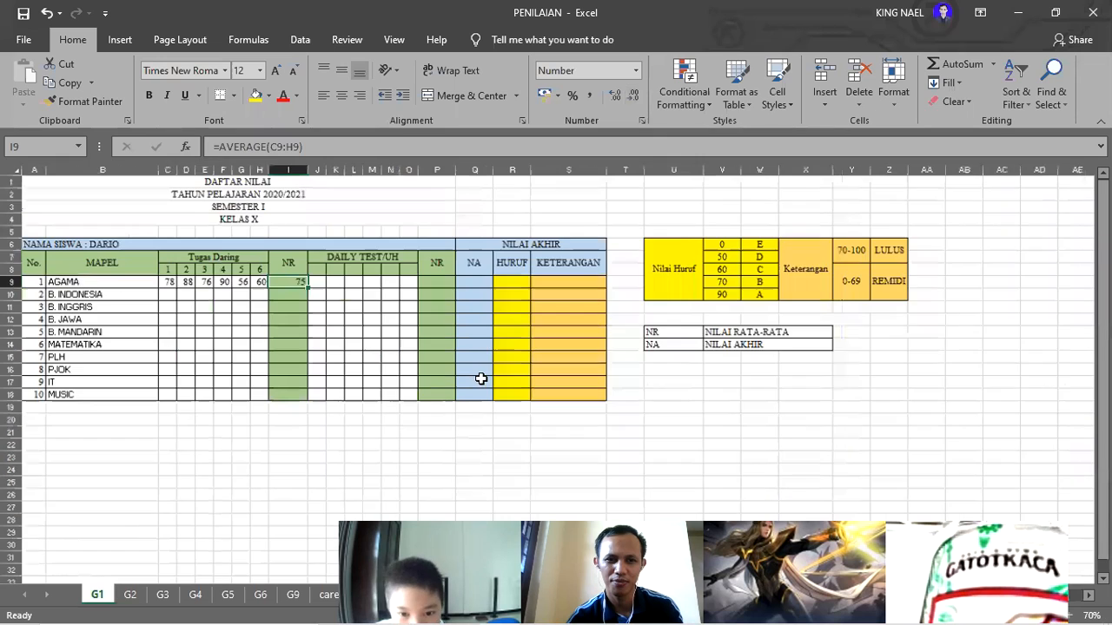
click(373, 438)
key(Left)
key(Left)
key(Left)
key(Left)
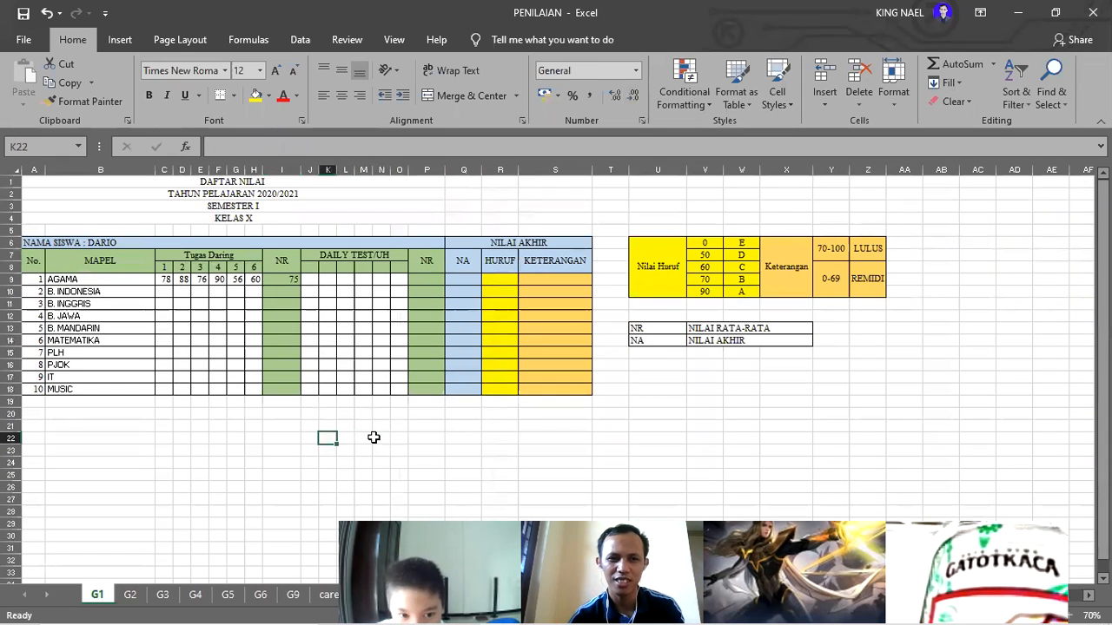
key(Left)
key(Left)
key(Left)
key(Left)
key(Left)
key(Left)
key(Left)
key(Left)
key(Left)
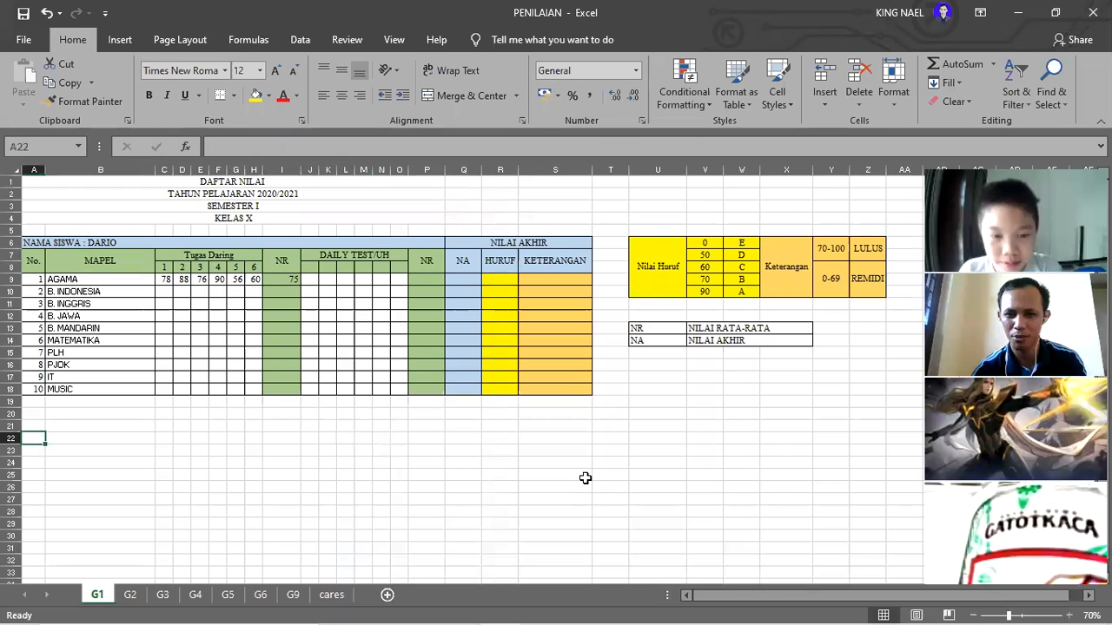
click(837, 542)
Step: Enter the AGAMA daily test scores 100, 90, 80, 55, 70 and 82 in cells J9 to O9
drag(1010, 615, 1015, 606)
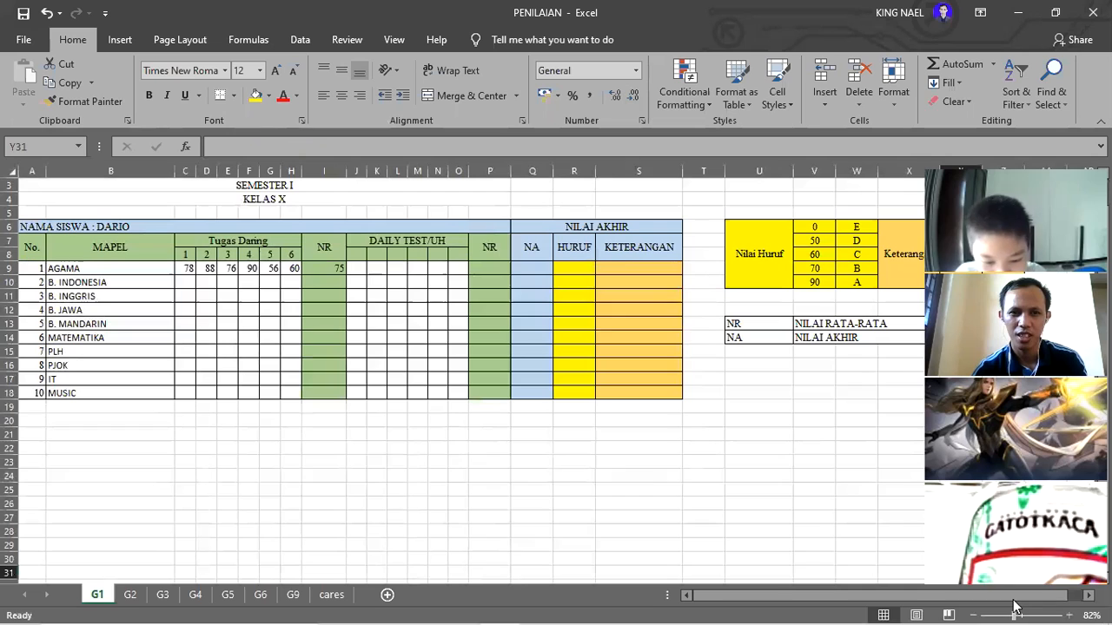
click(357, 269)
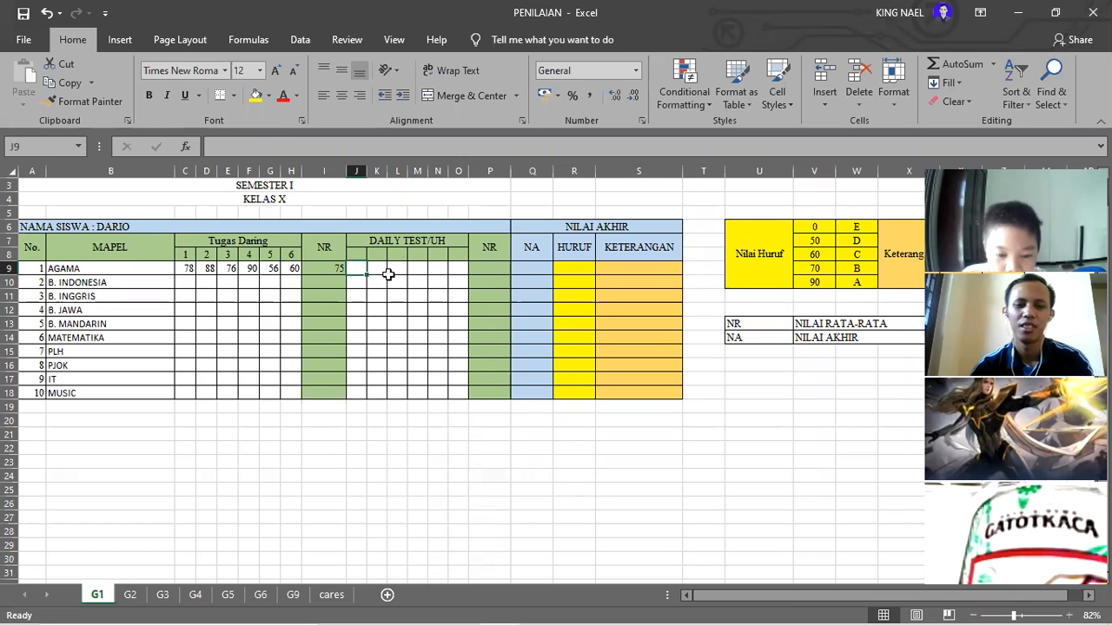
text(10)
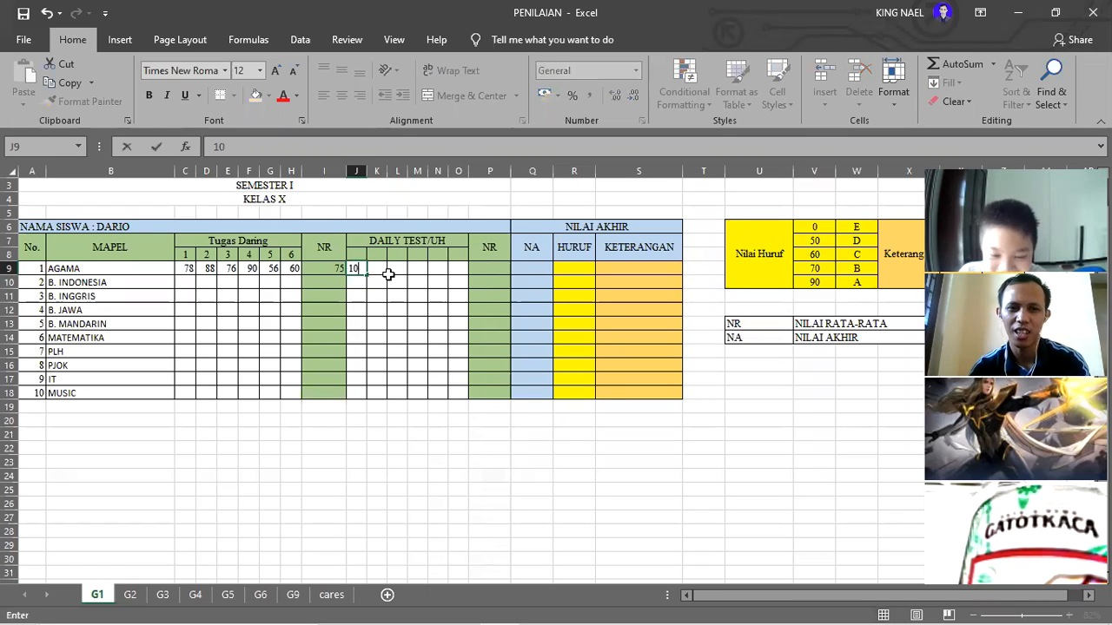
text(0)
key(Tab)
text(90)
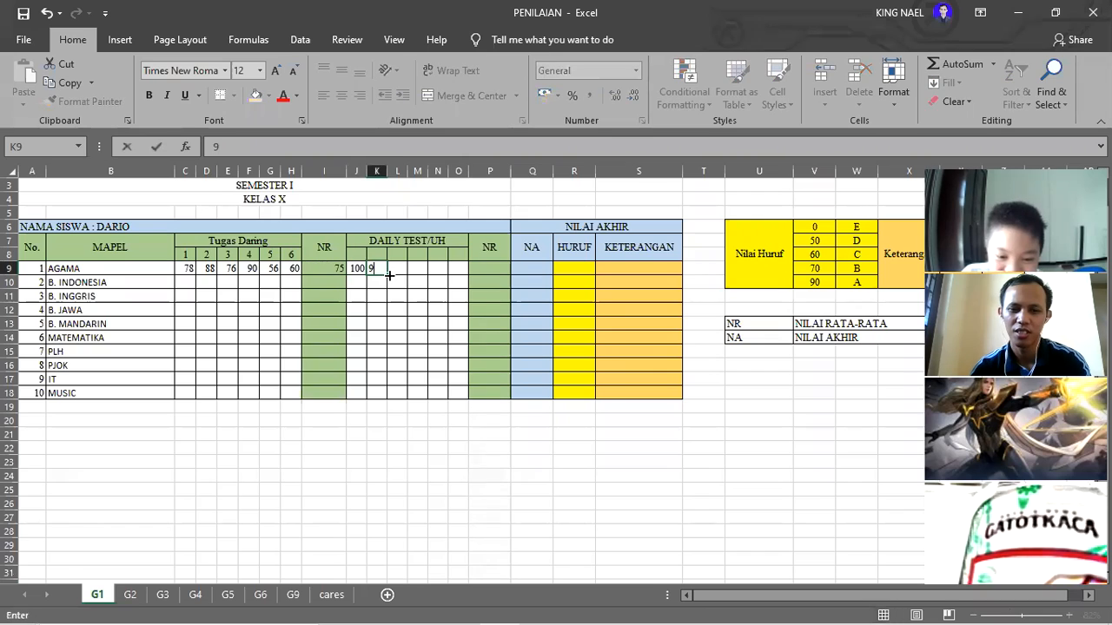
key(Tab)
text(80)
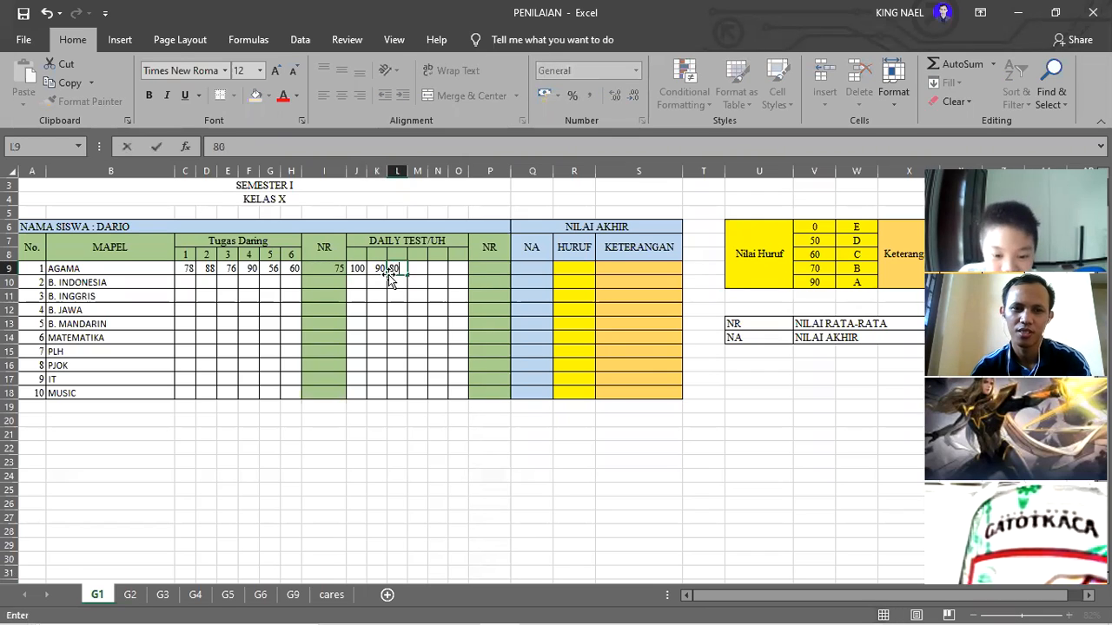
key(Tab)
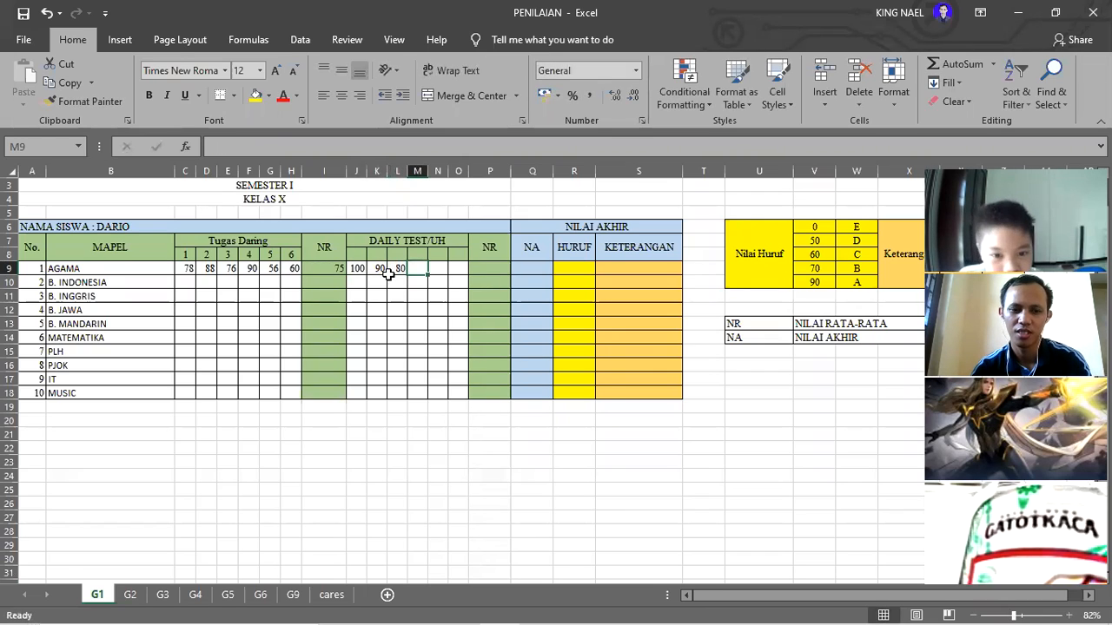
text(55)
key(Tab)
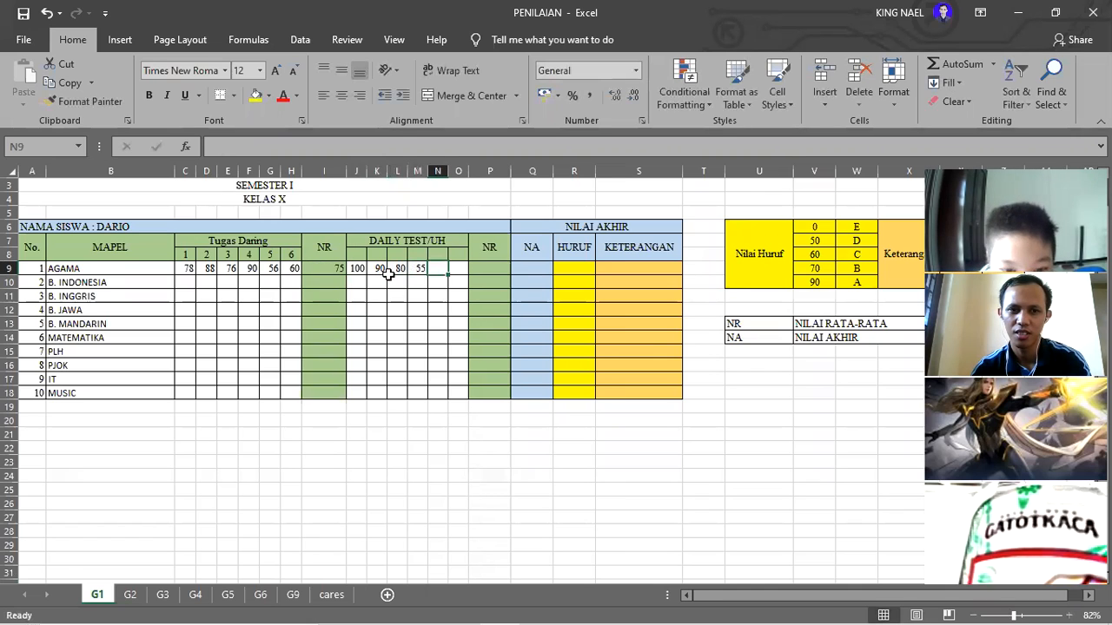
text(70)
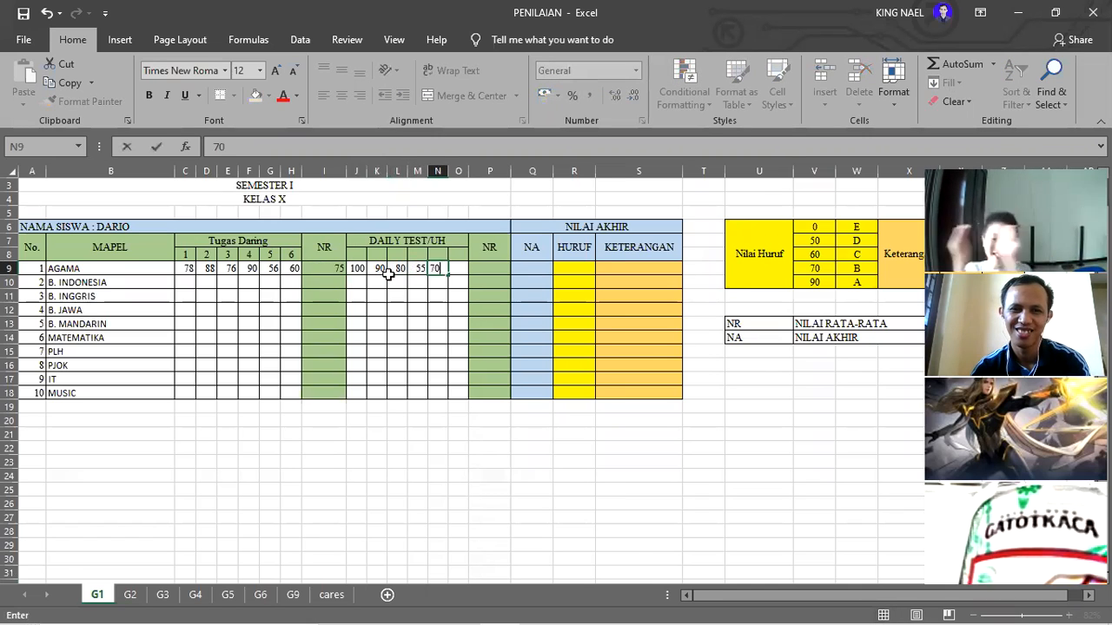
key(Tab)
text(8)
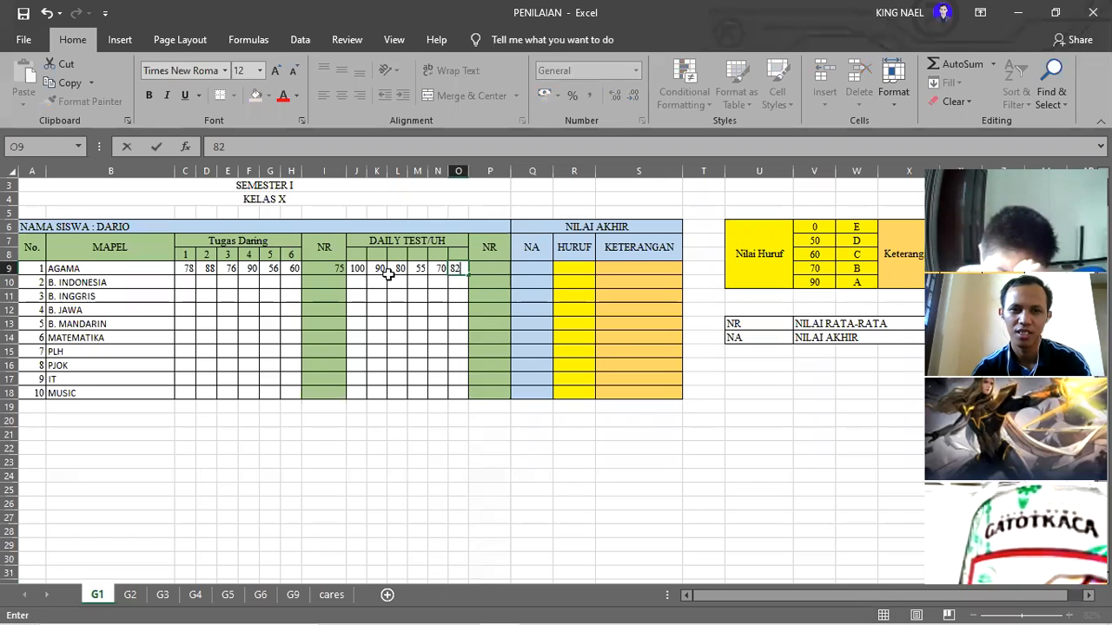
key(Tab)
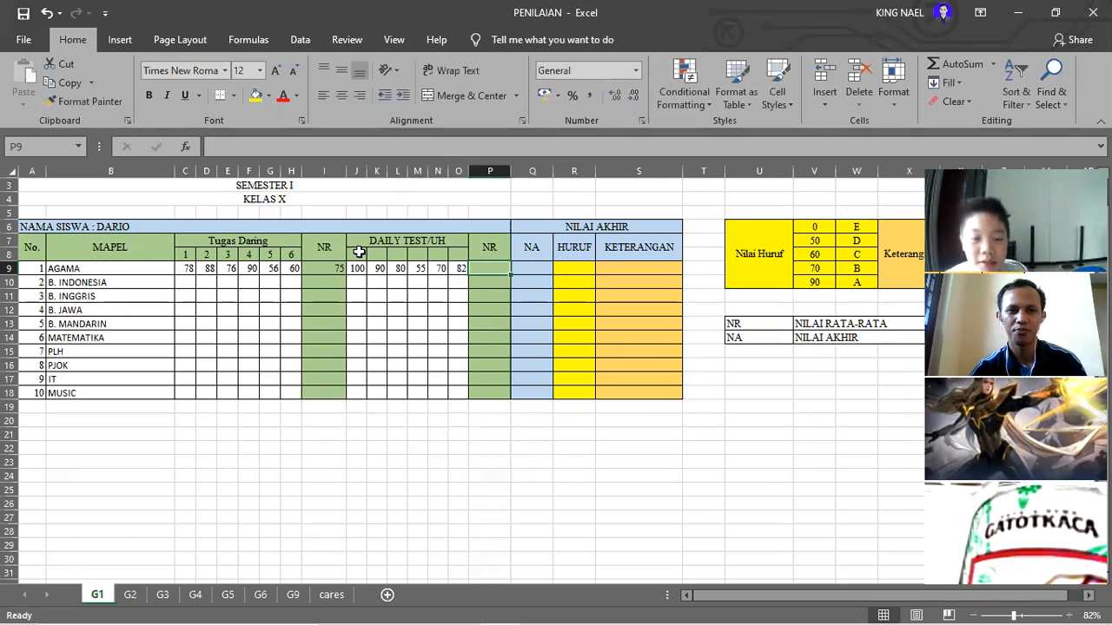
Step: Number the six DAILY TEST/UH columns 1 through 6 in cells J8 to O8
click(356, 254)
text(1	2	3	4	5	6)
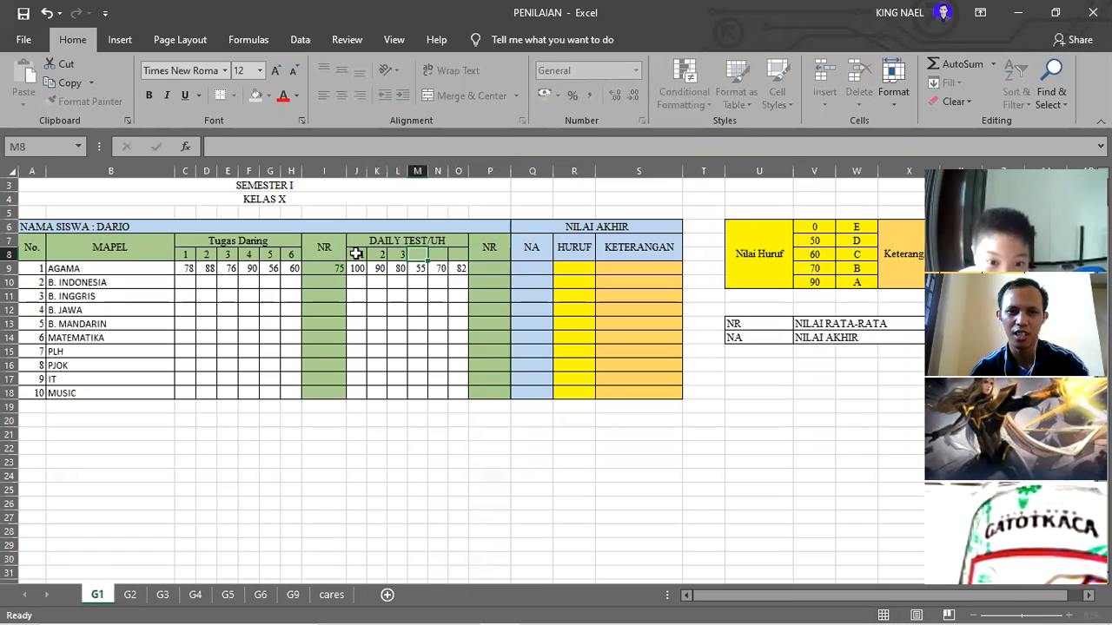
key(Tab)
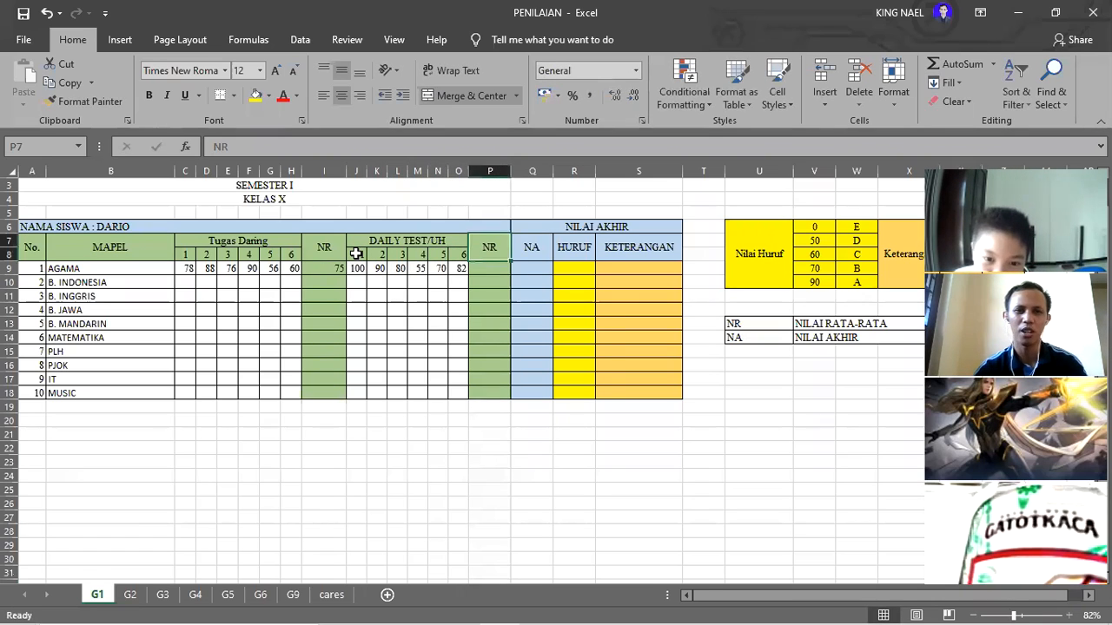
Step: Calculate the AGAMA daily test average in NR cell P9 with the formula =average(J9:O9)
key(Down)
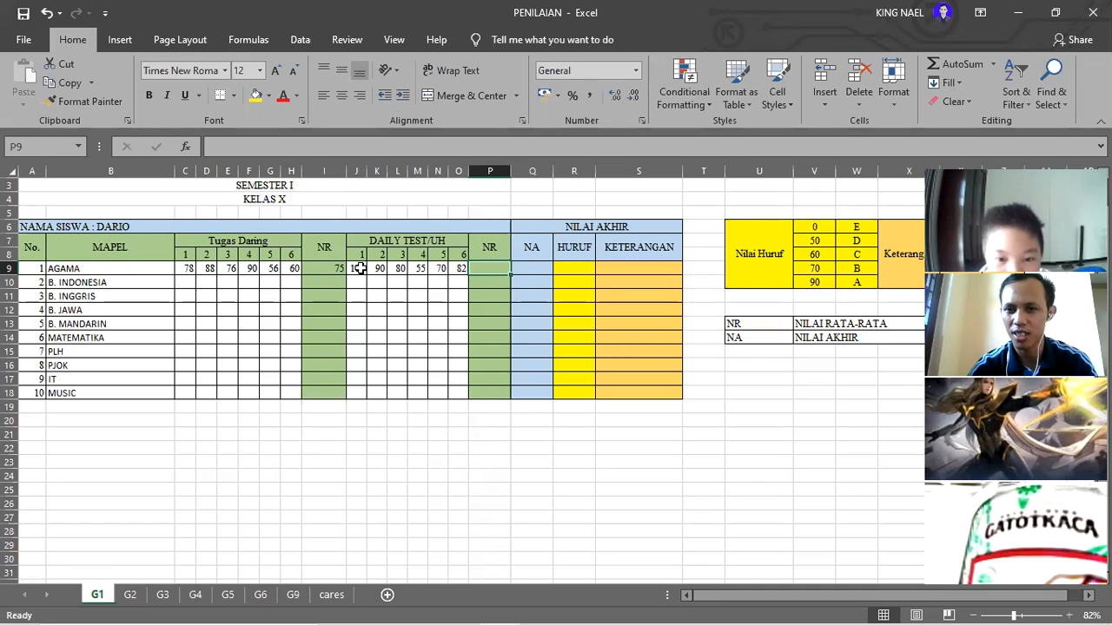
text(=a)
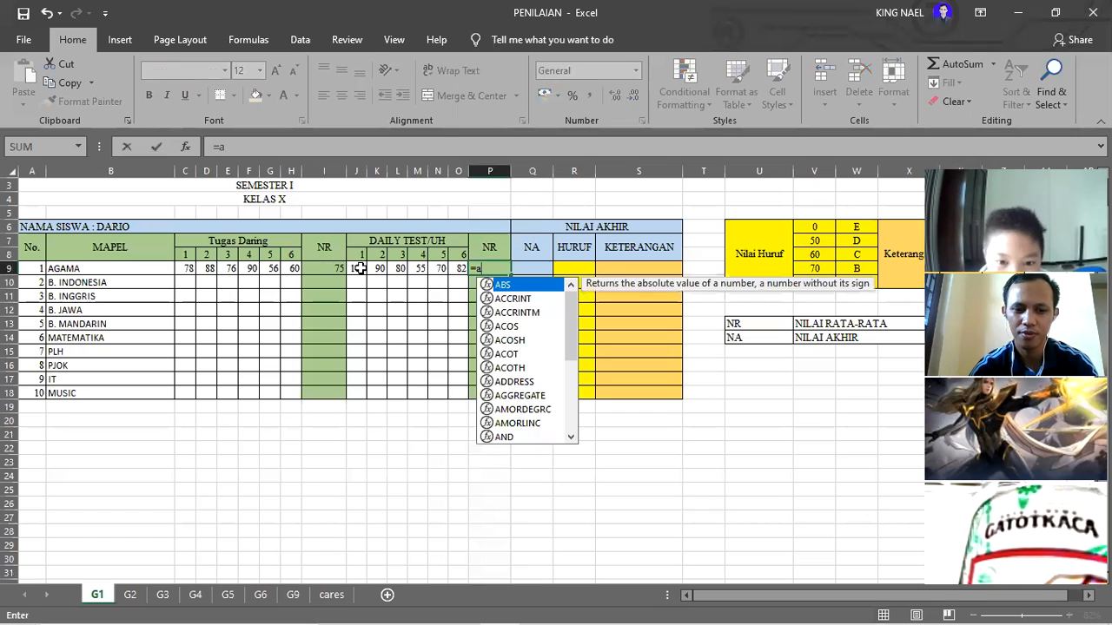
text(verage)
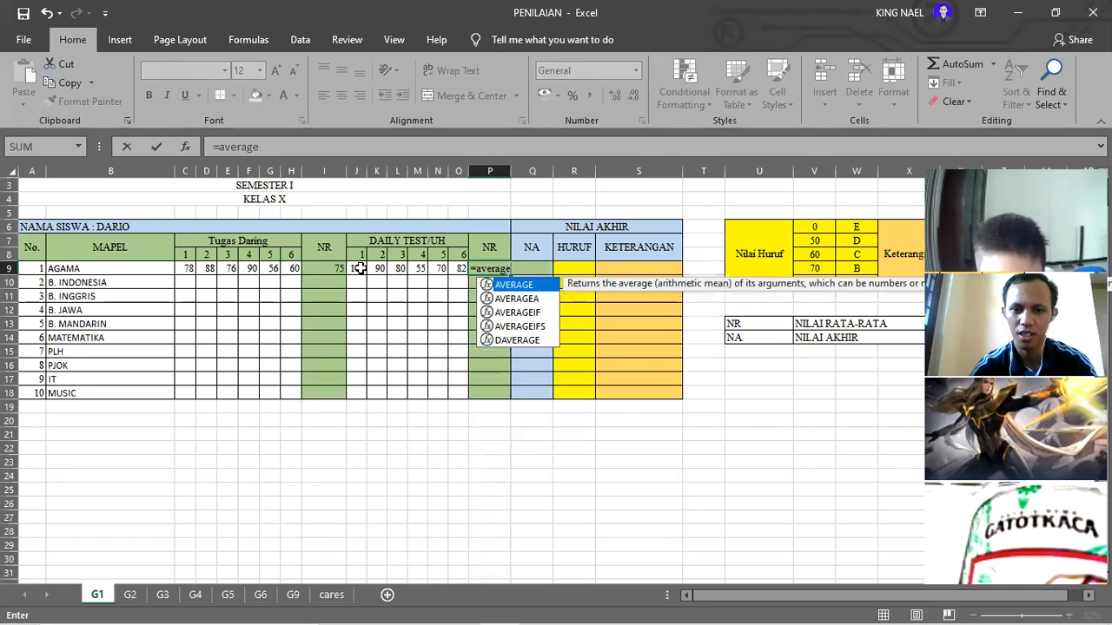
text(()
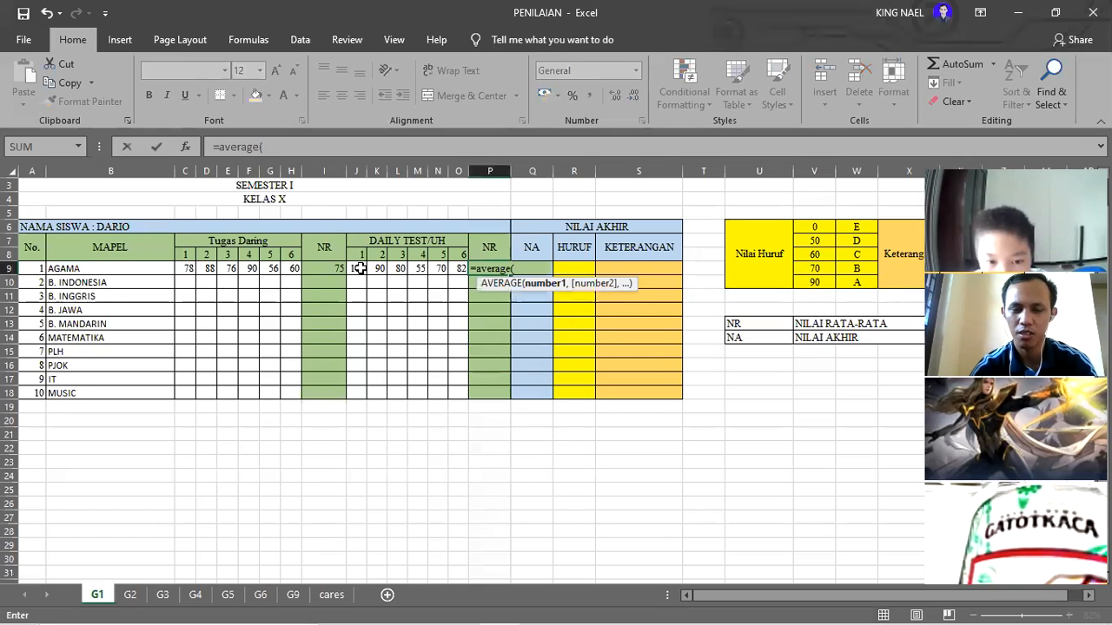
drag(357, 269, 456, 272)
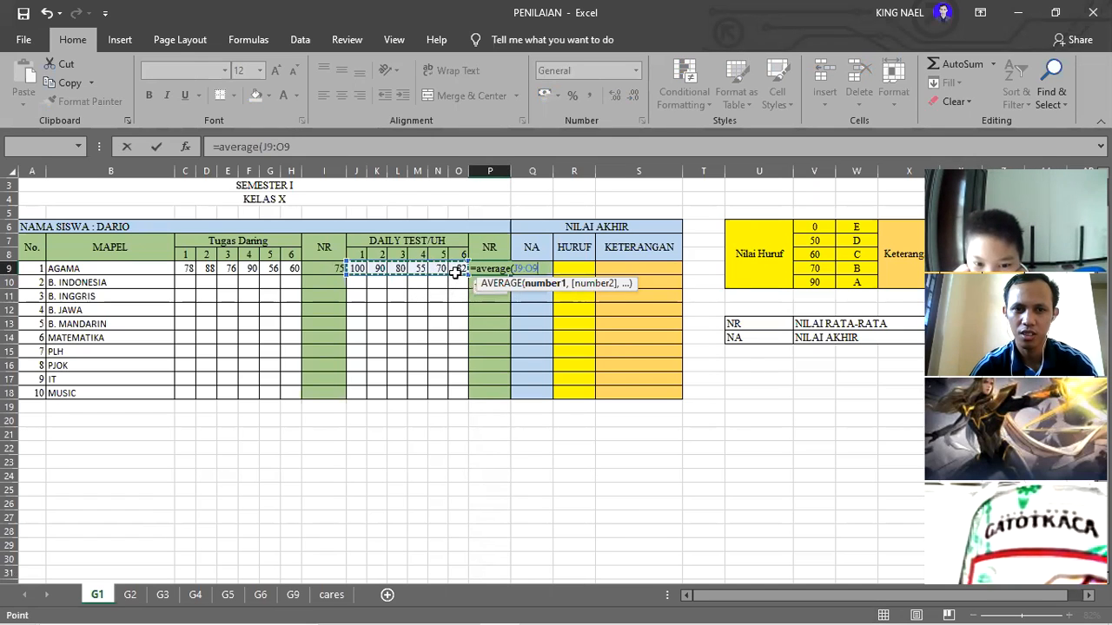
text())
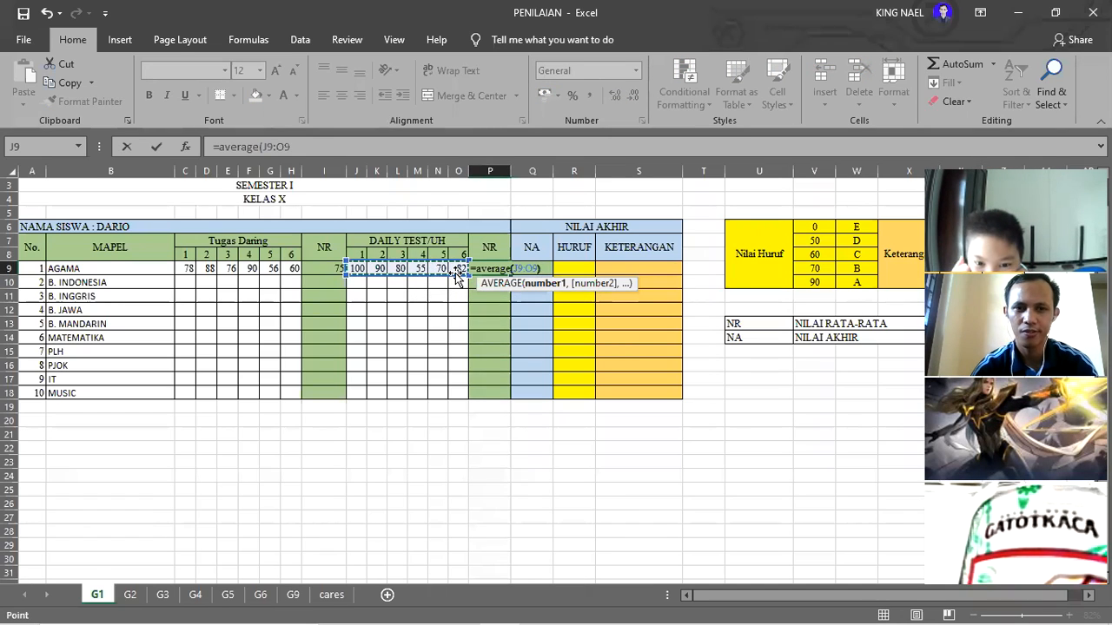
key(Return)
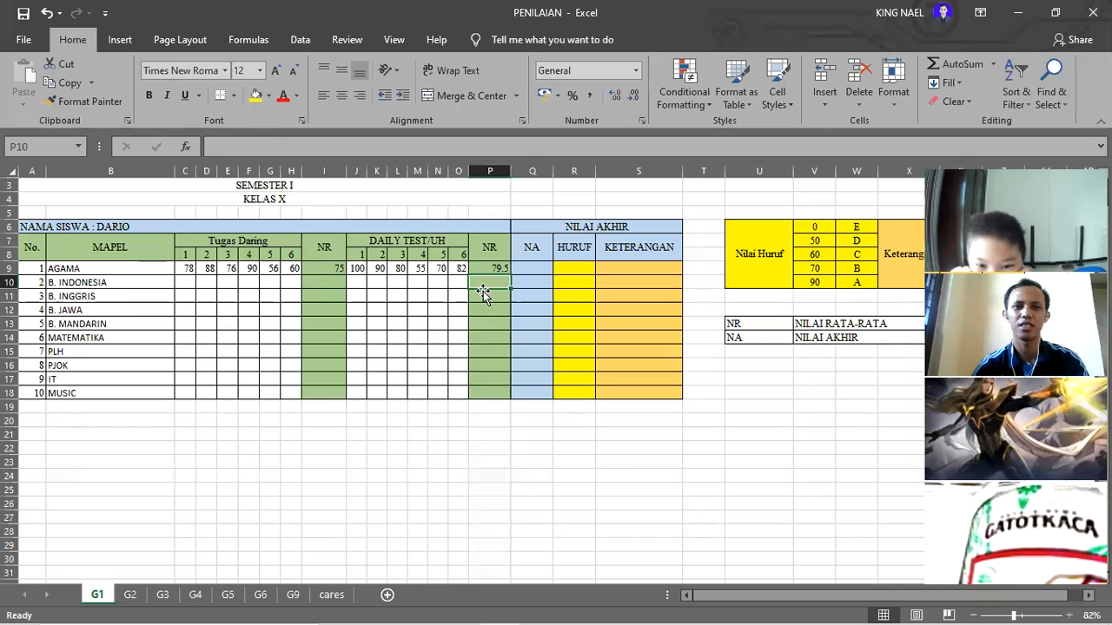
Step: Format the AGAMA daily test average in cell P9 to show no decimal places
click(496, 269)
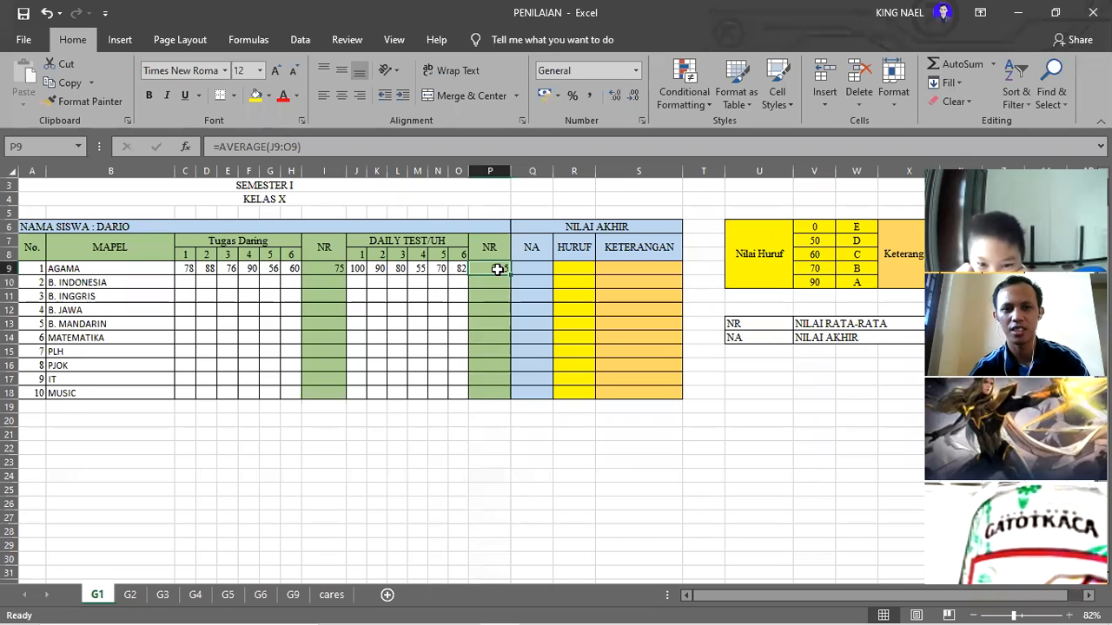
click(633, 97)
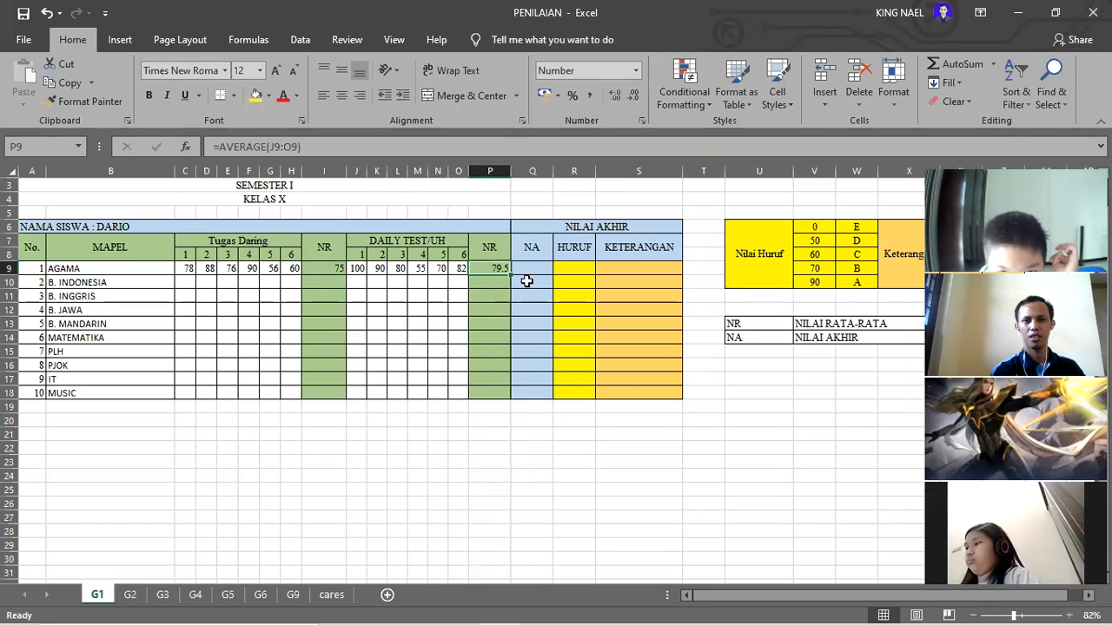
click(526, 282)
click(502, 268)
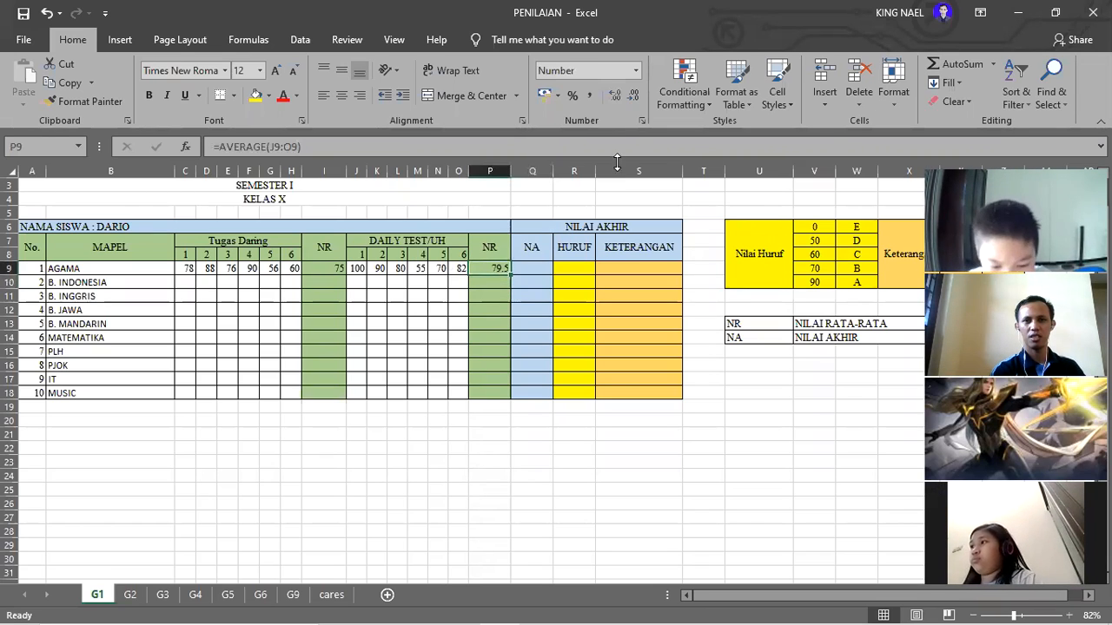
click(633, 95)
click(521, 281)
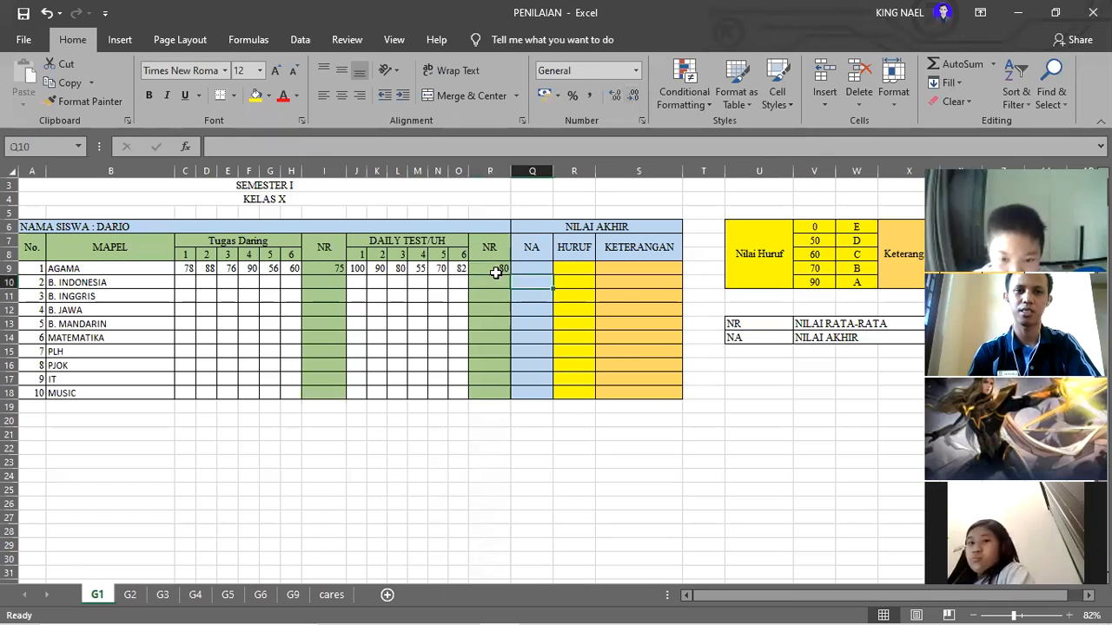
click(493, 269)
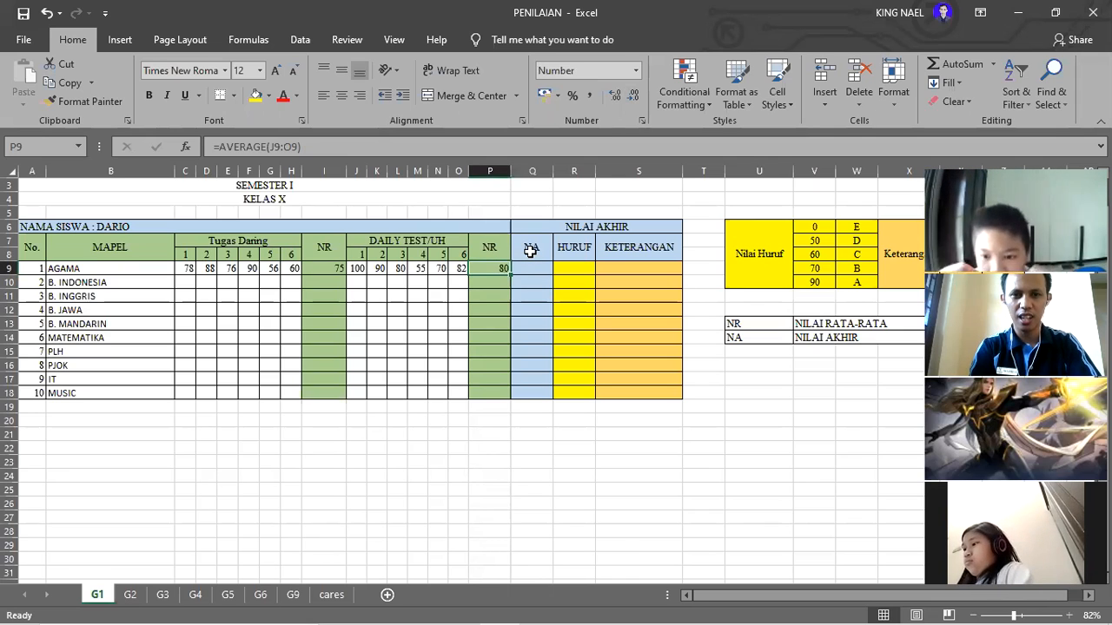
click(530, 251)
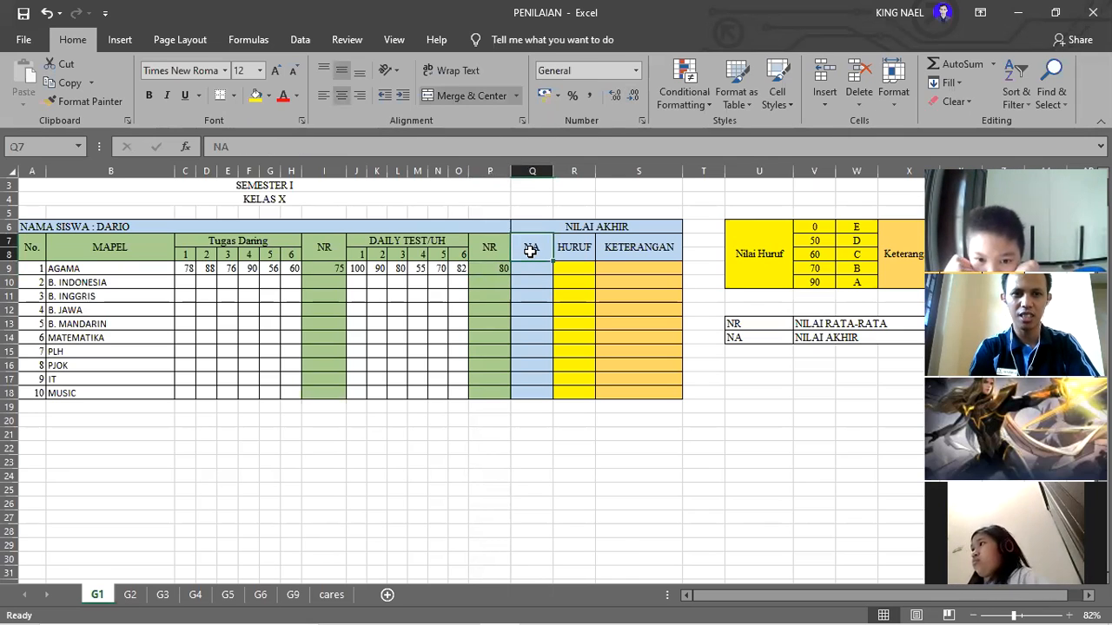
click(319, 272)
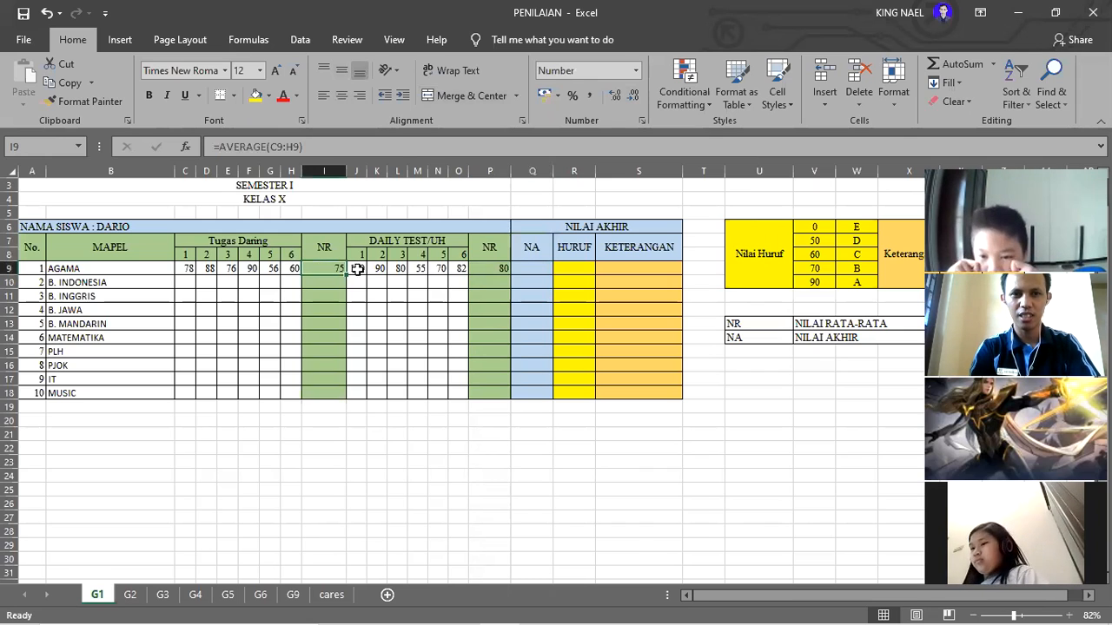
Step: Calculate the AGAMA final grade in NA cell Q9 with the formula =average(I9,P9)
click(497, 269)
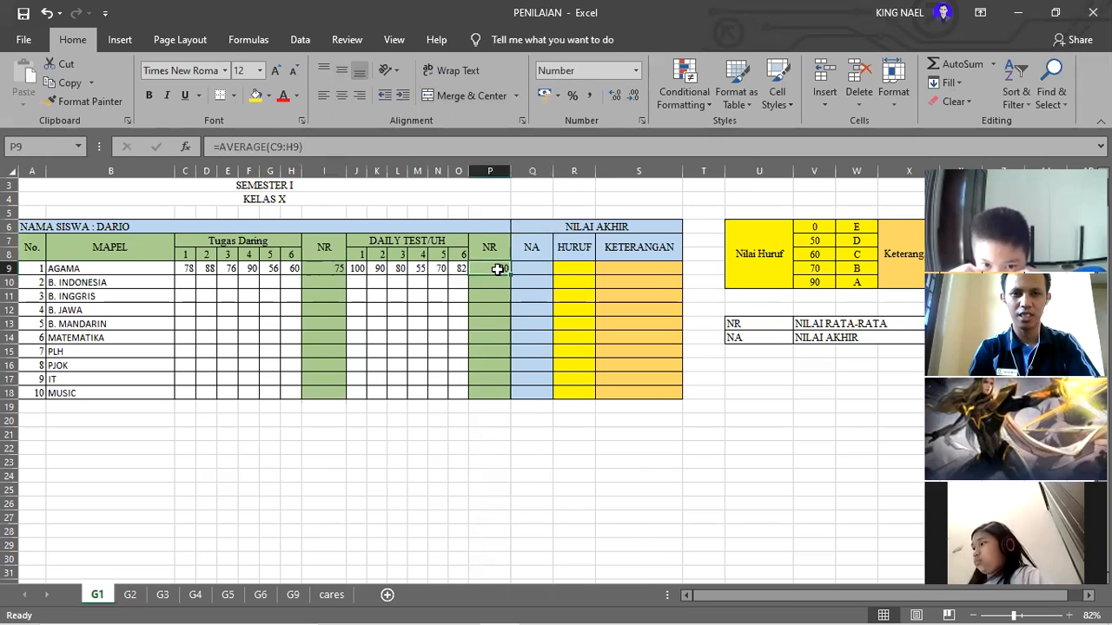
click(532, 271)
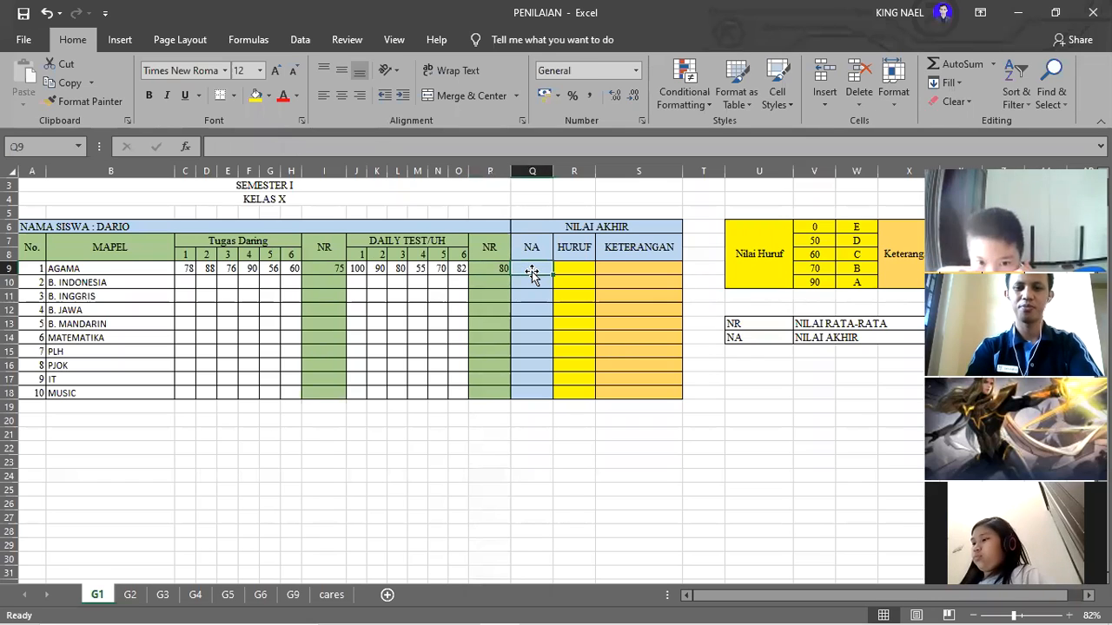
text(=)
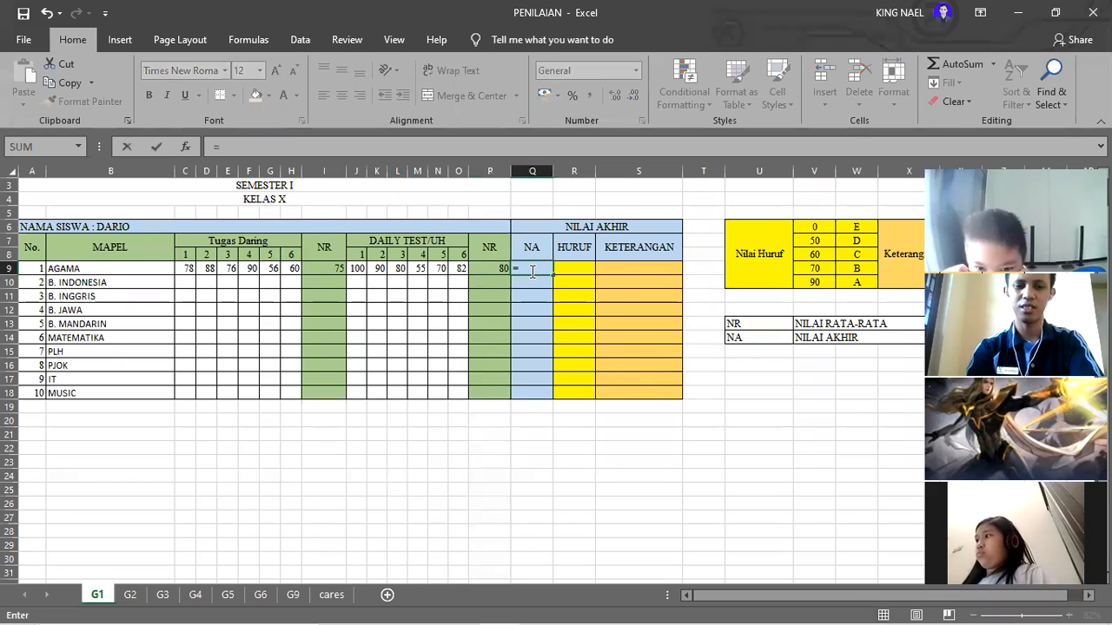
text(average)
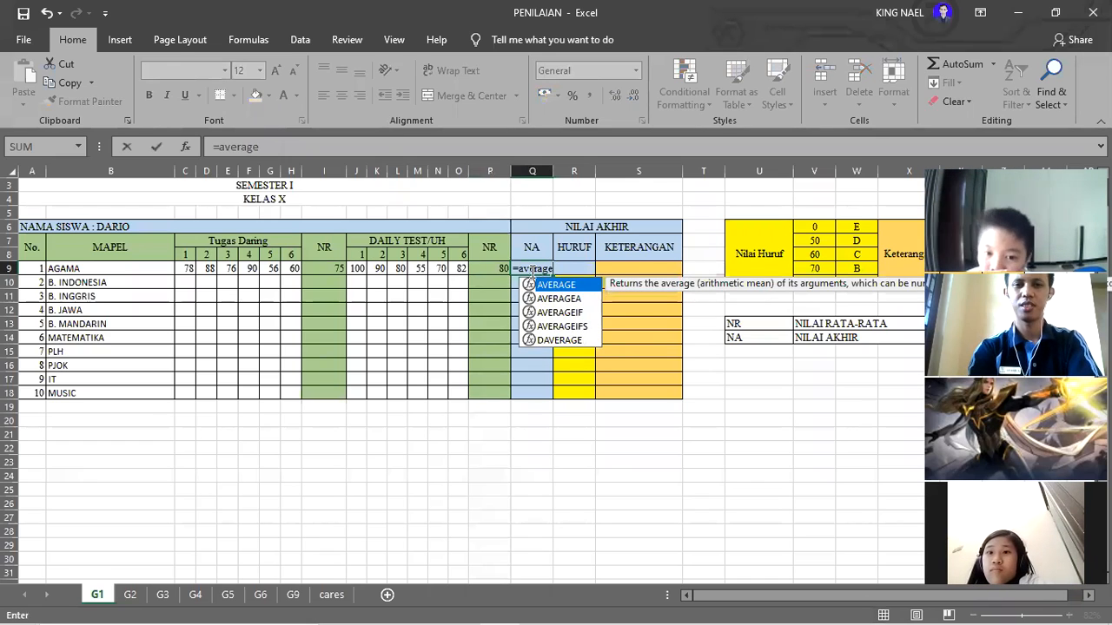
text(()
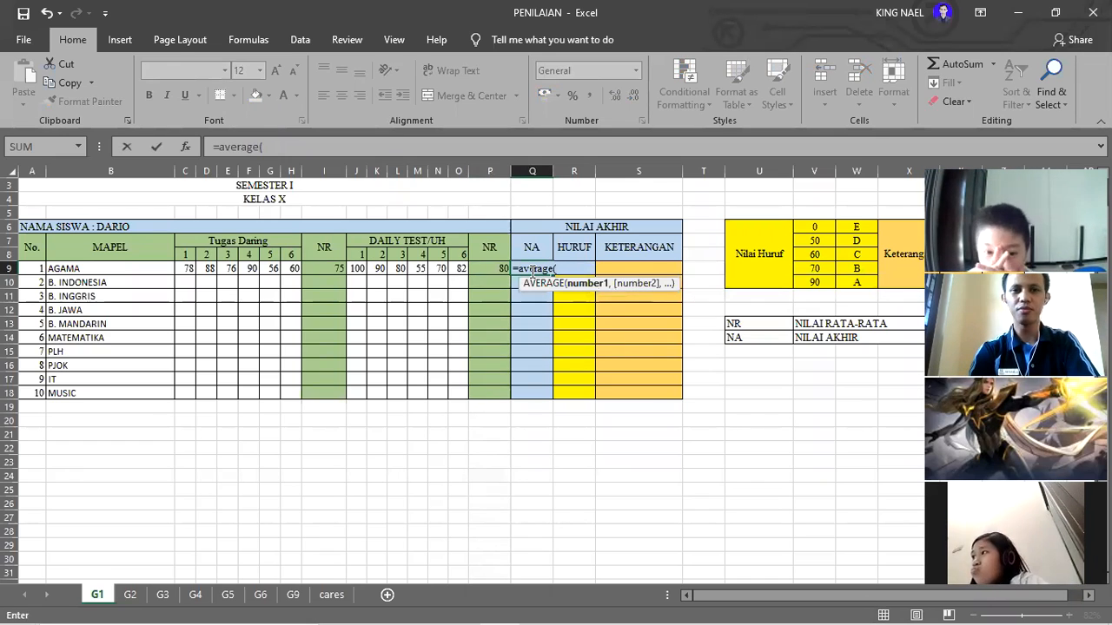
click(336, 269)
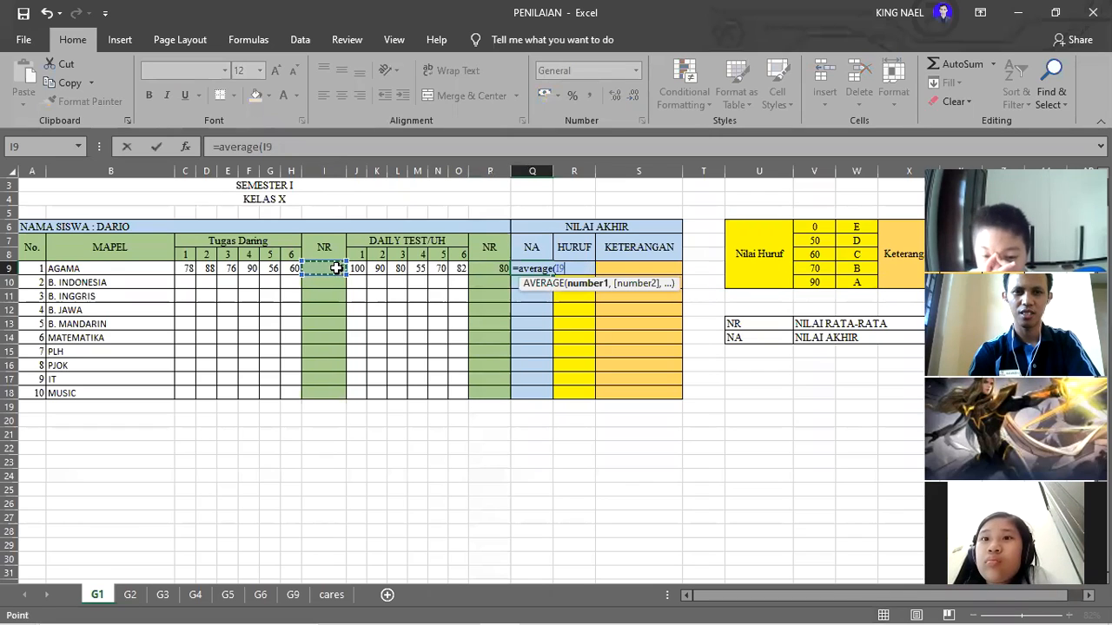
text(,)
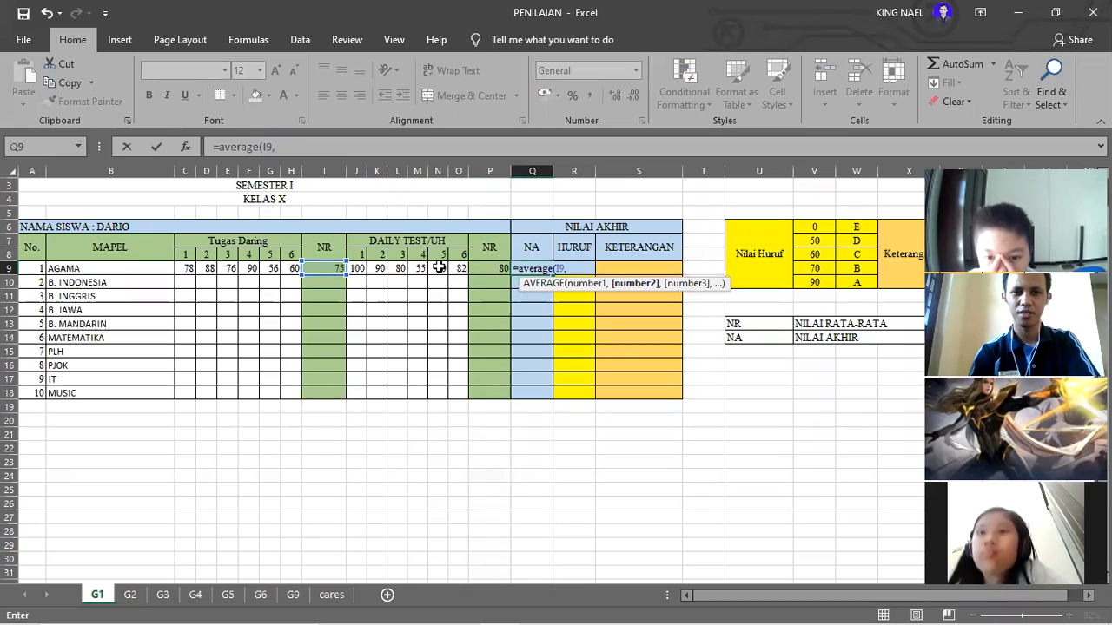
click(491, 272)
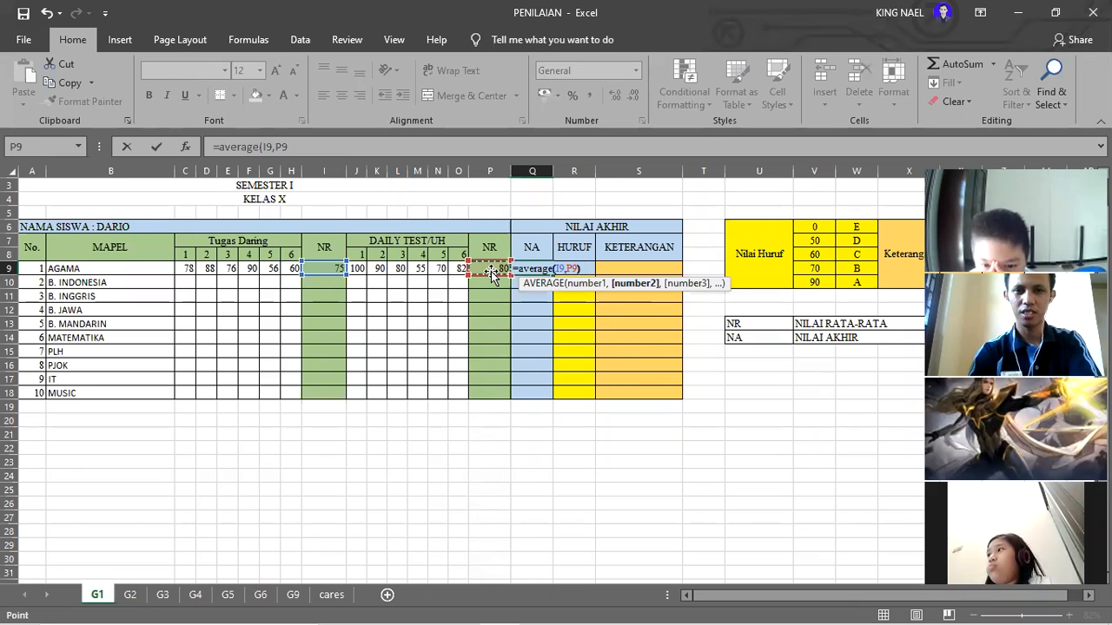
text())
key(Return)
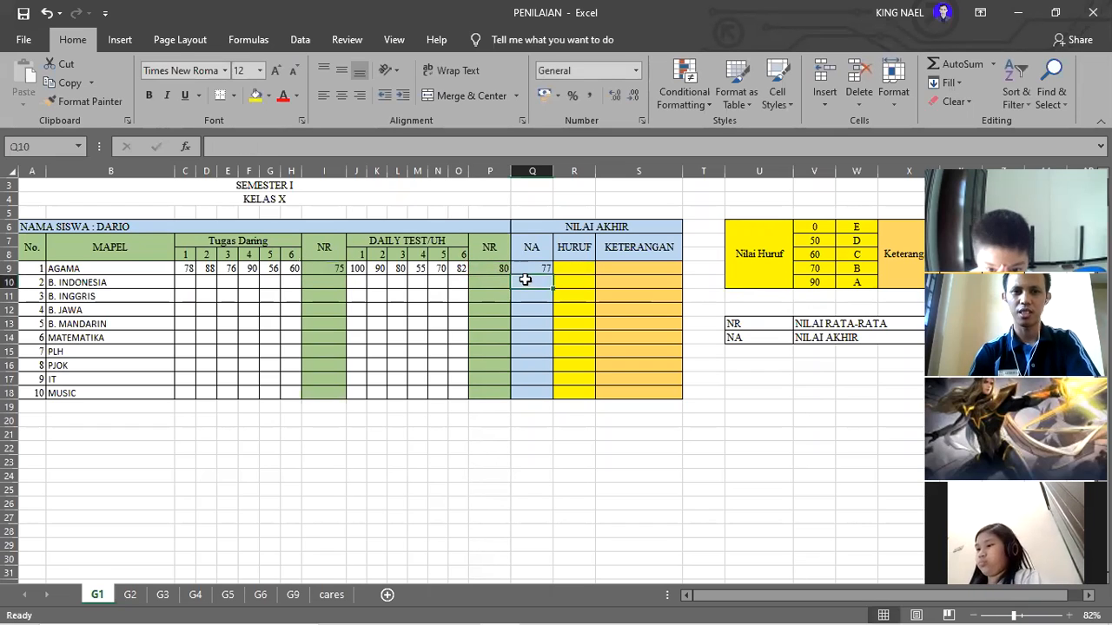
Step: Review the AGAMA row's final grade, its two NR averages and the empty HURUF and KETERANGAN cells
click(541, 270)
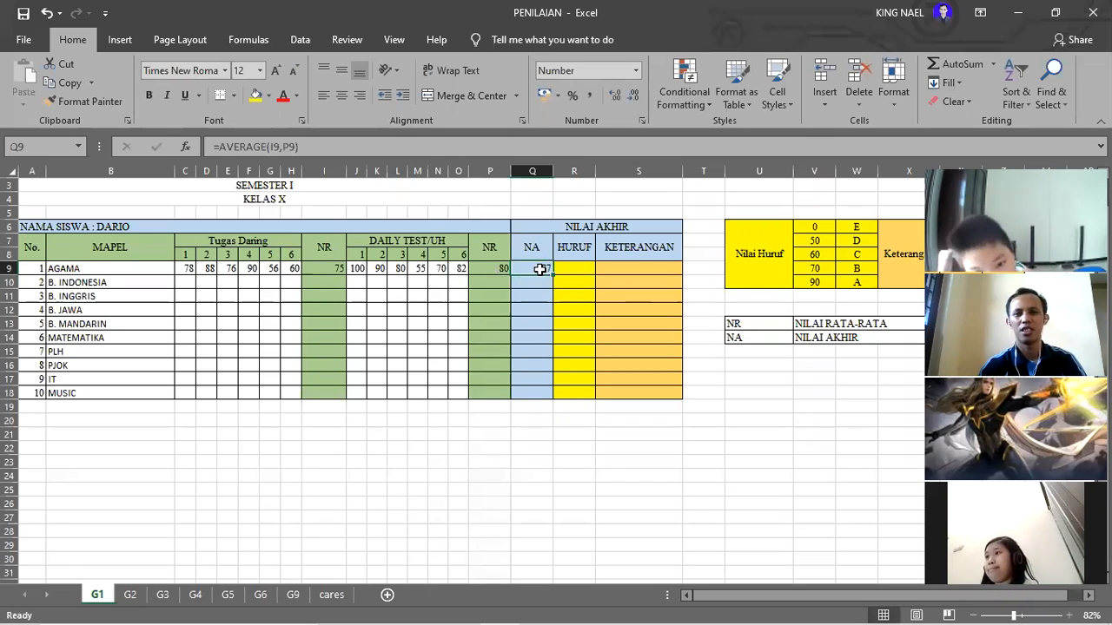
click(483, 266)
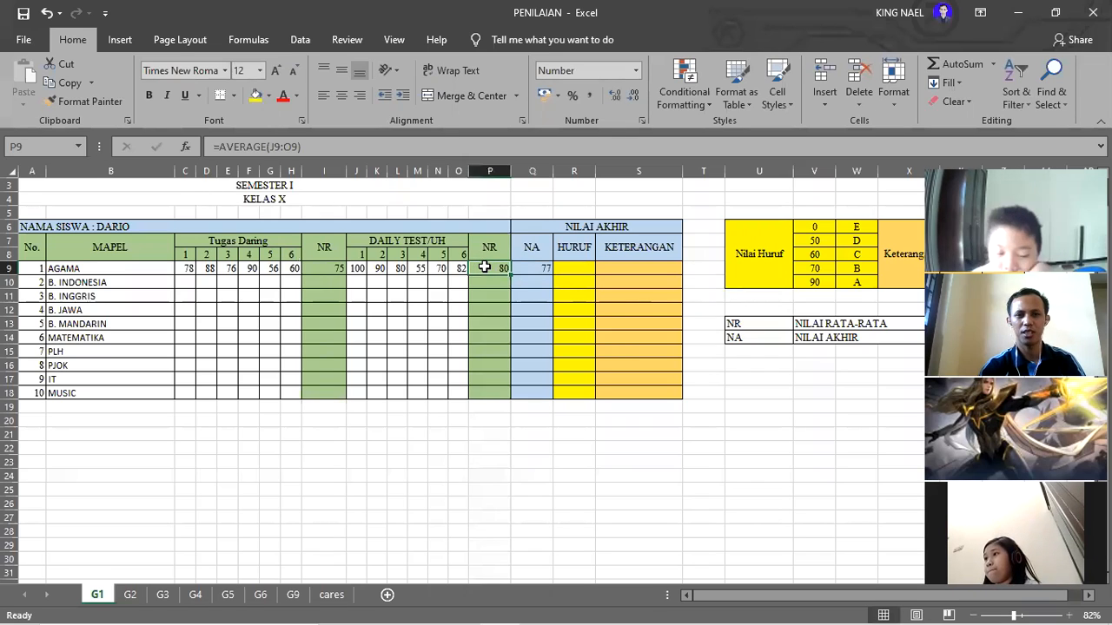
click(539, 268)
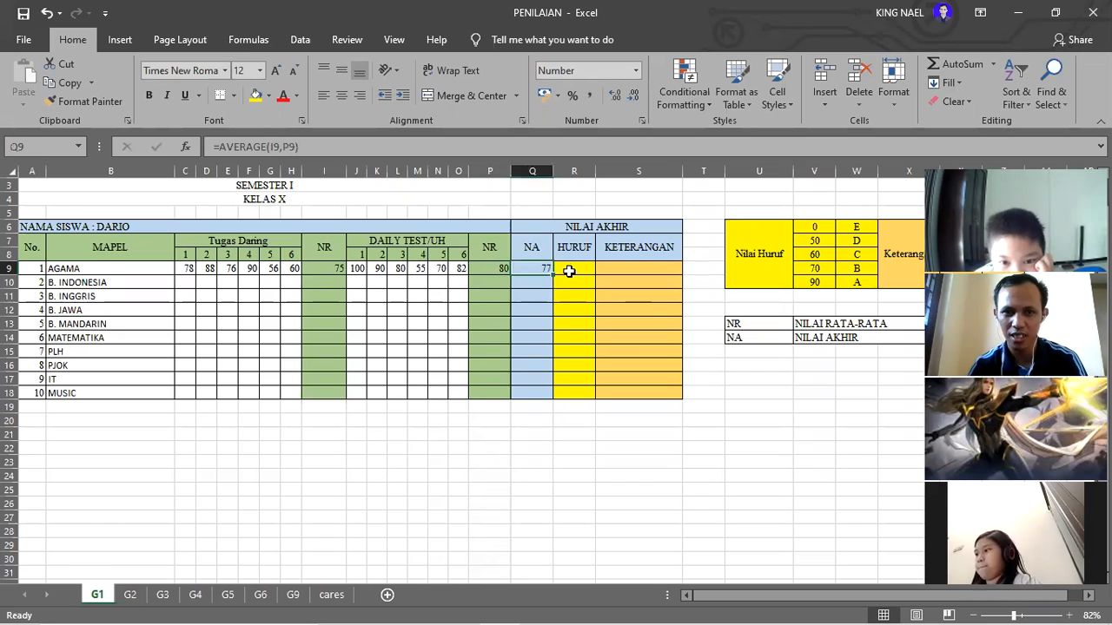
click(569, 270)
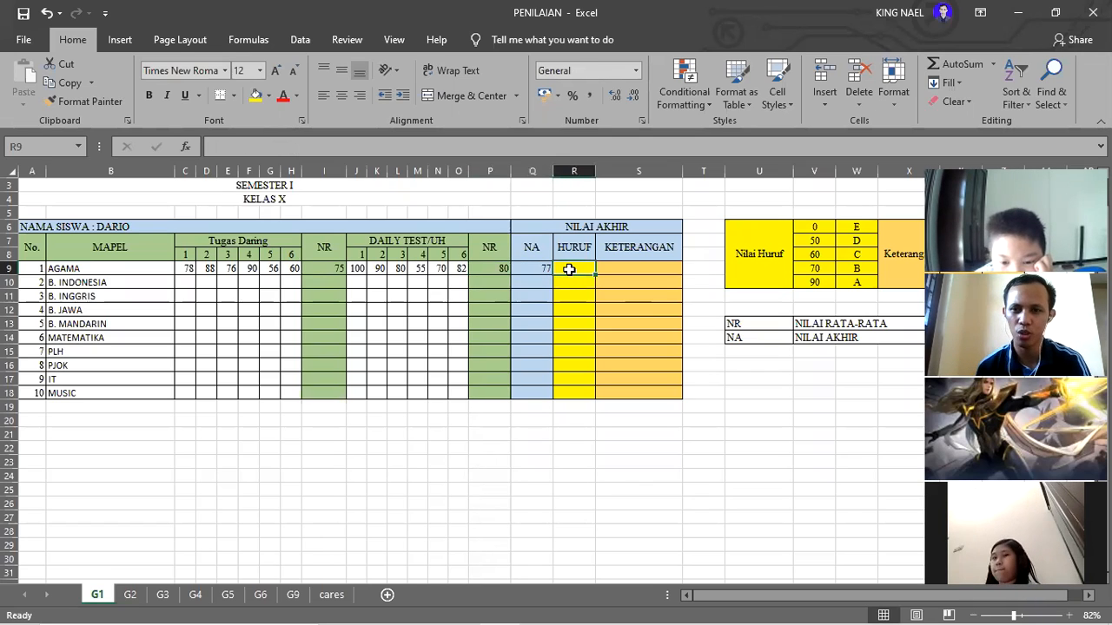
click(604, 269)
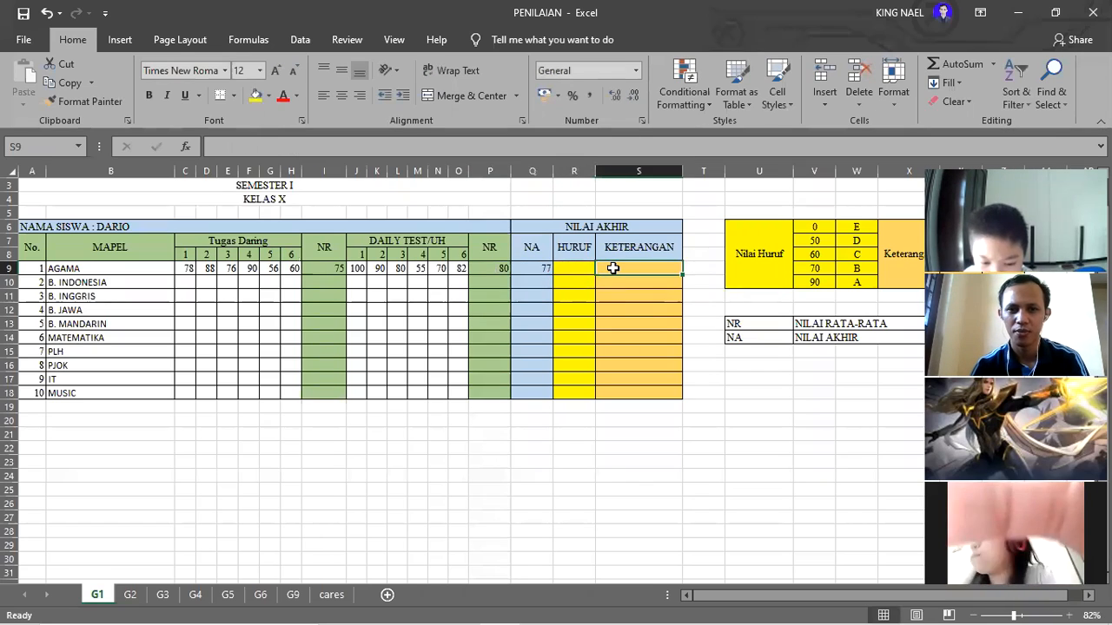
click(581, 269)
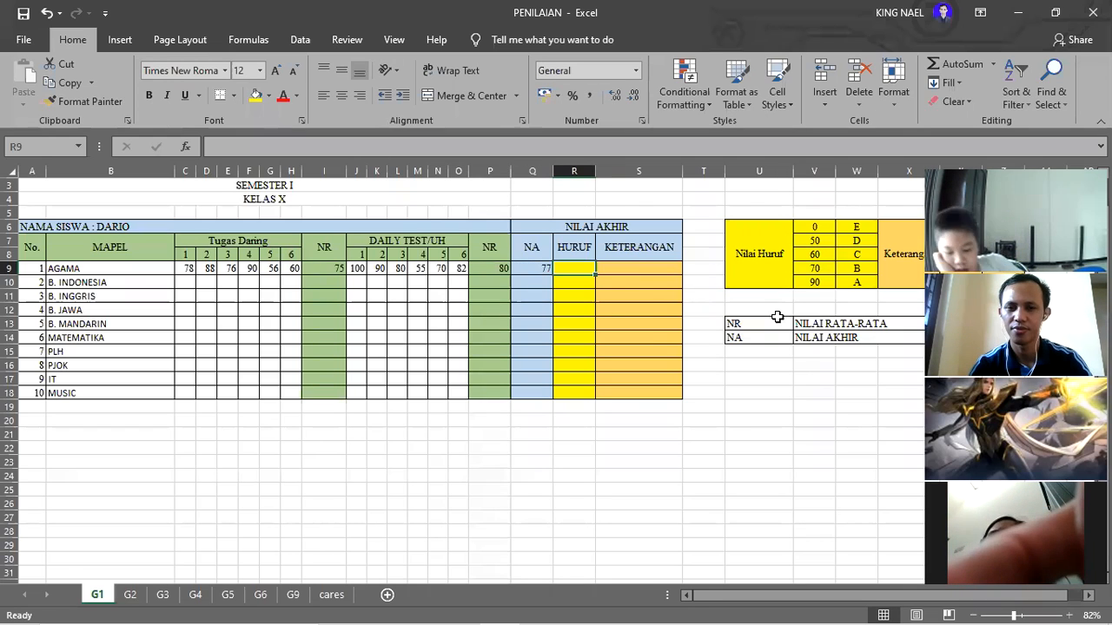
click(538, 270)
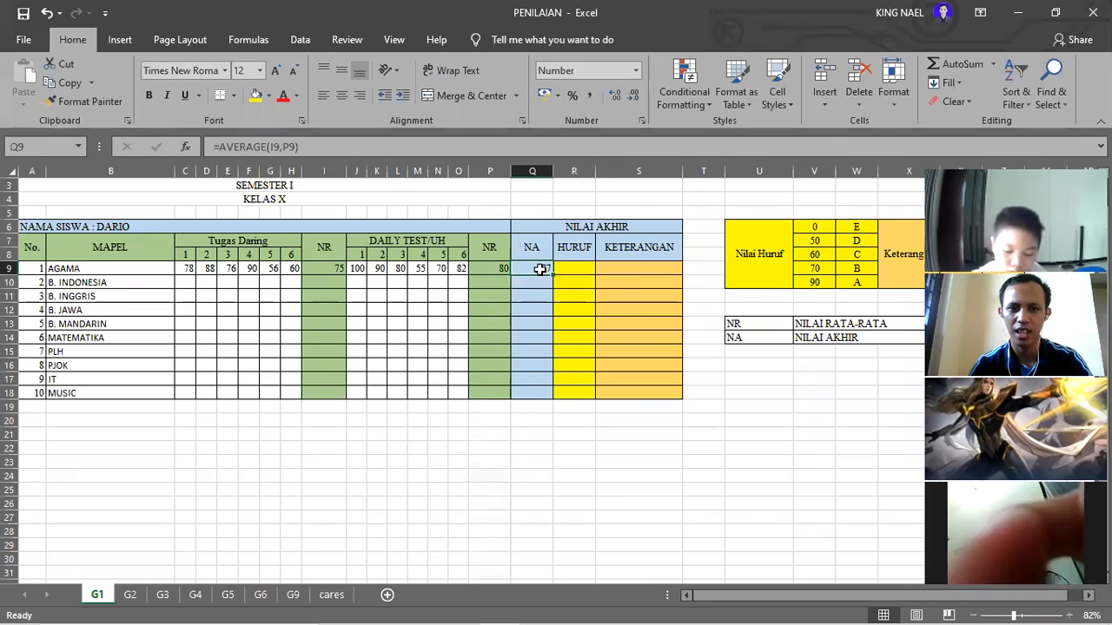
click(334, 270)
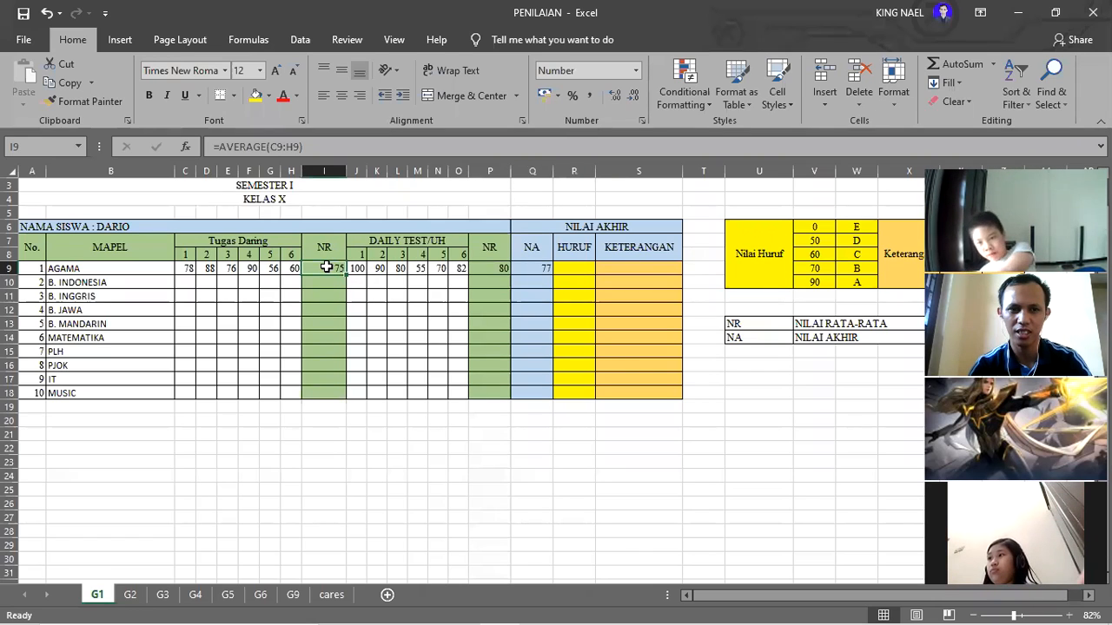
Step: Center the AGAMA averages horizontally in NR cells P9 and I9
click(494, 270)
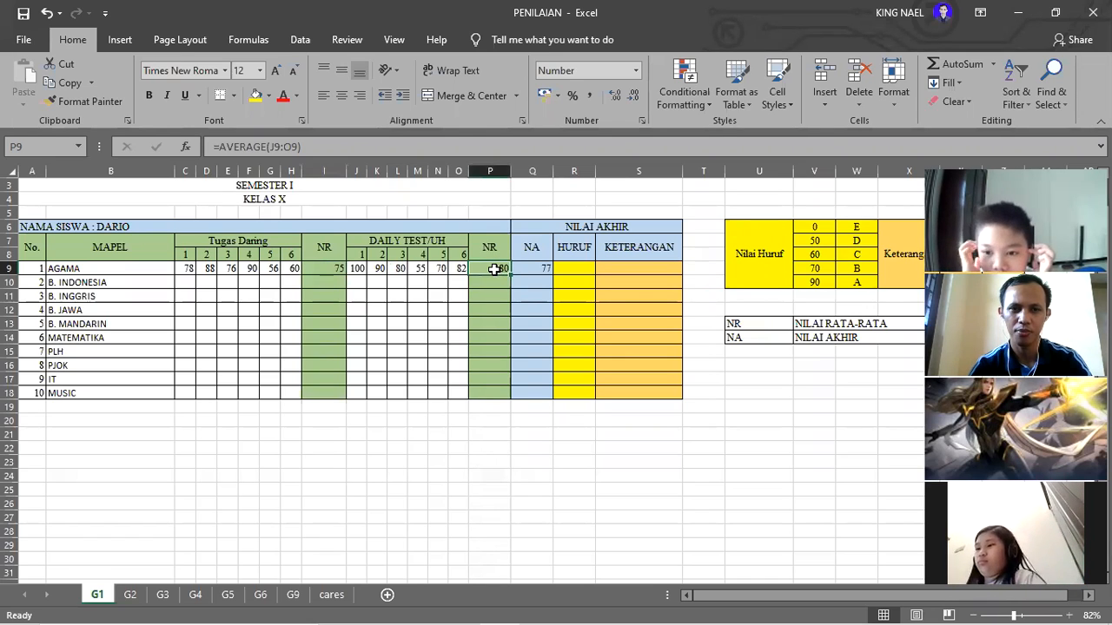
click(342, 95)
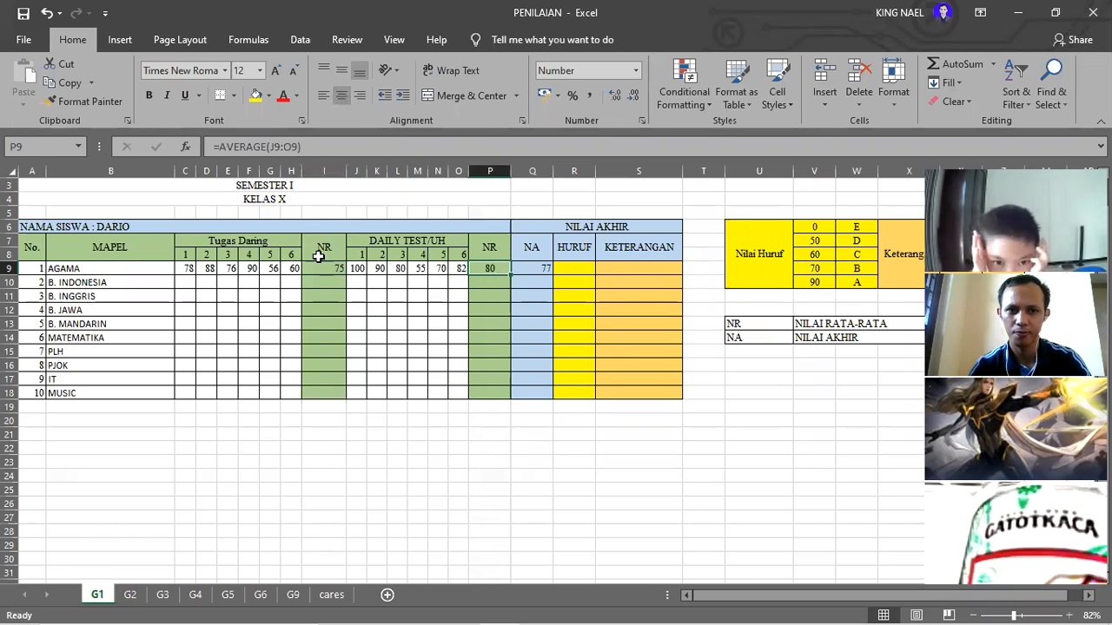
click(320, 266)
click(342, 94)
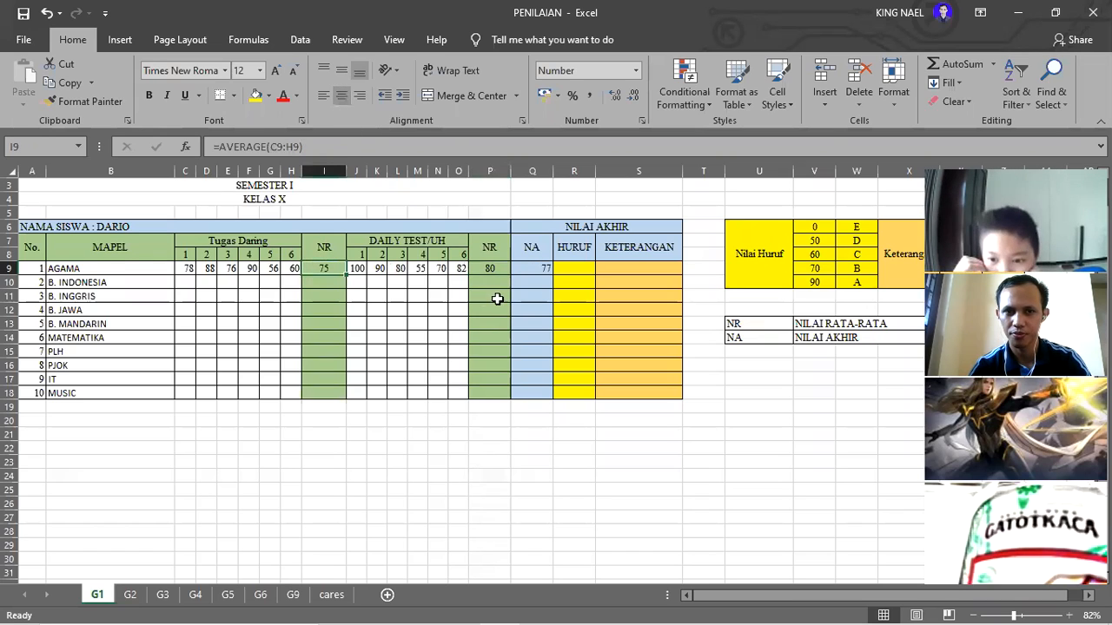
Step: Examine the Nilai Huruf score-to-letter table against the AGAMA final grade and averages in row 9
click(578, 271)
click(578, 278)
click(577, 269)
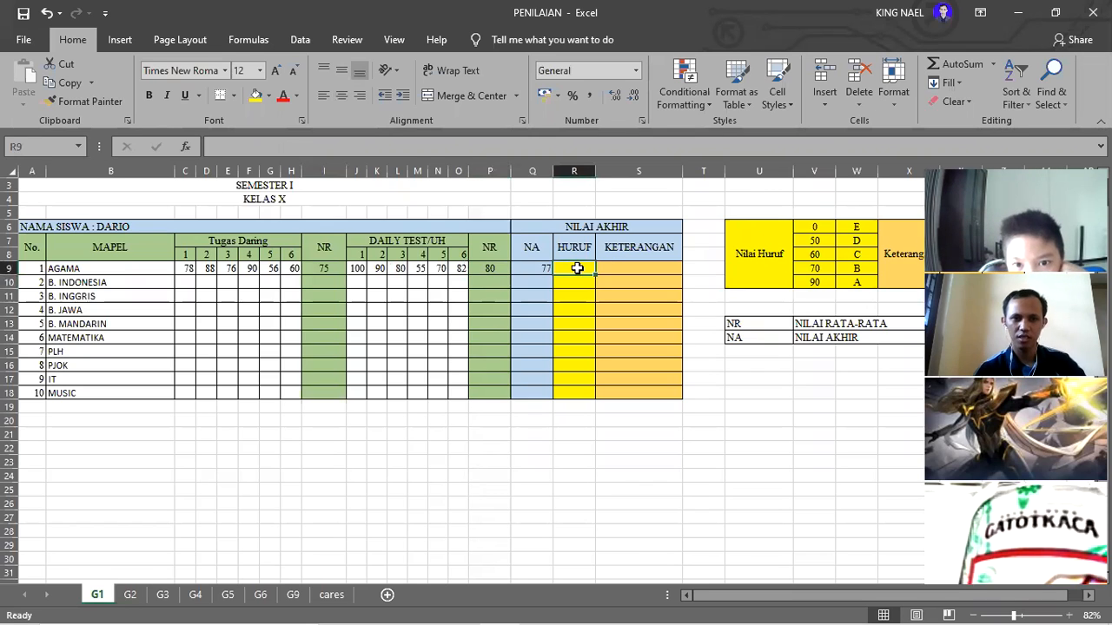
click(821, 285)
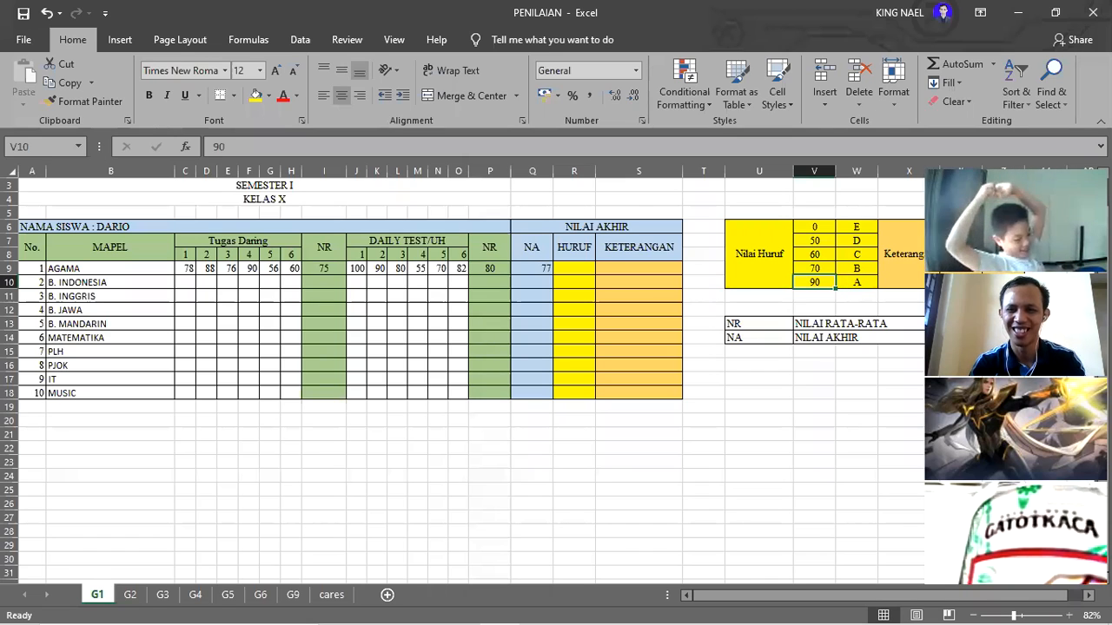
click(855, 283)
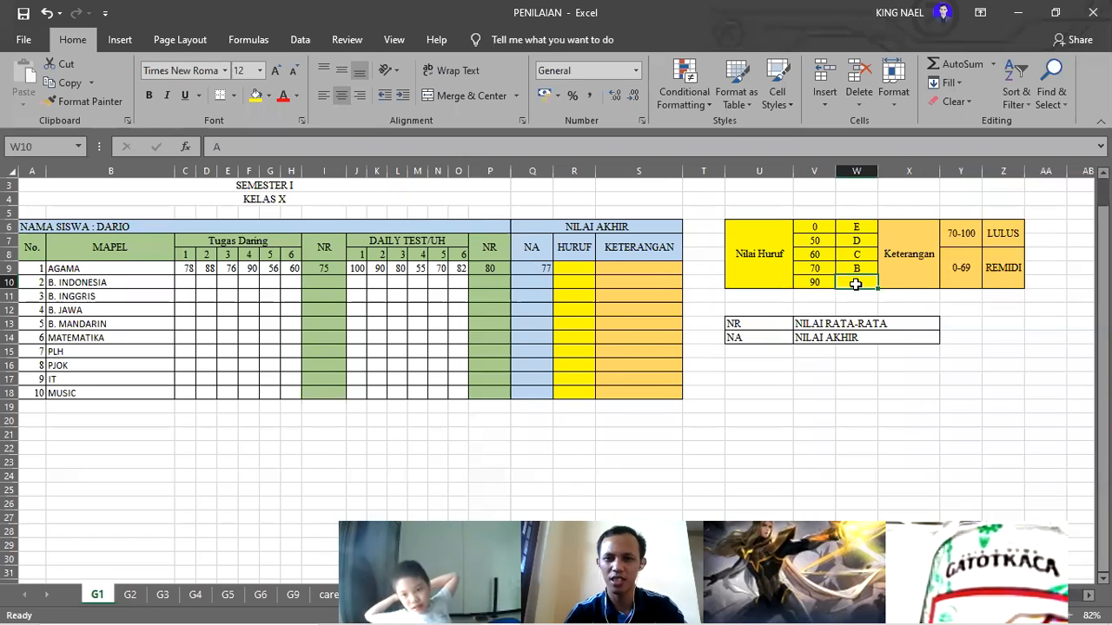
click(856, 269)
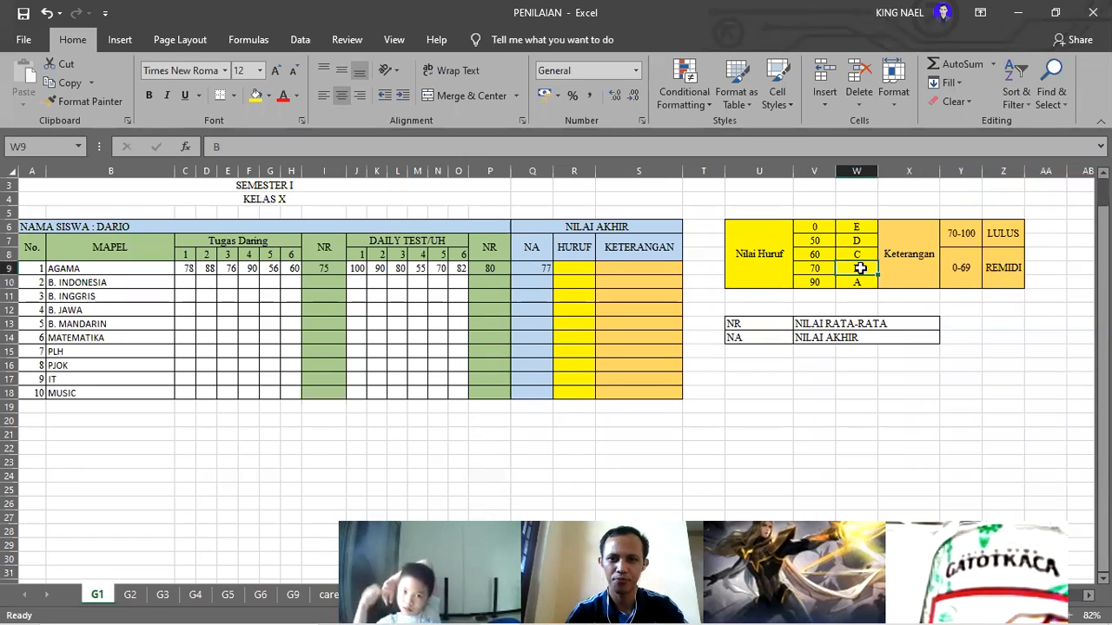
click(539, 269)
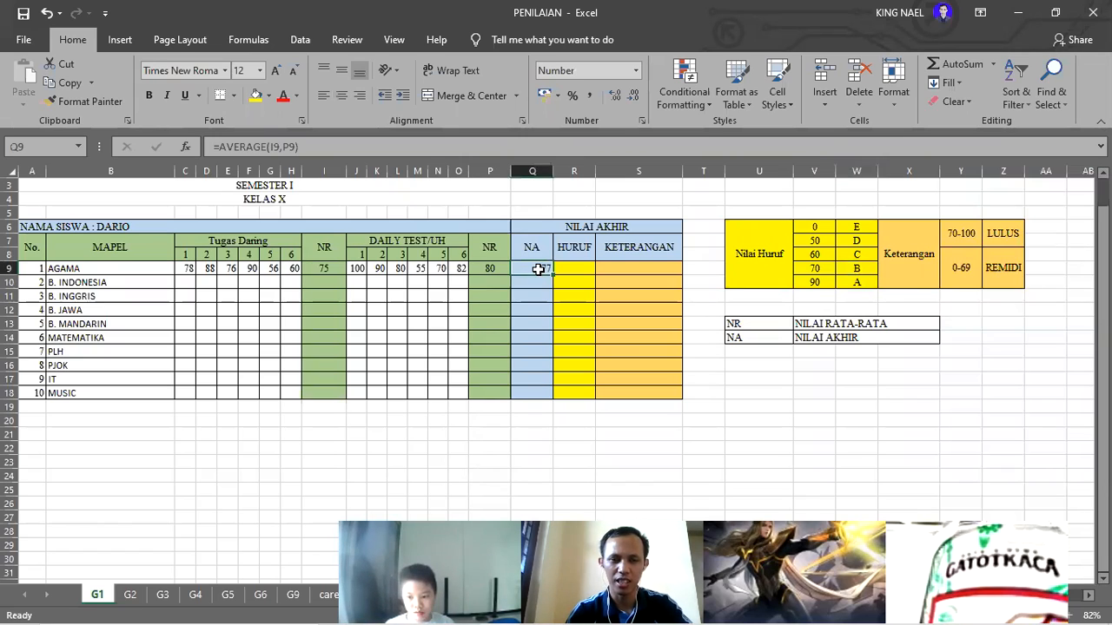
click(322, 269)
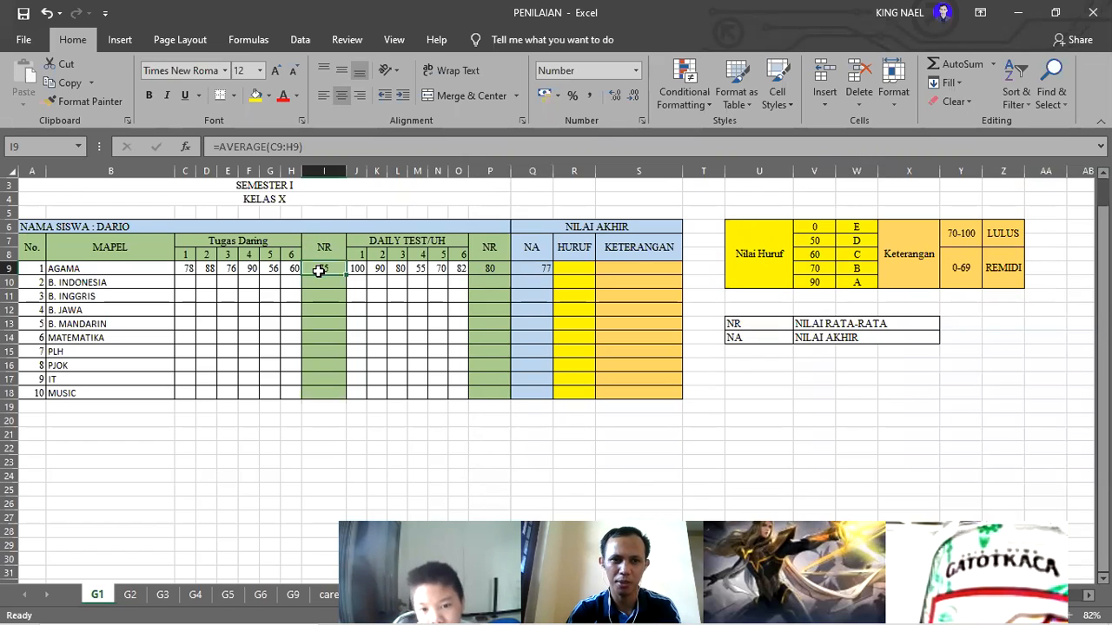
click(488, 268)
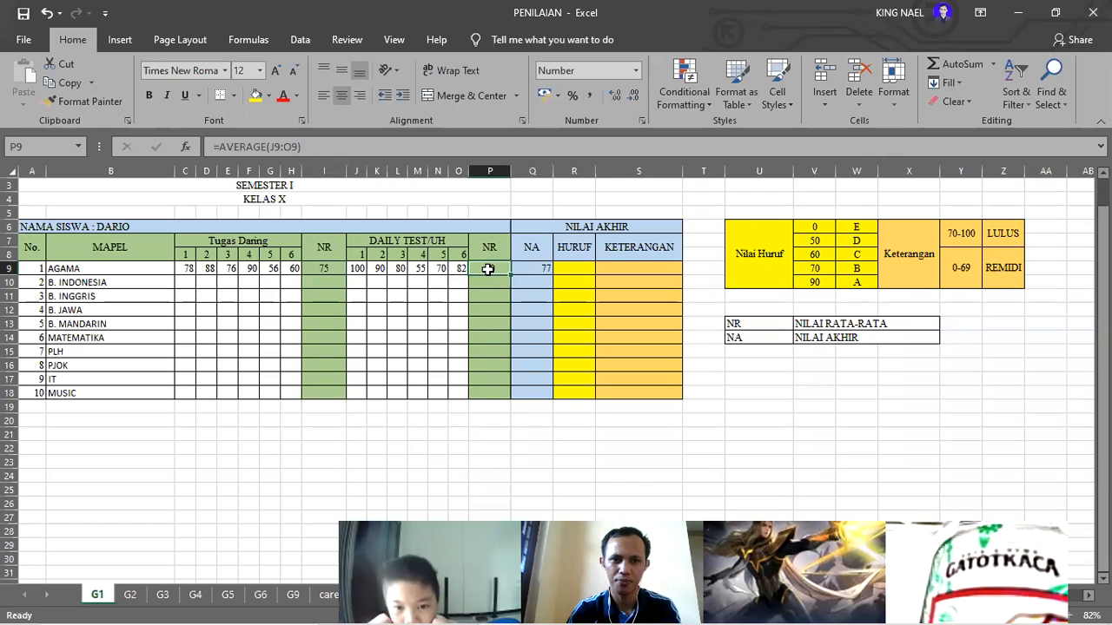
Step: Center the AGAMA final grade horizontally in NA cell Q9
click(530, 270)
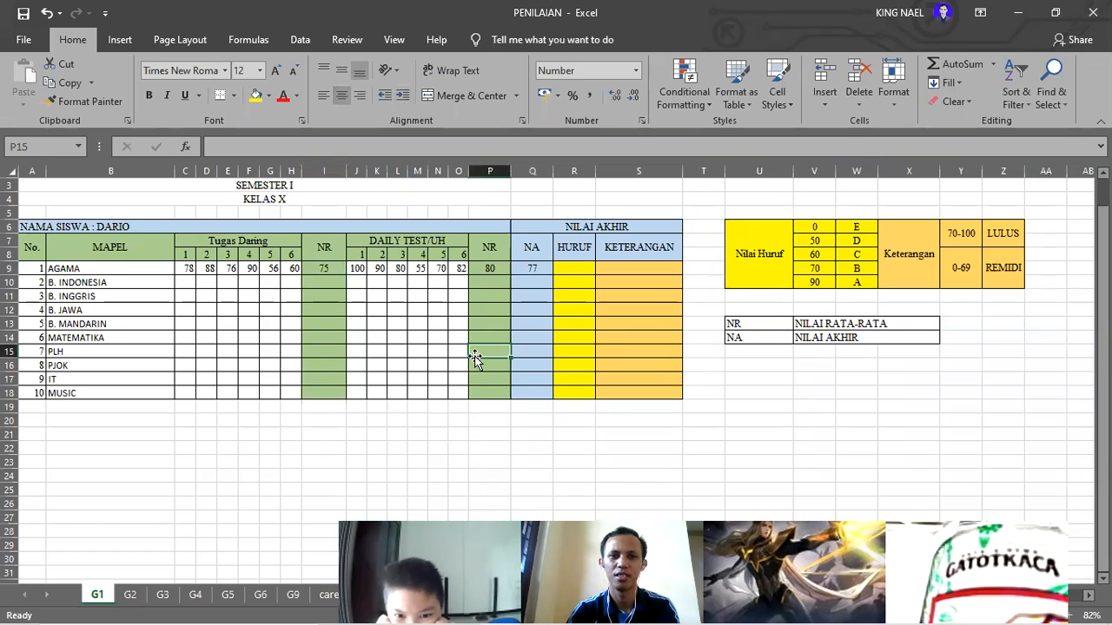
click(654, 397)
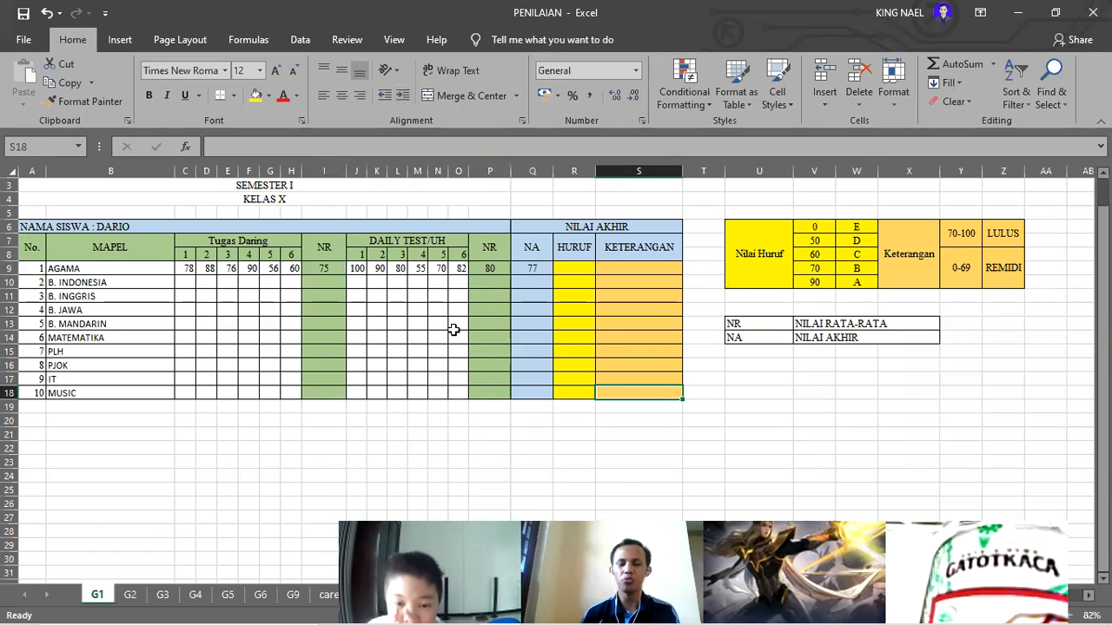
Step: Start a VLOOKUP formula in AGAMA's HURUF cell R9 with the final grade in Q9 as the lookup value
click(567, 268)
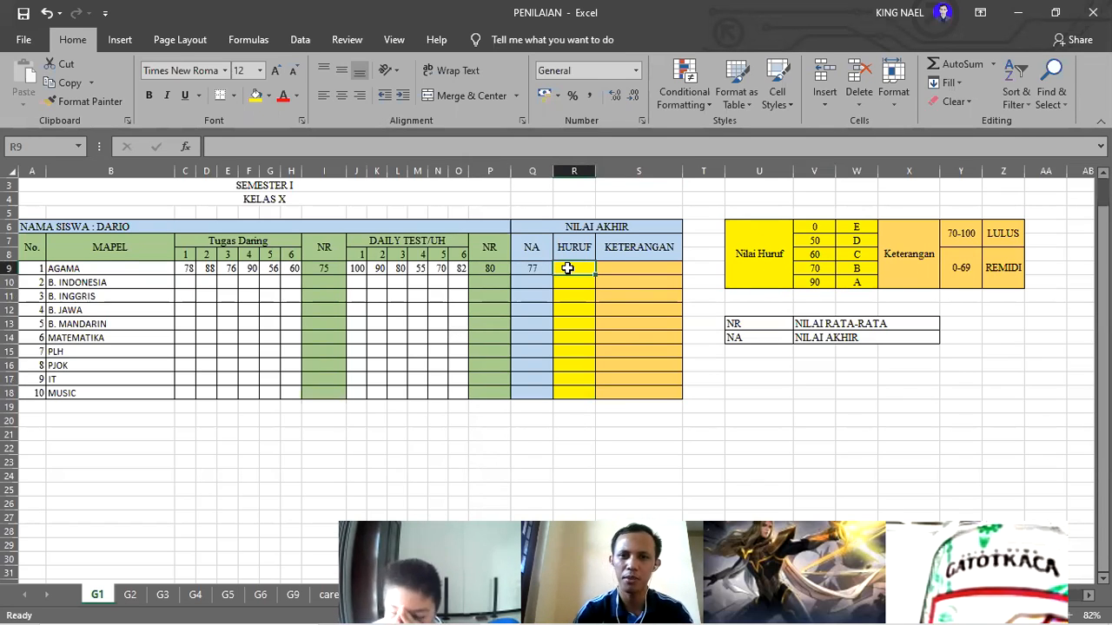
text(=)
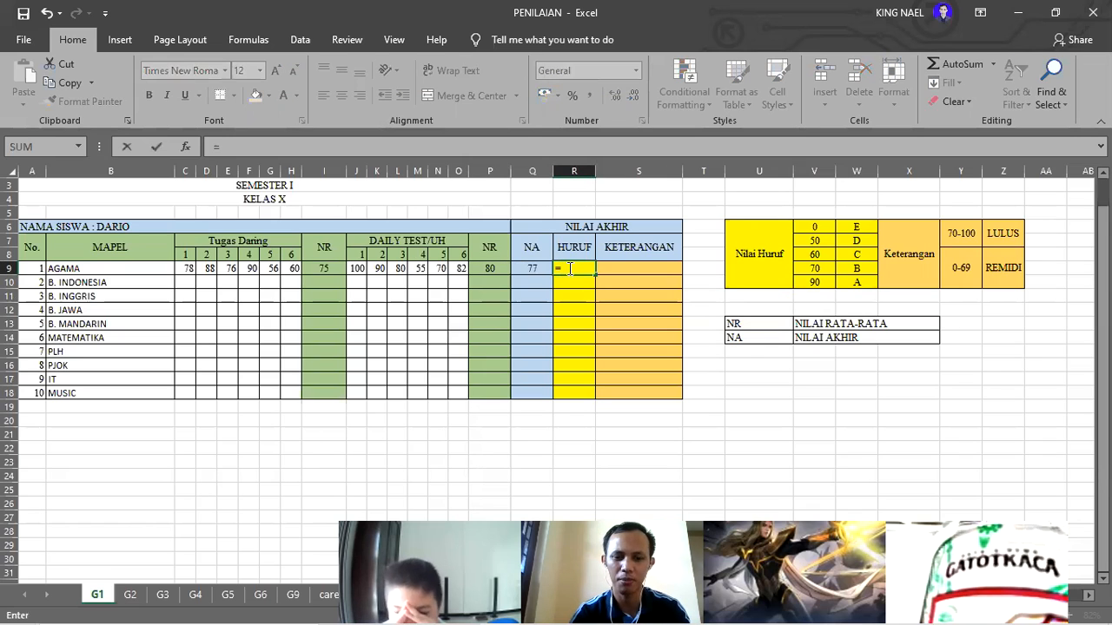
text(vloo)
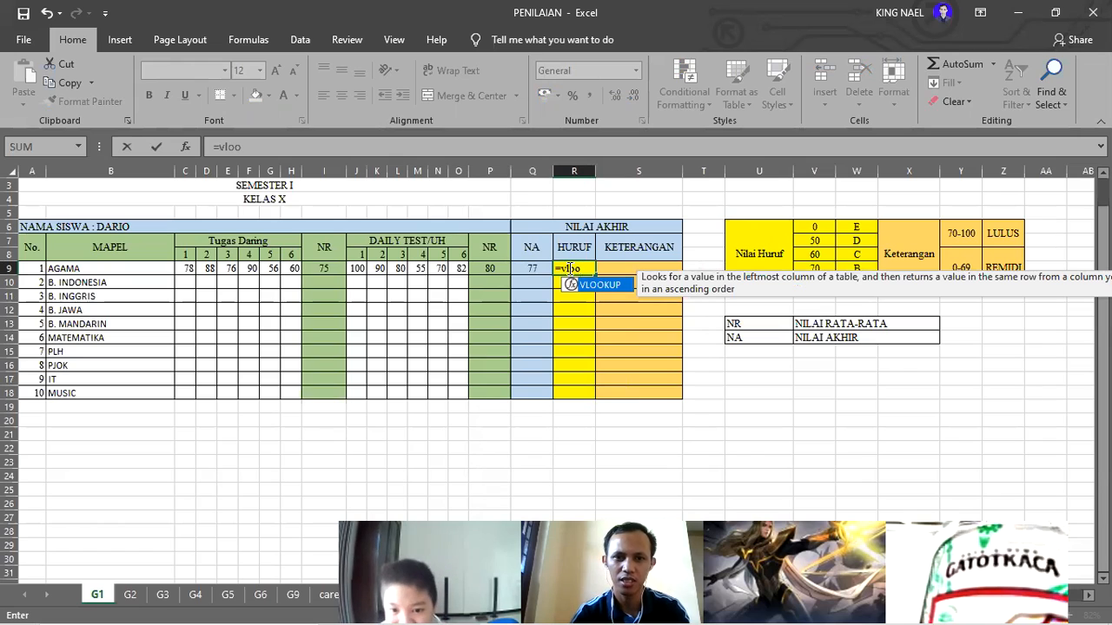
text(kup)
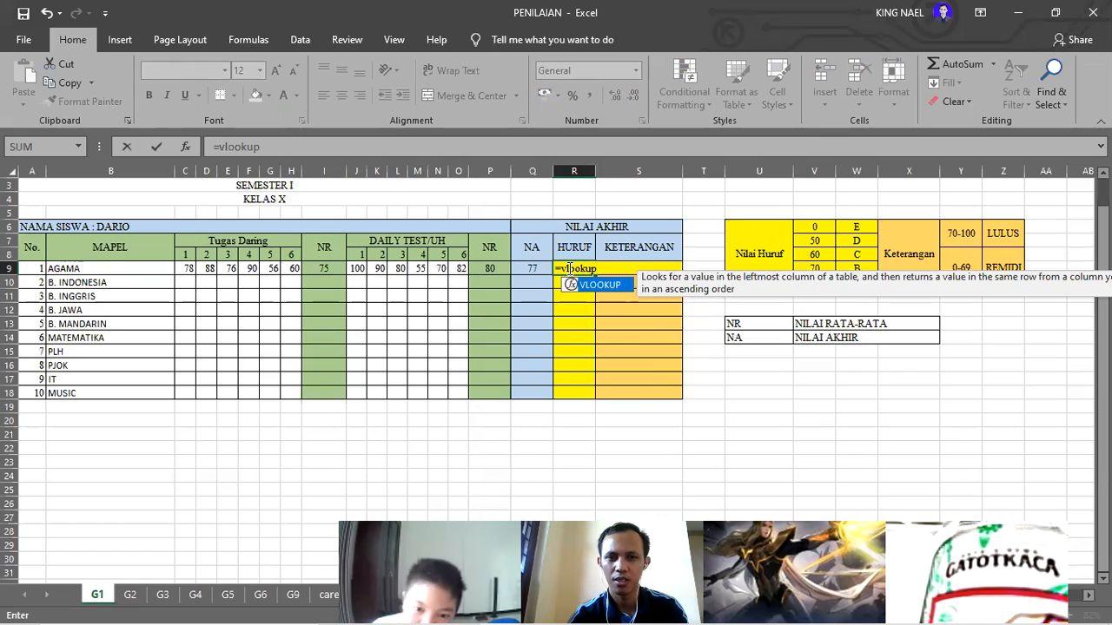
text(()
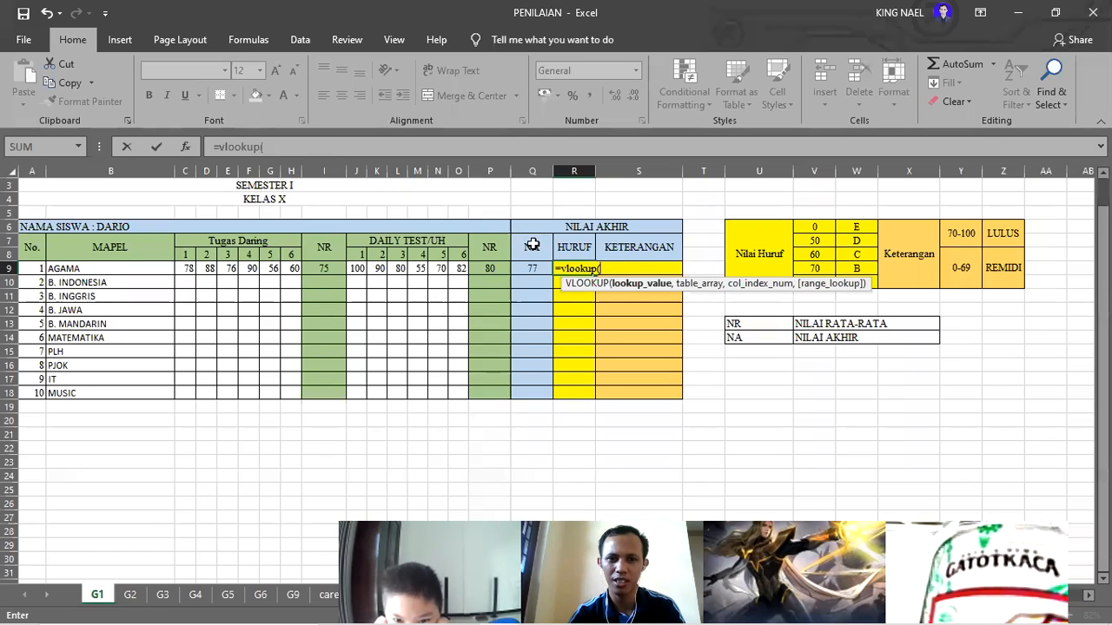
click(530, 270)
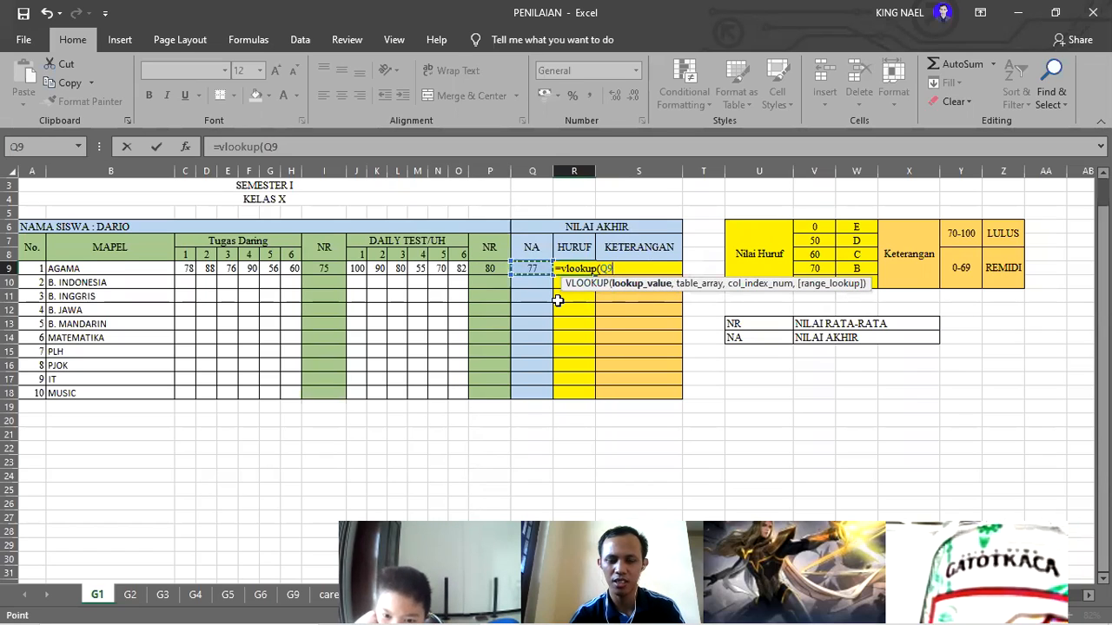
Step: Complete R9's VLOOKUP with the absolute table range $V$6:$W$10, column index 2 and TRUE for approximate match
text(,$V)
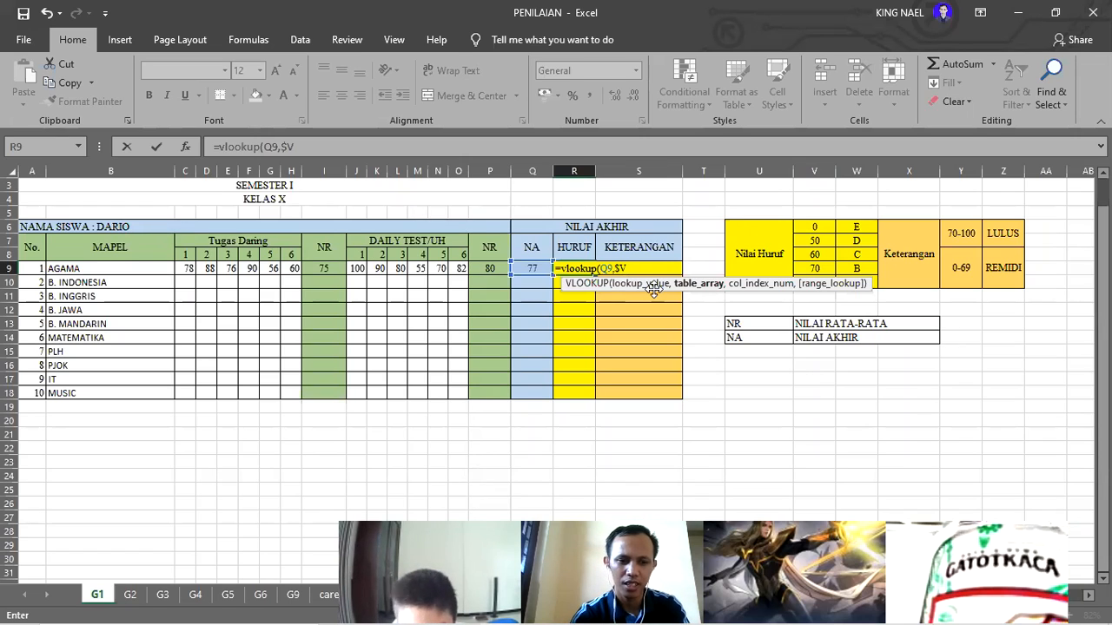
text($6:$)
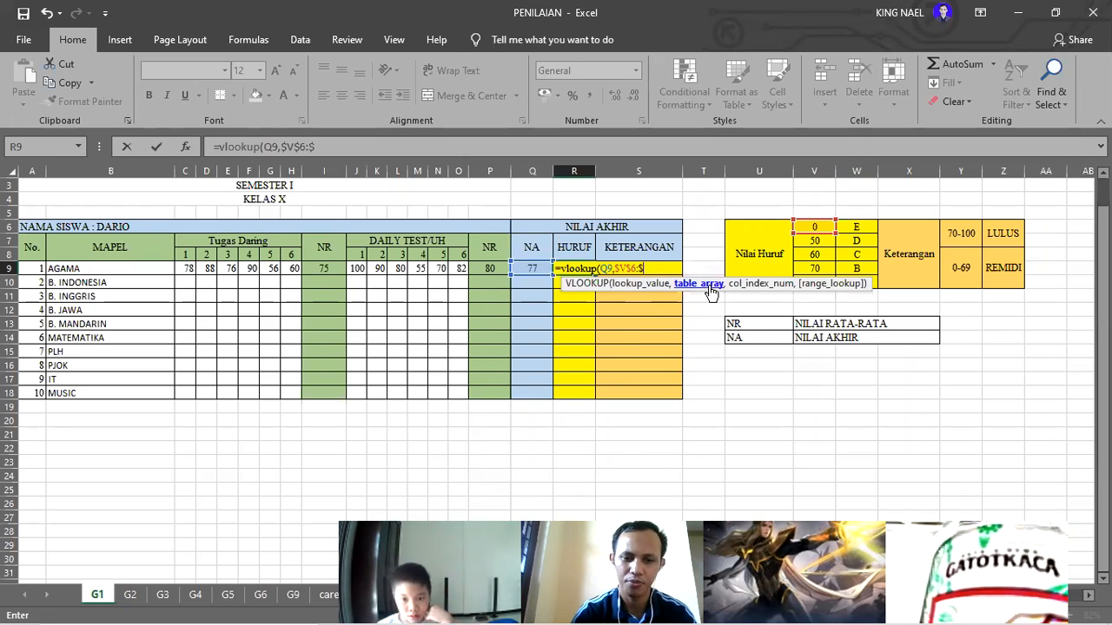
text(w$)
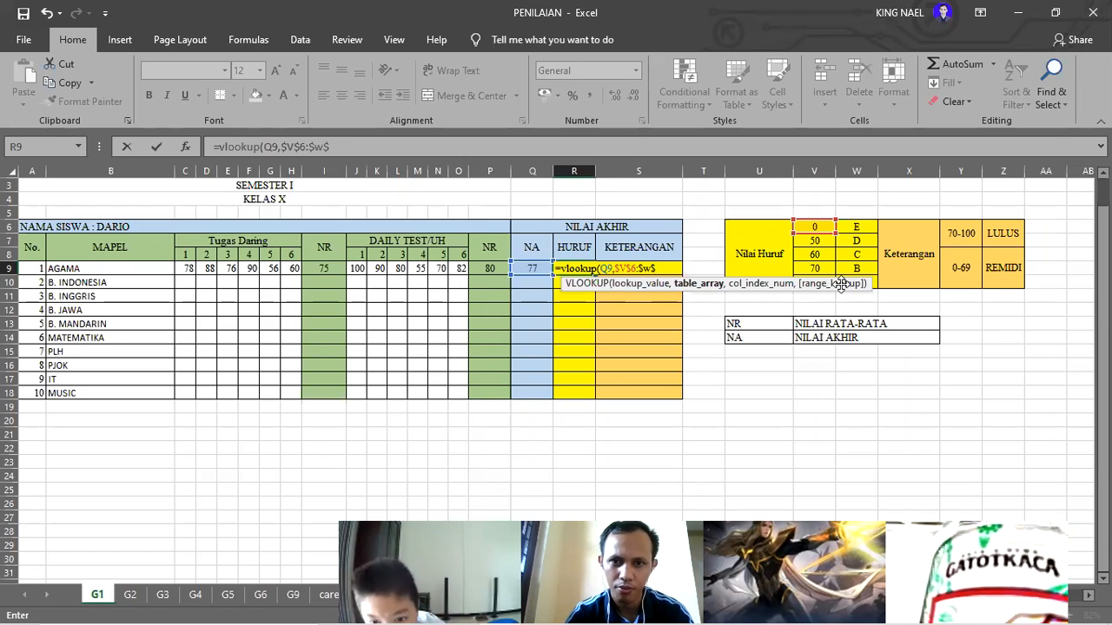
text(10)
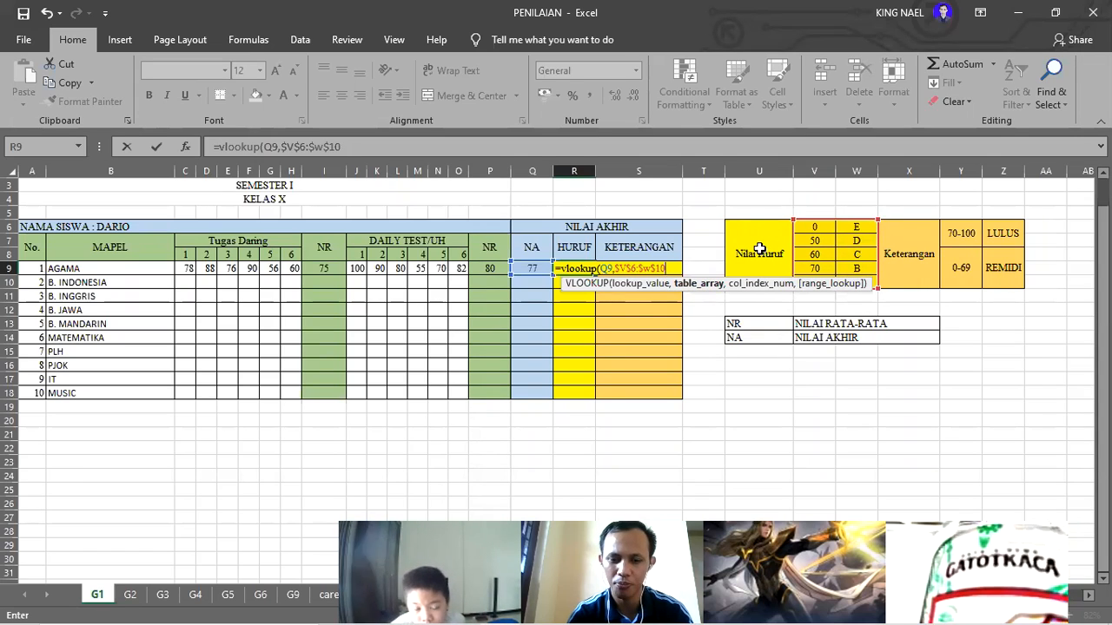
text(,)
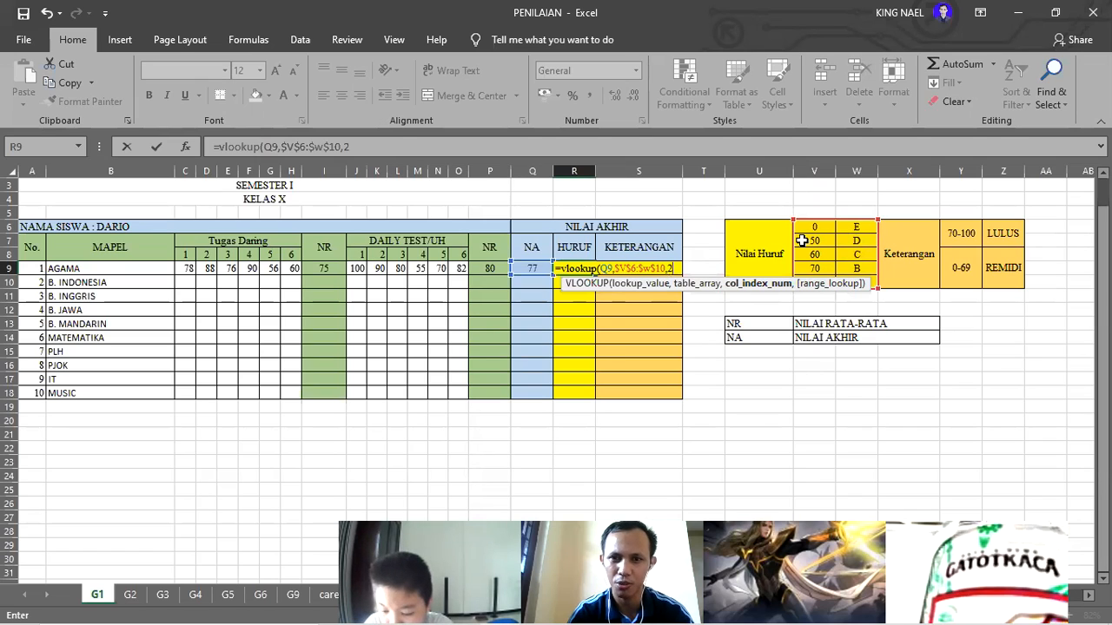
text(2,)
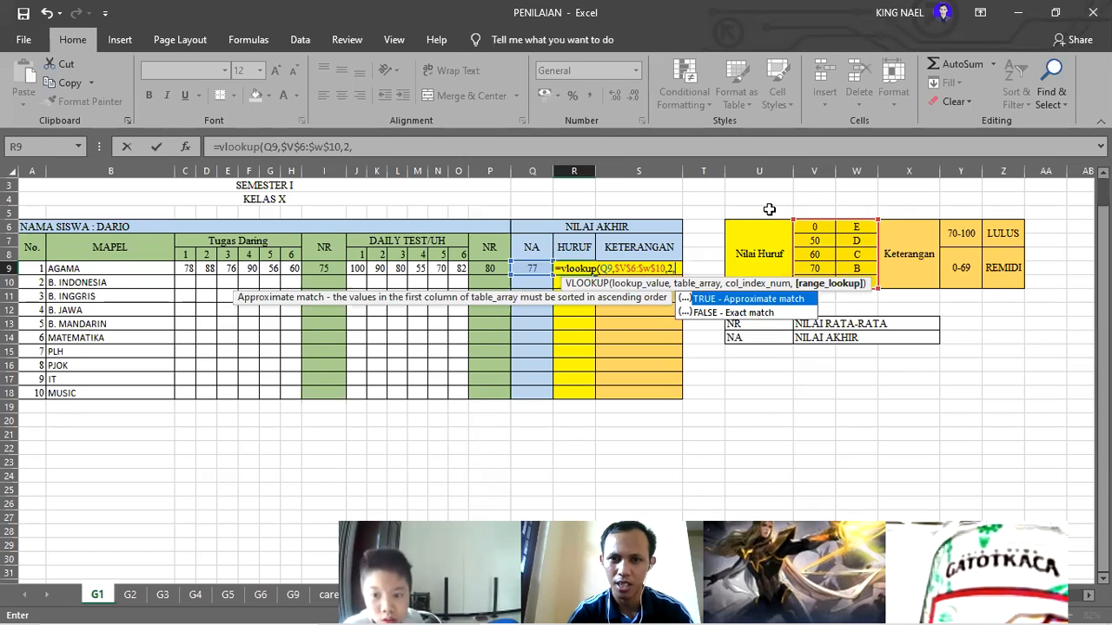
text(T)
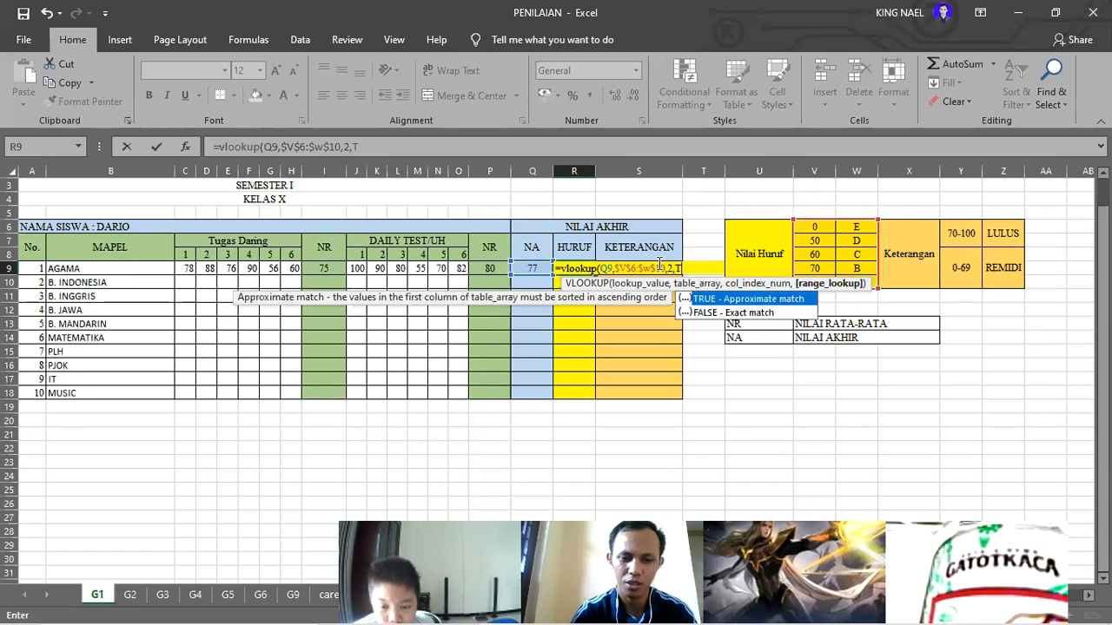
text(RUE)
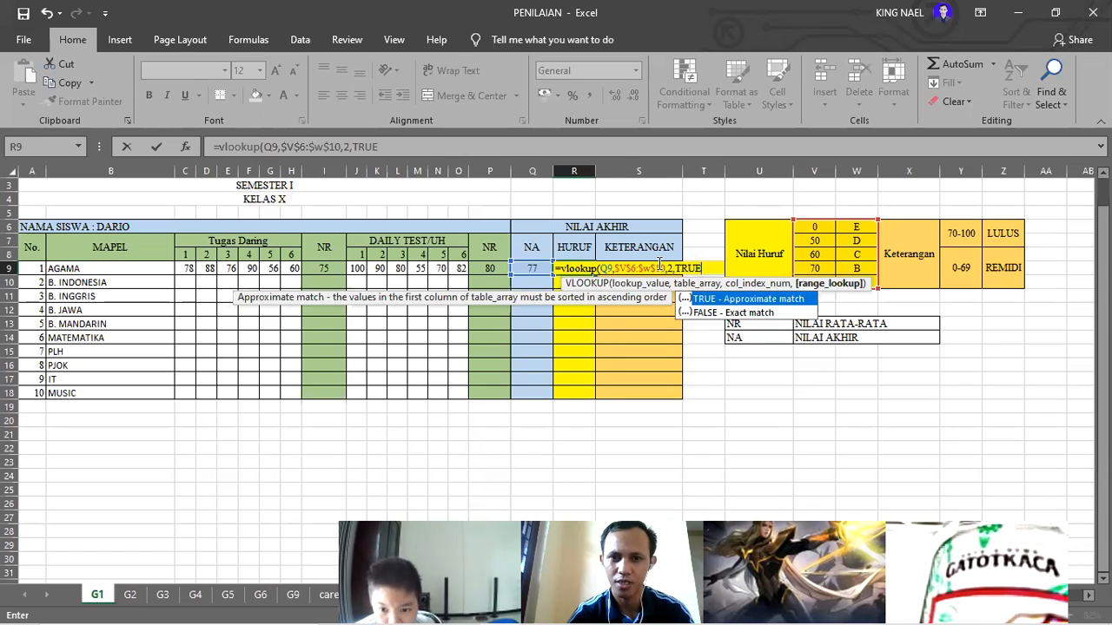
text())
key(Return)
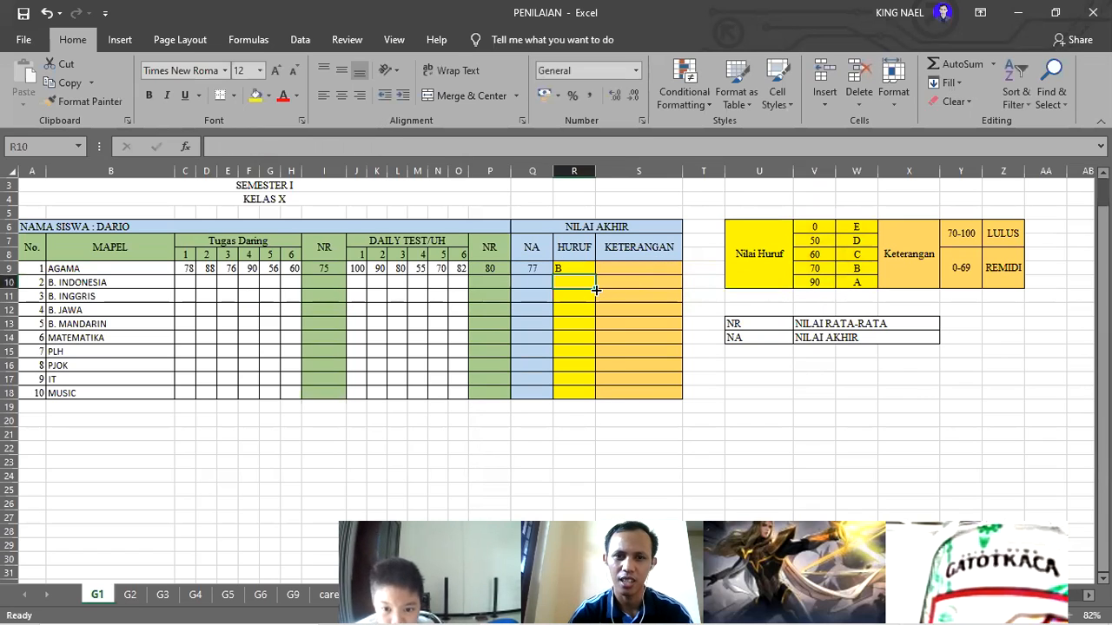
click(565, 270)
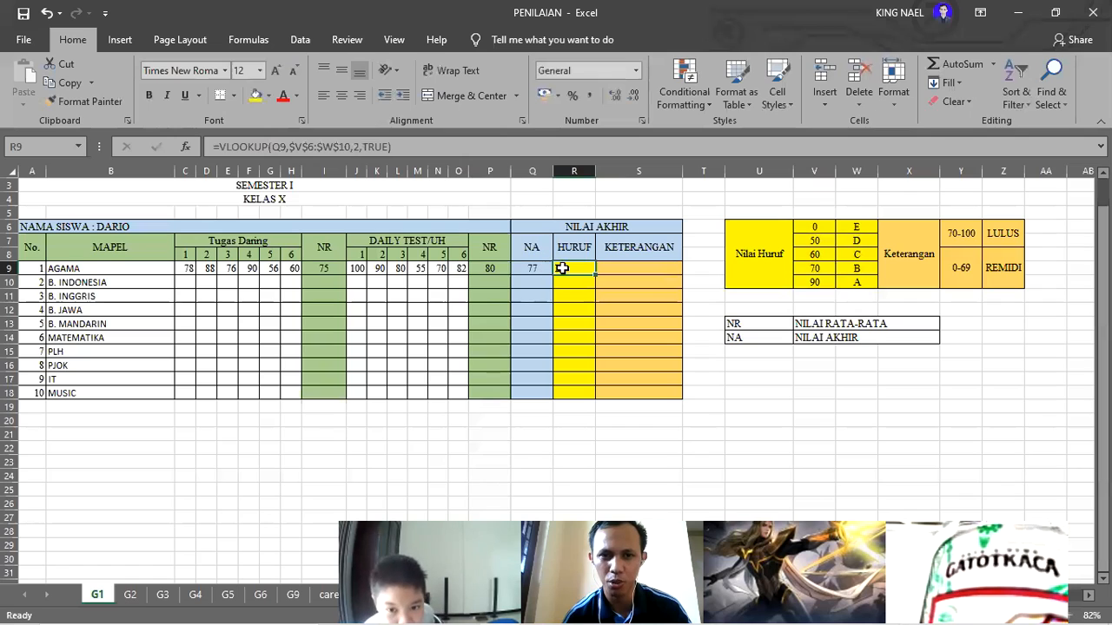
Step: Set AGAMA's first Daily Test score in J9 to 20
click(457, 268)
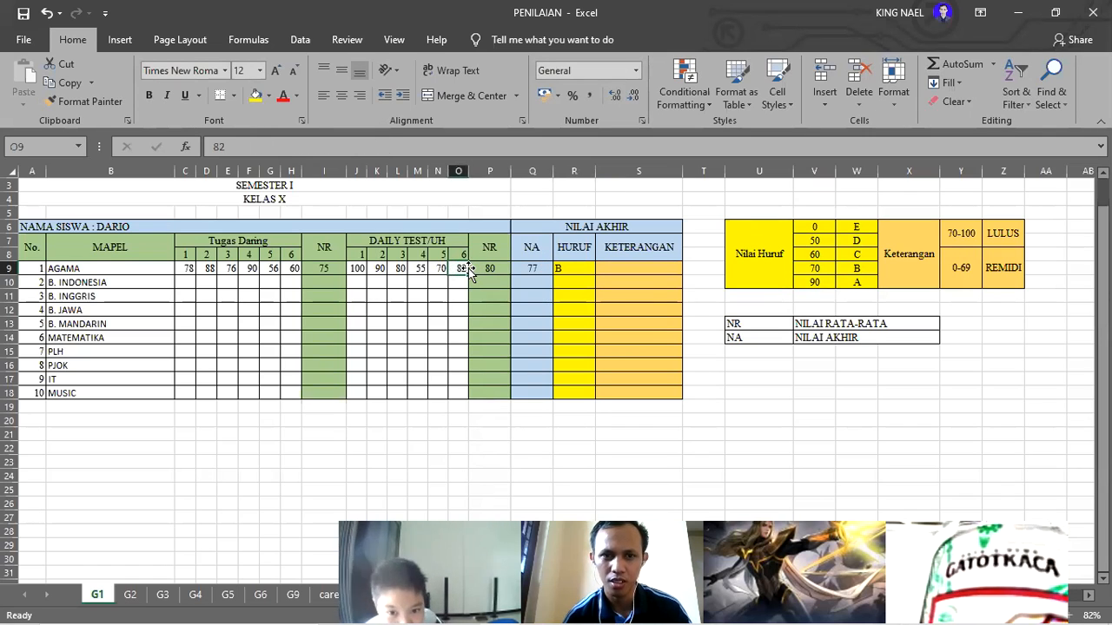
double_click(363, 269)
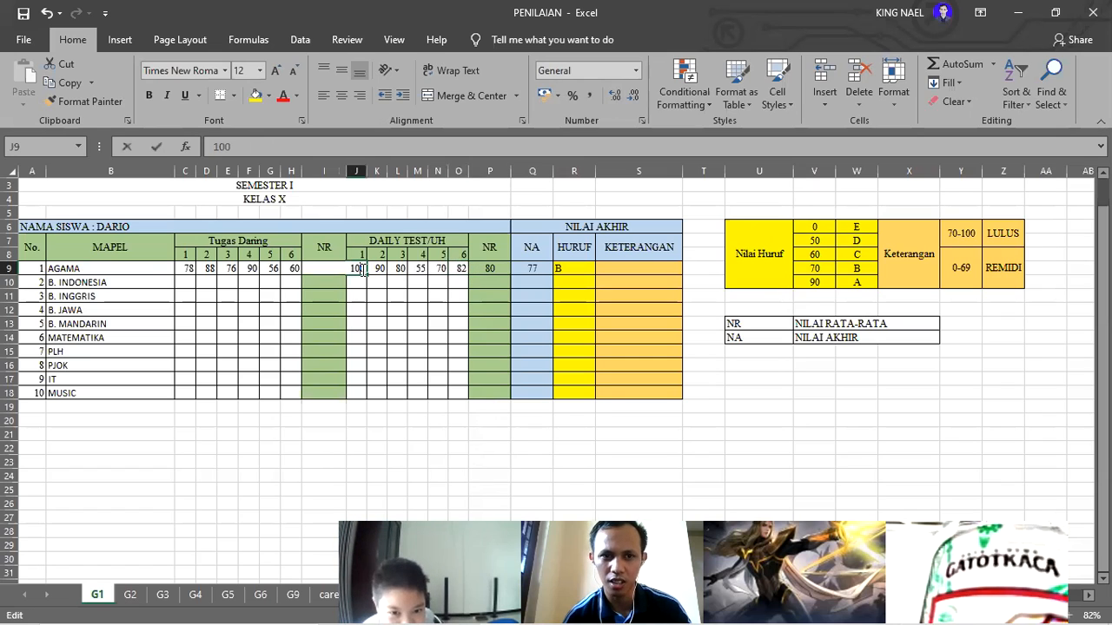
key(BackSpace)
key(BackSpace)
key(BackSpace)
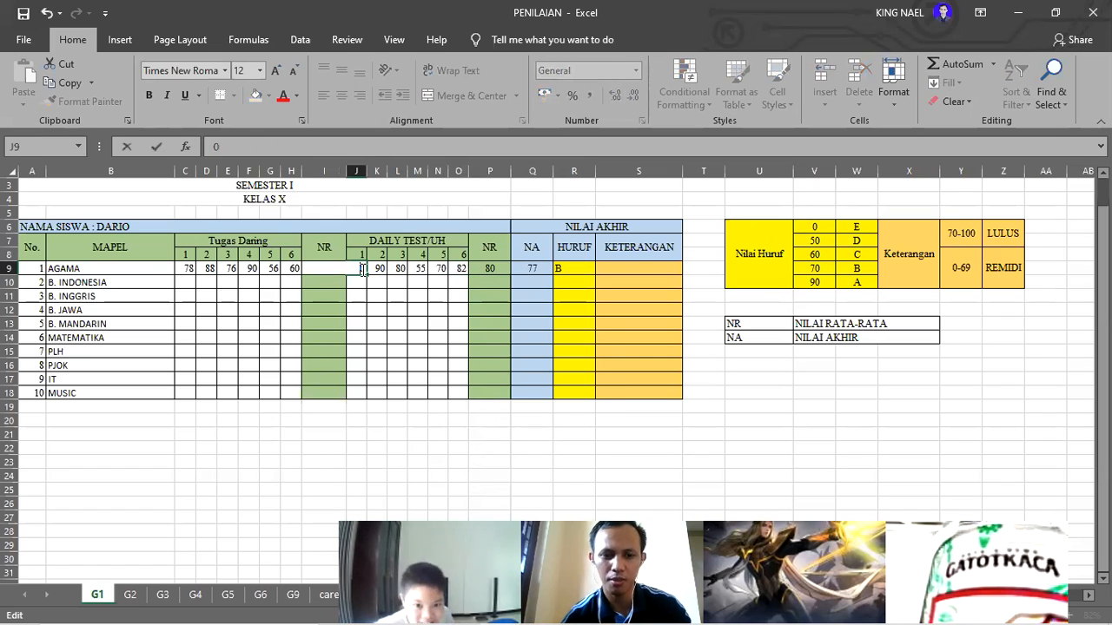
text(20)
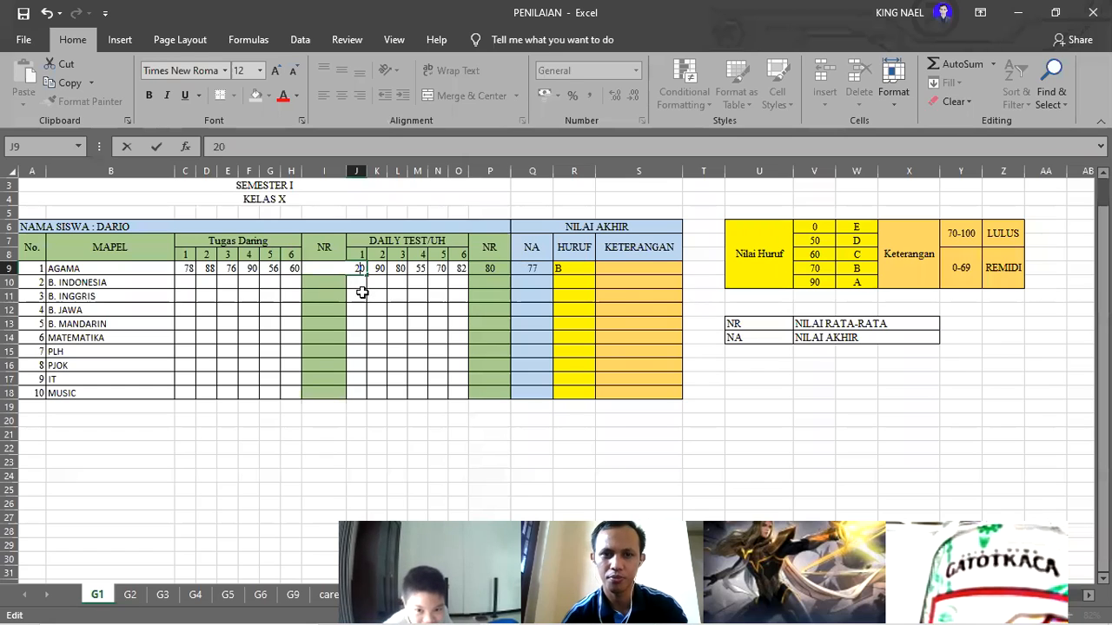
click(362, 293)
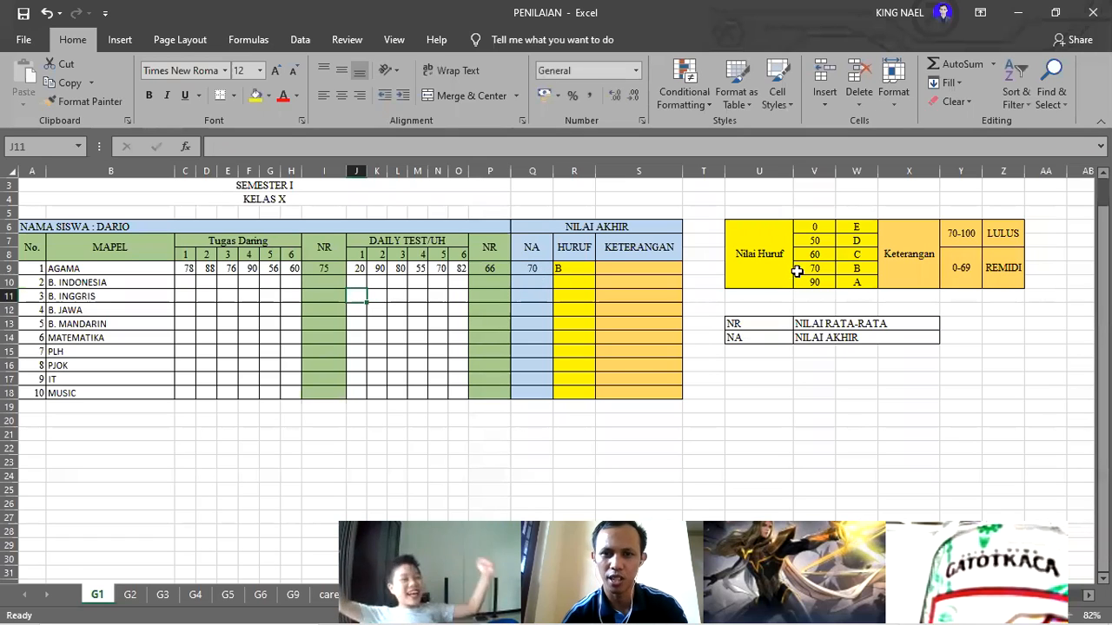
Step: Set AGAMA's third Daily Test score in L9 to 10
click(401, 270)
double_click(402, 271)
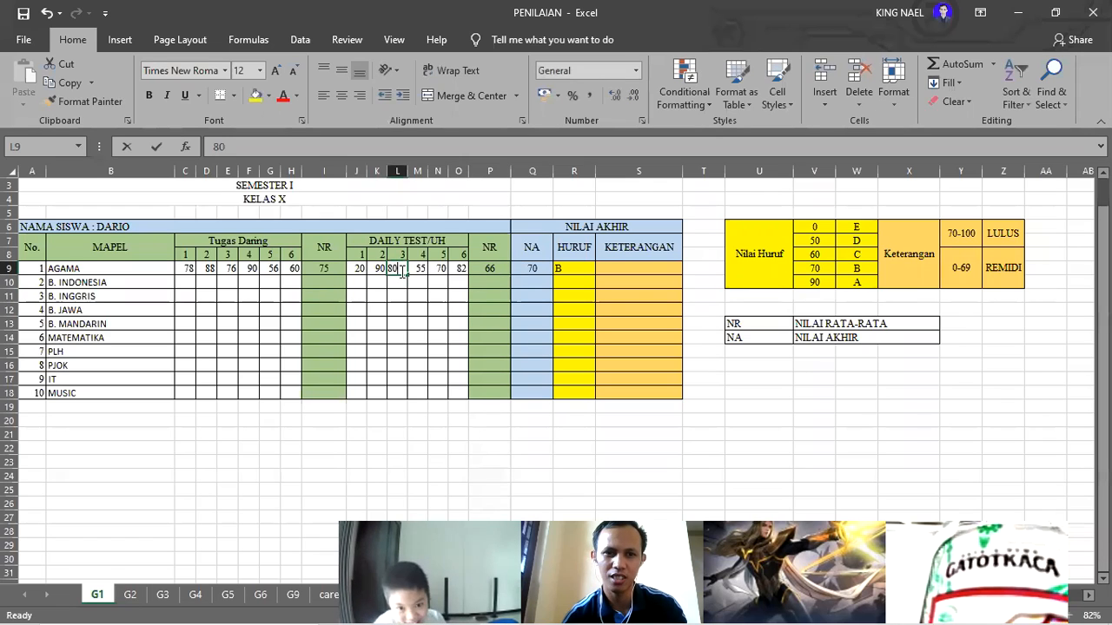
key(BackSpace)
key(BackSpace)
text(10)
key(Return)
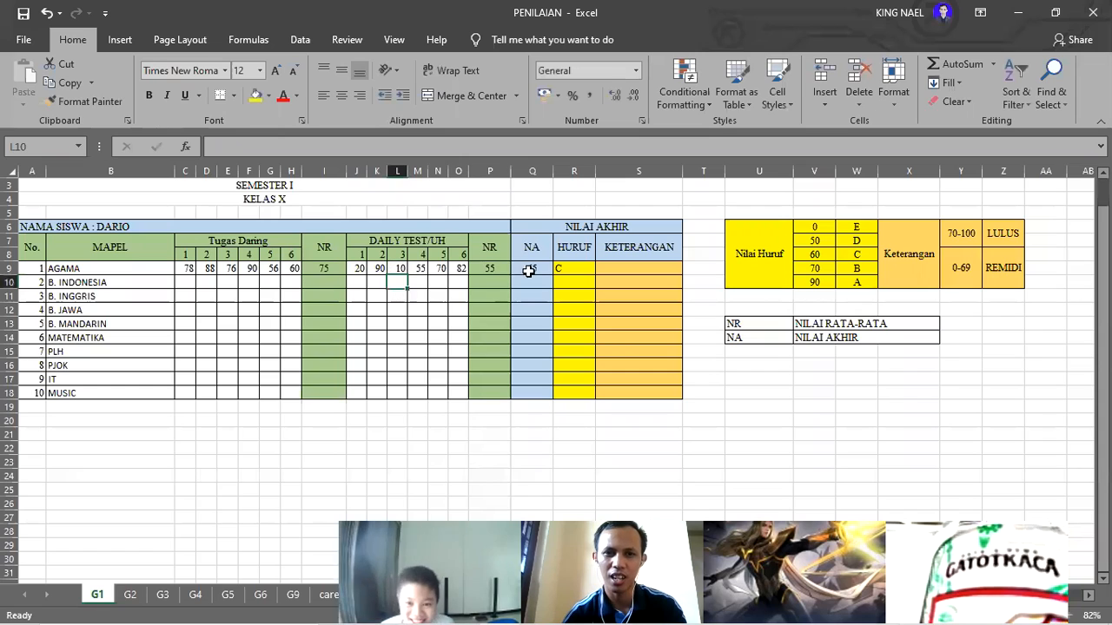
Step: Check the AGAMA final grade against the matching score and letter in the Nilai Huruf table
click(522, 270)
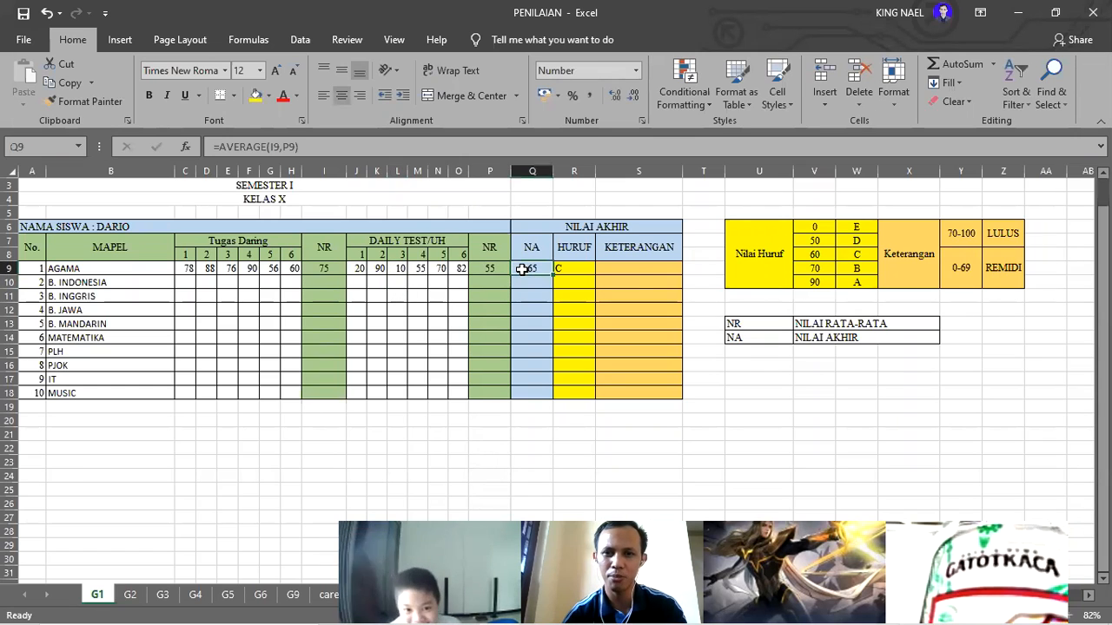
click(824, 254)
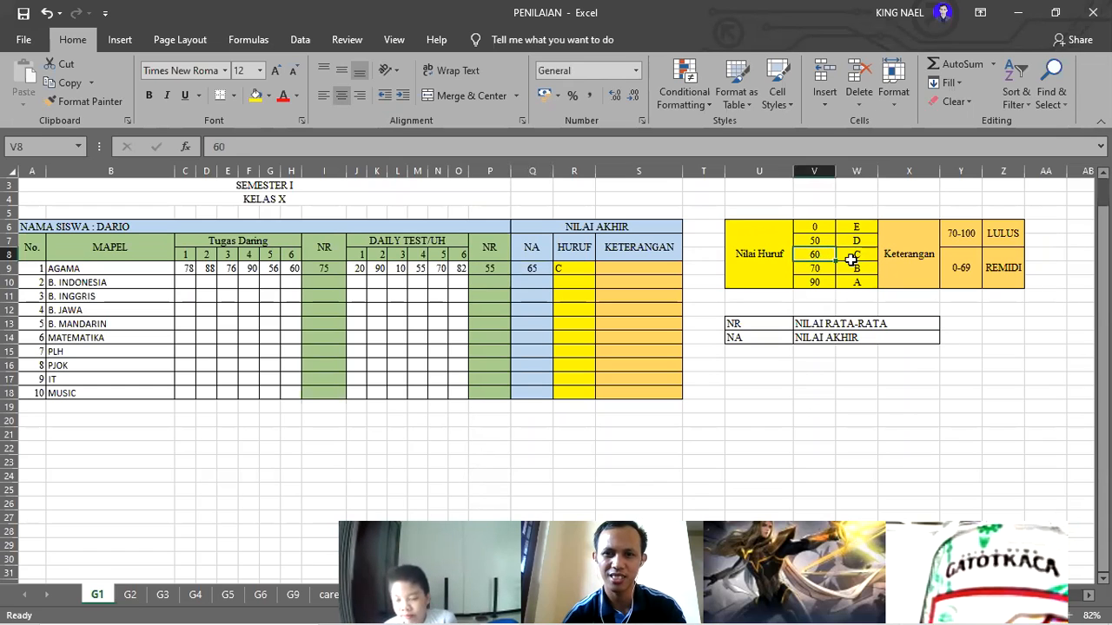
click(851, 259)
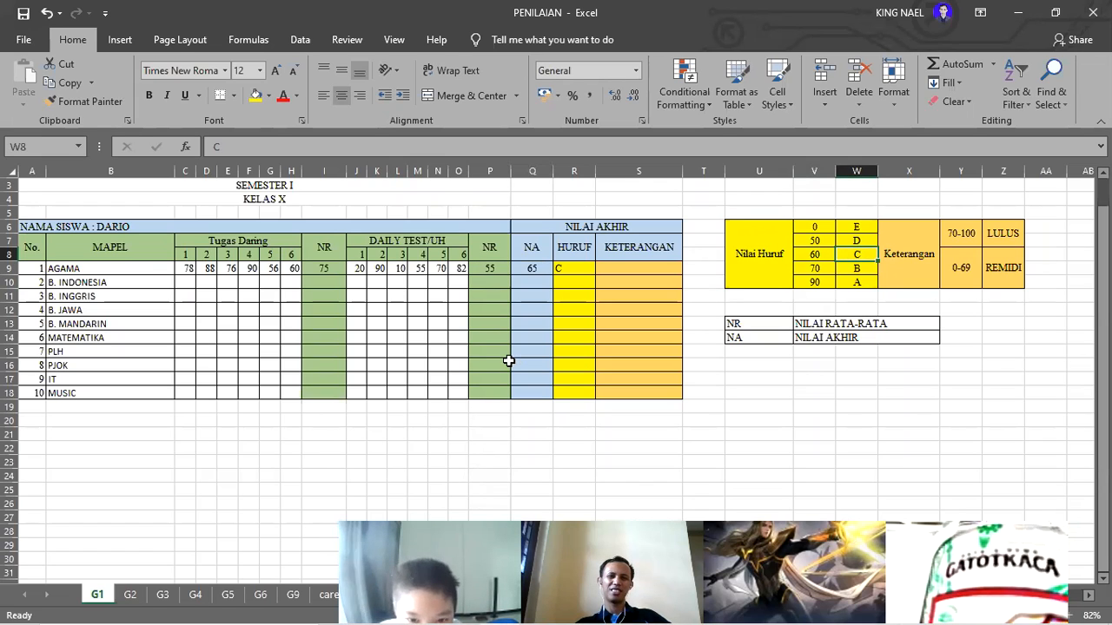
click(710, 373)
Step: Examine the formulas behind AGAMA's letter grade, final grade and two NR averages, along with the Tugas Daring scores in row 9
click(574, 268)
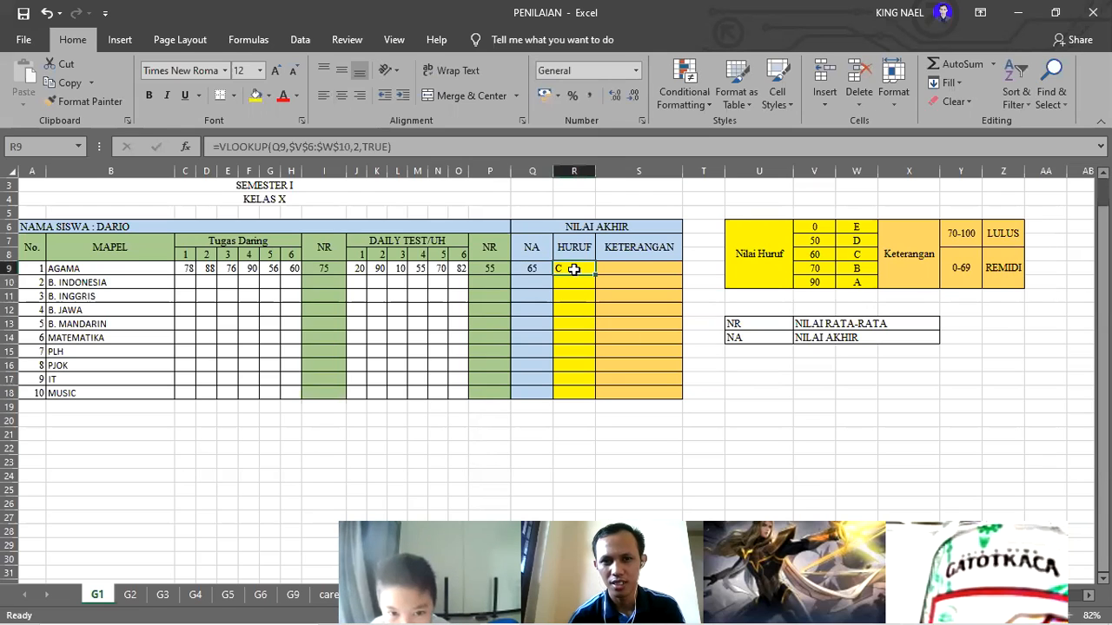
click(529, 267)
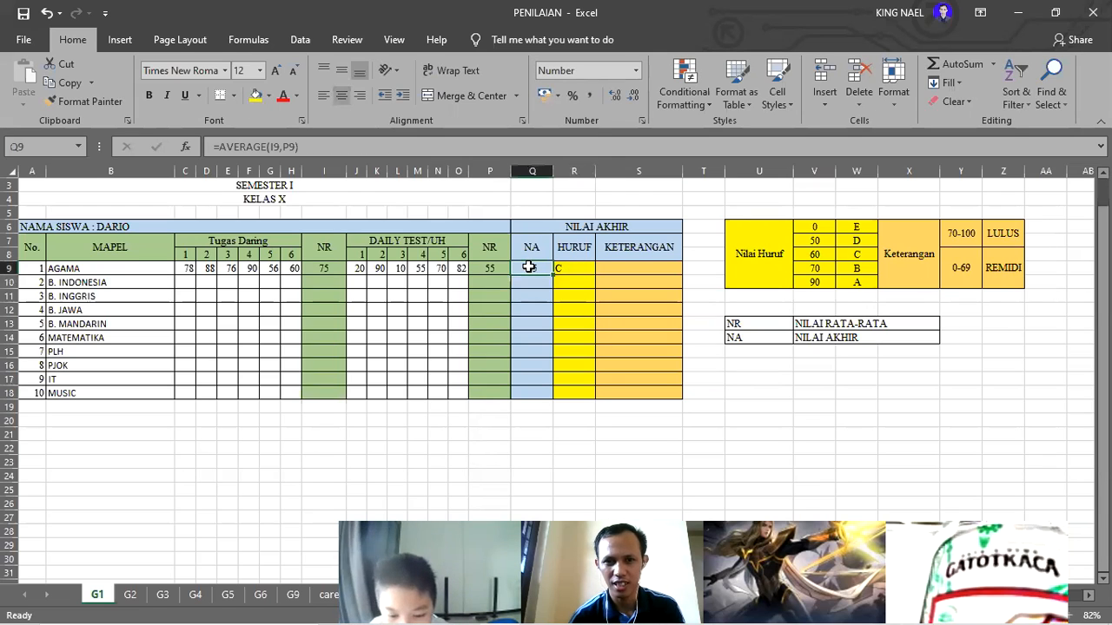
click(327, 268)
click(483, 272)
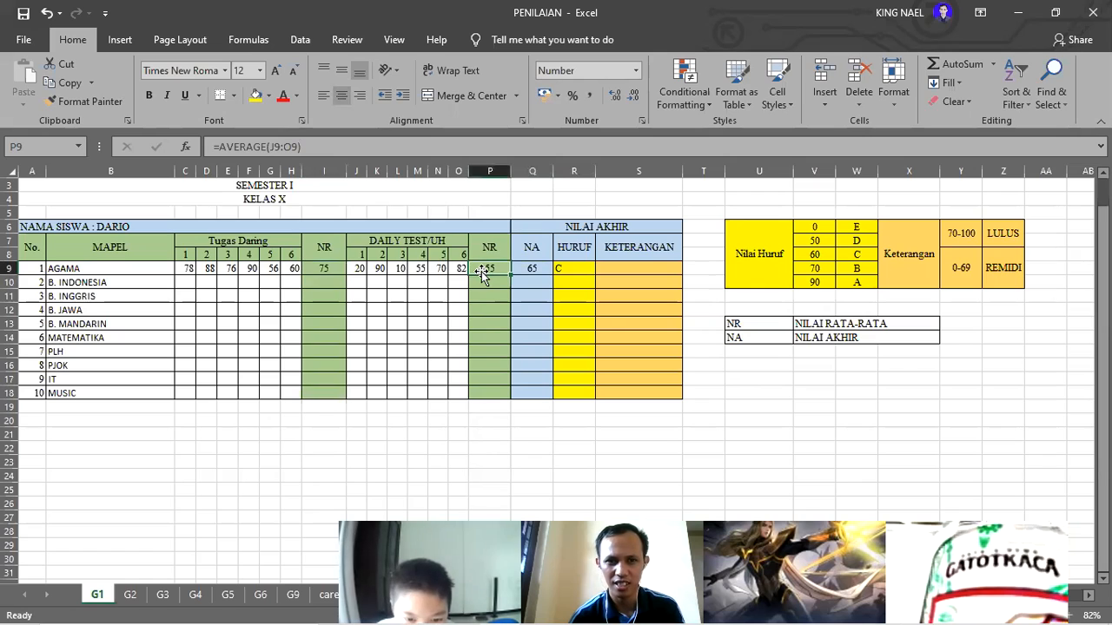
click(318, 268)
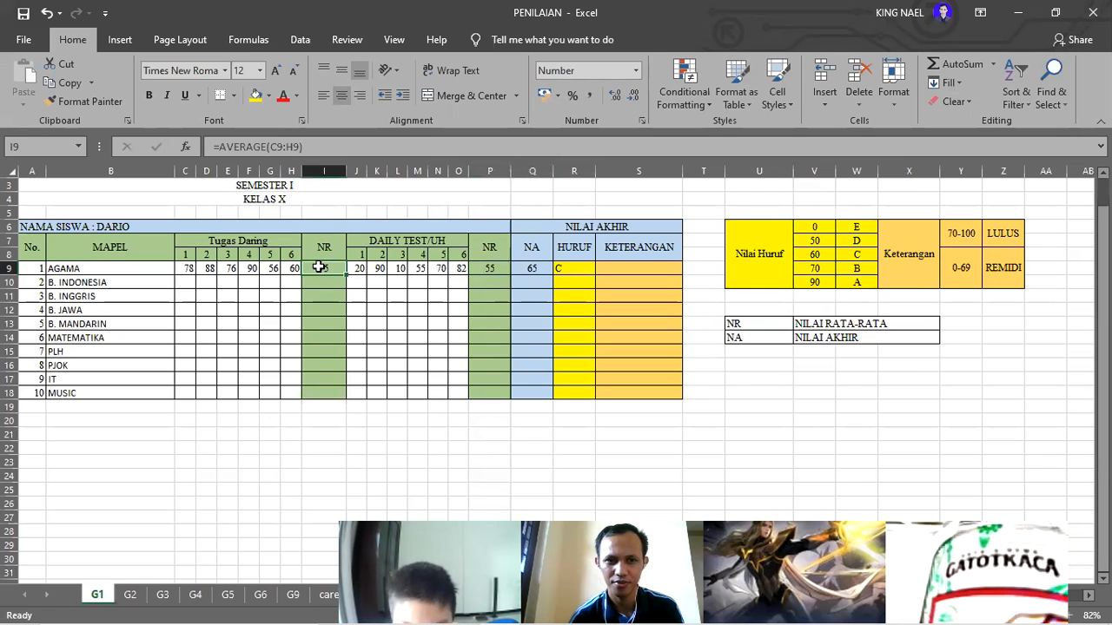
click(483, 272)
click(531, 273)
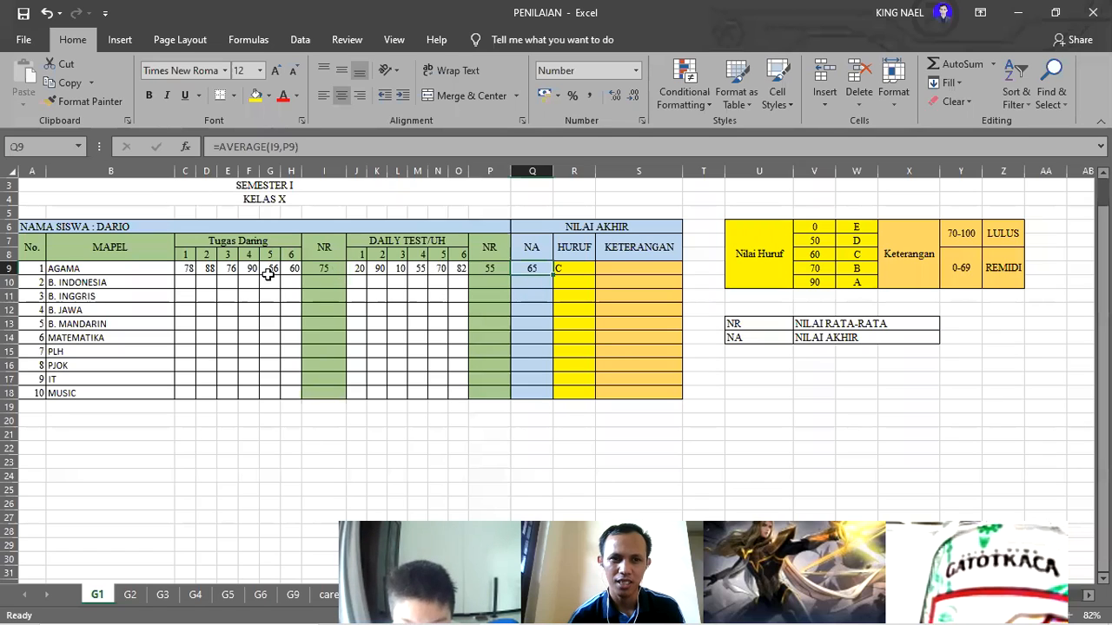
click(326, 268)
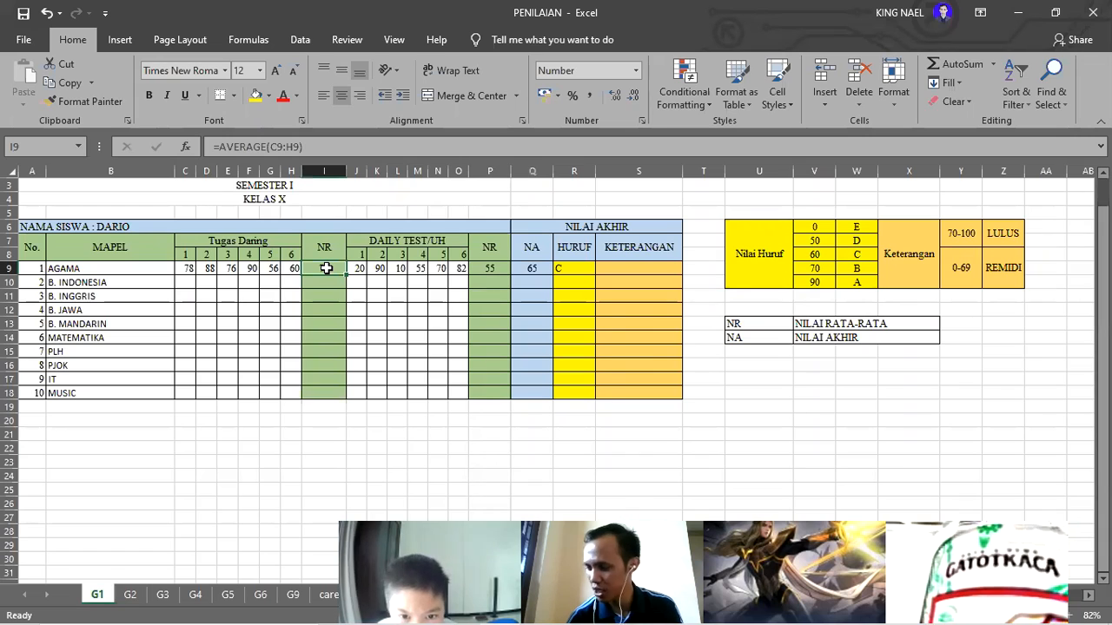
drag(289, 269, 209, 269)
click(320, 267)
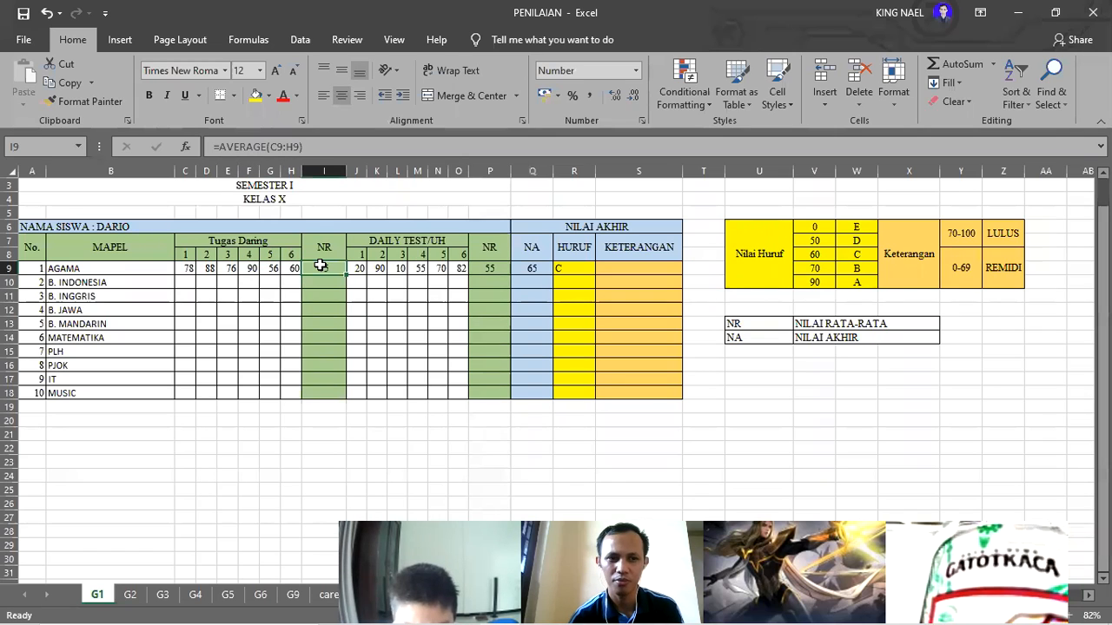
click(271, 285)
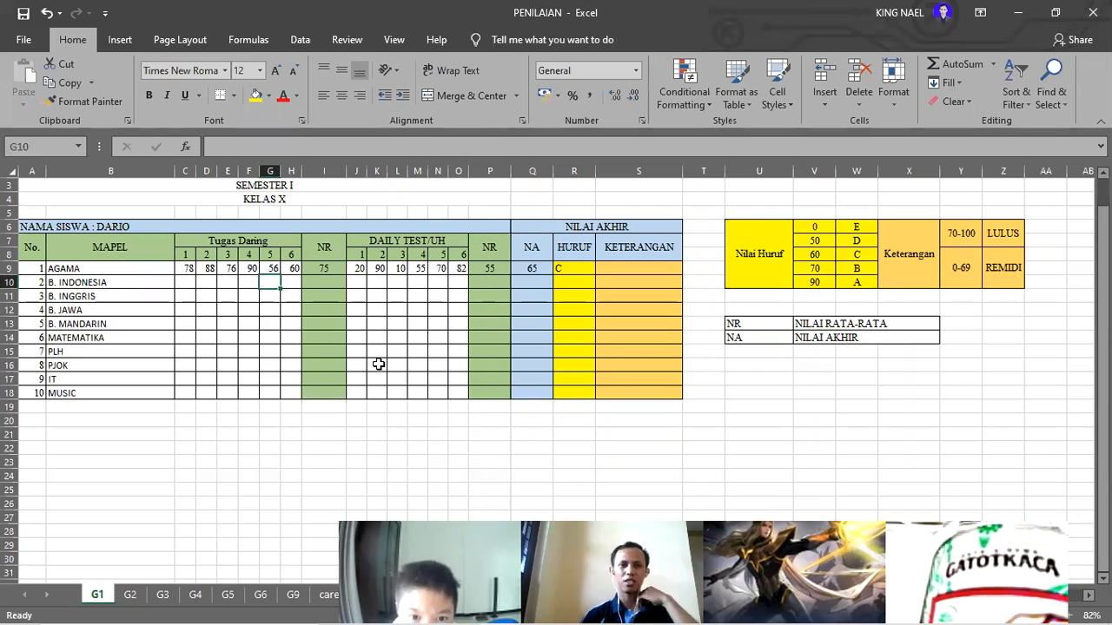
click(250, 270)
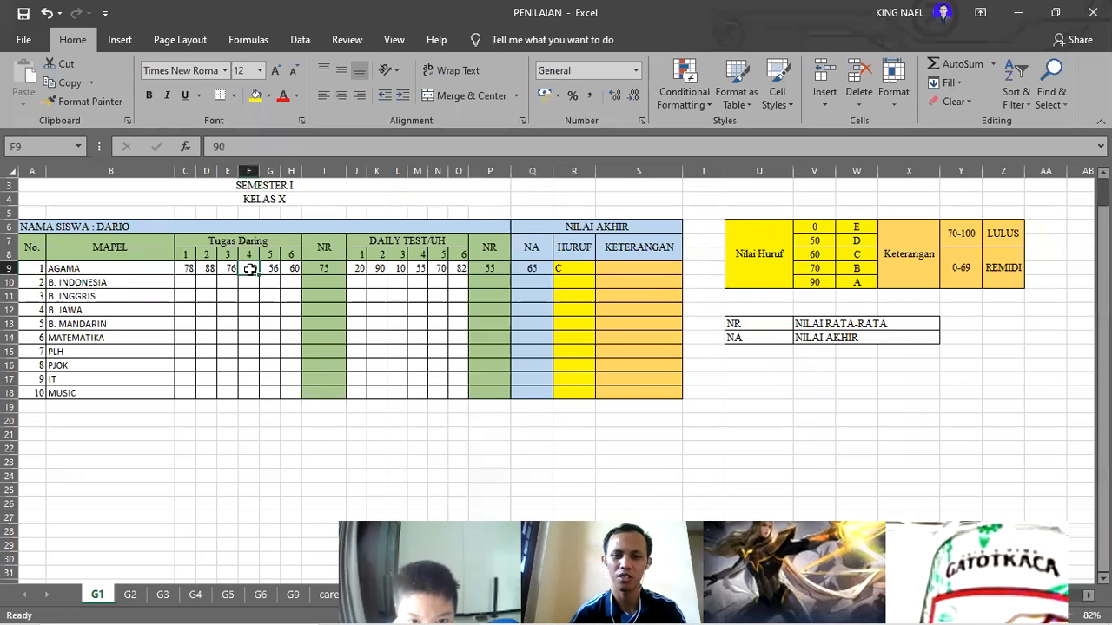
Step: Set AGAMA's fourth Tugas Daring score in F9 to 100
key(BackSpace)
text(100)
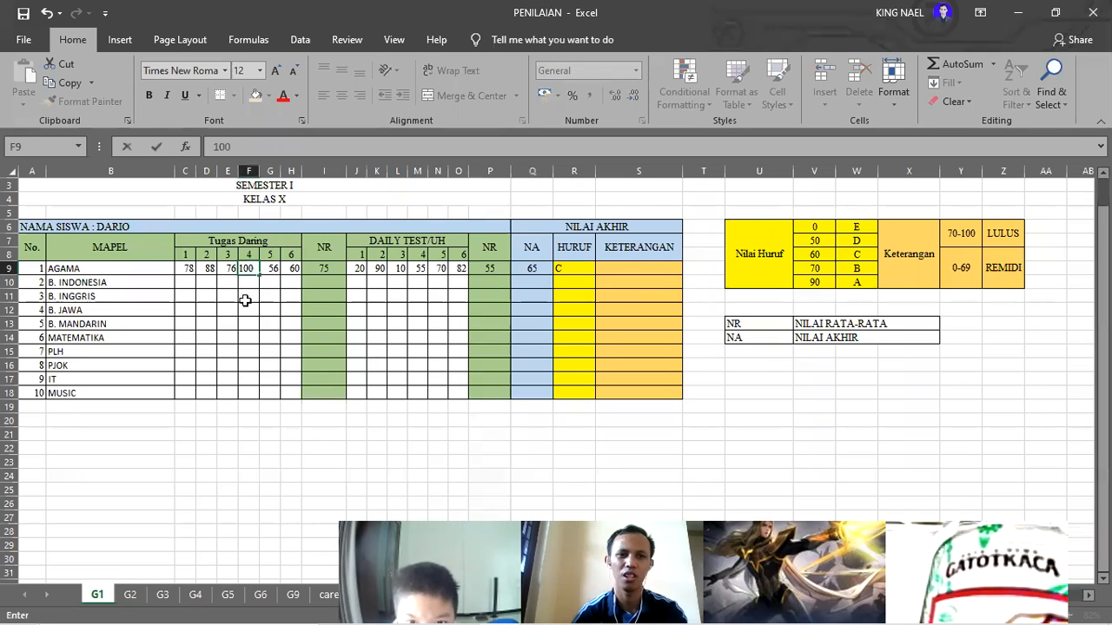
click(246, 322)
Step: Set AGAMA's first and third Daily Test scores in J9 and L9 to 100
click(365, 267)
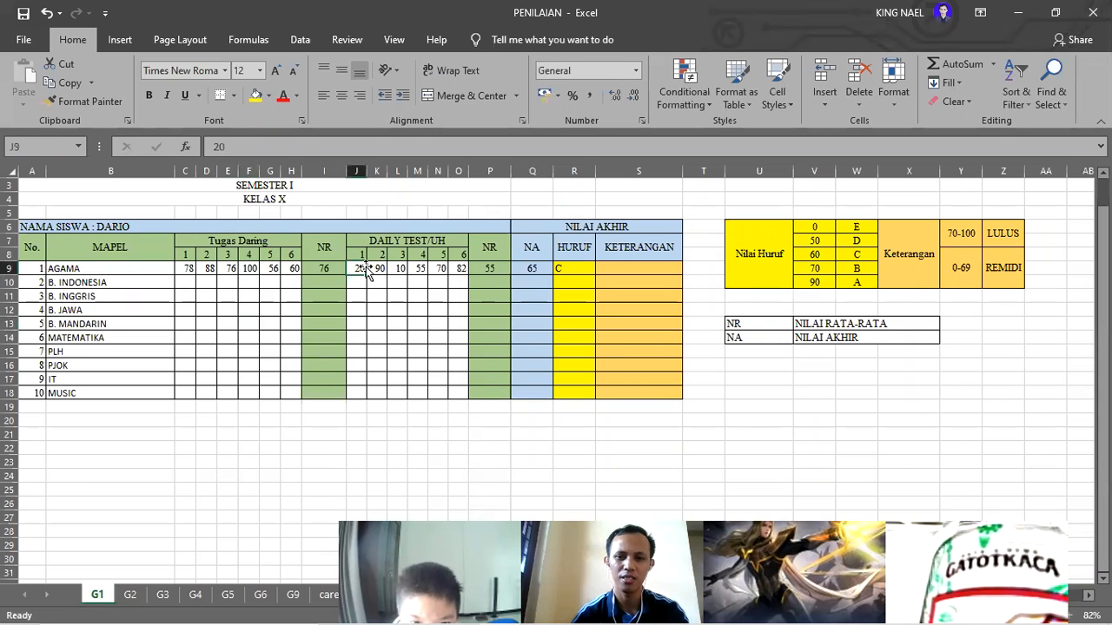
text(100)
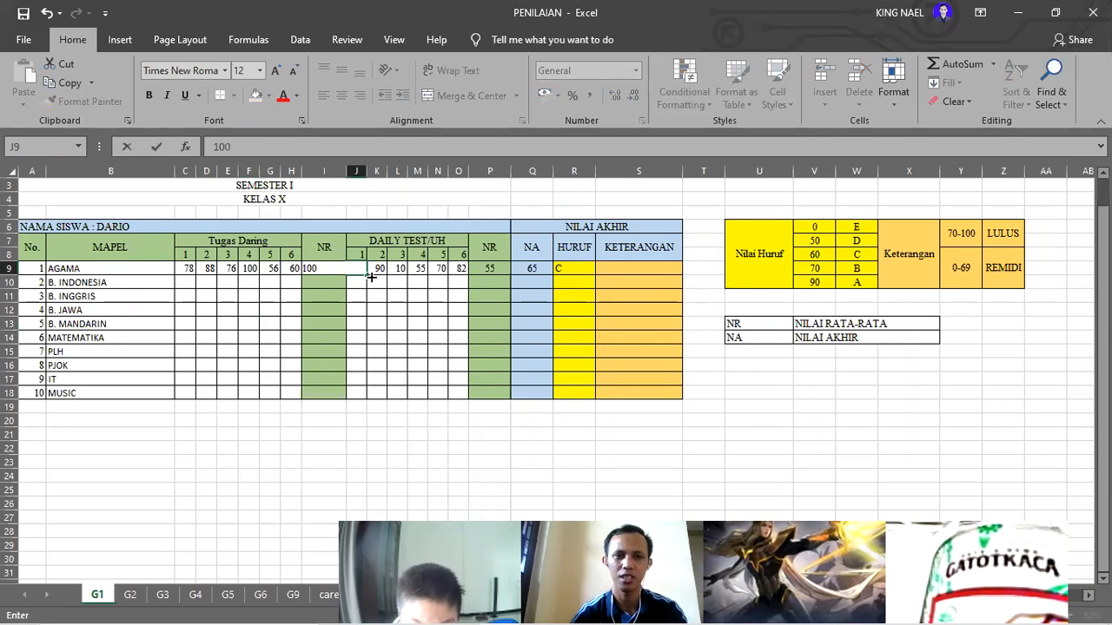
key(Return)
click(400, 266)
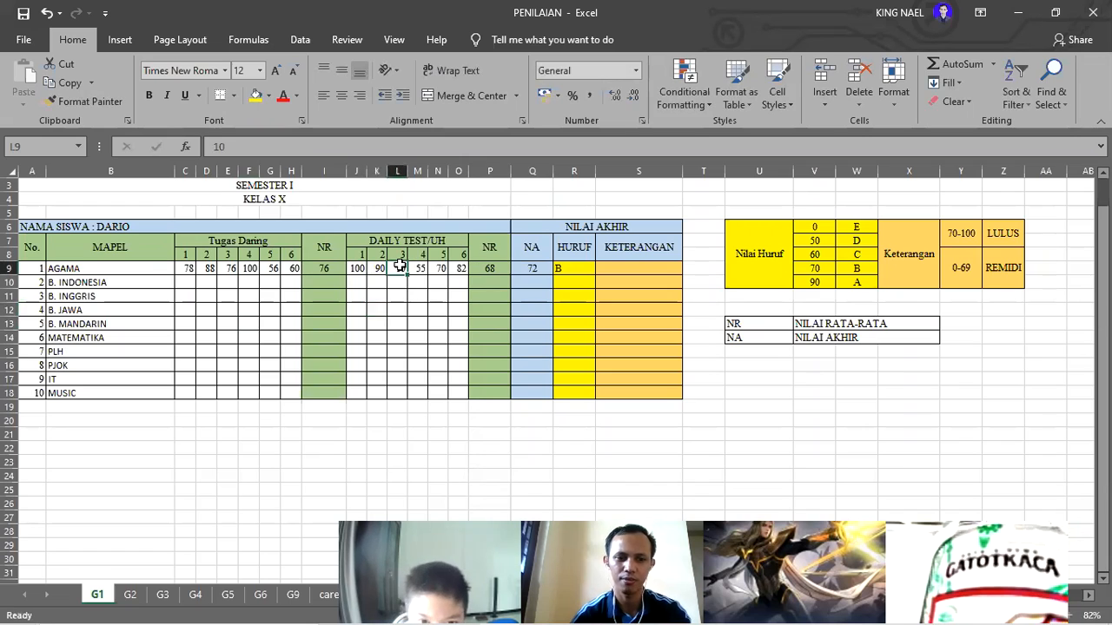
text(100)
click(404, 335)
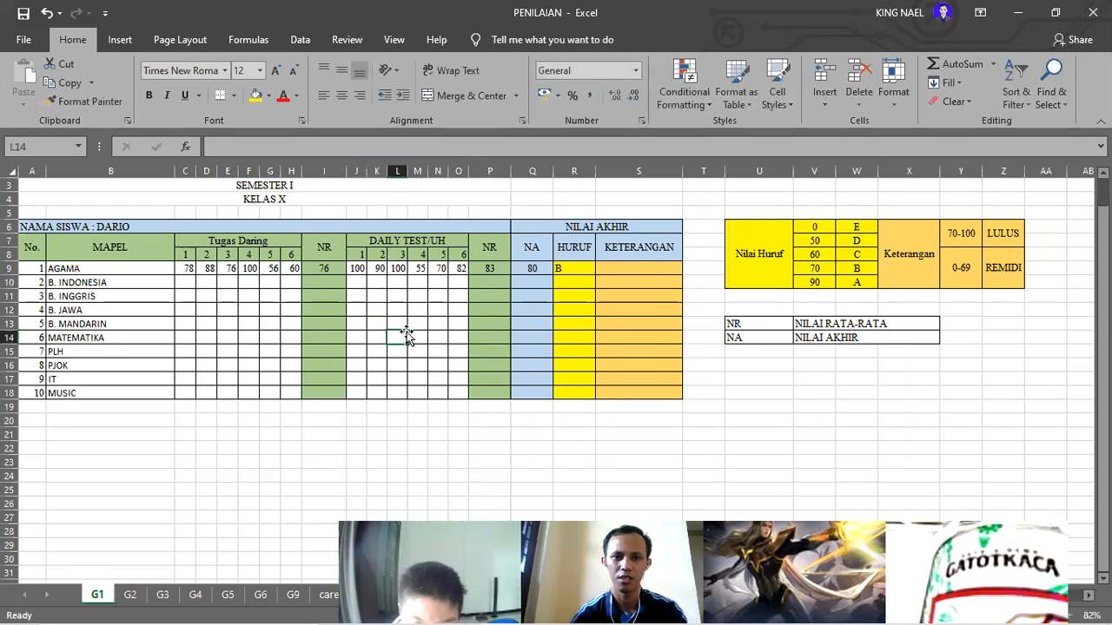
Step: Examine AGAMA's letter-grade formula, the two NR average formulas and the KETERANGAN cell in row 9
click(559, 268)
click(625, 282)
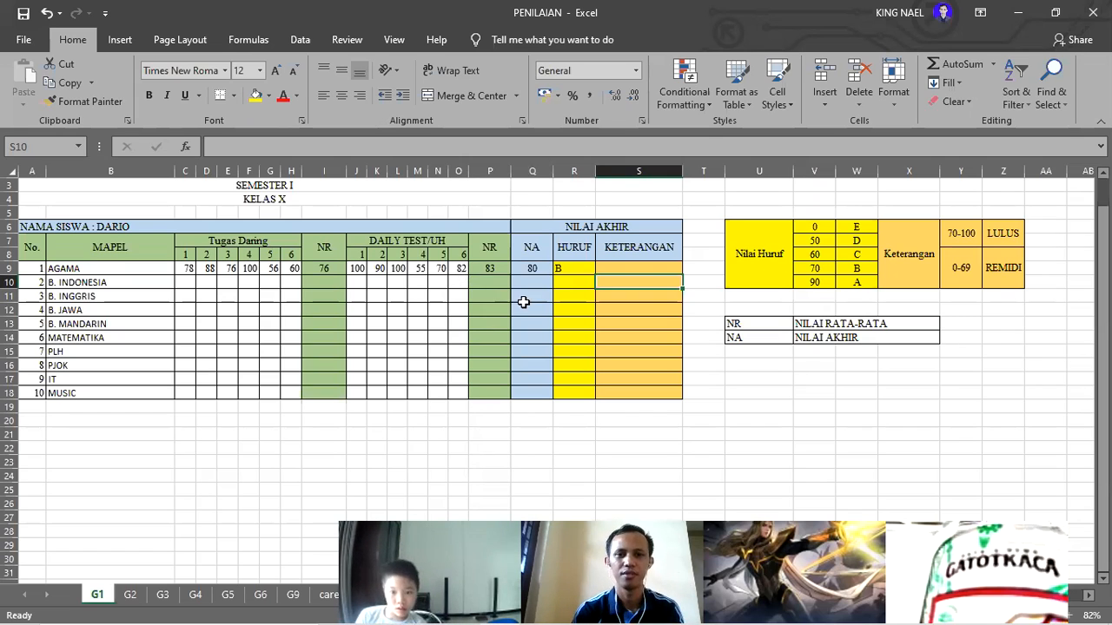
click(570, 268)
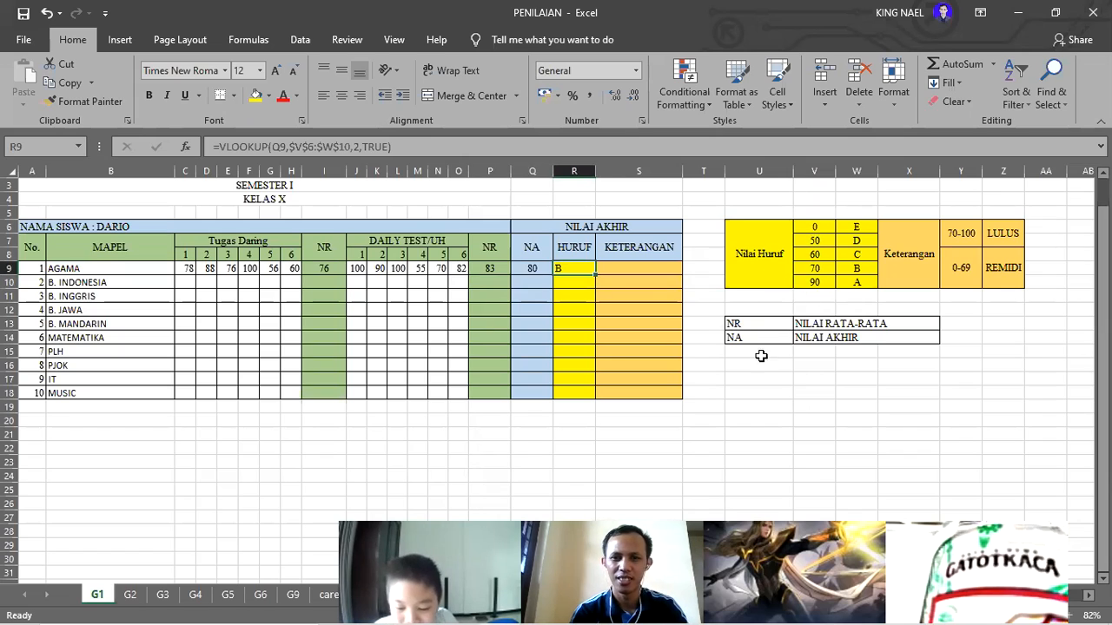
click(752, 389)
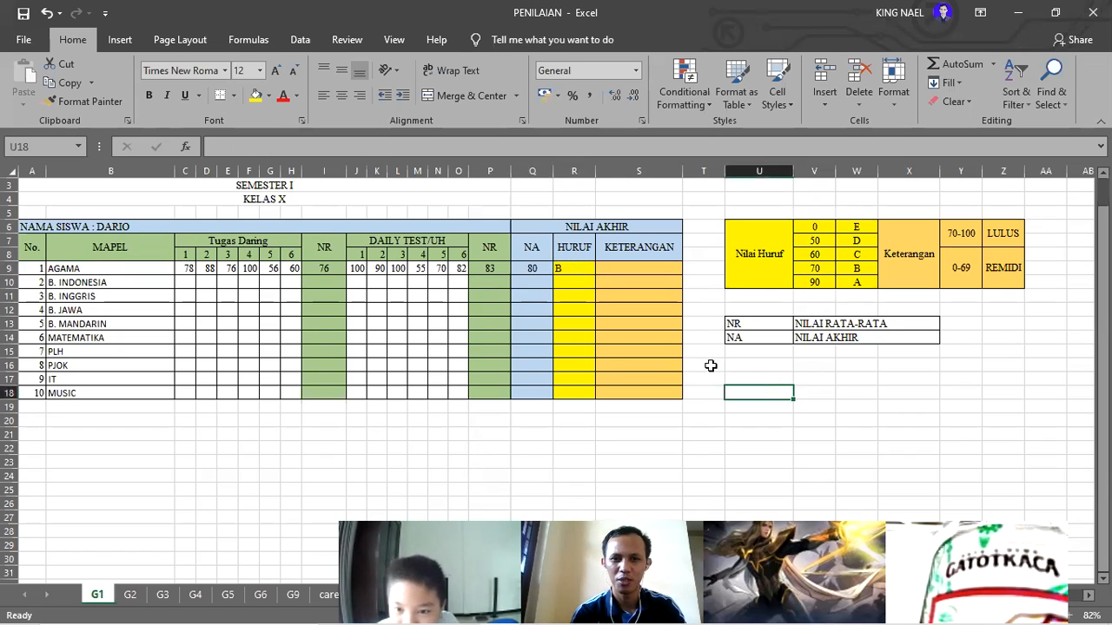
click(570, 269)
click(607, 268)
click(568, 269)
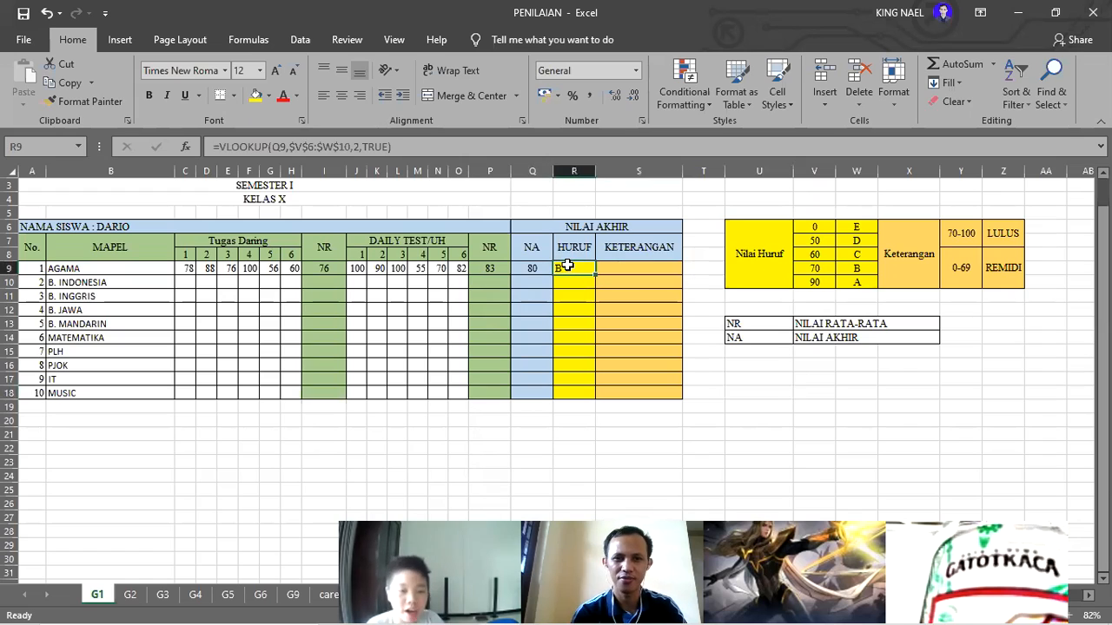
click(619, 272)
click(312, 268)
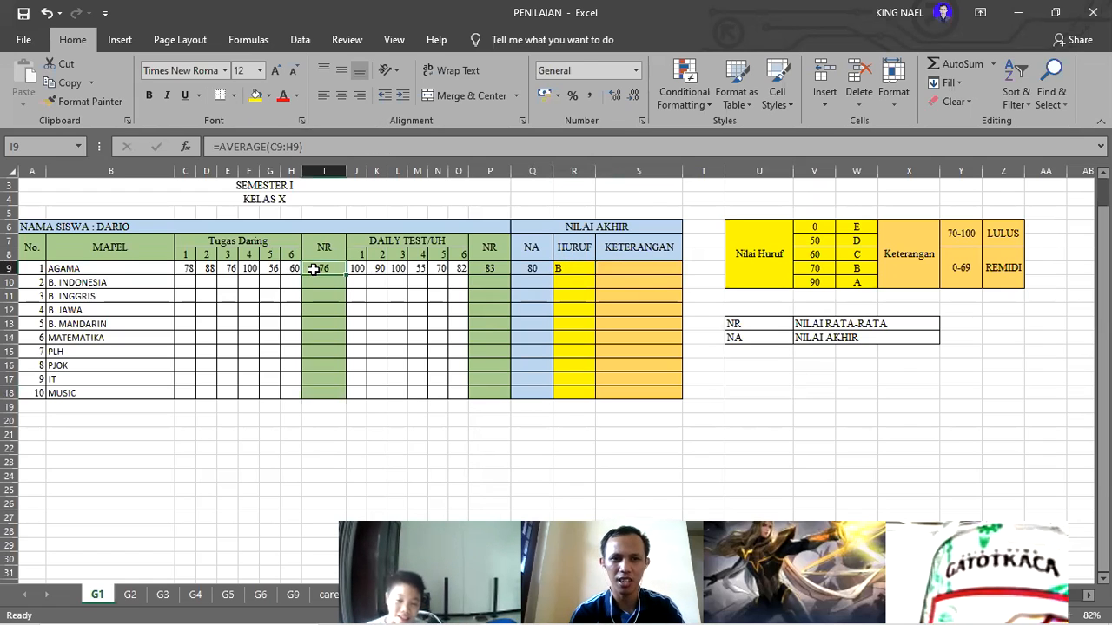
key(ctrl+c)
click(488, 268)
key(Return)
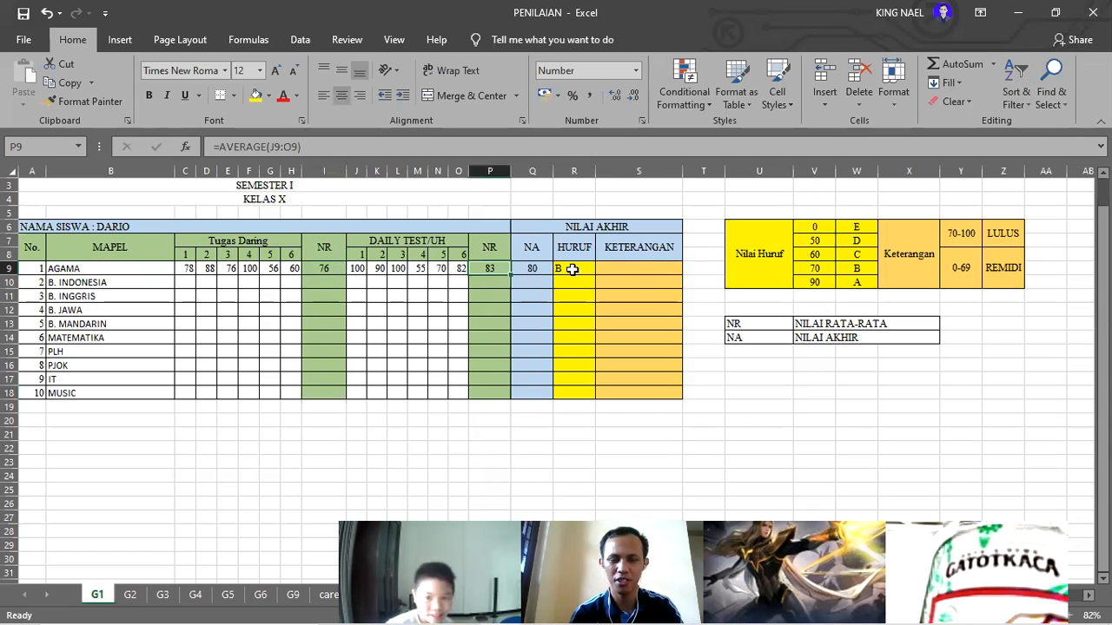
click(572, 269)
click(640, 274)
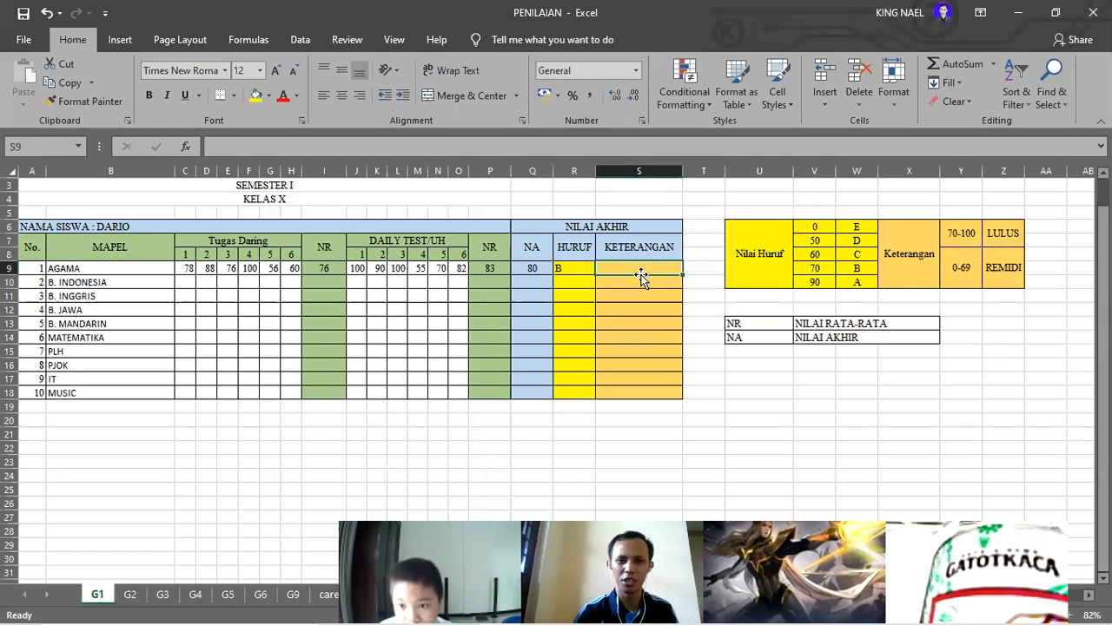
Step: Compare AGAMA's VLOOKUP formula in R9 with the score and letter range V6:W10 of the Nilai Huruf table
click(573, 268)
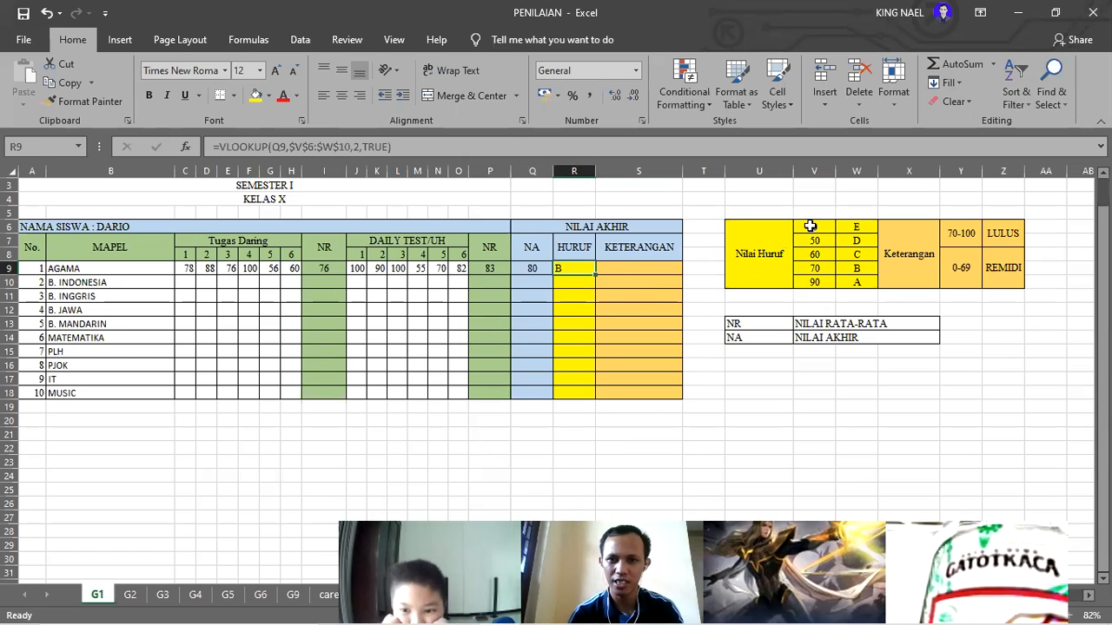
drag(810, 227, 855, 284)
click(820, 269)
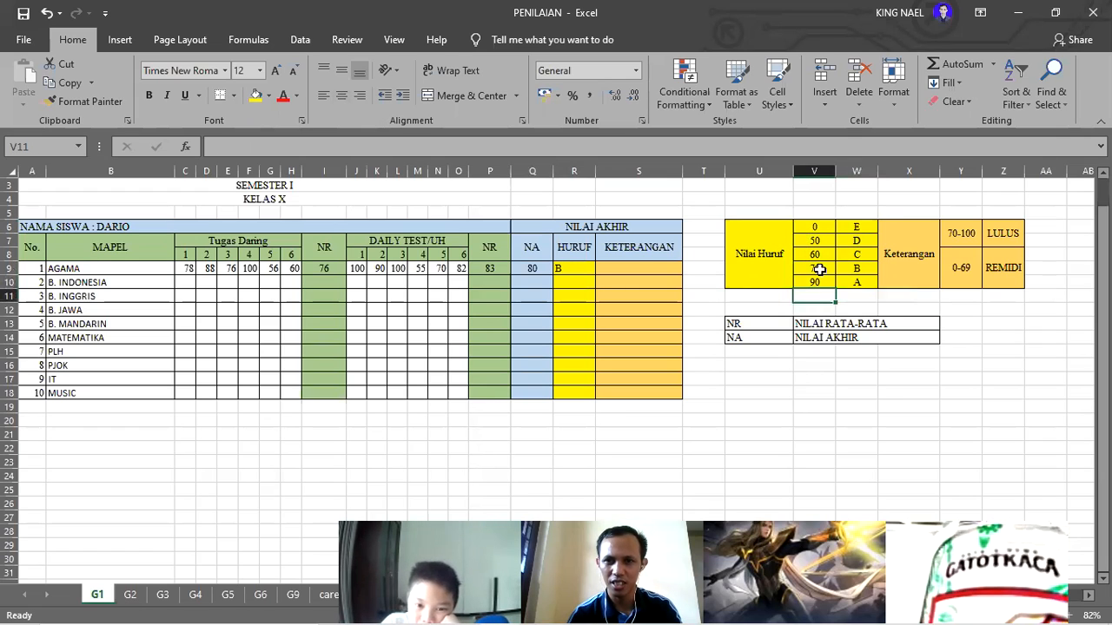
drag(812, 224, 858, 283)
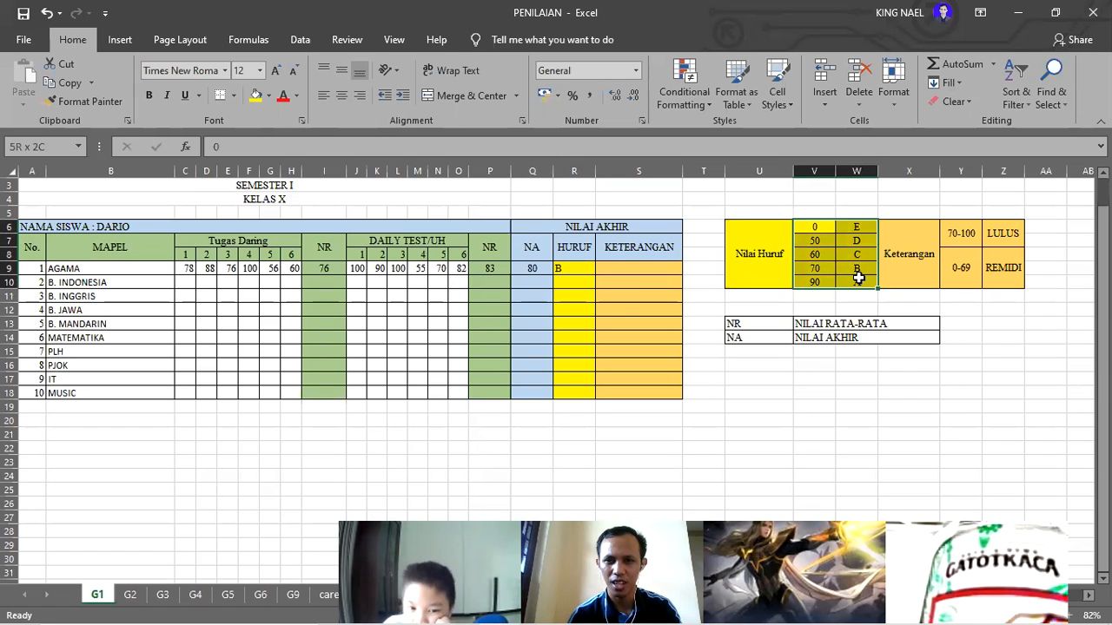
click(819, 227)
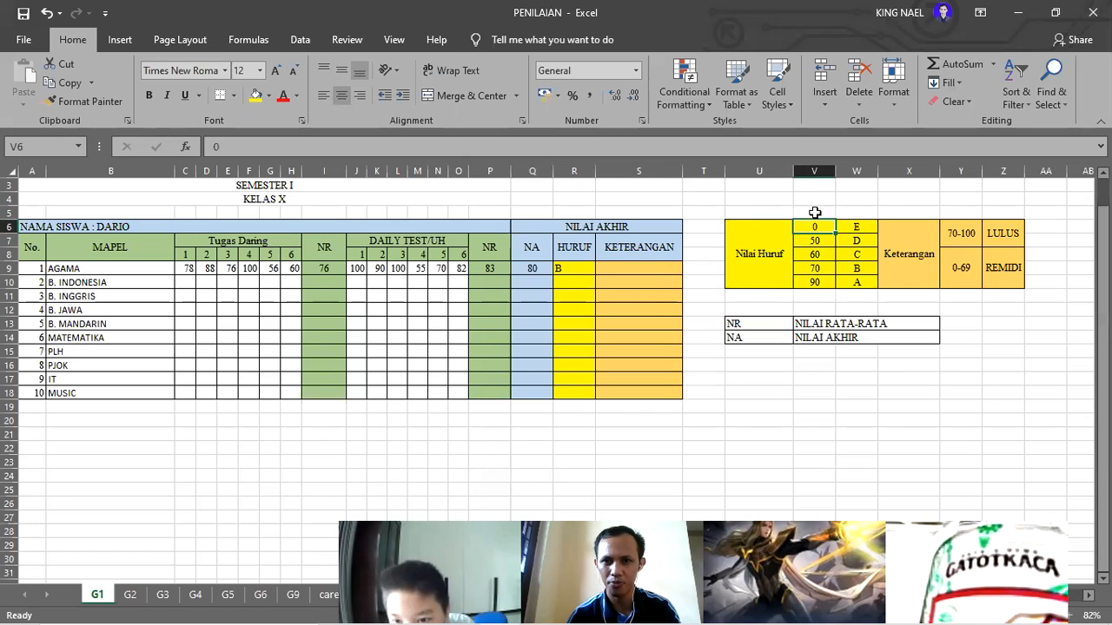
Step: Enter the absolute reference $V$6 as a text note in cell U20 below the reference tables
click(752, 422)
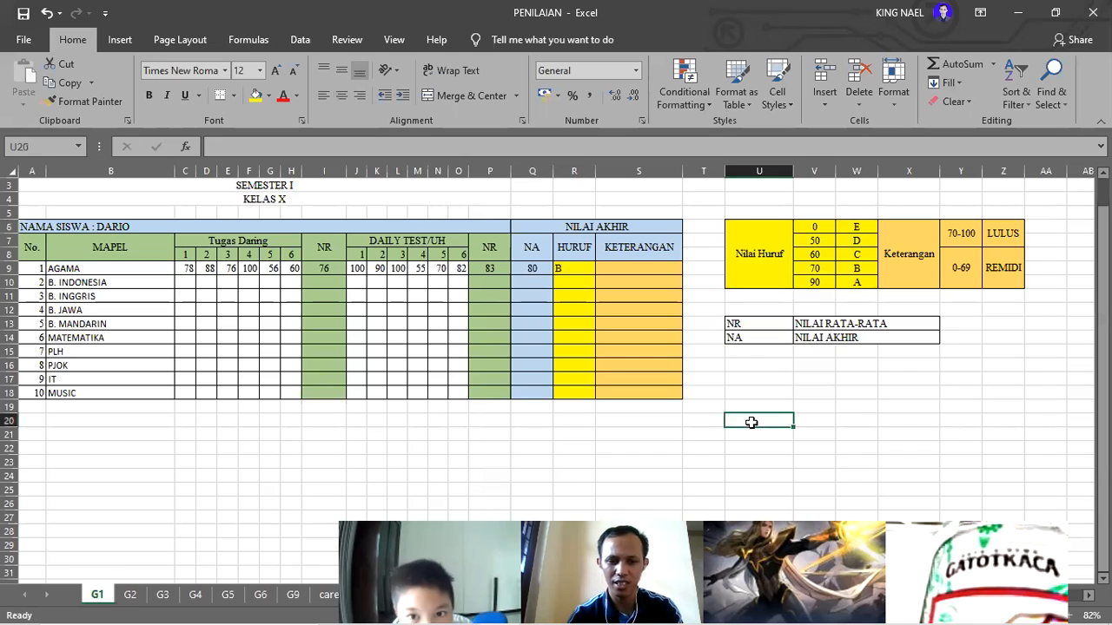
text(v6)
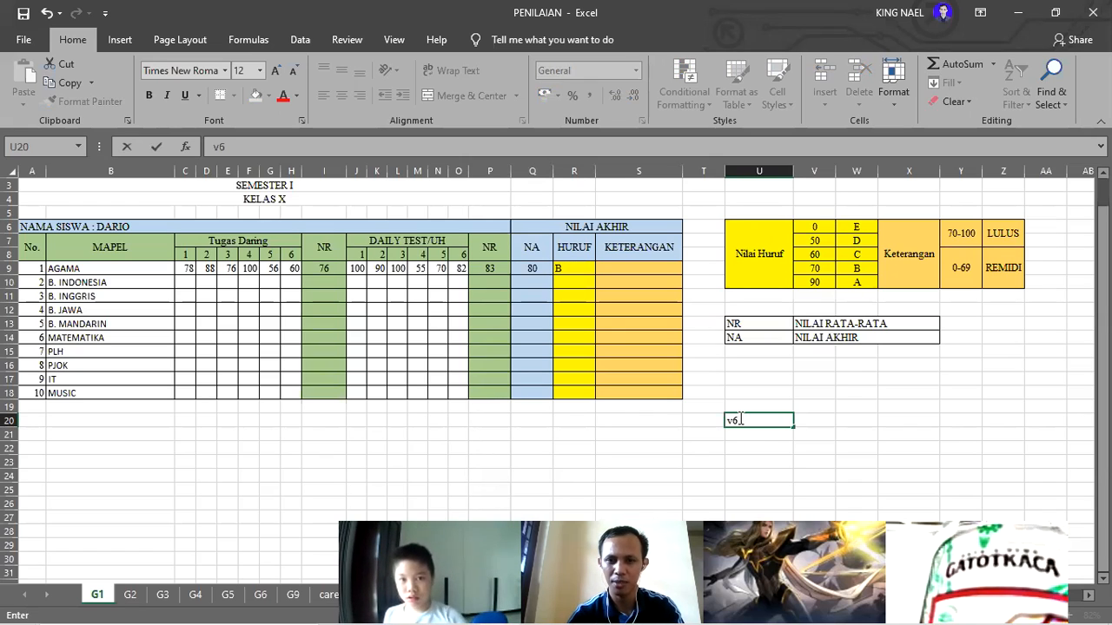
key(BackSpace)
key(BackSpace)
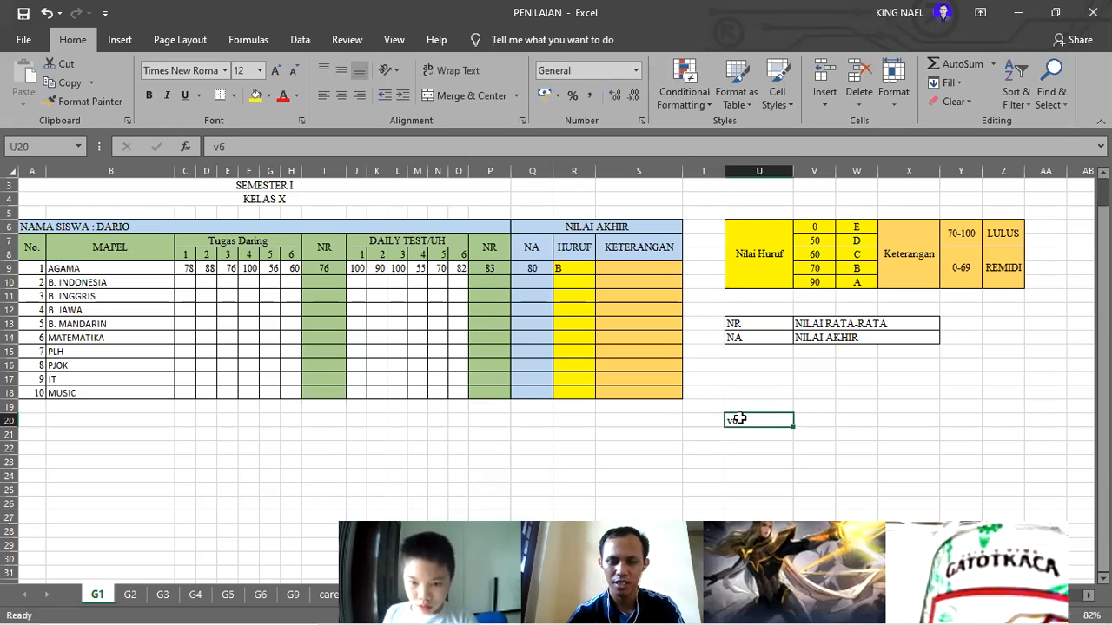
text($V$)
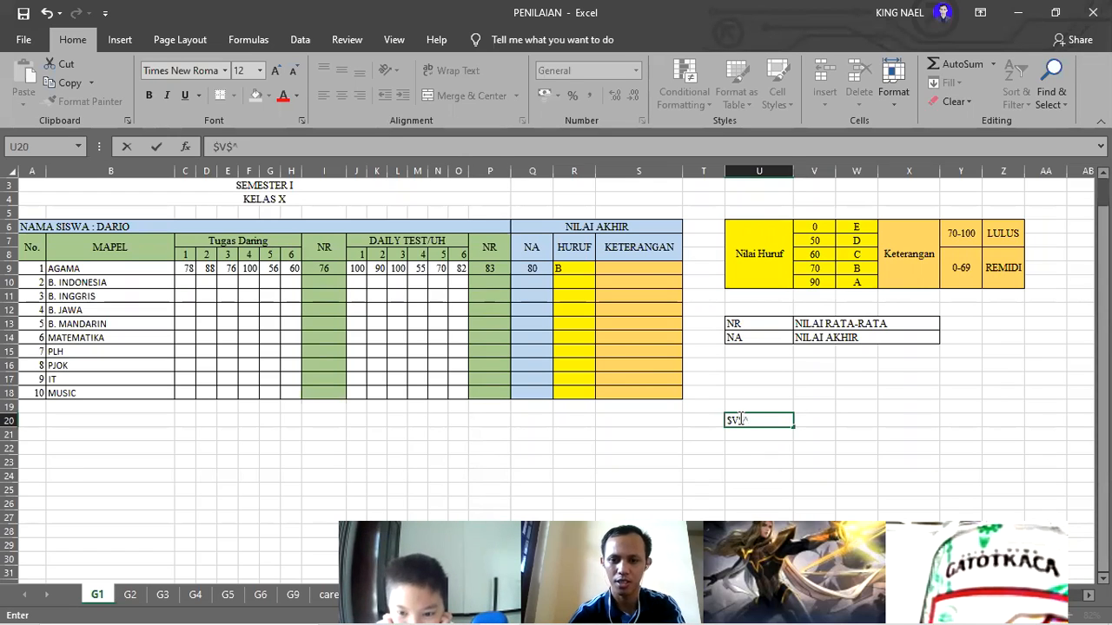
click(796, 433)
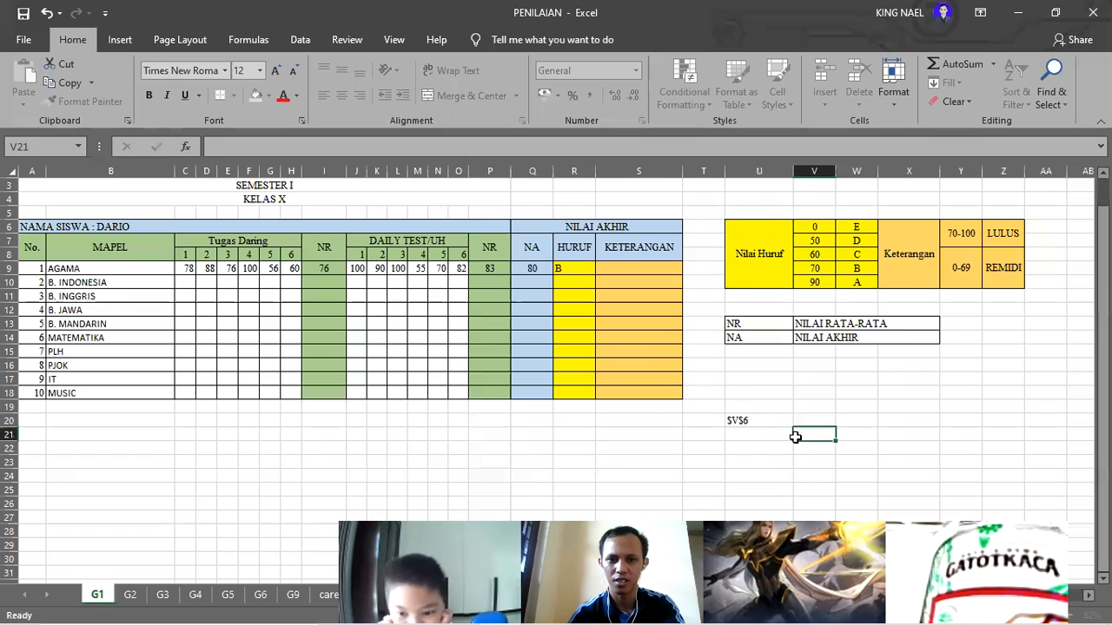
Step: Extend the note in U20 to the full absolute range $V$6:$W$10, matching the Nilai Huruf scores and letters
click(743, 424)
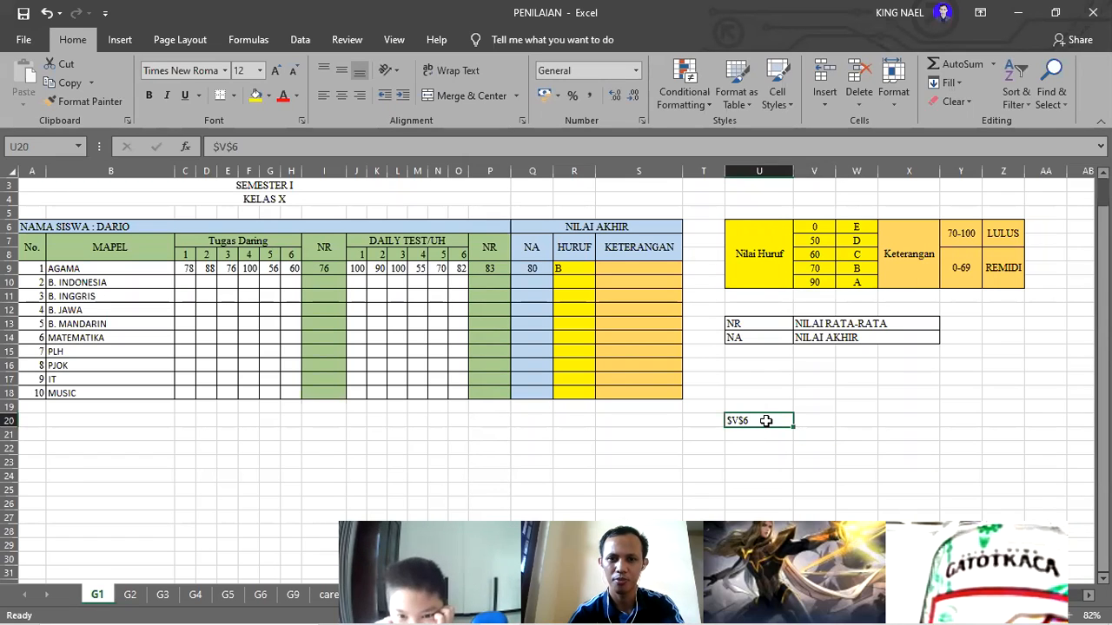
double_click(761, 421)
text(:)
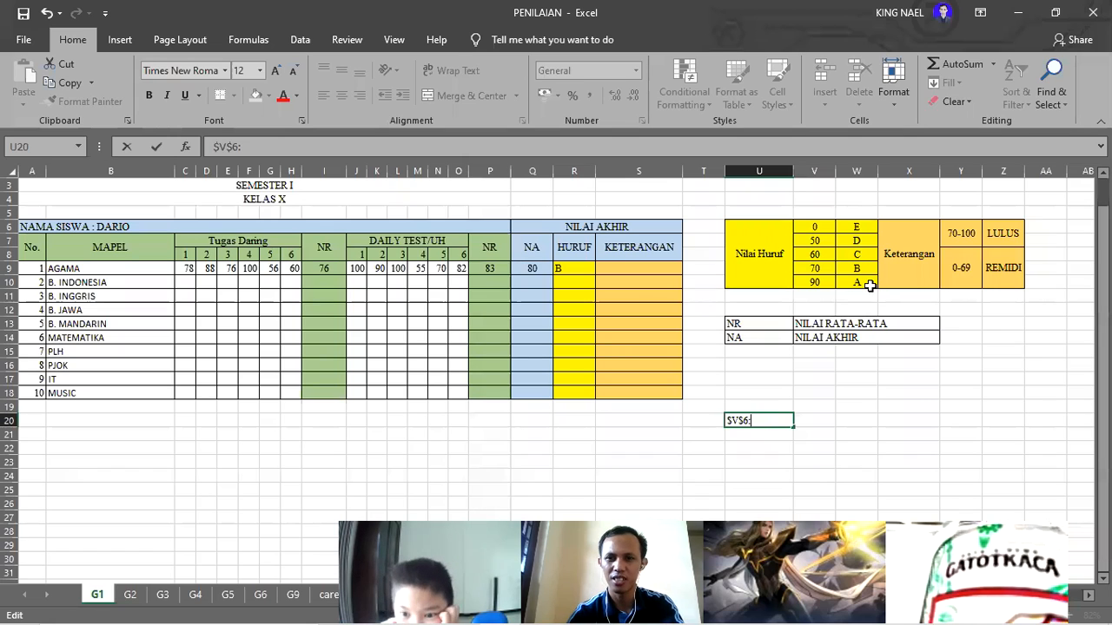
drag(817, 226, 858, 284)
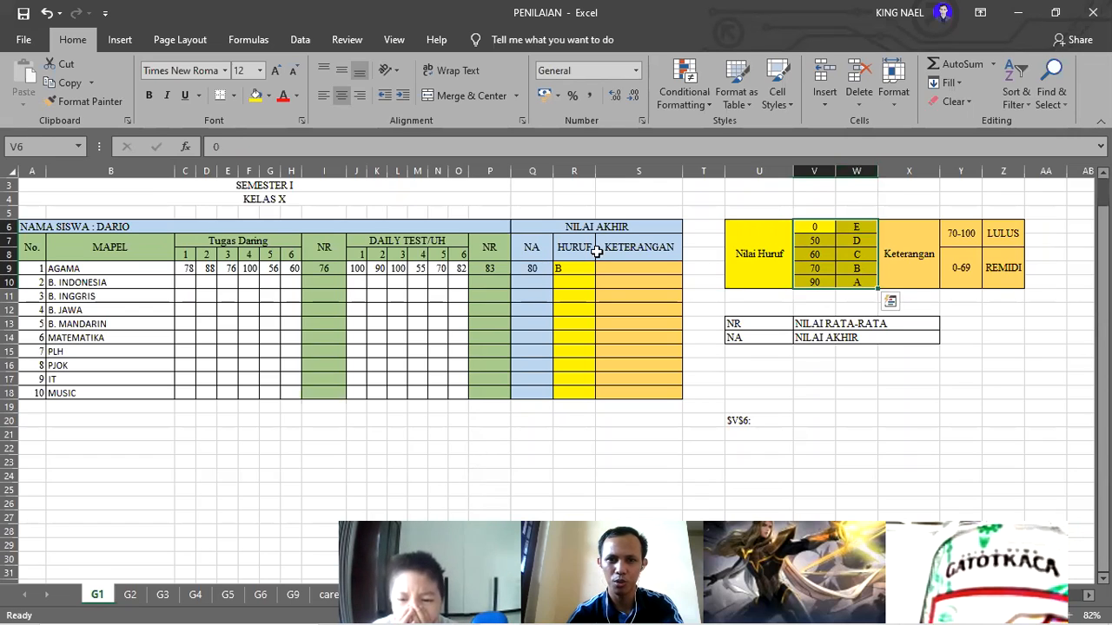
double_click(761, 420)
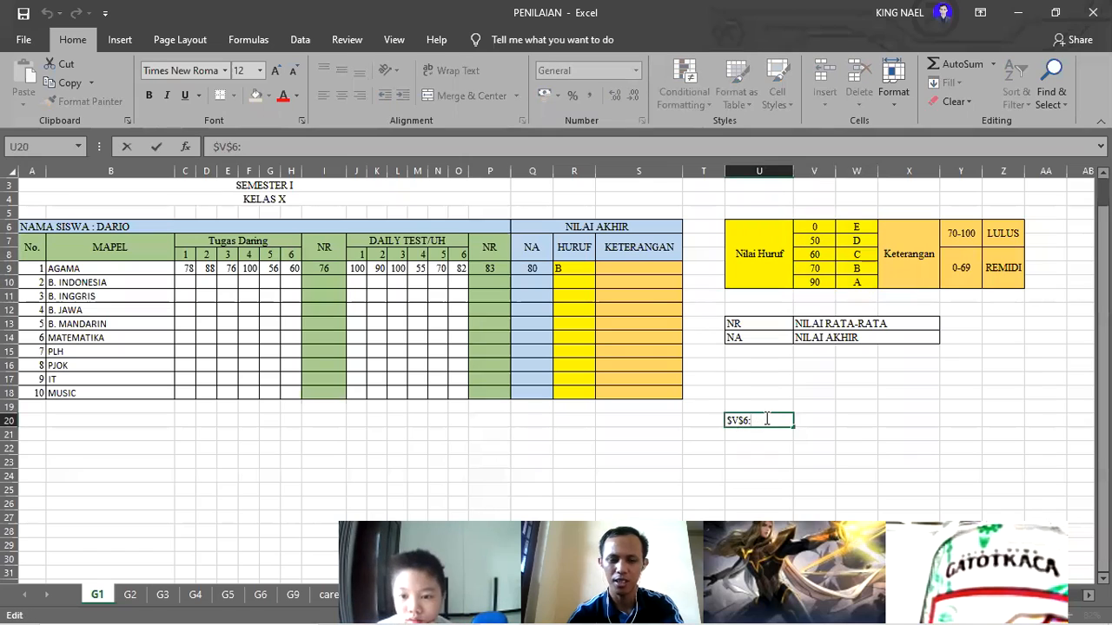
text($)
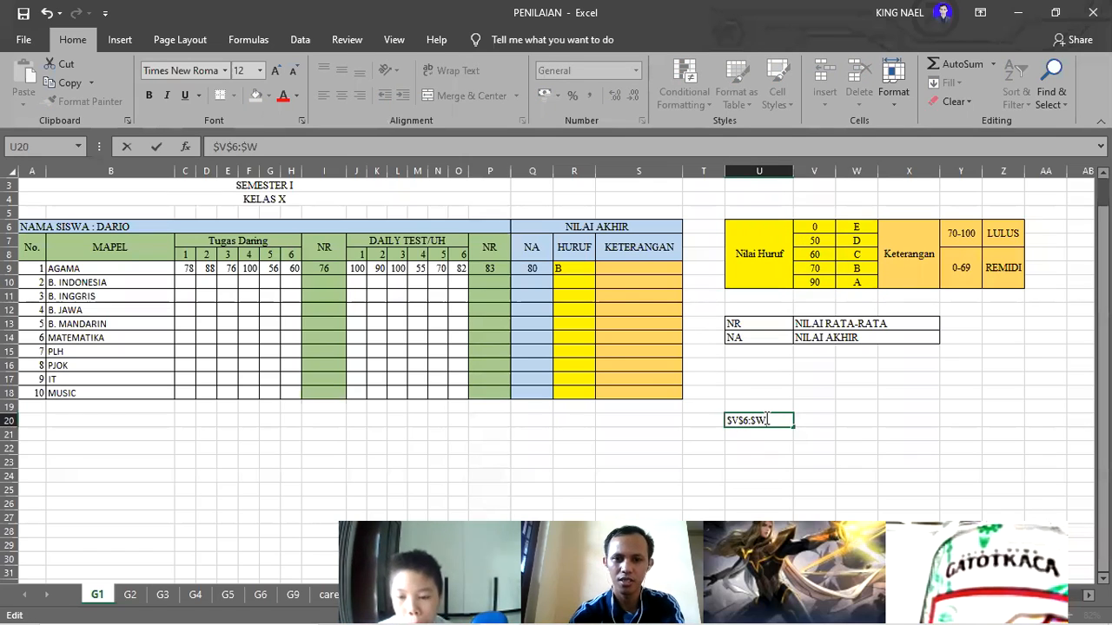
text(W$)
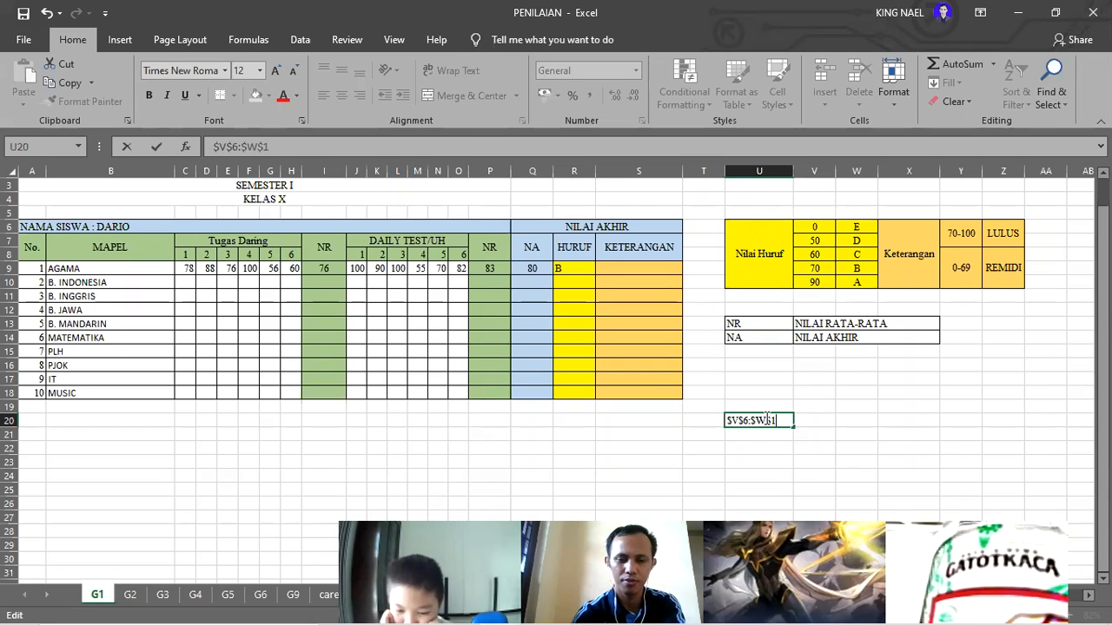
text(10)
click(777, 445)
Step: Check the range note in U20 against the first and last cells of the Nilai Huruf scores and letters
click(773, 421)
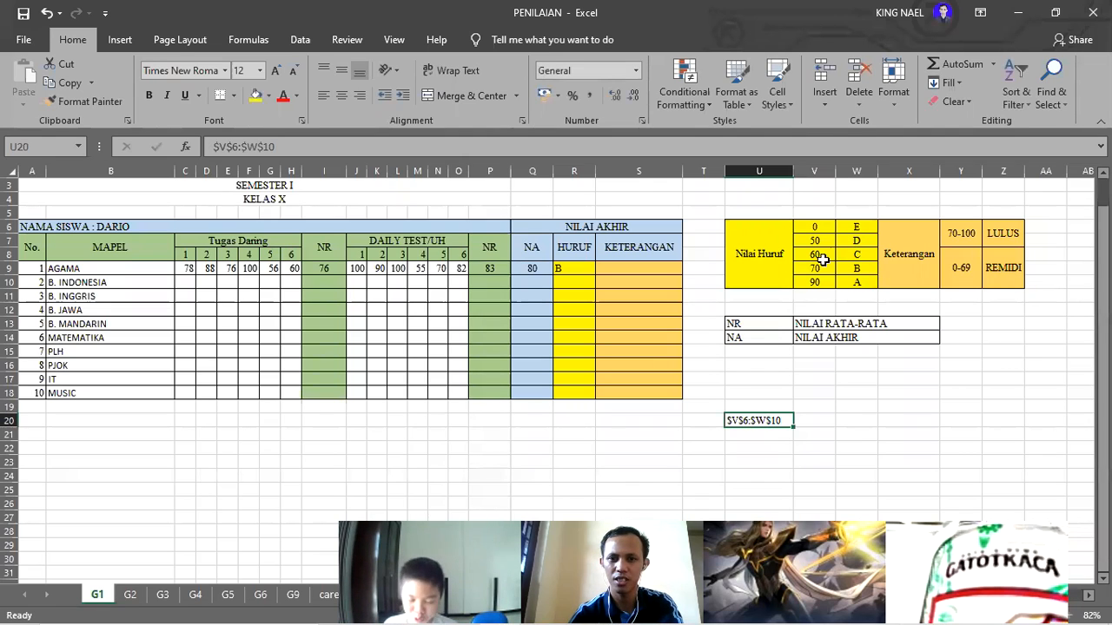
click(779, 446)
click(797, 420)
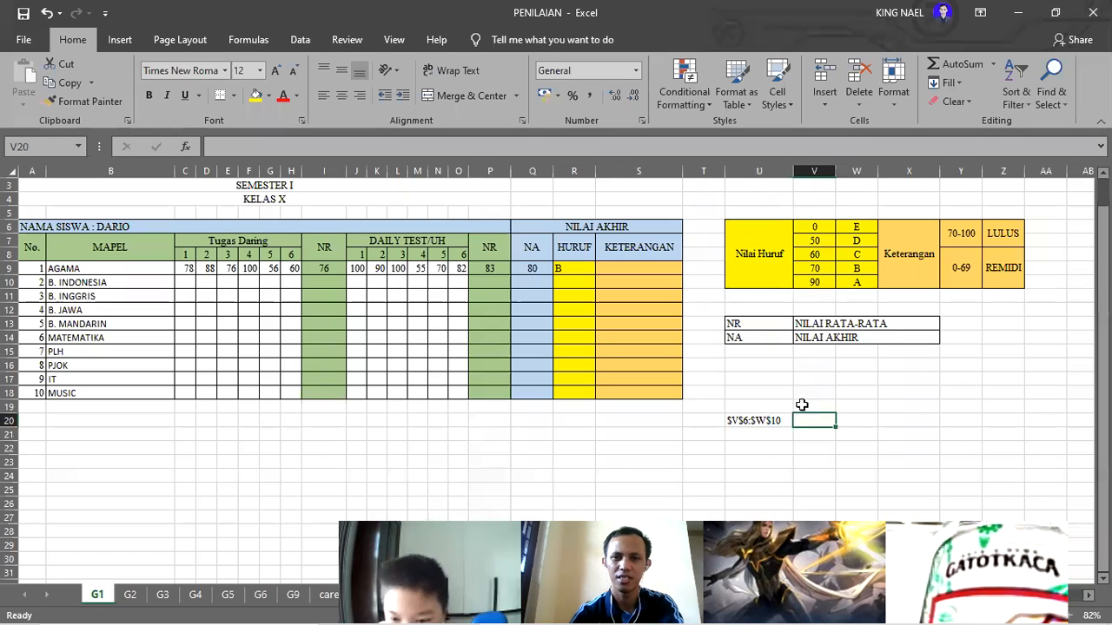
click(807, 230)
drag(807, 230, 862, 281)
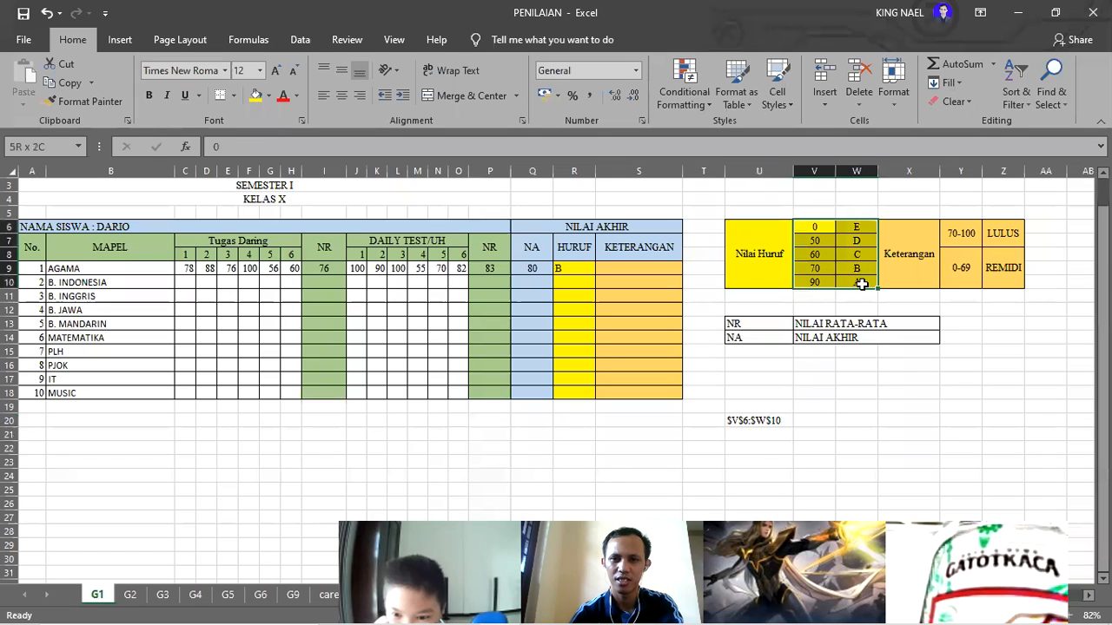
click(837, 396)
click(757, 426)
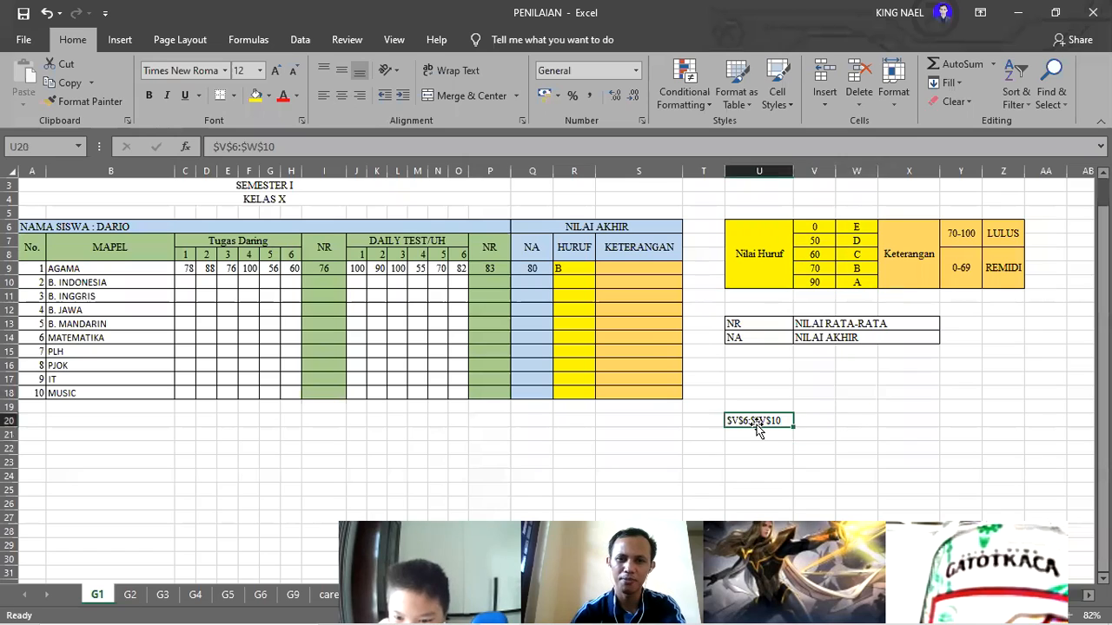
Step: Inspect the table array, column index and range lookup arguments of AGAMA's VLOOKUP formula in R9, alongside the range note in U20
click(564, 270)
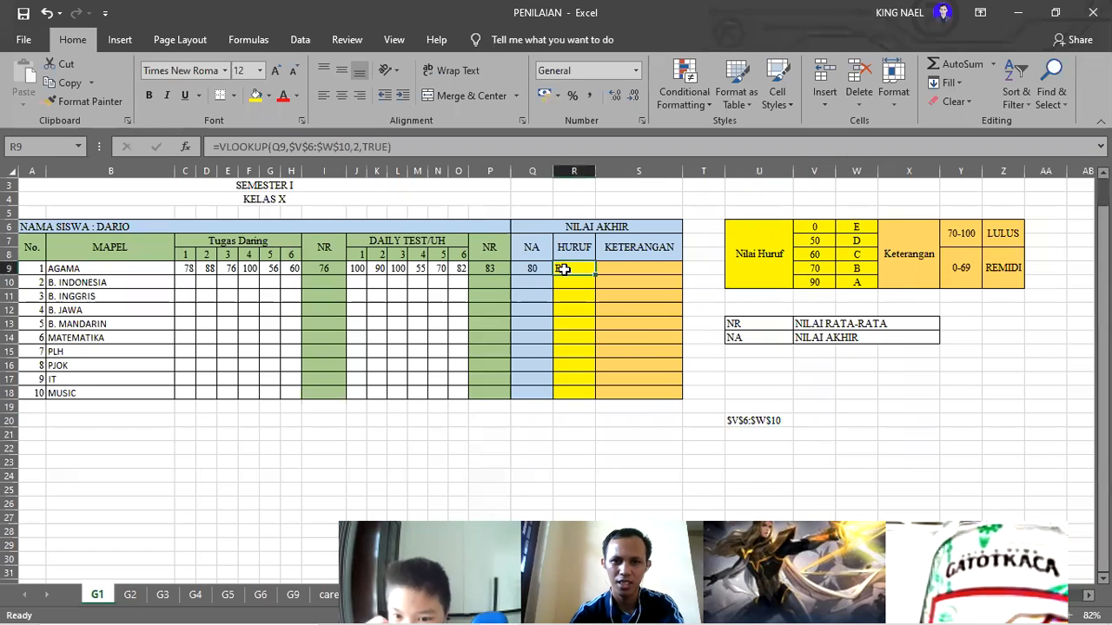
drag(289, 147, 346, 148)
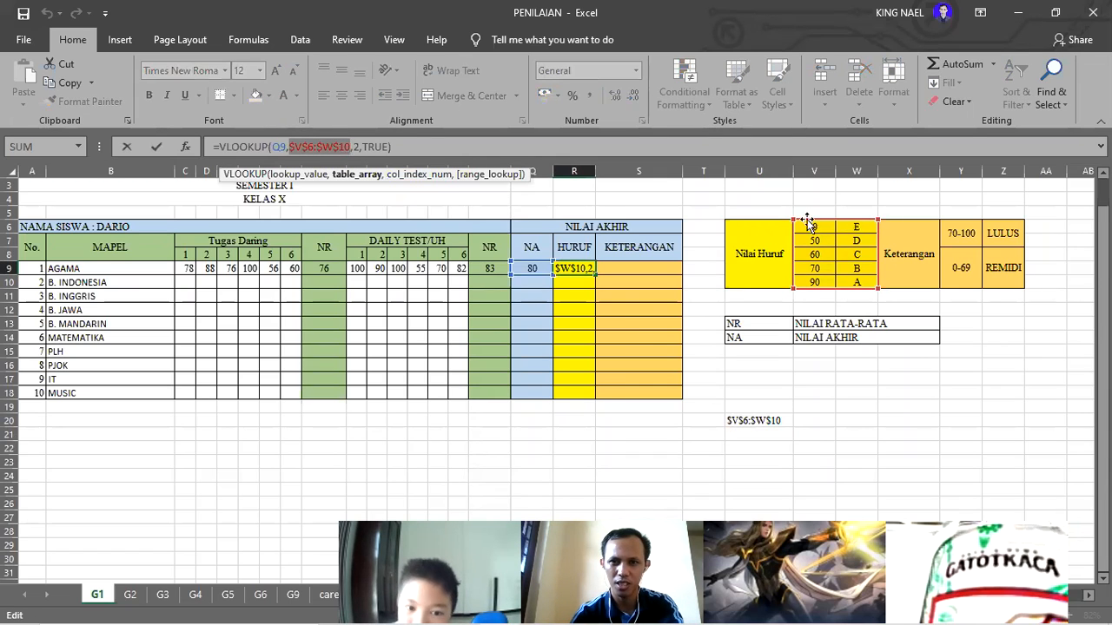
click(359, 146)
click(364, 146)
click(376, 146)
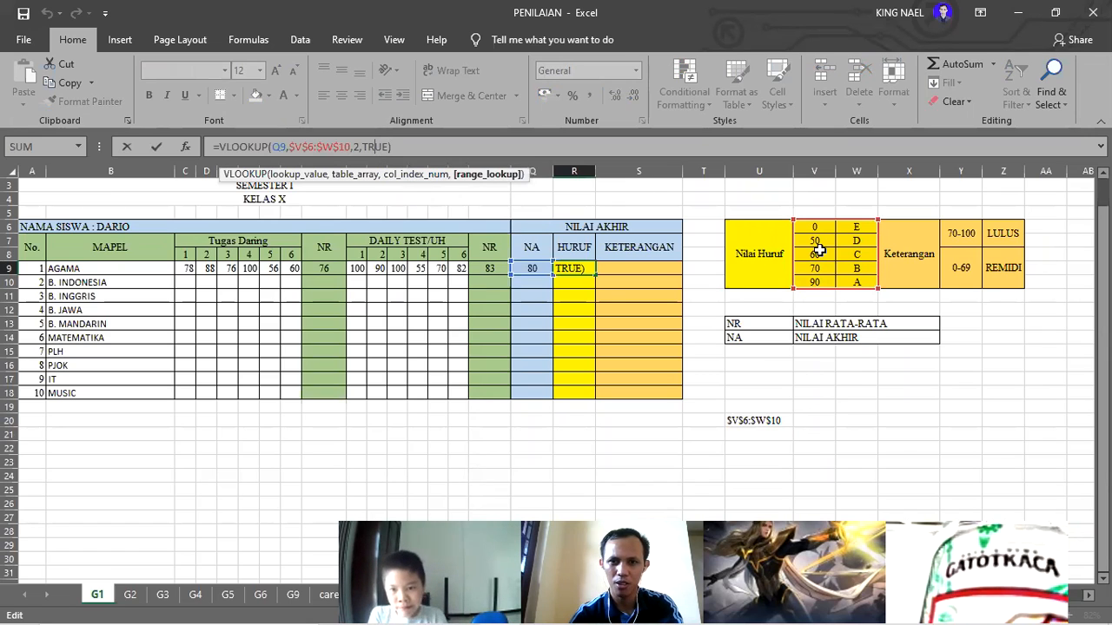
click(629, 297)
click(764, 420)
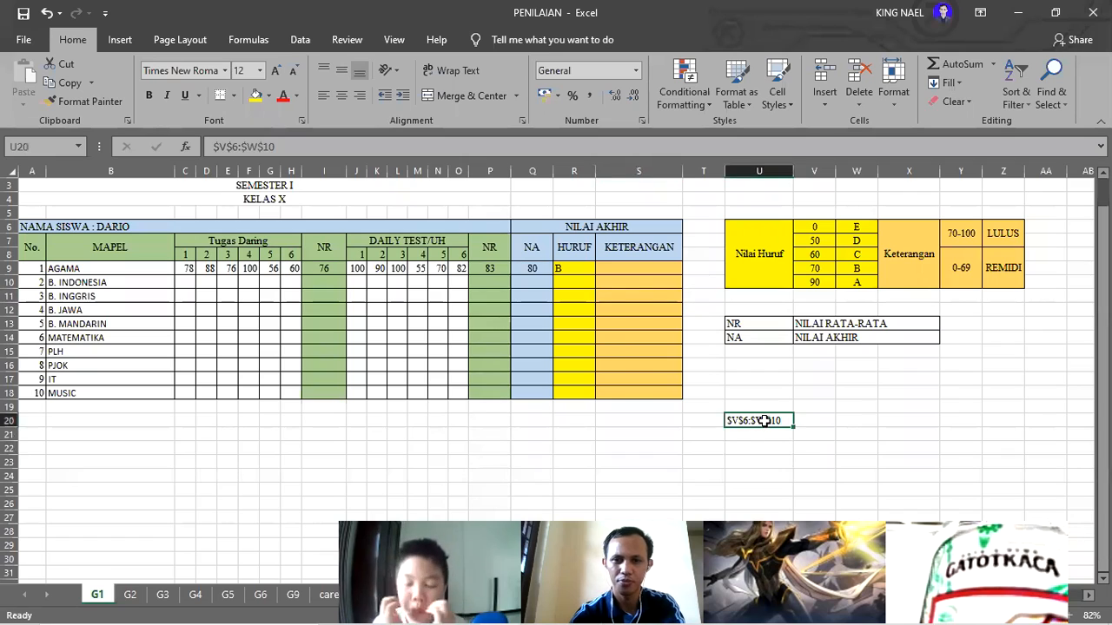
Step: Clear the absolute range note from cell U20
key(Delete)
click(561, 272)
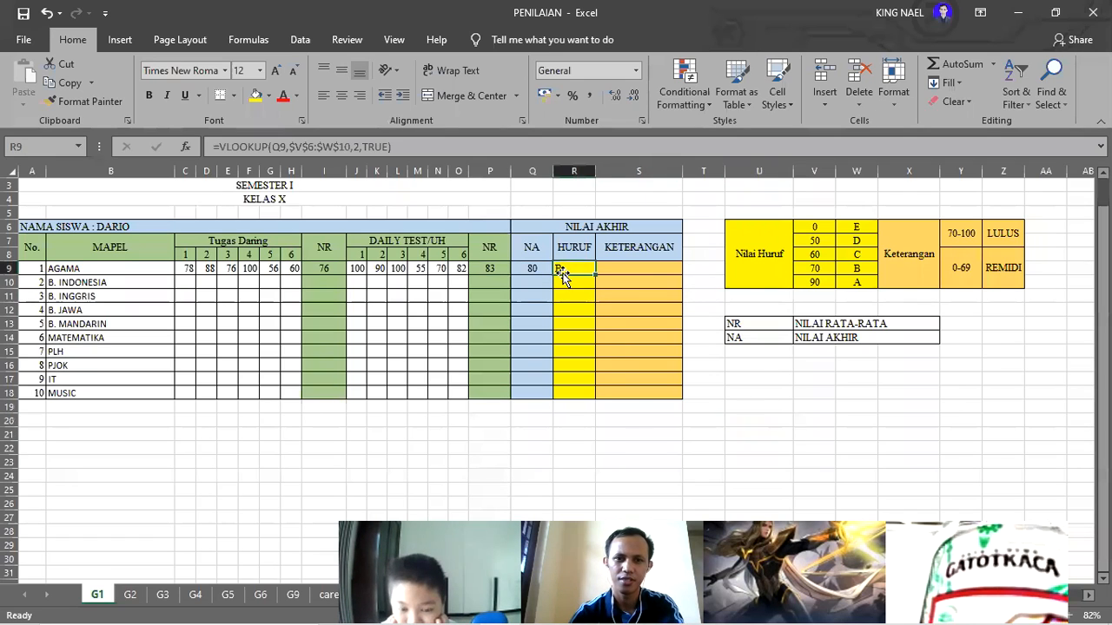
click(564, 284)
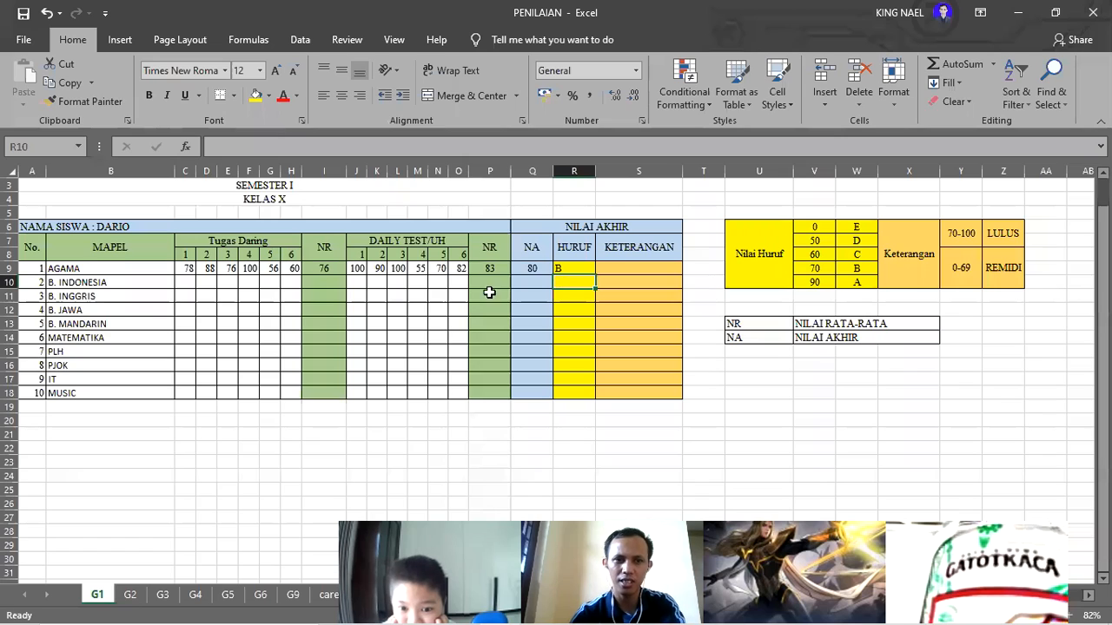
Step: Enter B. INDONESIA's six Tugas Daring scores in C10:H10 as 90, 80, 60, 60, 70 and 80
click(185, 284)
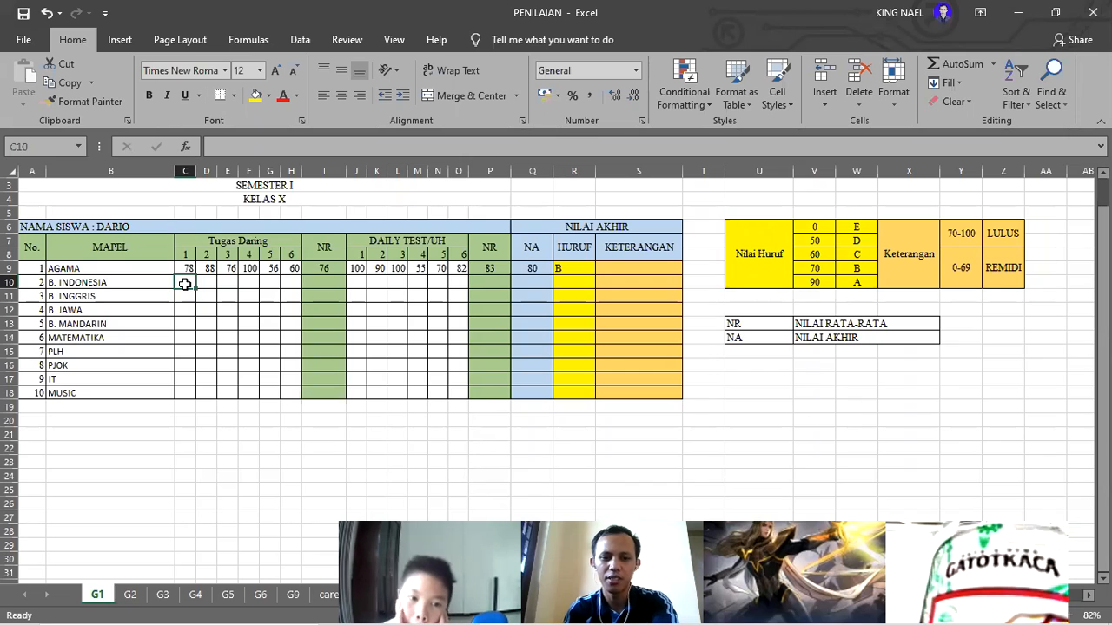
key(Right)
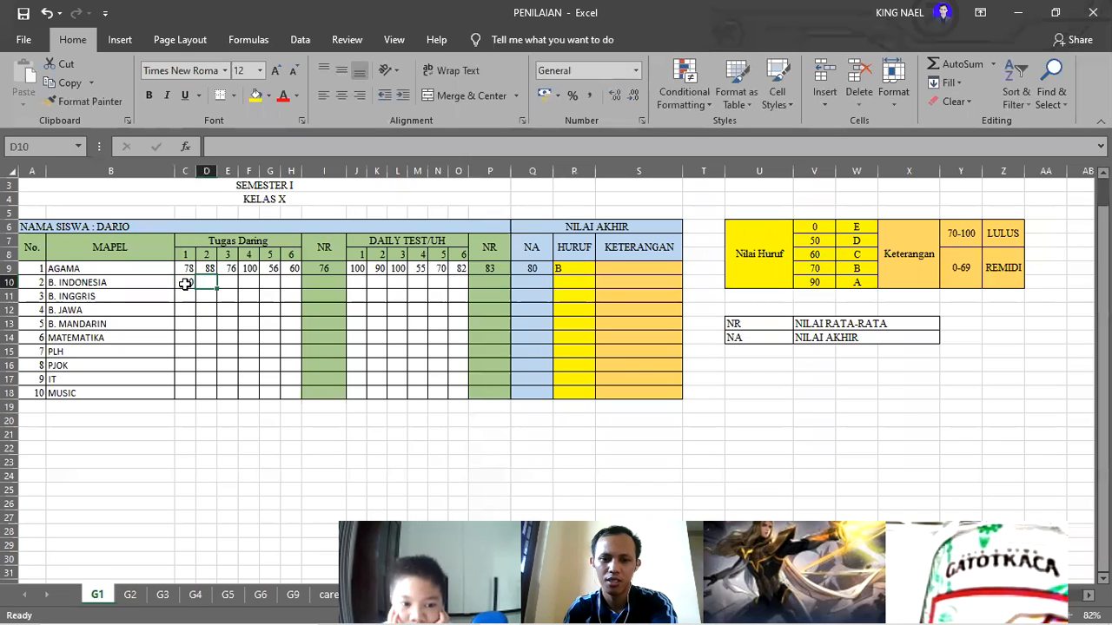
text(80)
key(Right)
text(6)
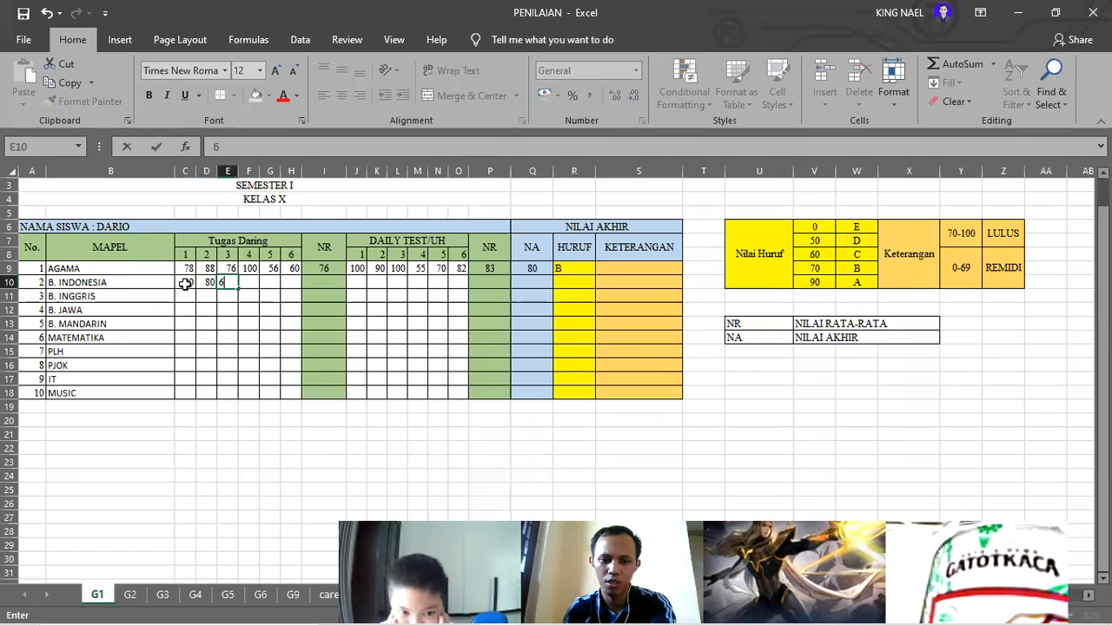
text(0)
key(Right)
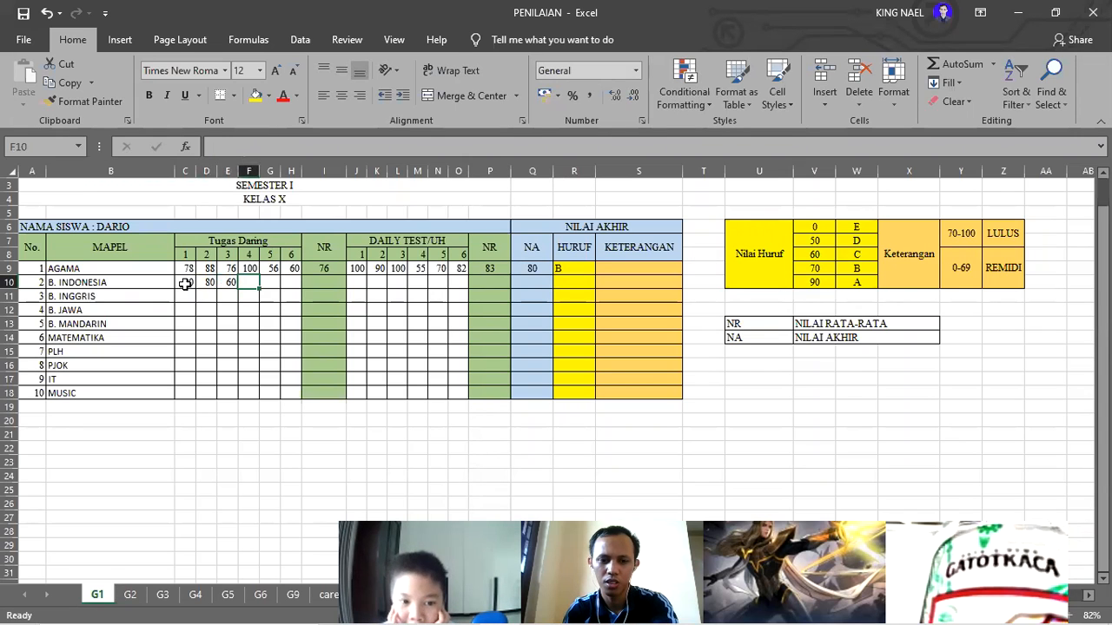
text(60)
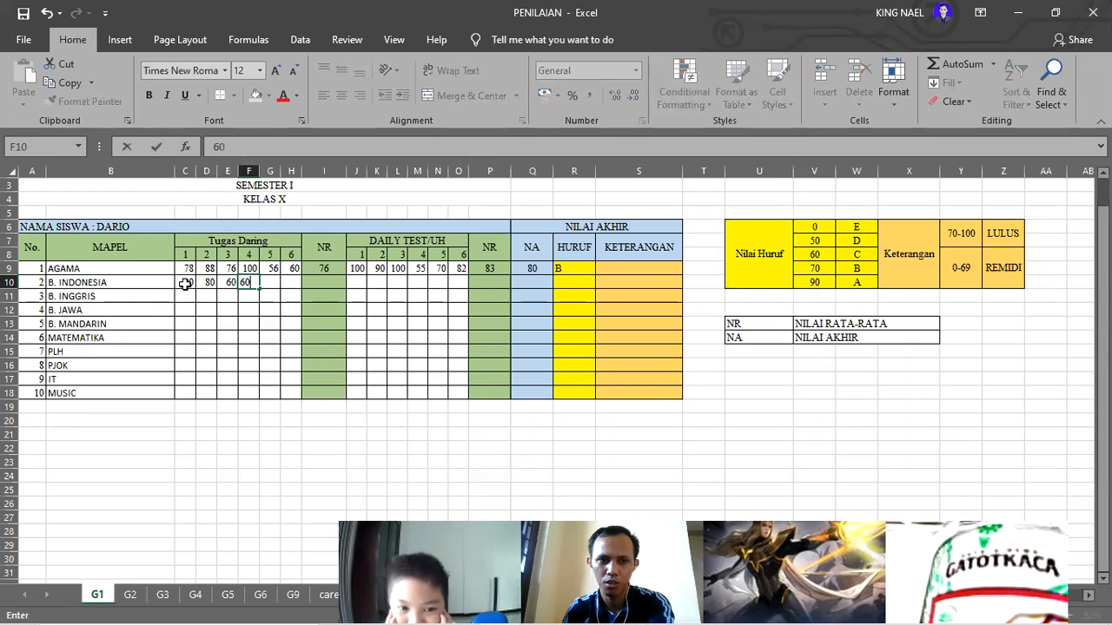
key(Right)
text(70)
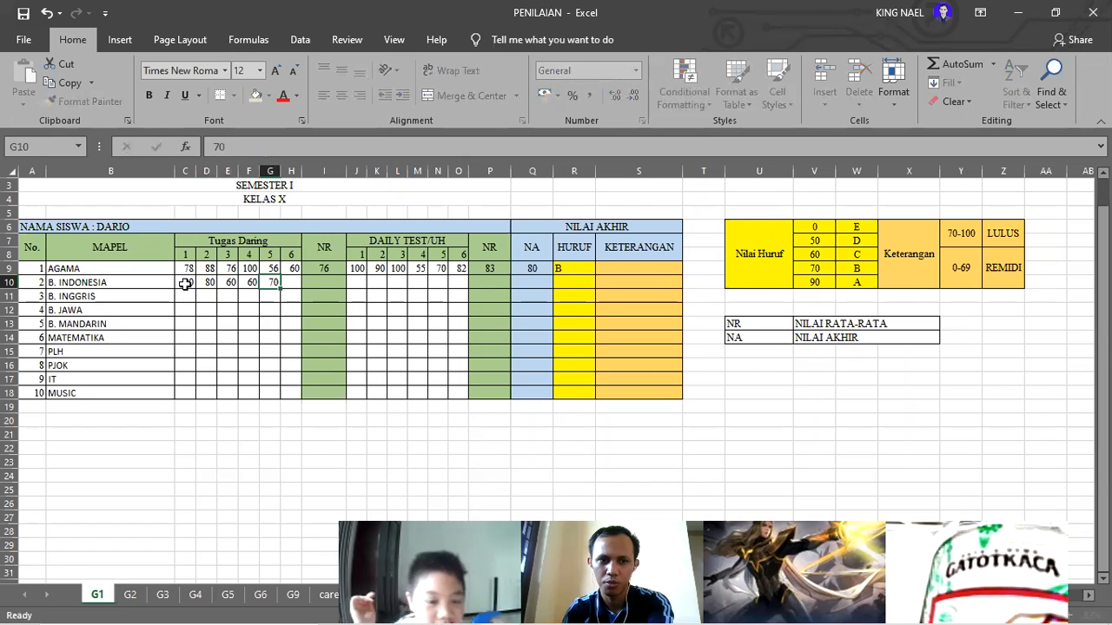
key(Right)
text(80)
key(Right)
Step: Enter B. INDONESIA's six DAILY TEST/UH scores in J10:O10 as 0, 50, 60, 30, 60 and 70
key(Right)
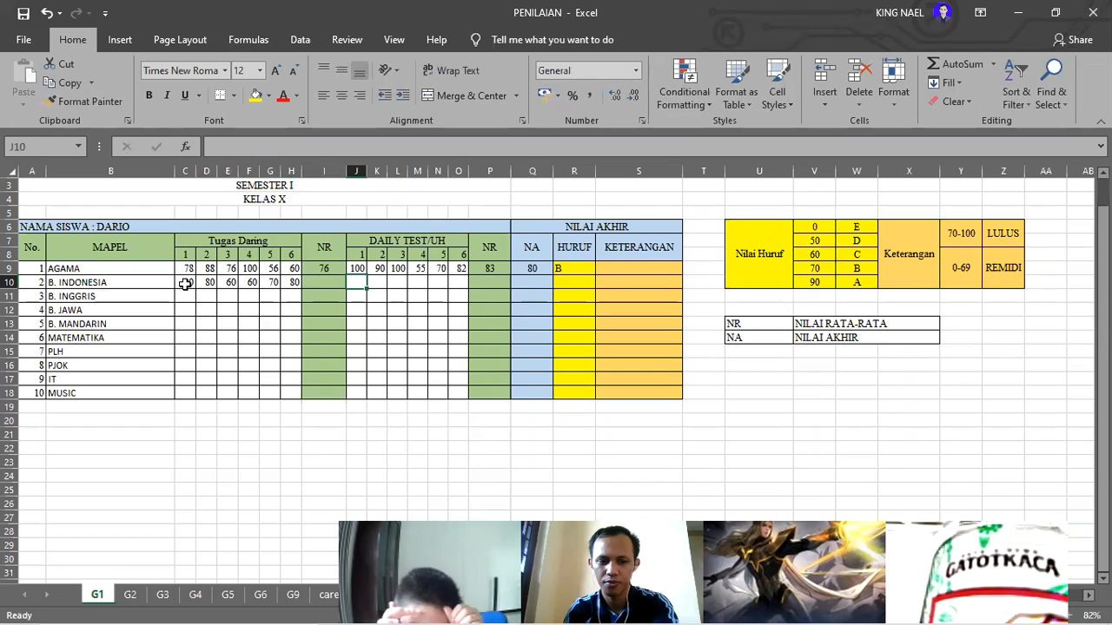
text(0)
key(Right)
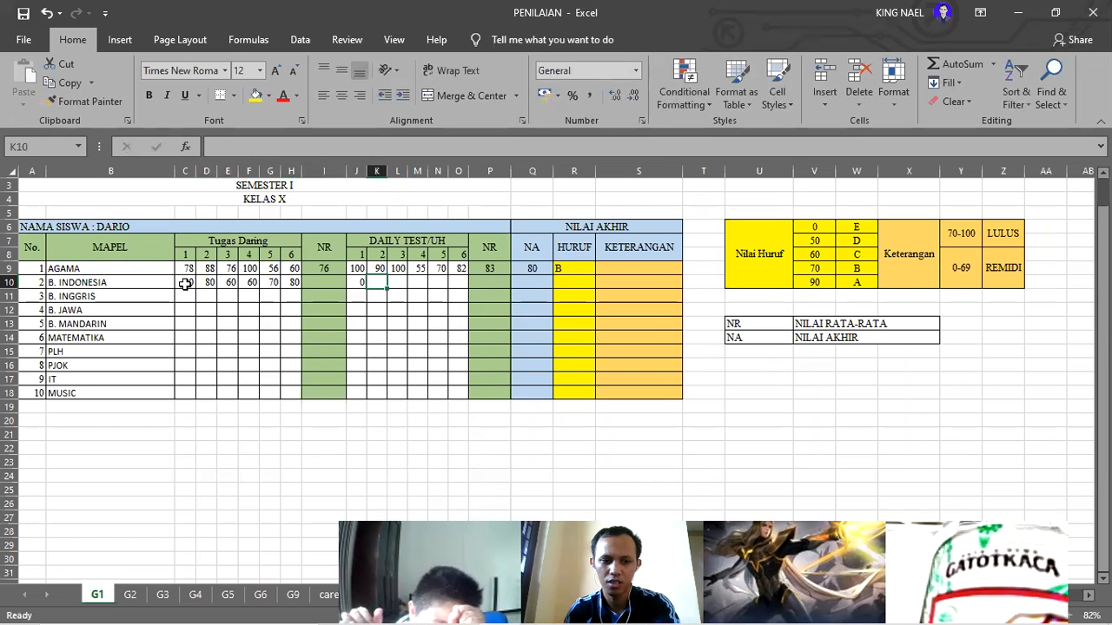
text(50)
key(Right)
text(60)
key(Right)
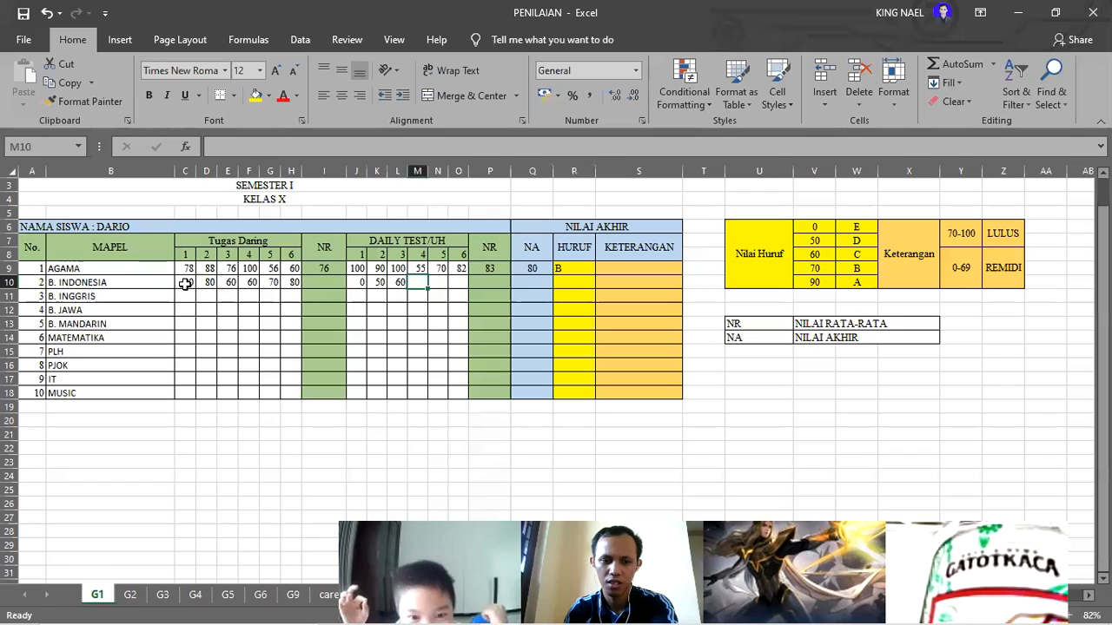
text(30)
key(Right)
text(60)
key(Right)
text(70)
key(Right)
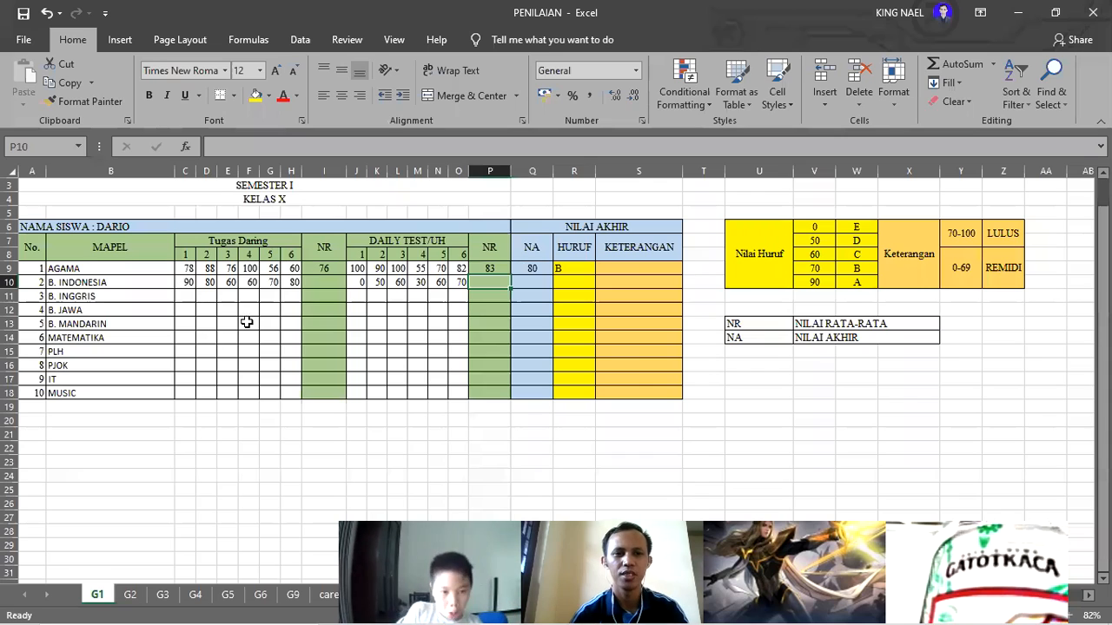
Step: Calculate B. INDONESIA's Tugas Daring NR in I10 with the formula =AVERAGE(C10:H10)
click(320, 281)
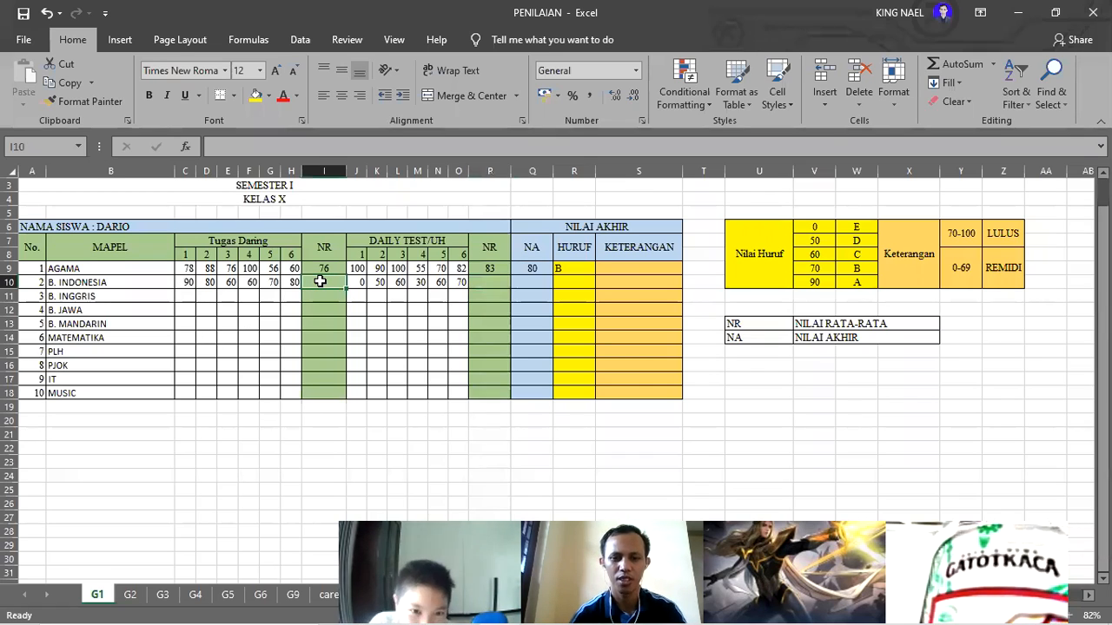
text(=)
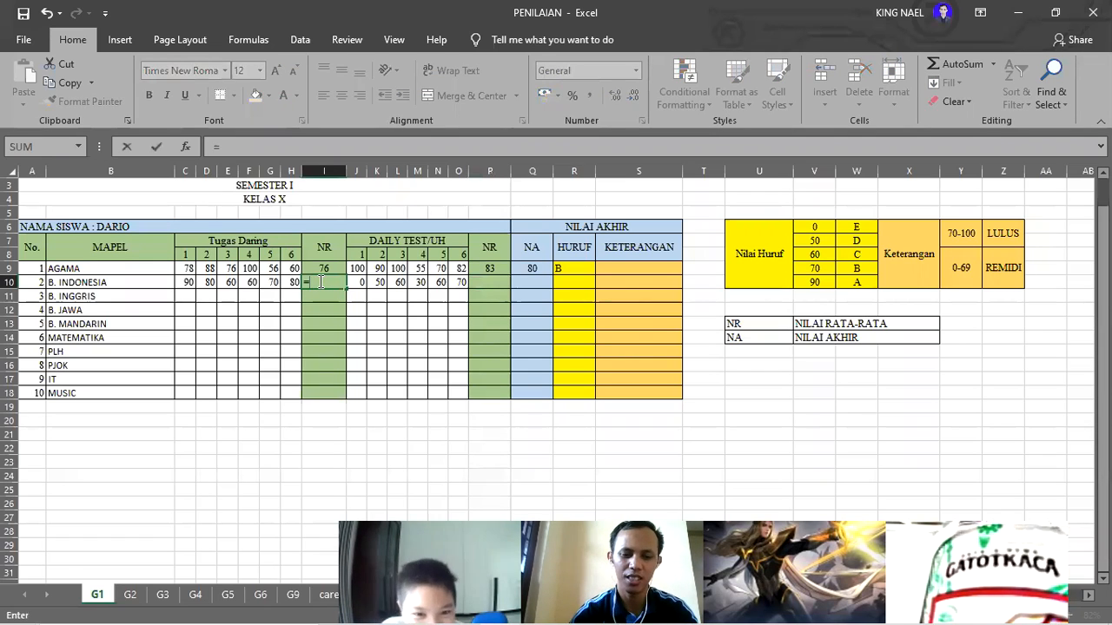
text(average)
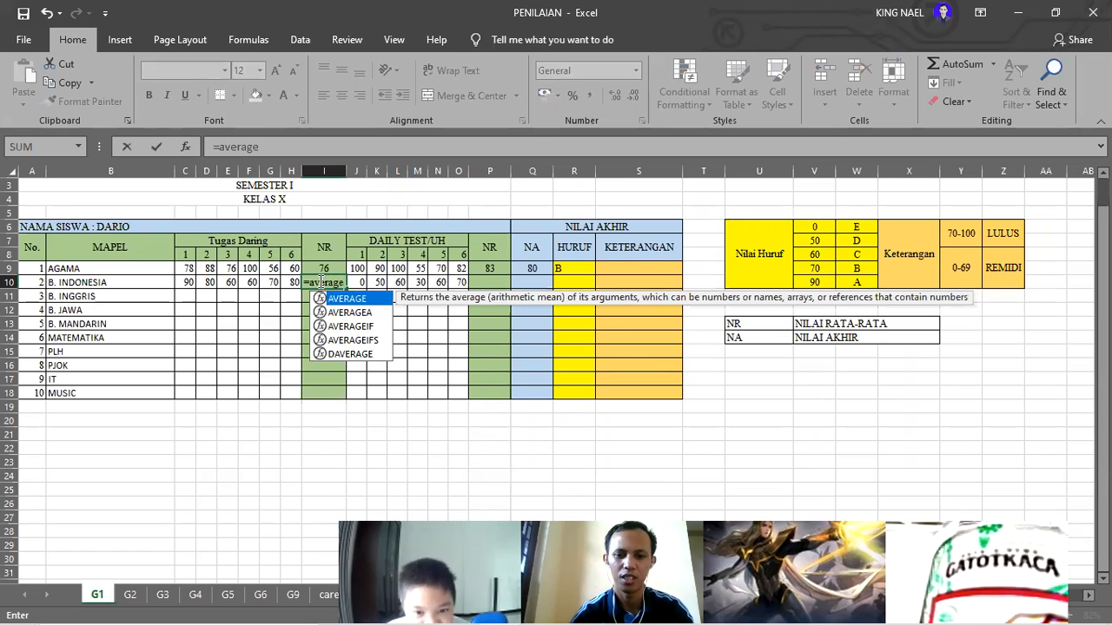
text(()
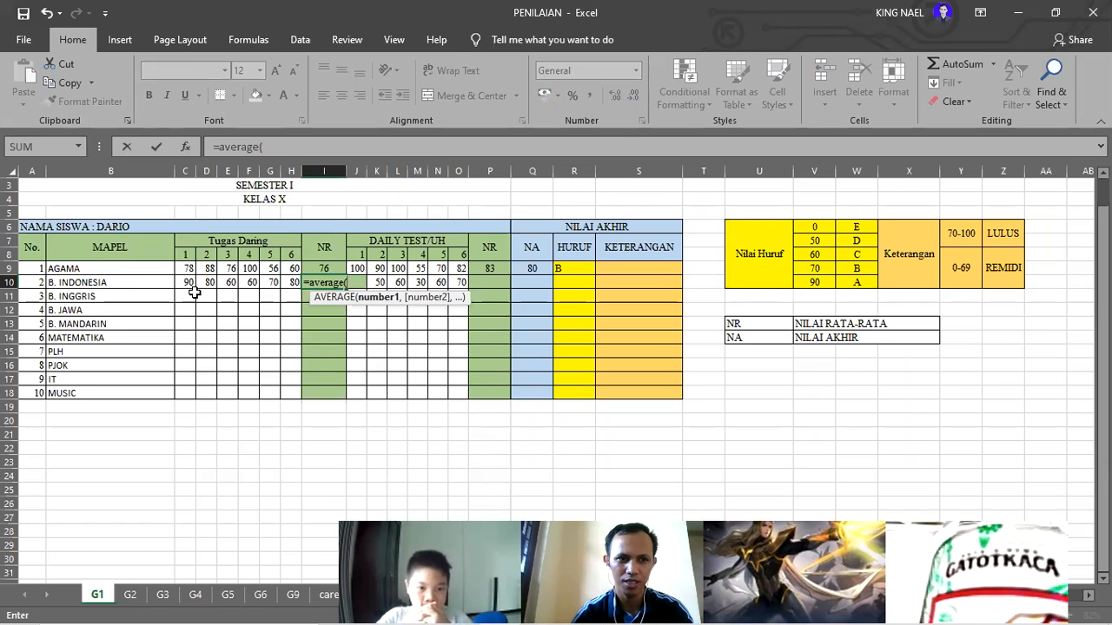
text(c10:)
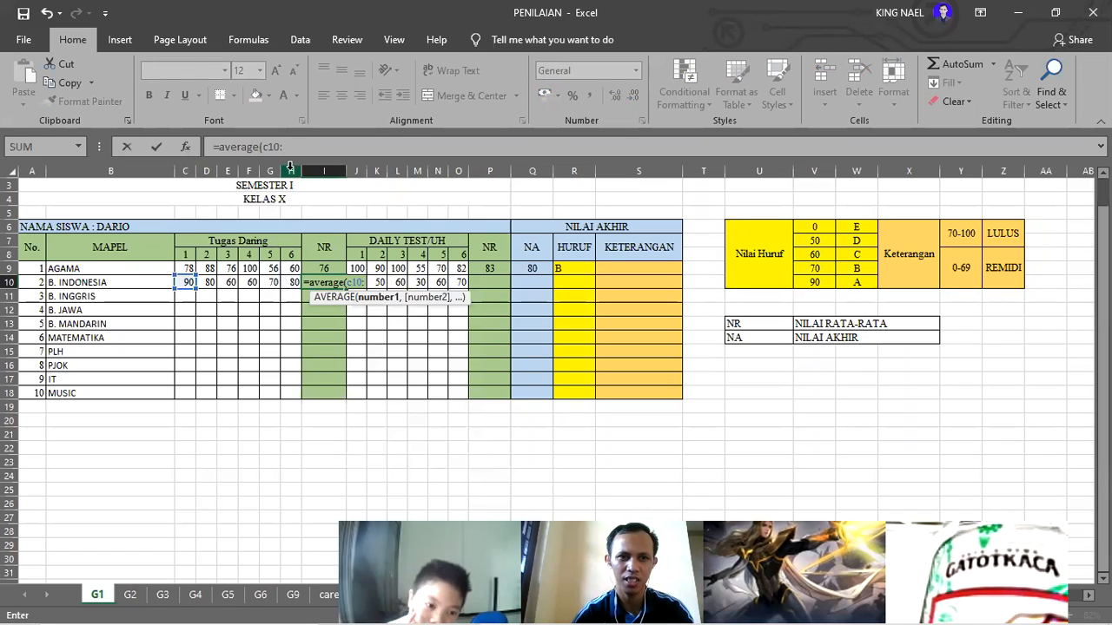
text(h10)
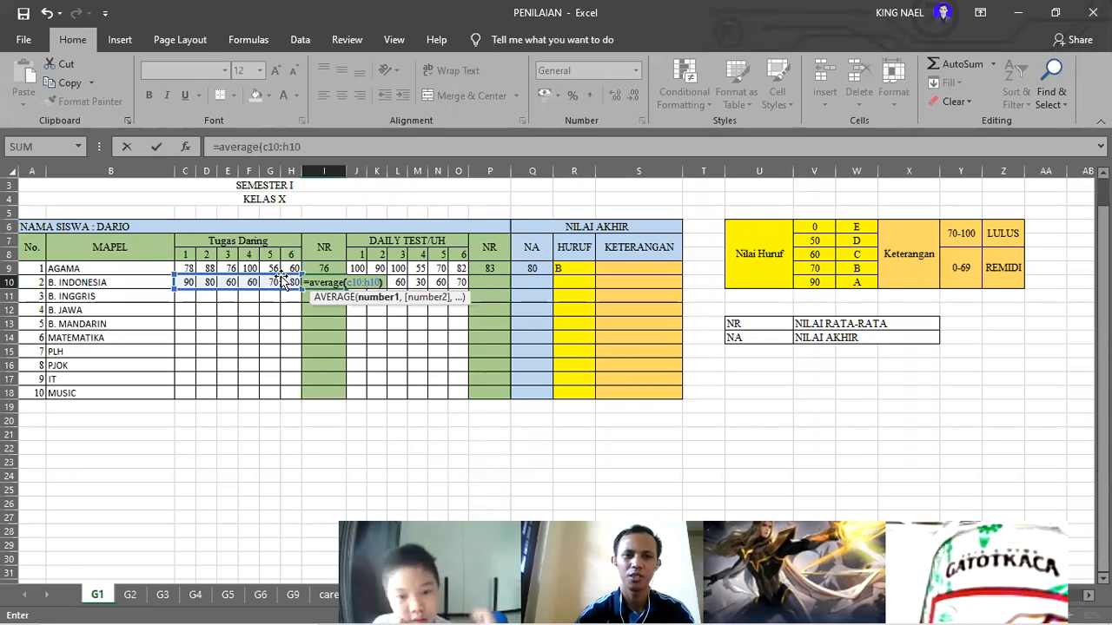
text())
key(Return)
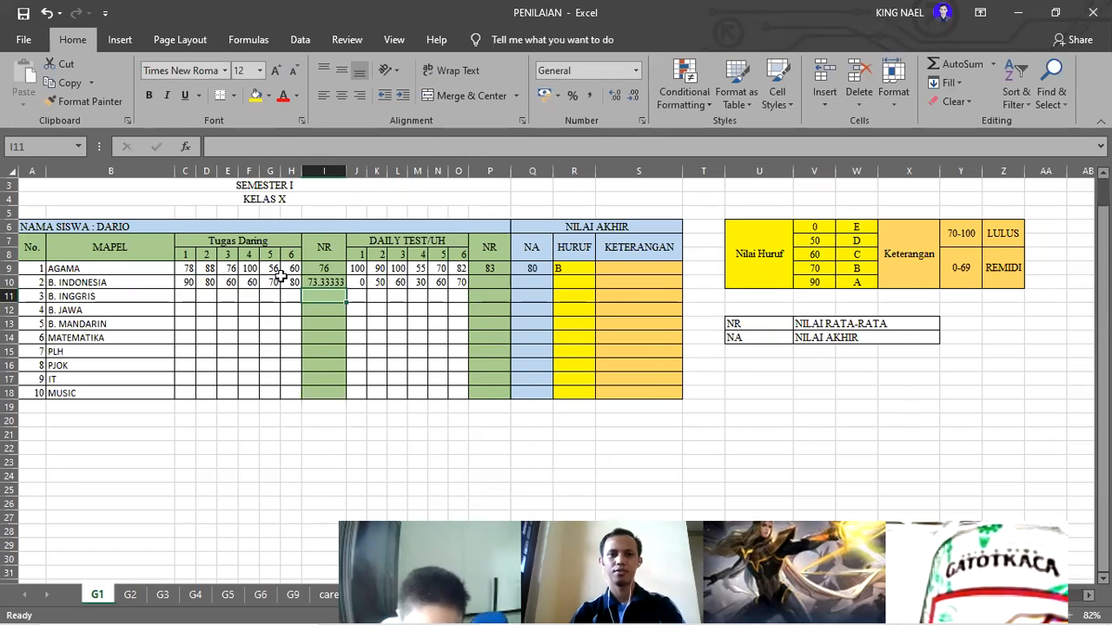
Step: Calculate B. INDONESIA's DAILY TEST/UH NR in P10 with an AVERAGE formula over J10:O10
click(492, 283)
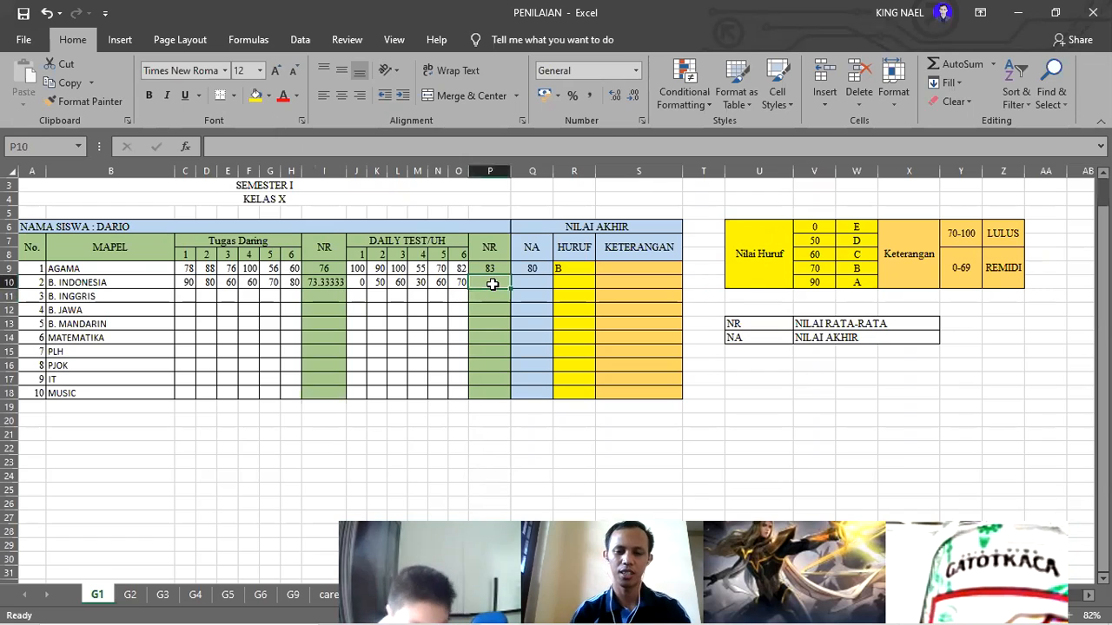
text(=av)
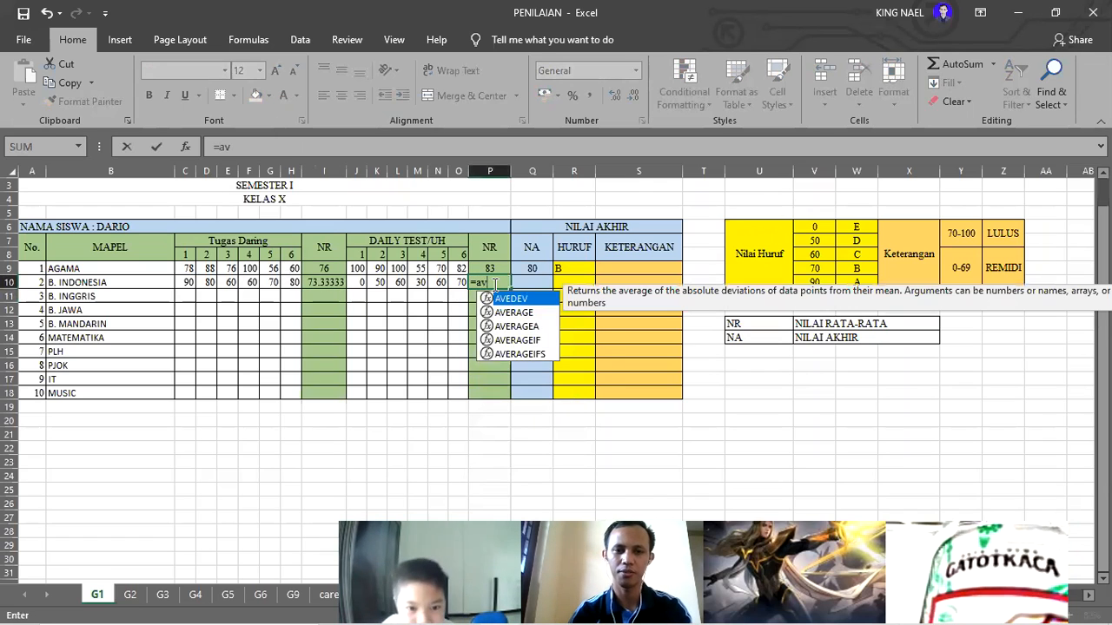
text(er)
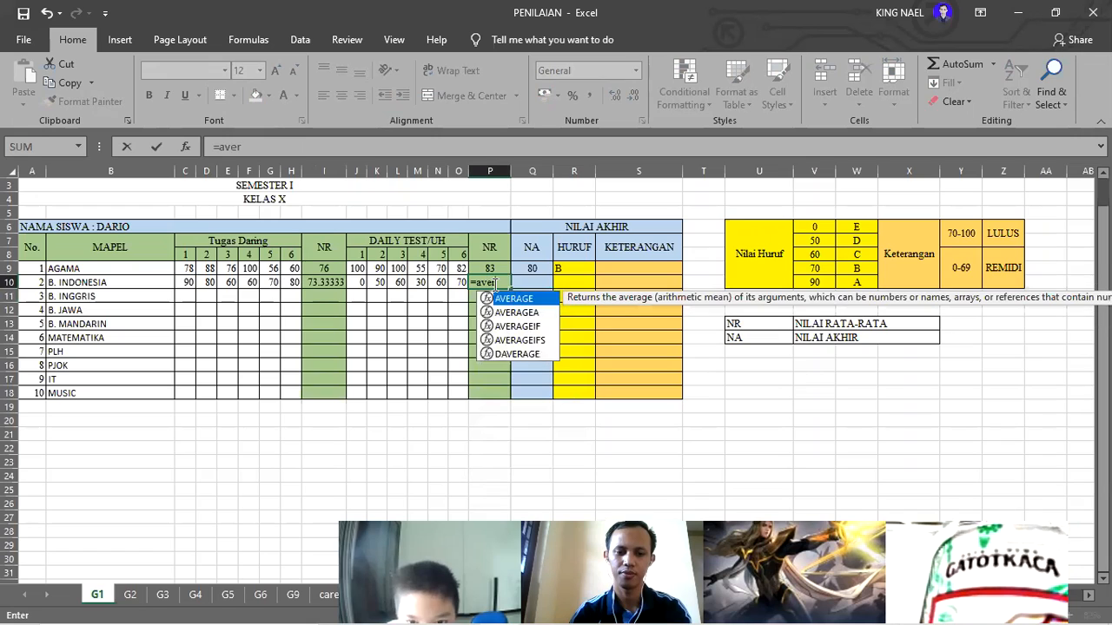
text(age()
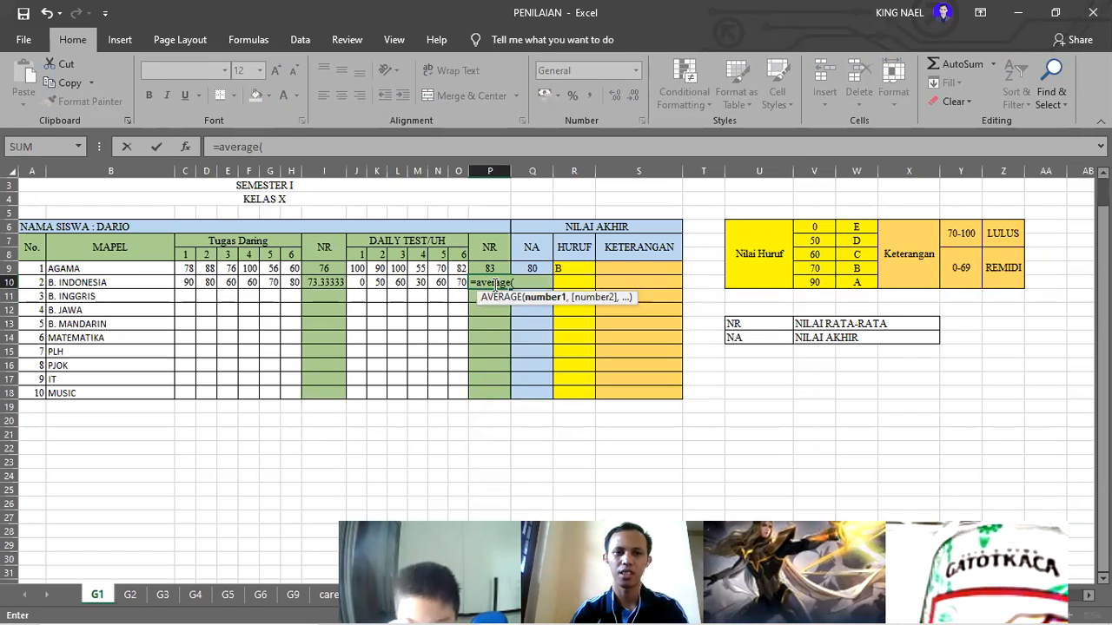
click(357, 283)
drag(356, 283, 453, 283)
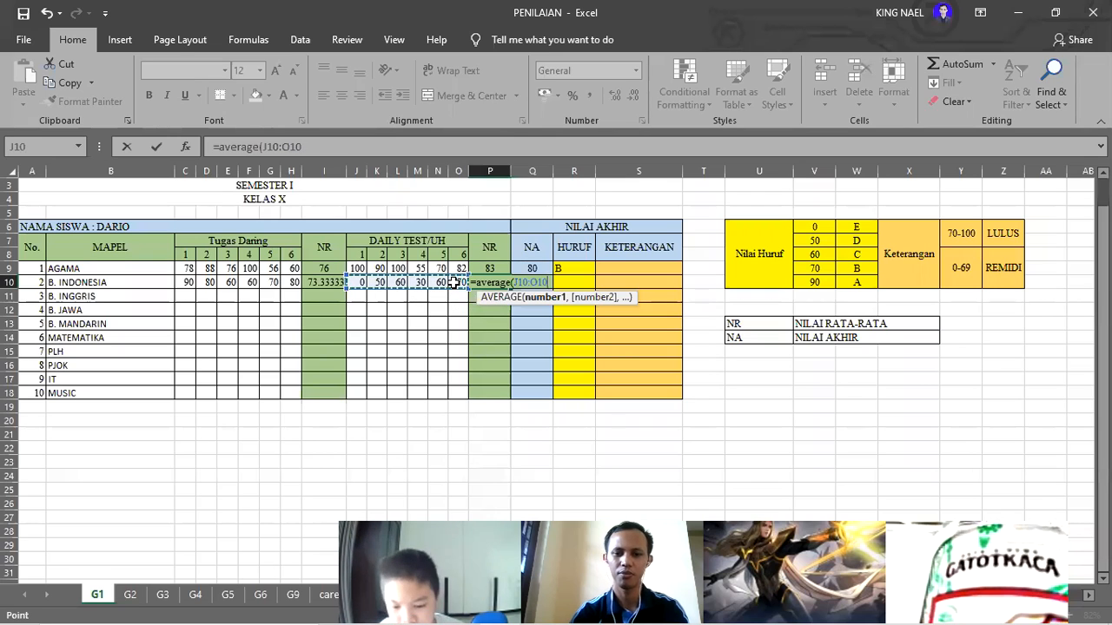
key(Return)
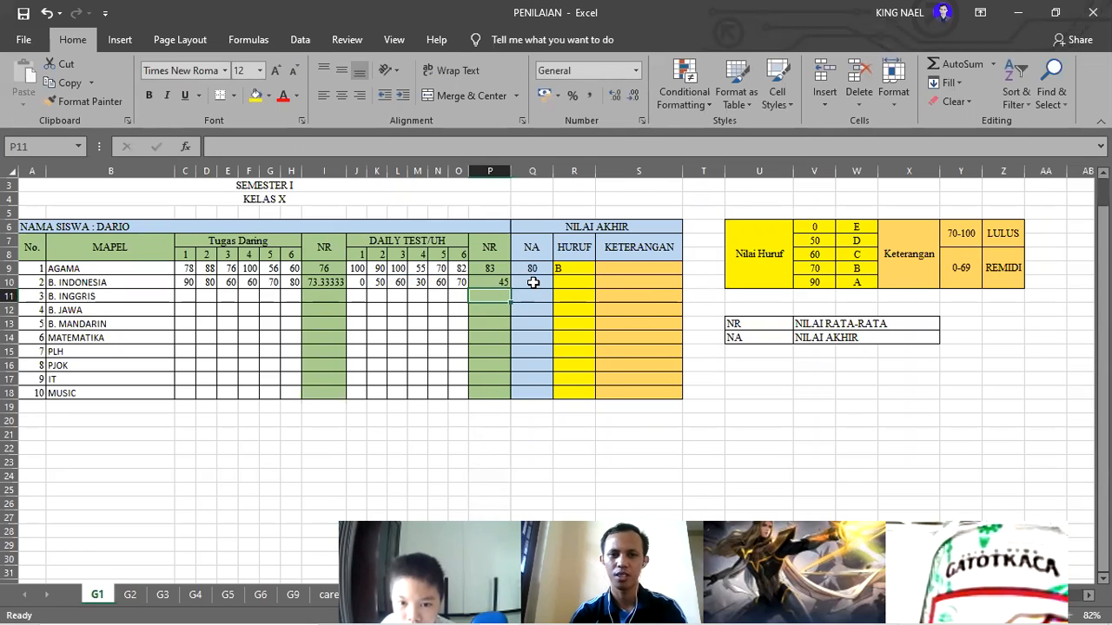
Step: Centre B. INDONESIA's daily test NR horizontally in cell P10
click(533, 283)
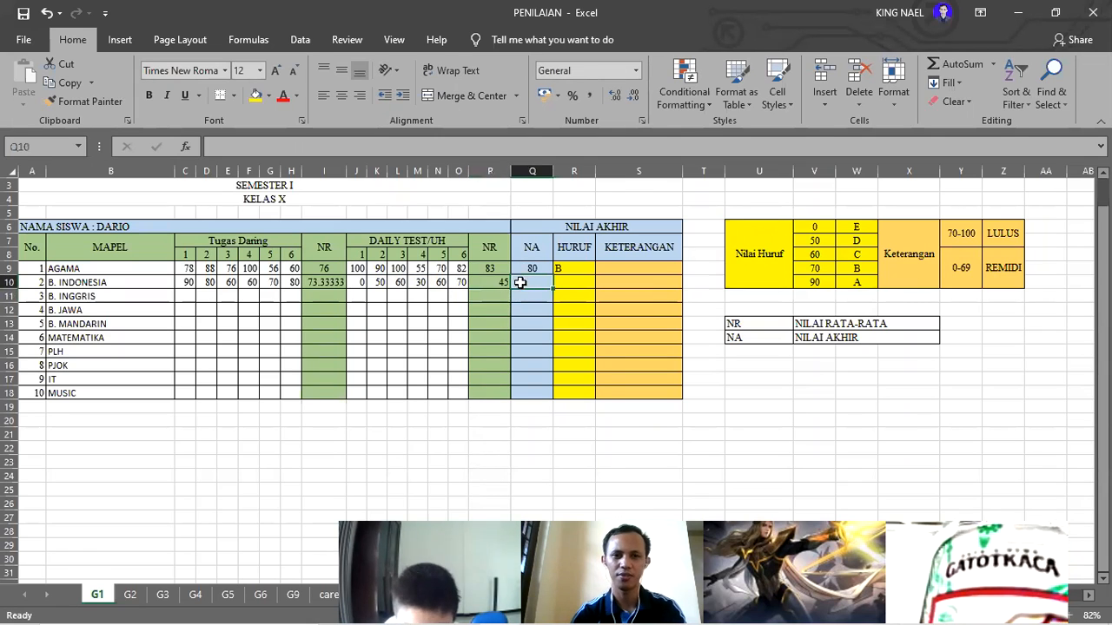
click(496, 283)
click(343, 97)
click(331, 301)
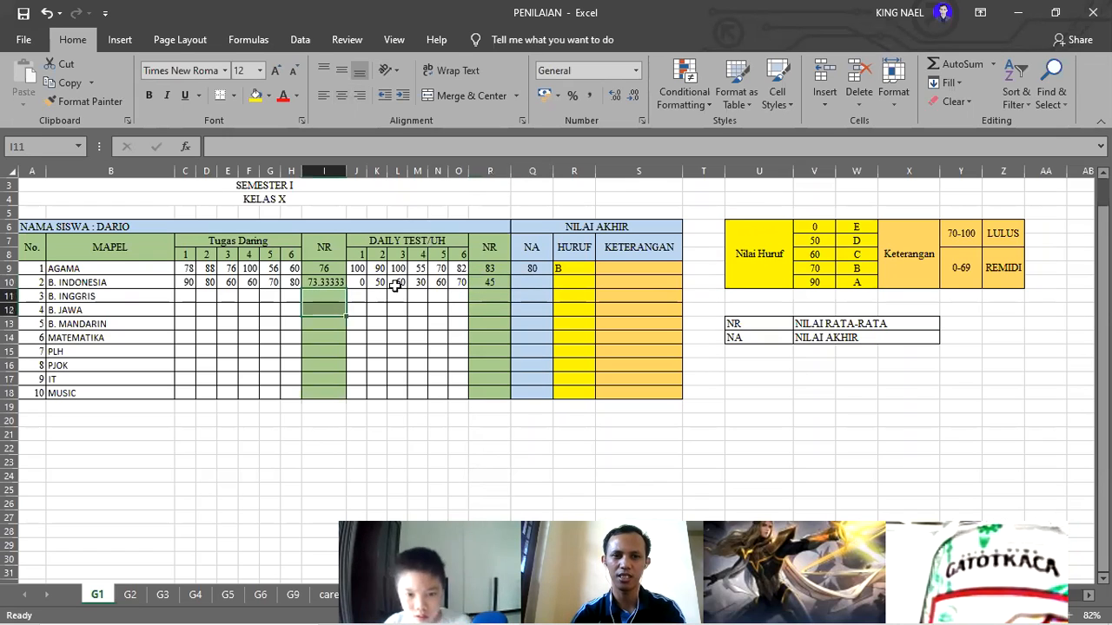
Step: Calculate B. INDONESIA's final score NA in Q10 with the formula =AVERAGE(I10,P10)
click(489, 284)
click(527, 281)
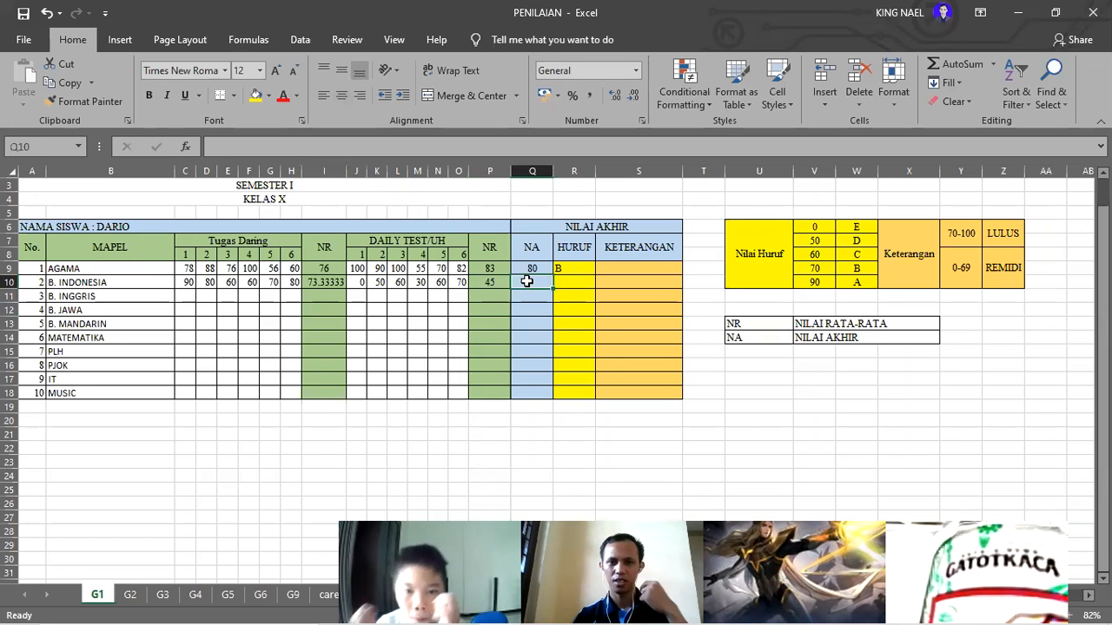
click(483, 283)
click(337, 282)
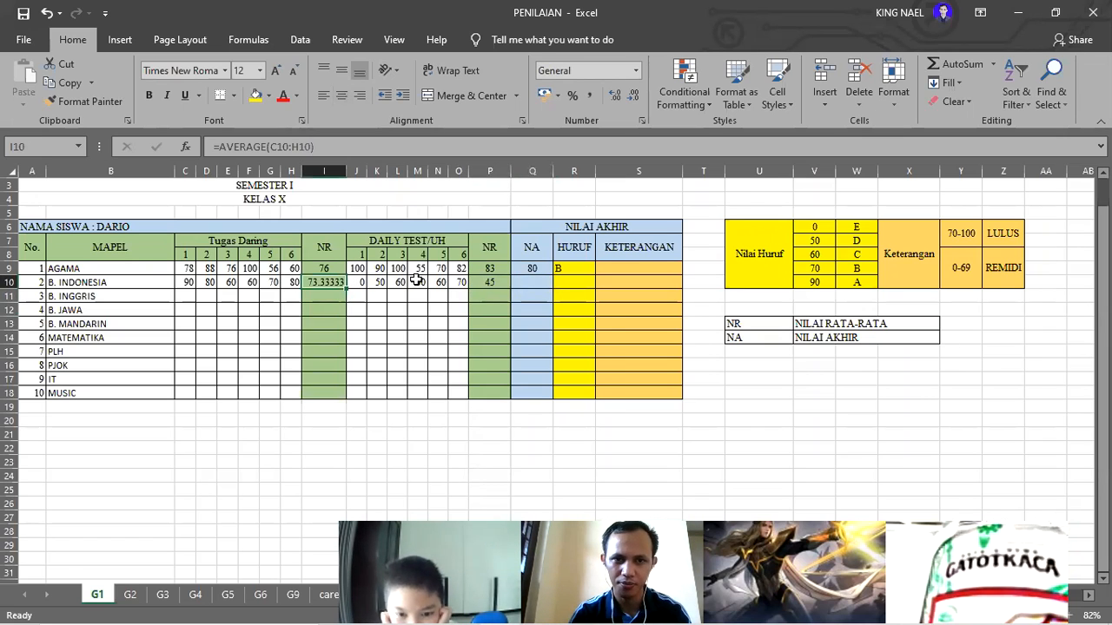
click(531, 281)
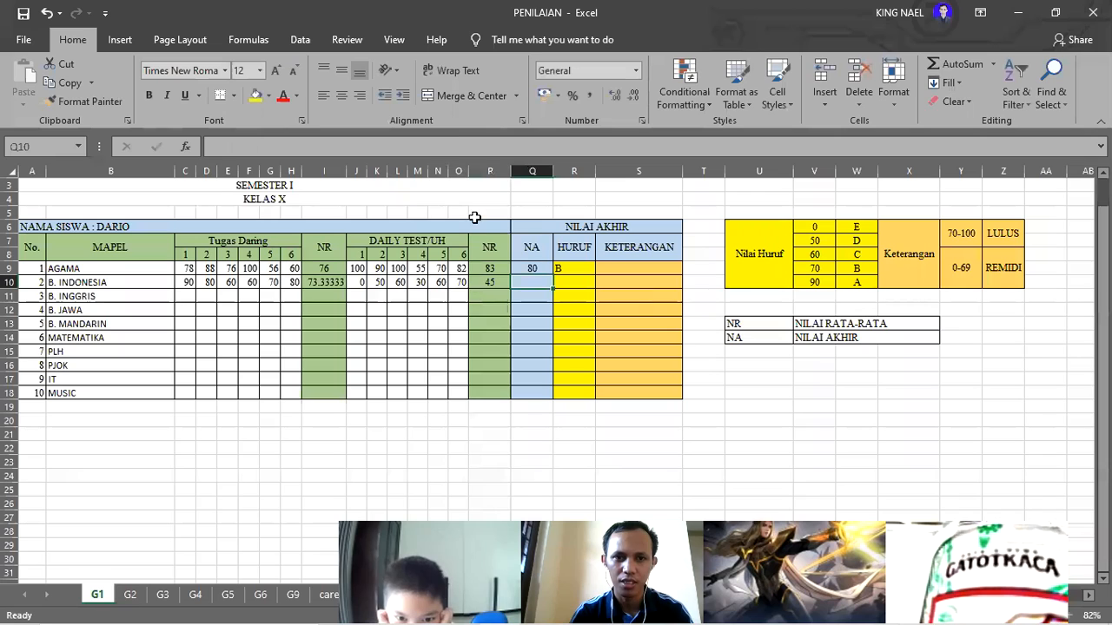
text(=av)
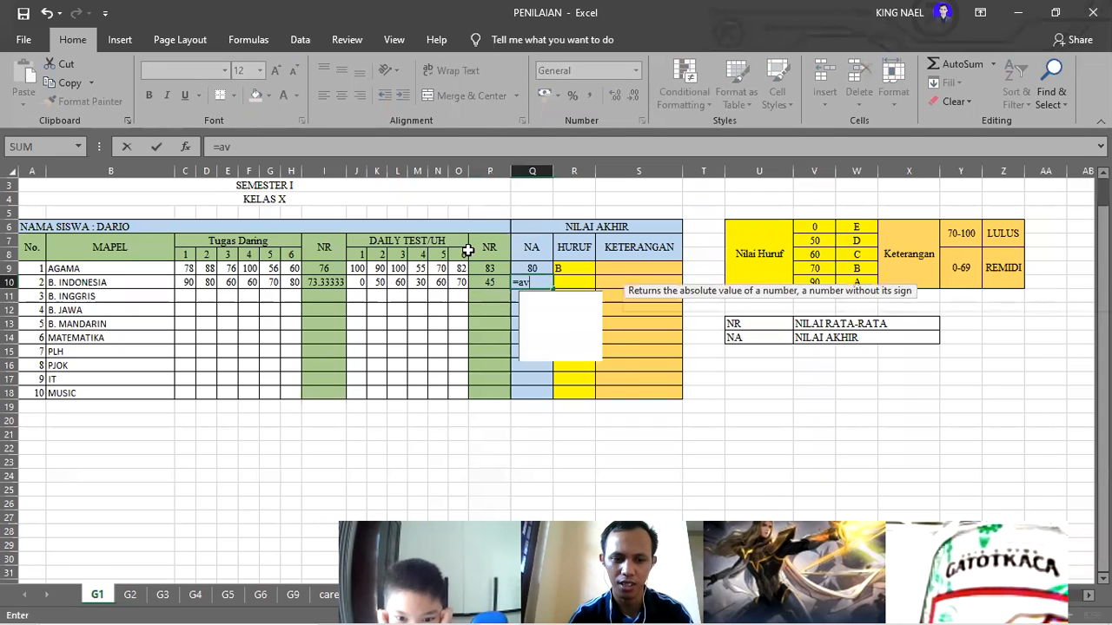
text(erage)
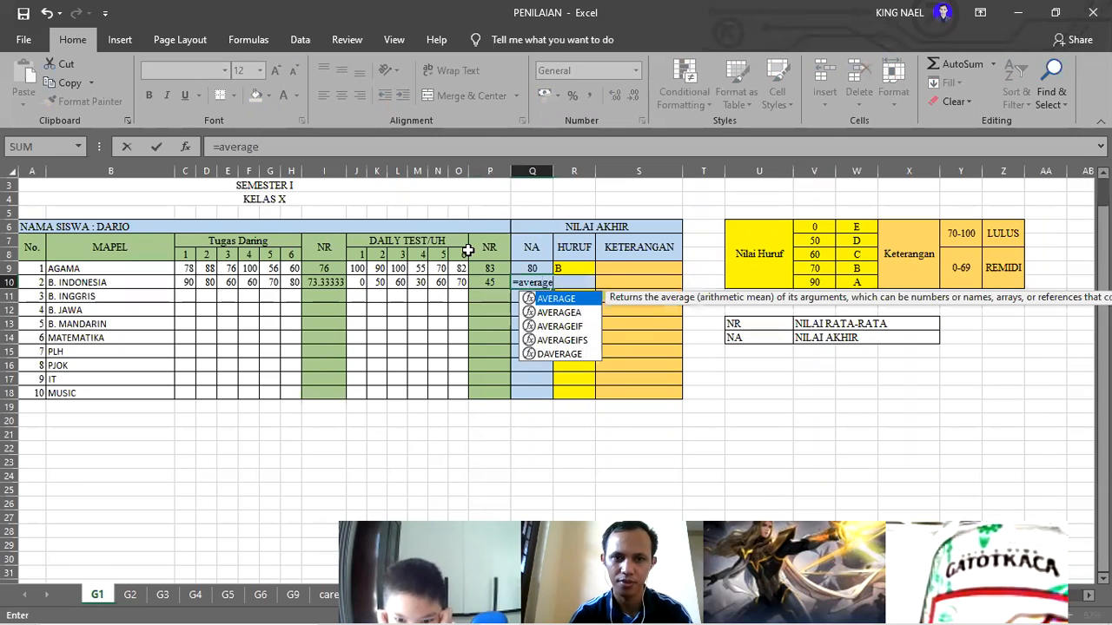
text(()
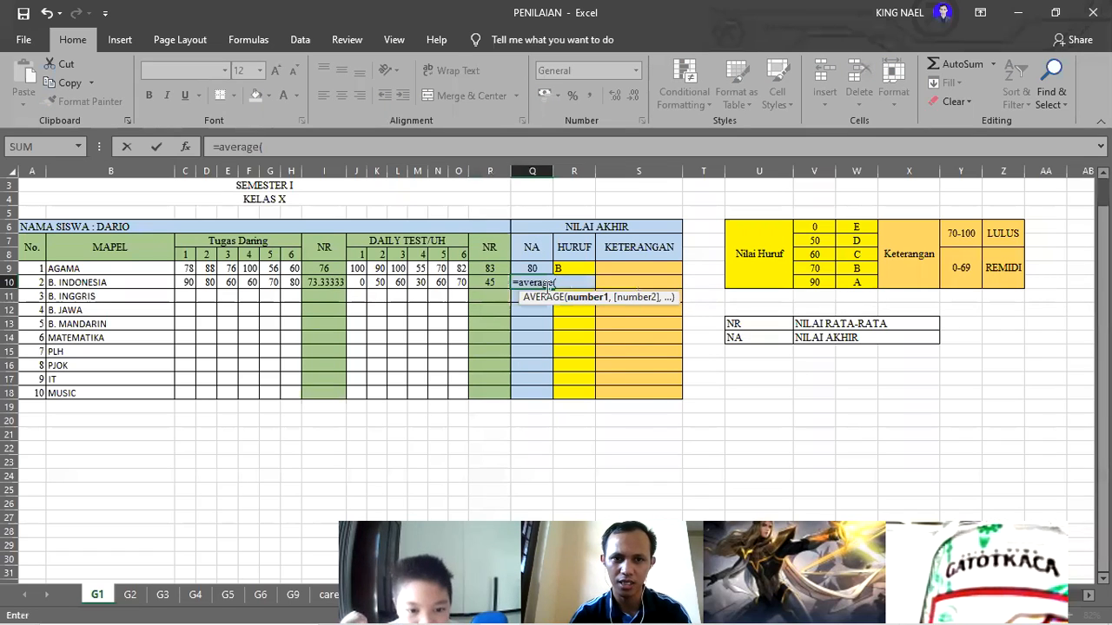
click(327, 286)
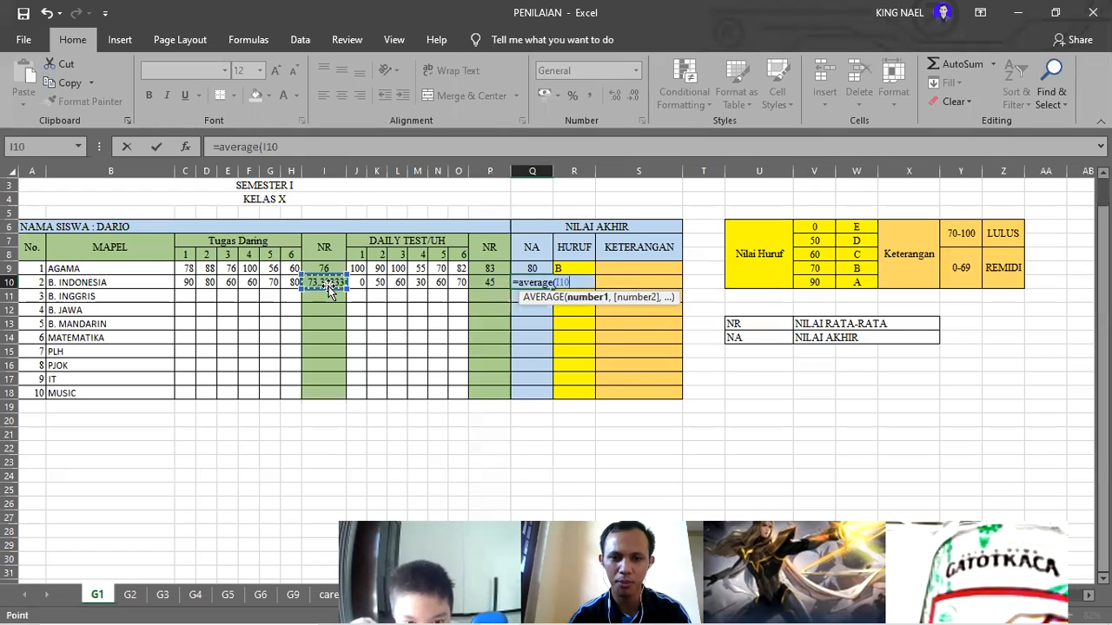
text(,)
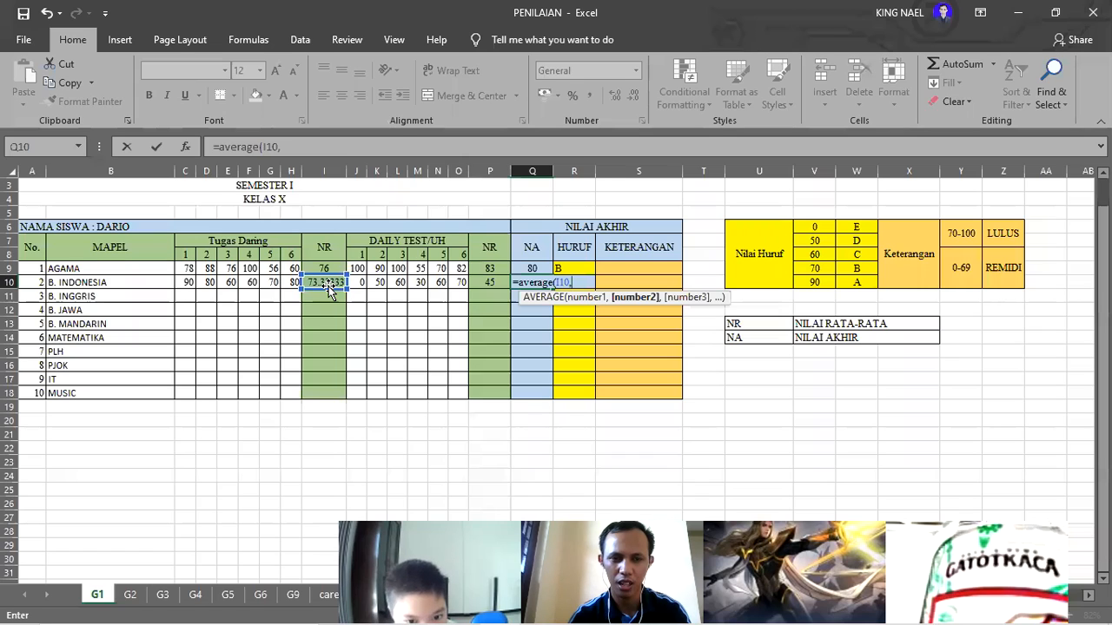
click(489, 283)
text())
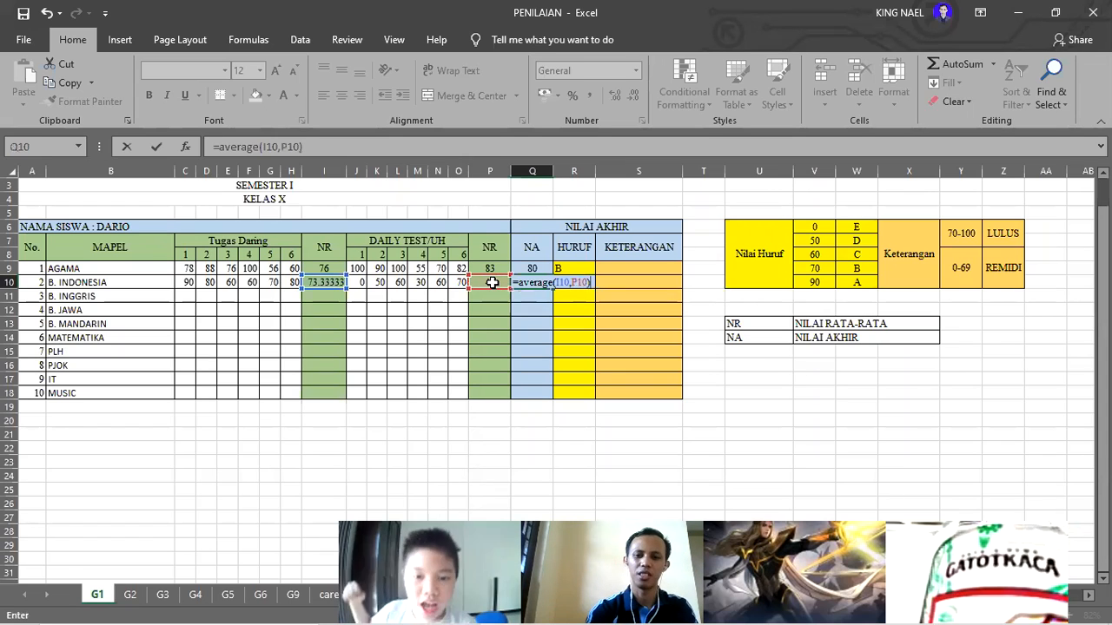
key(Return)
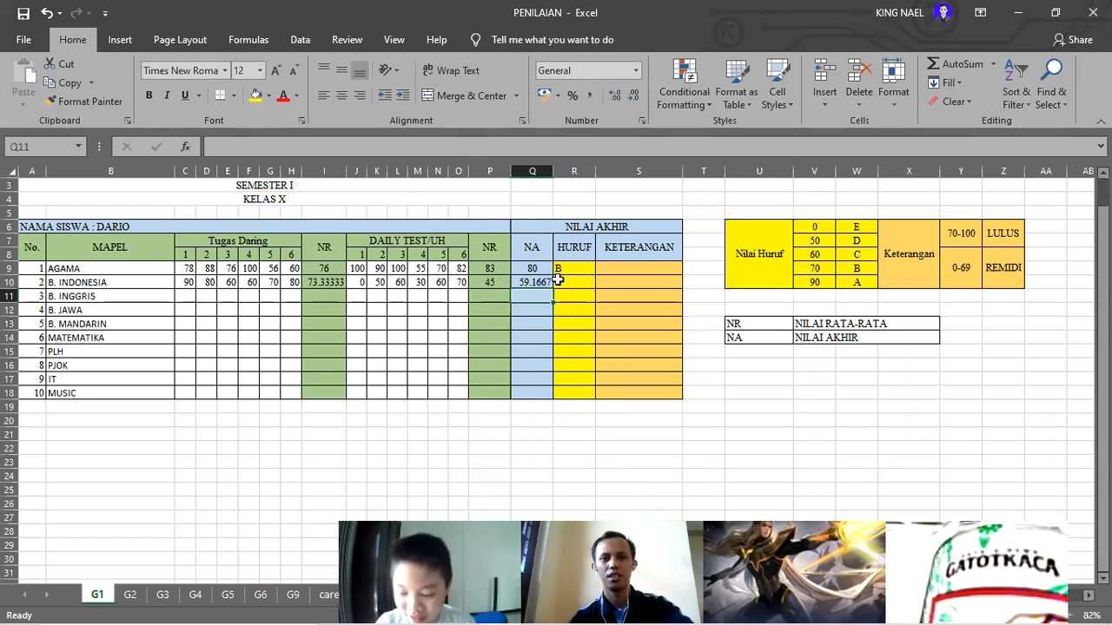
Step: Look up B. INDONESIA's letter grade in the HURUF cell R10 with the formula =VLOOKUP(Q10,$V$6:$W$10,2,TRUE)
click(561, 280)
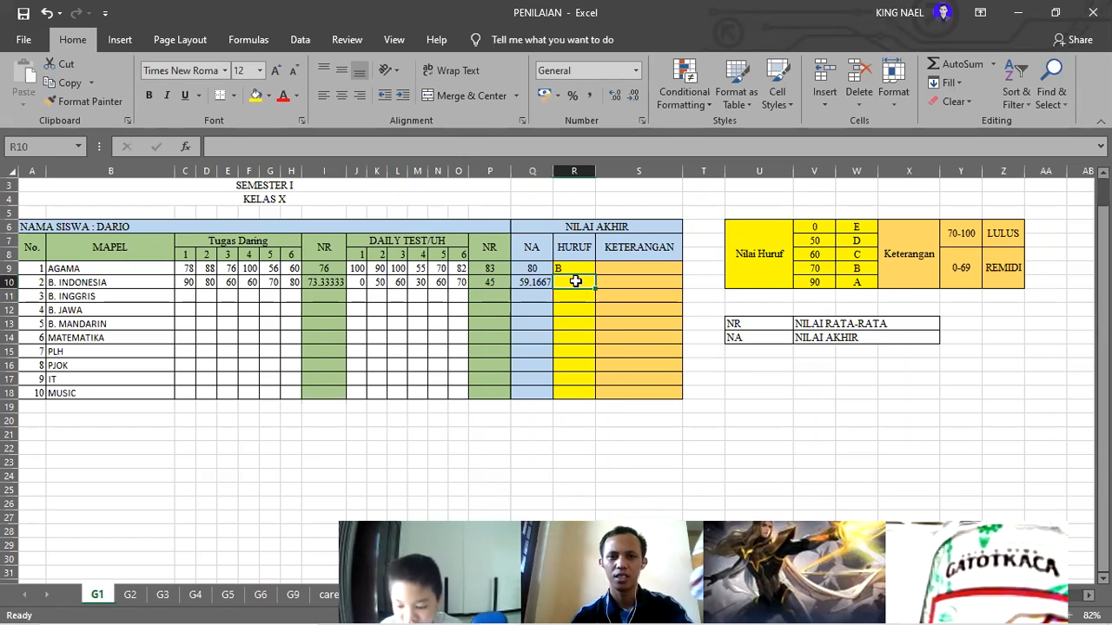
click(854, 227)
drag(854, 228, 861, 282)
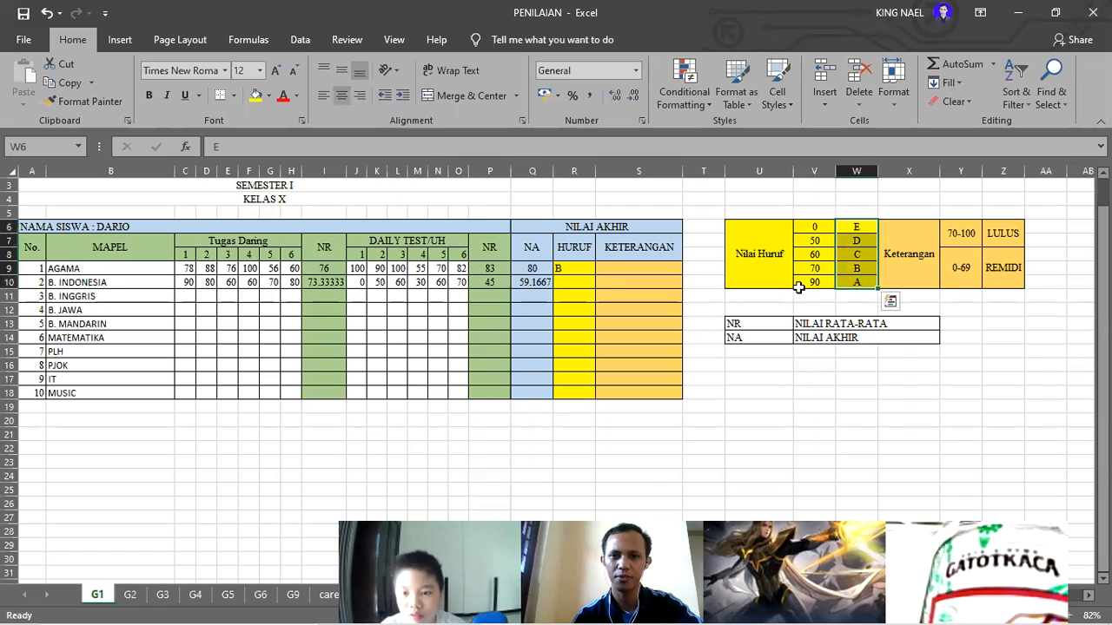
click(566, 283)
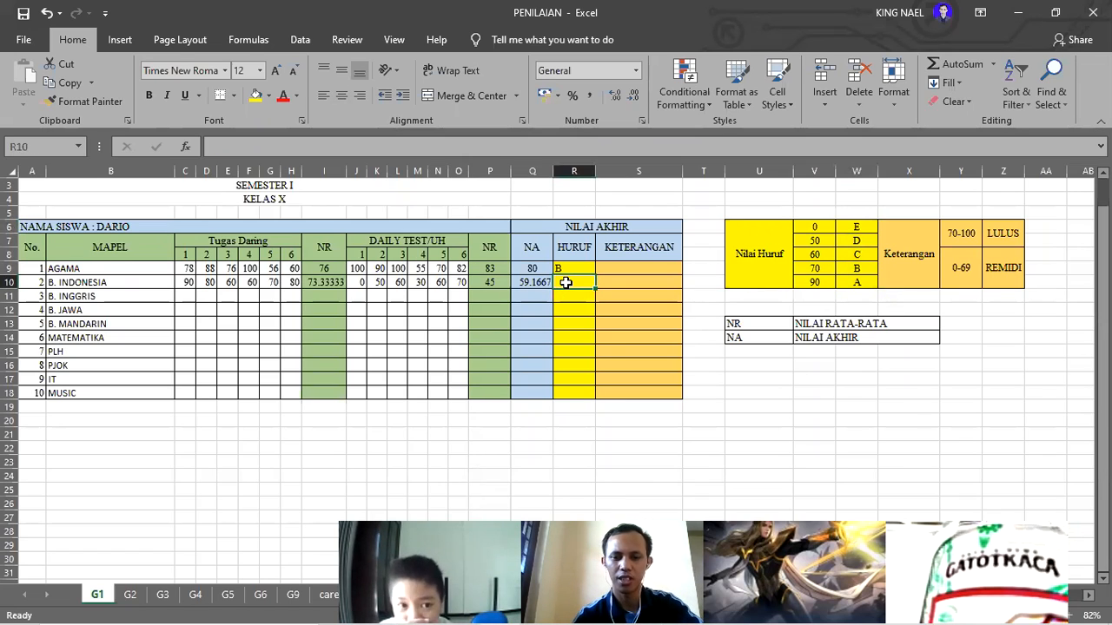
text(=)
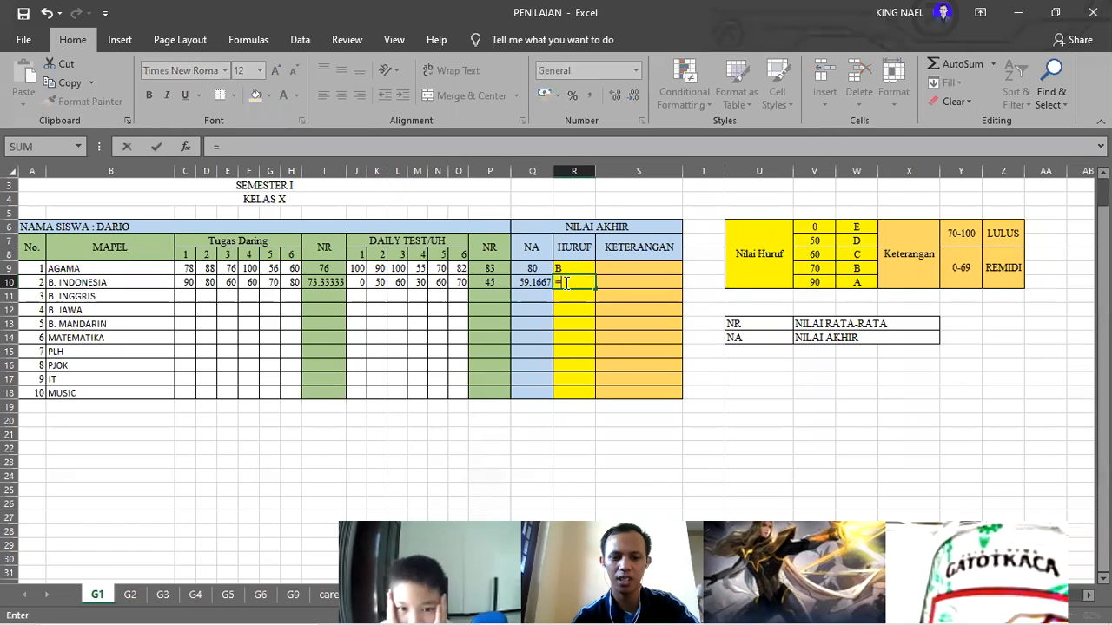
text(v)
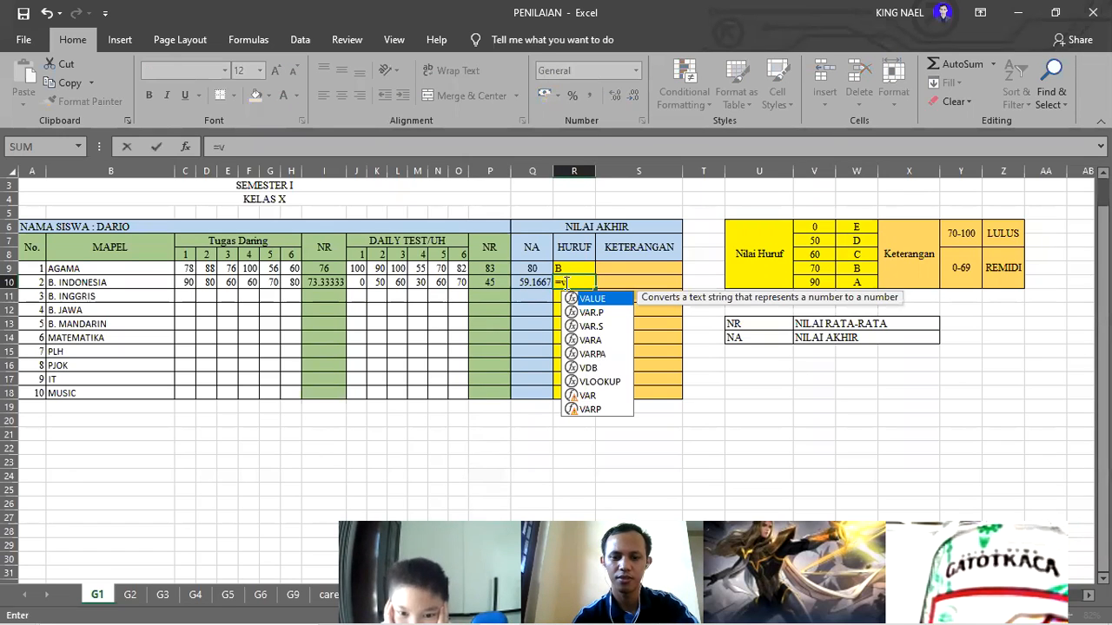
text(lookup)
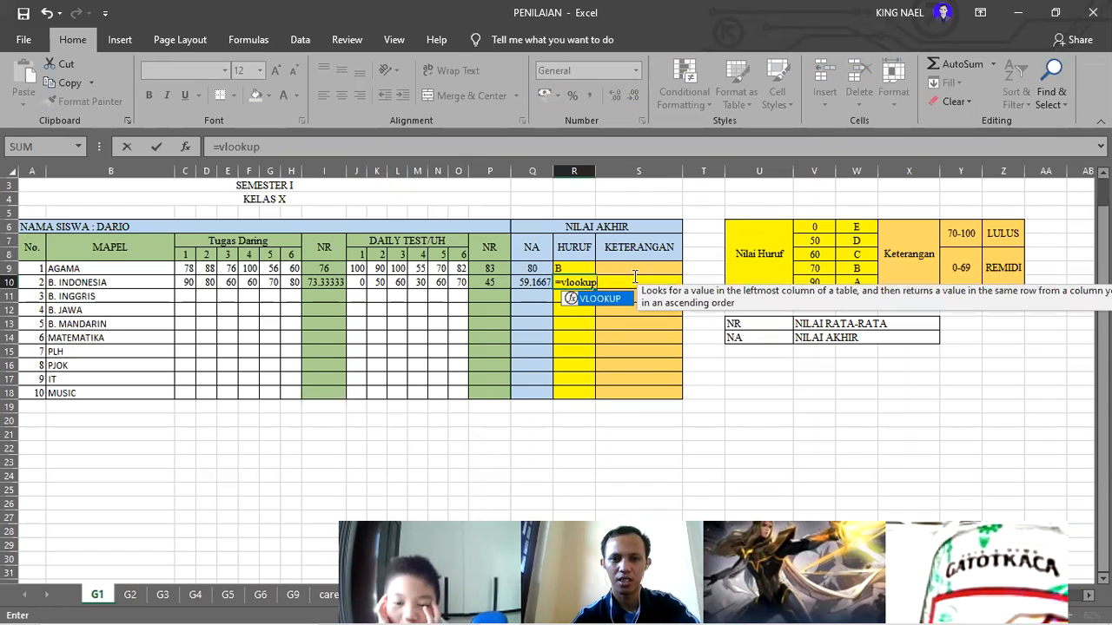
text(()
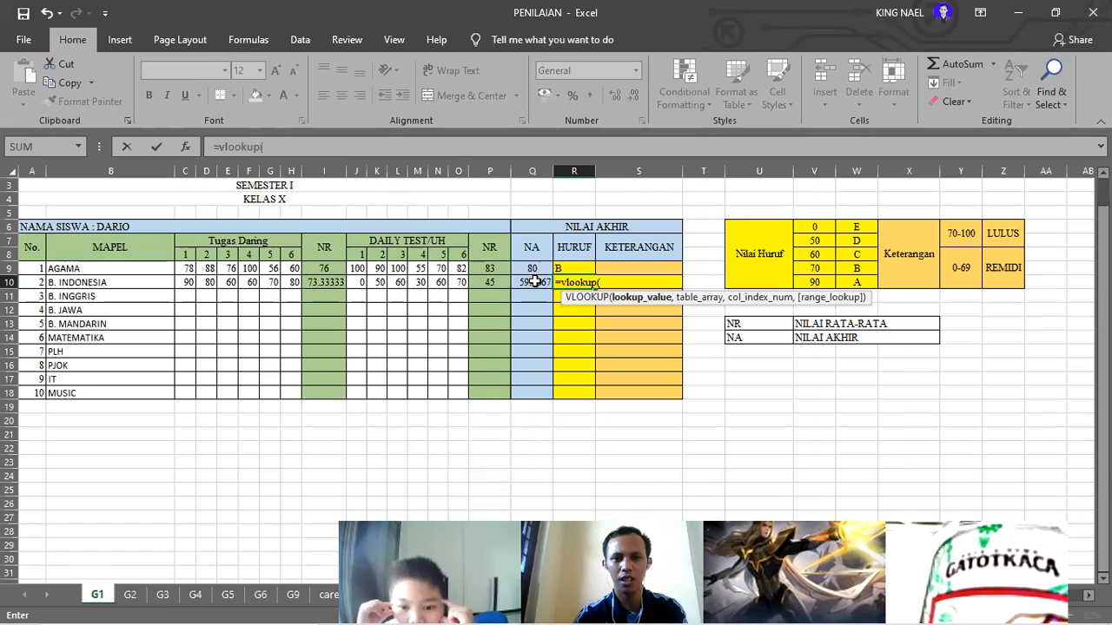
text(Q10)
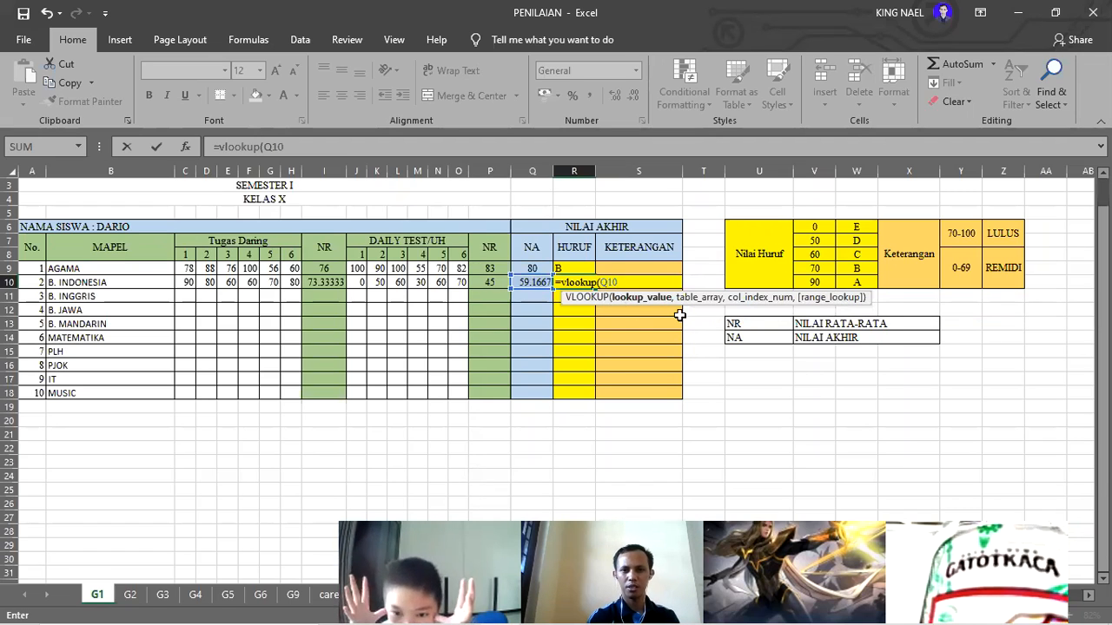
text(,$)
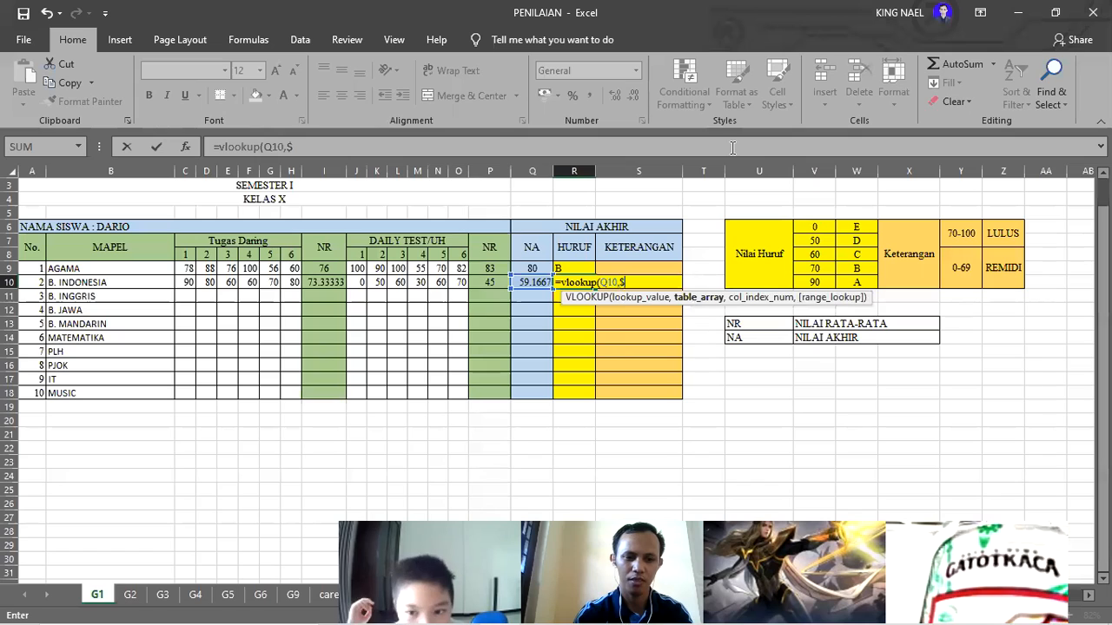
text(V$6)
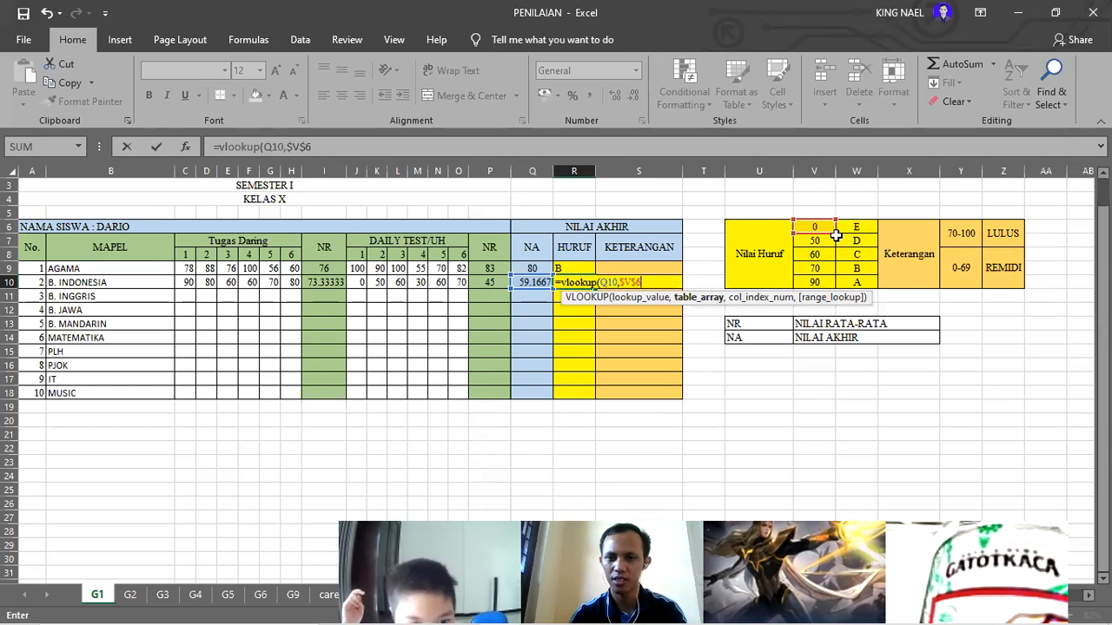
text(:$w$)
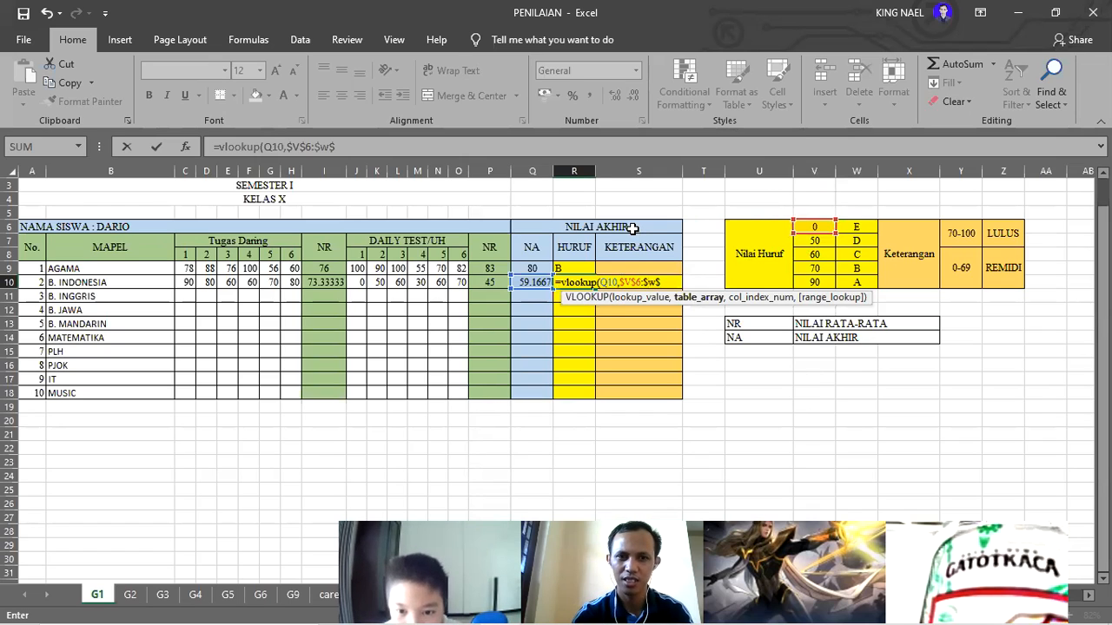
text(10)
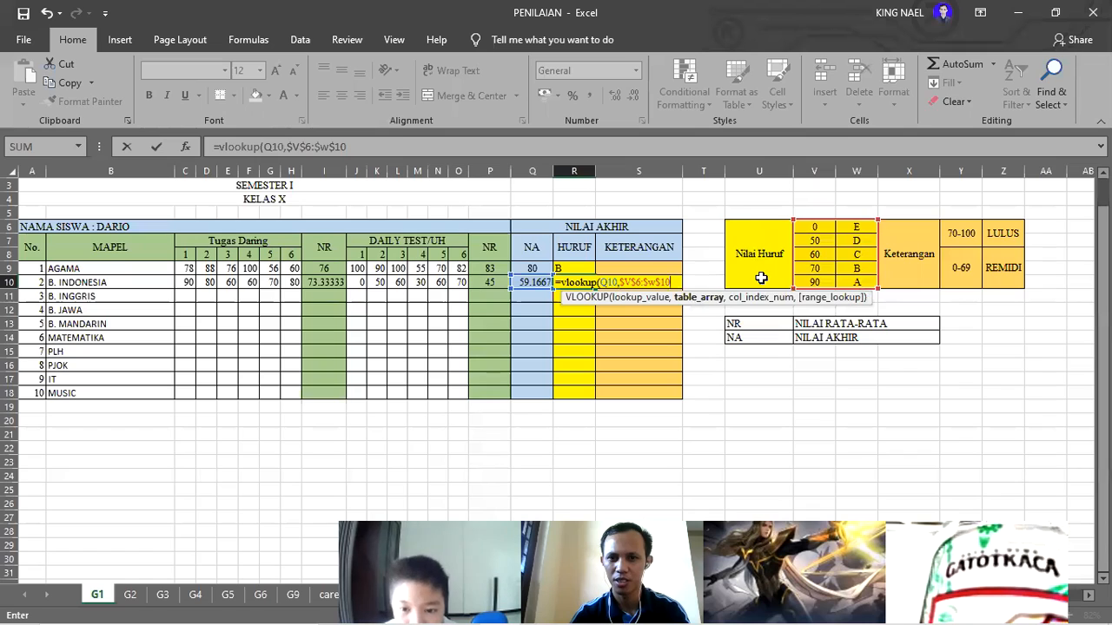
text(,)
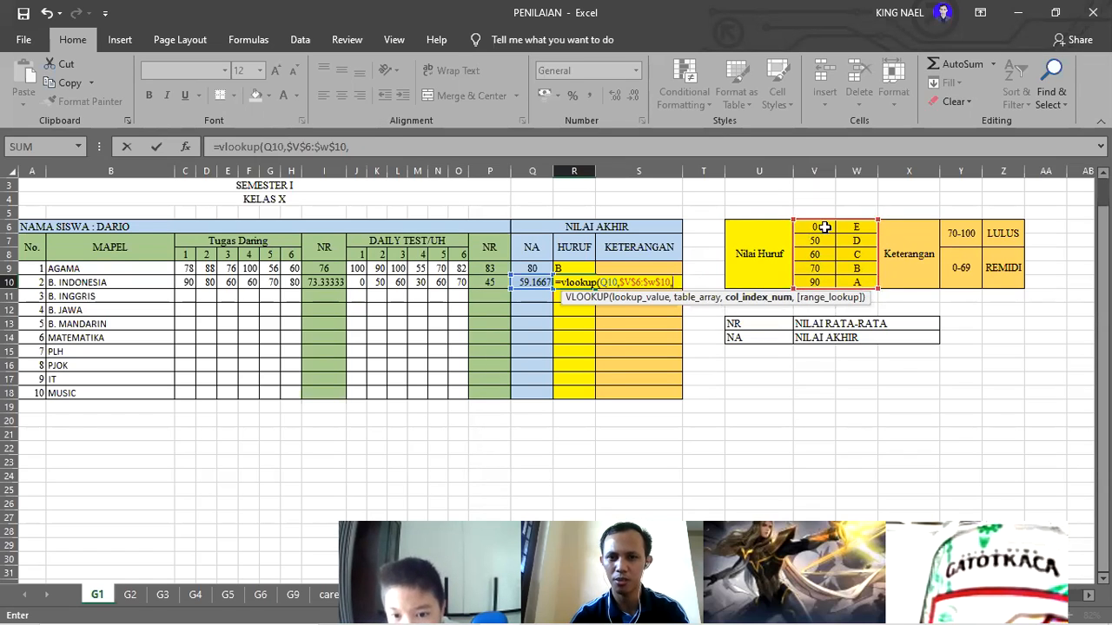
text(2,)
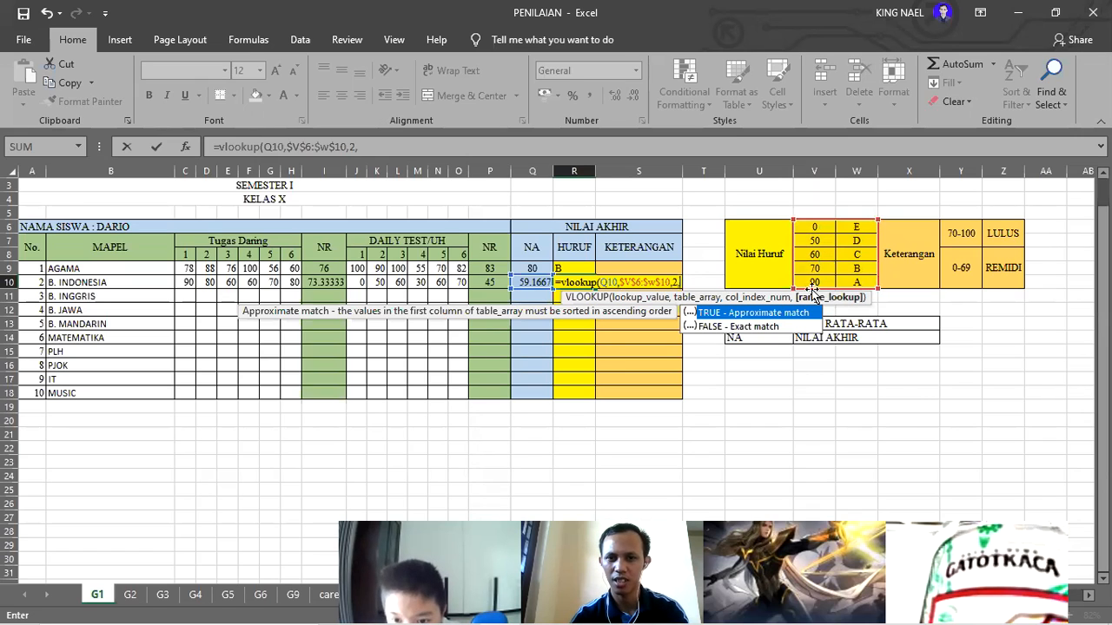
text(TRUE))
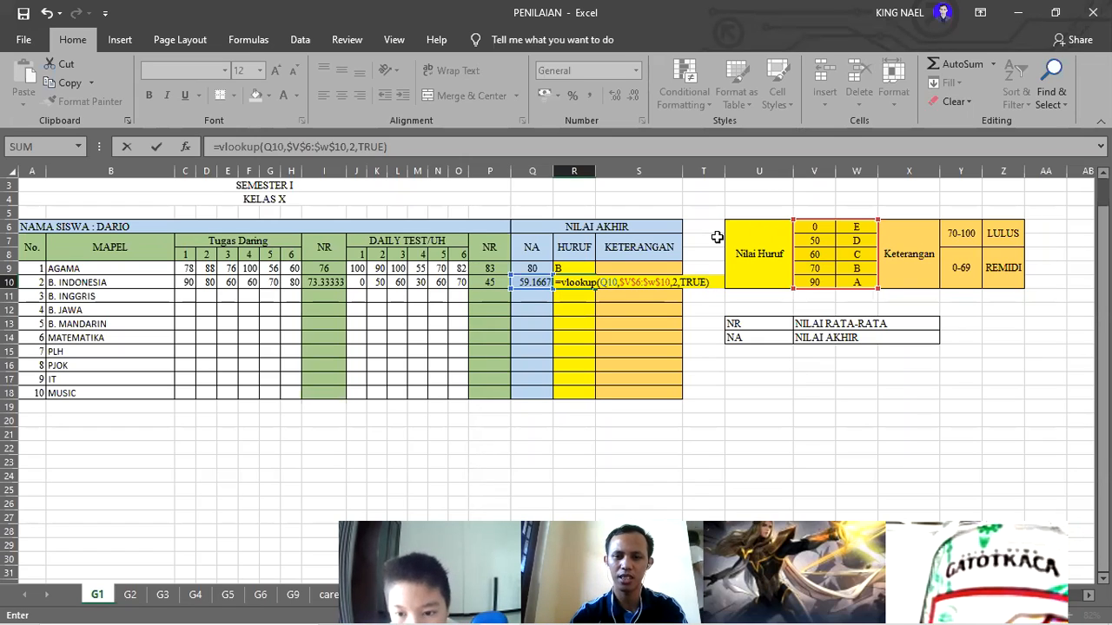
key(Return)
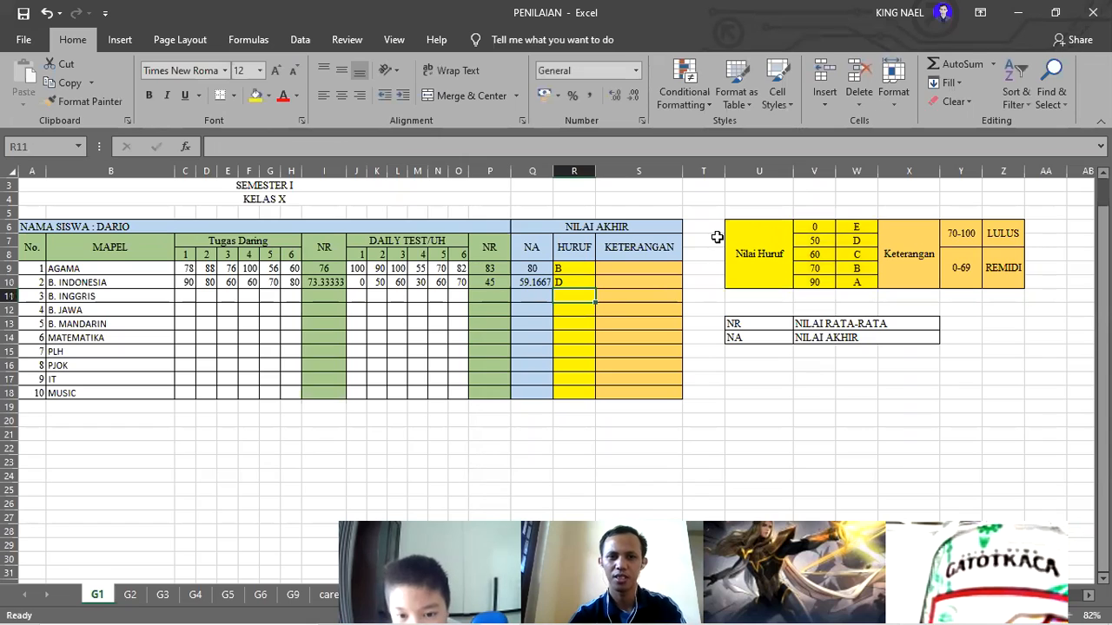
click(569, 283)
click(613, 287)
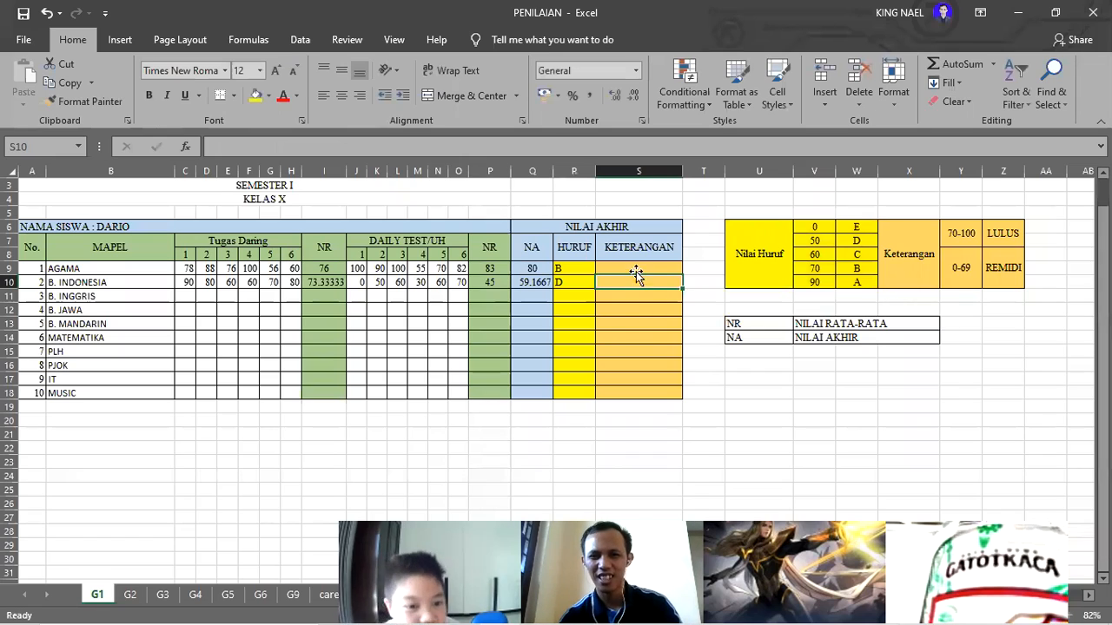
click(563, 270)
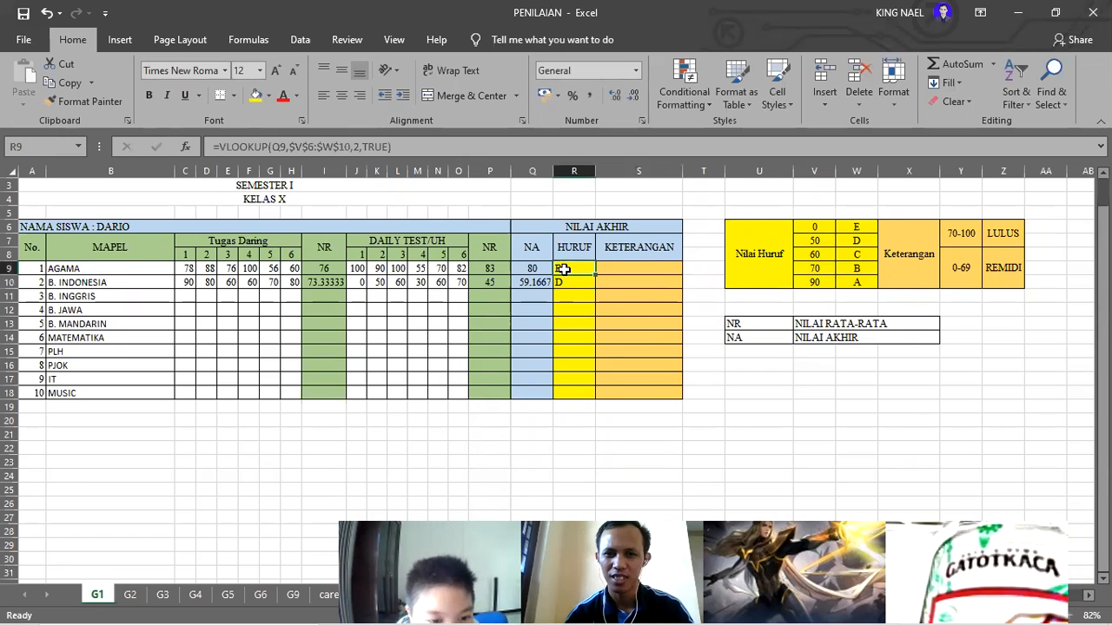
click(564, 282)
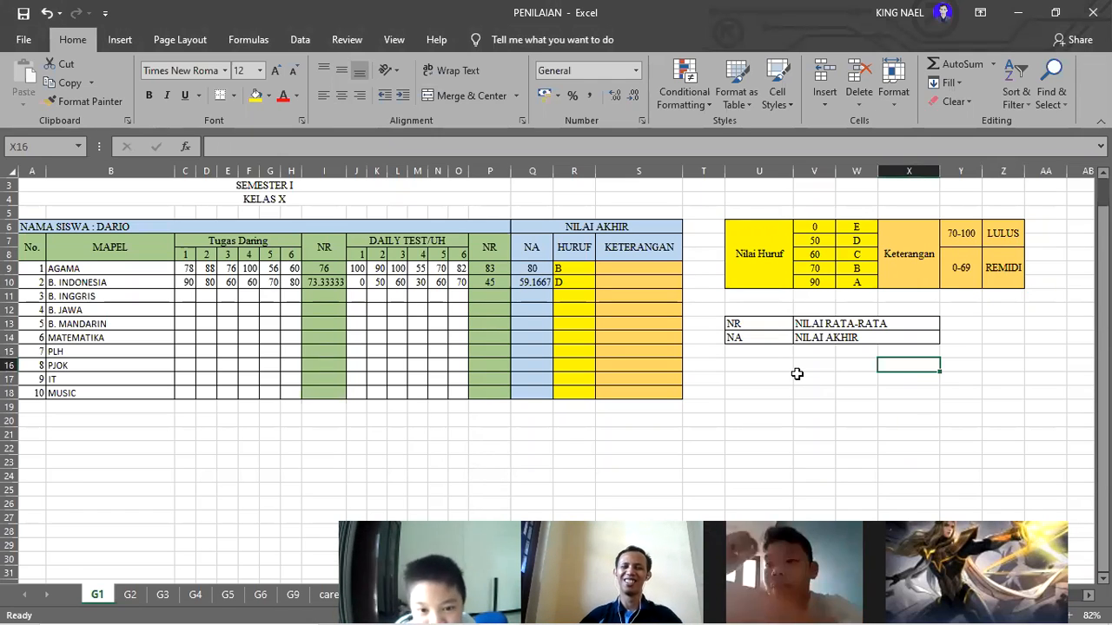
click(616, 266)
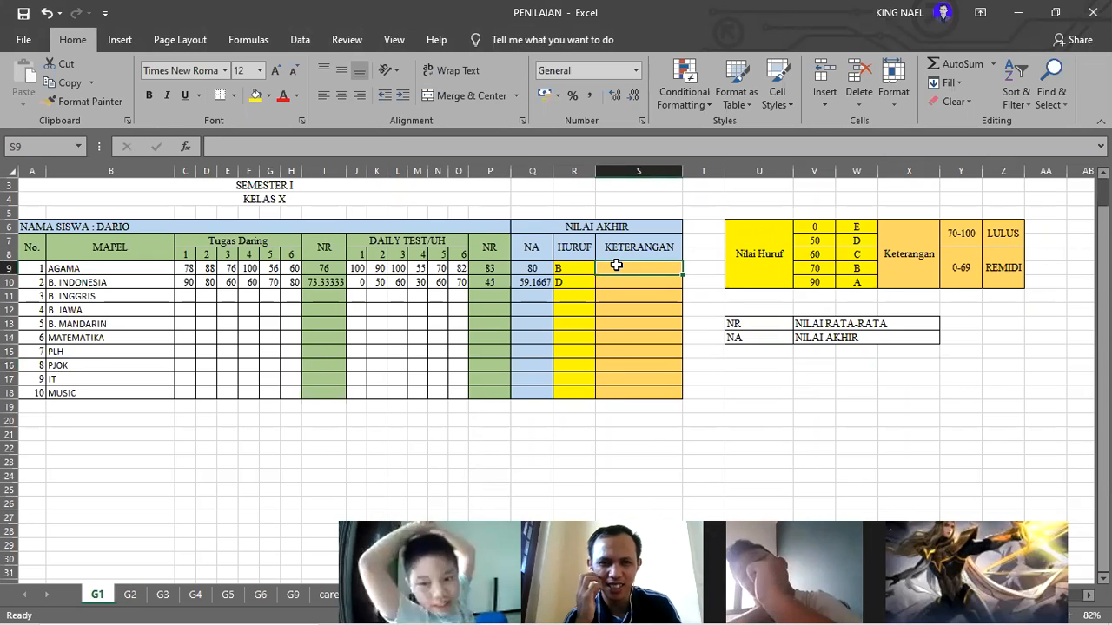
text(=if)
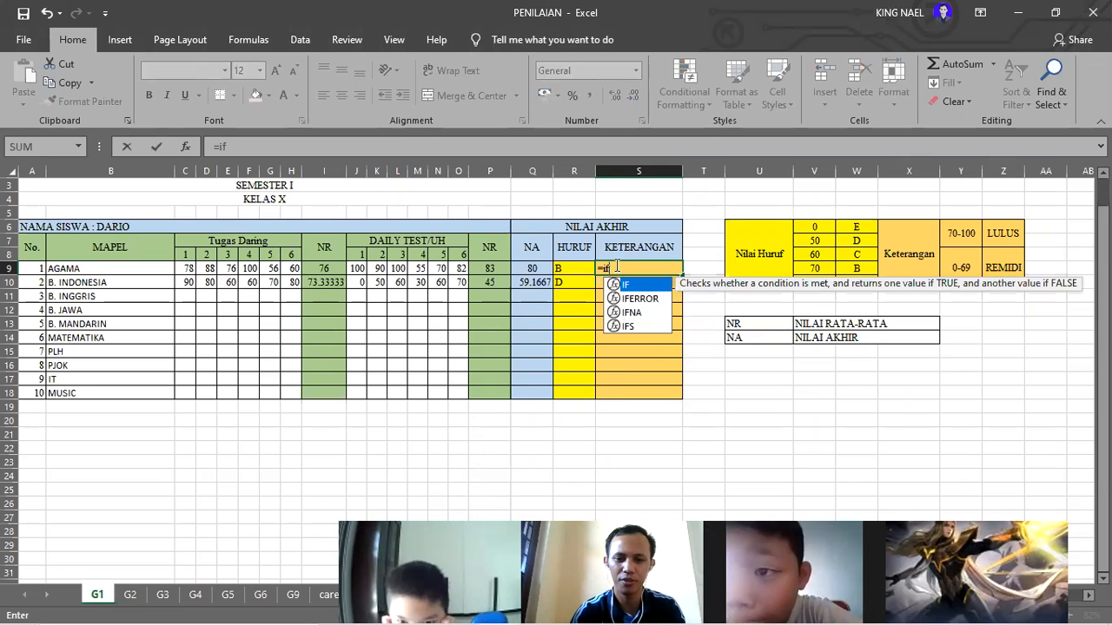
text(()
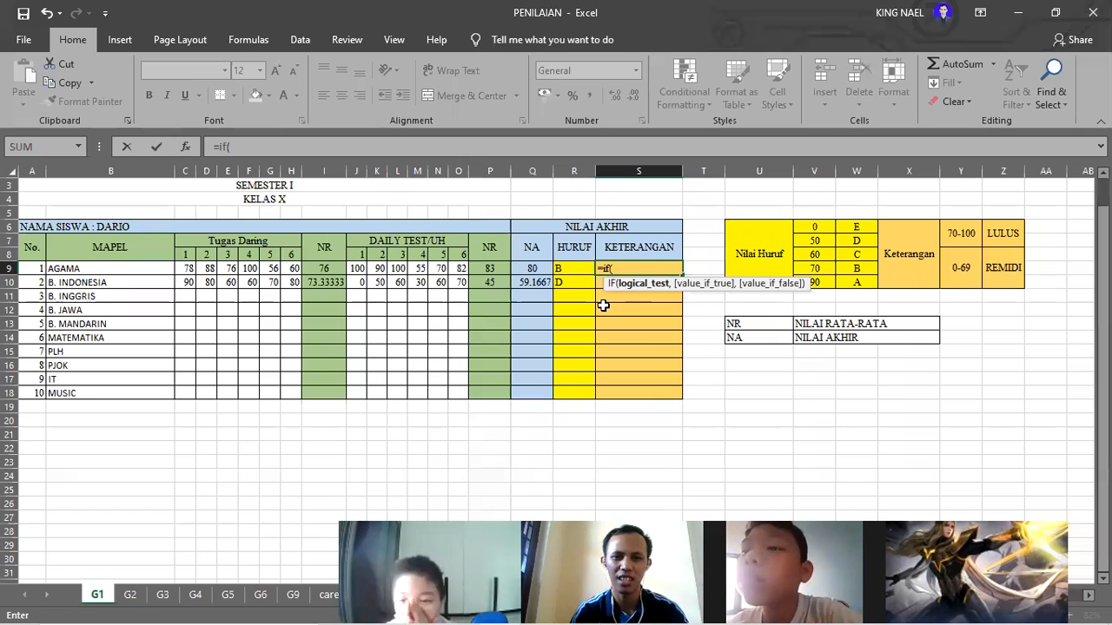
key(BackSpace)
key(BackSpace)
key(BackSpace)
key(BackSpace)
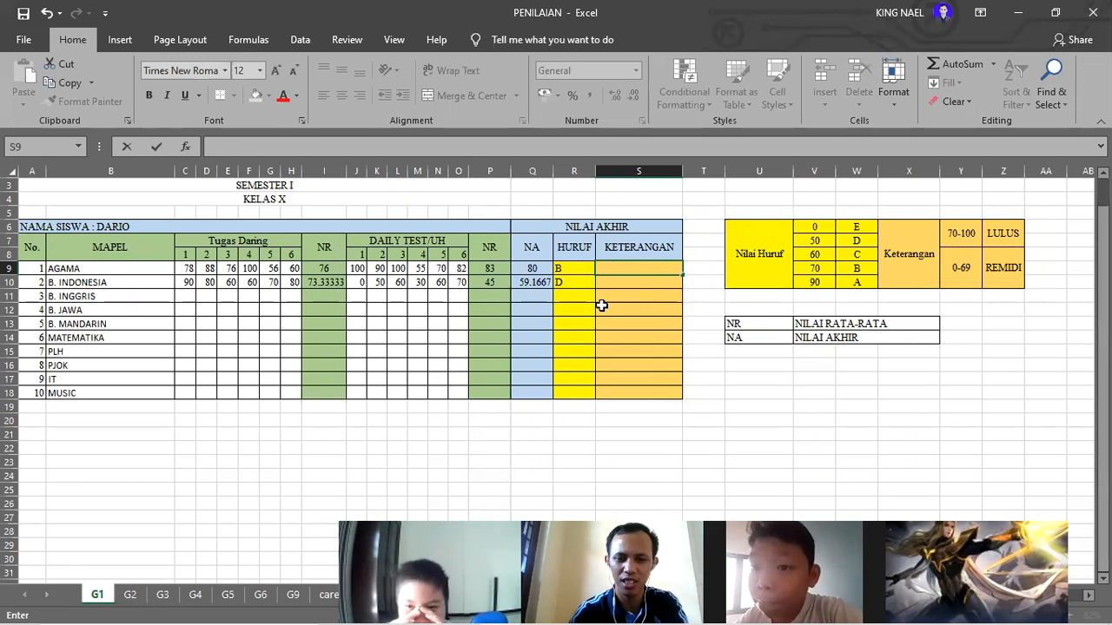
Step: Start AGAMA's KETERANGAN formula in S9 as an IF that tests Q9>70 and returns "LULUS" when true
text(=i)
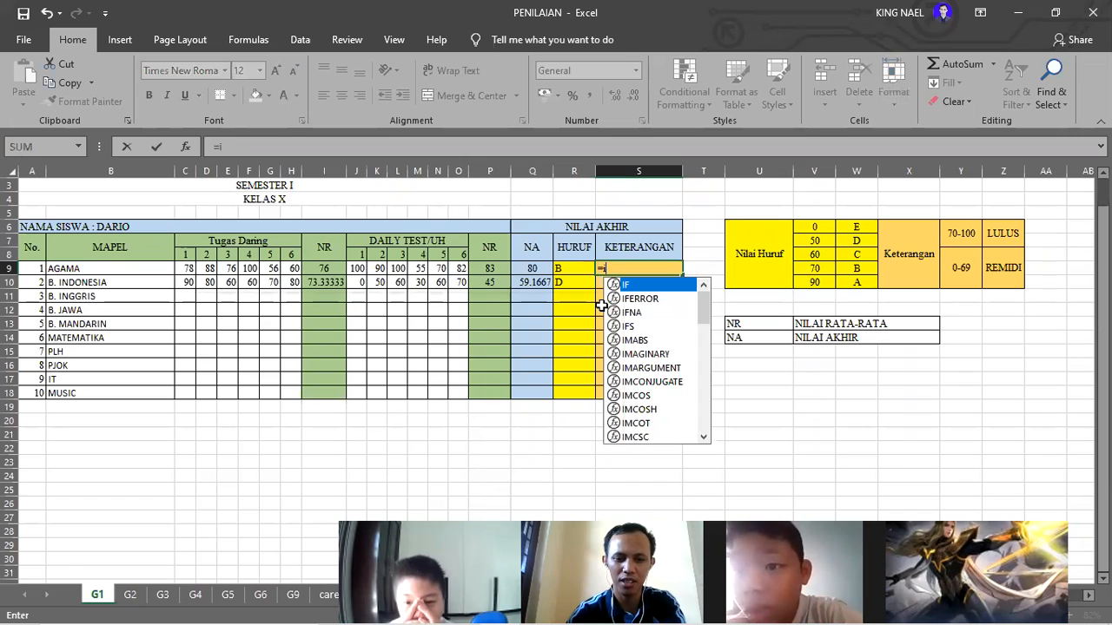
text(f()
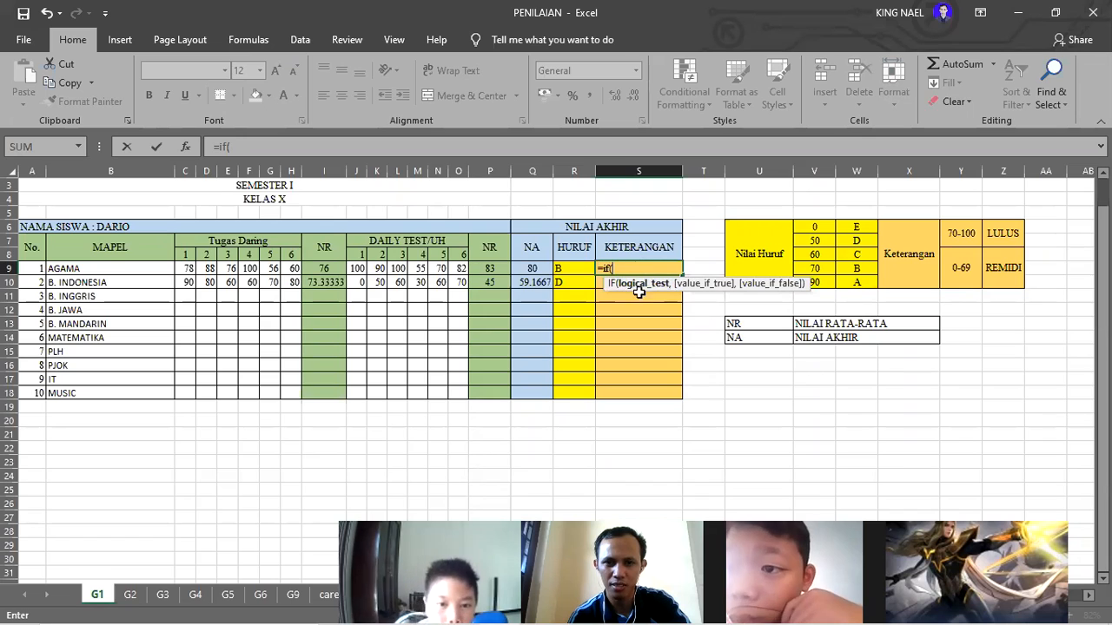
click(532, 270)
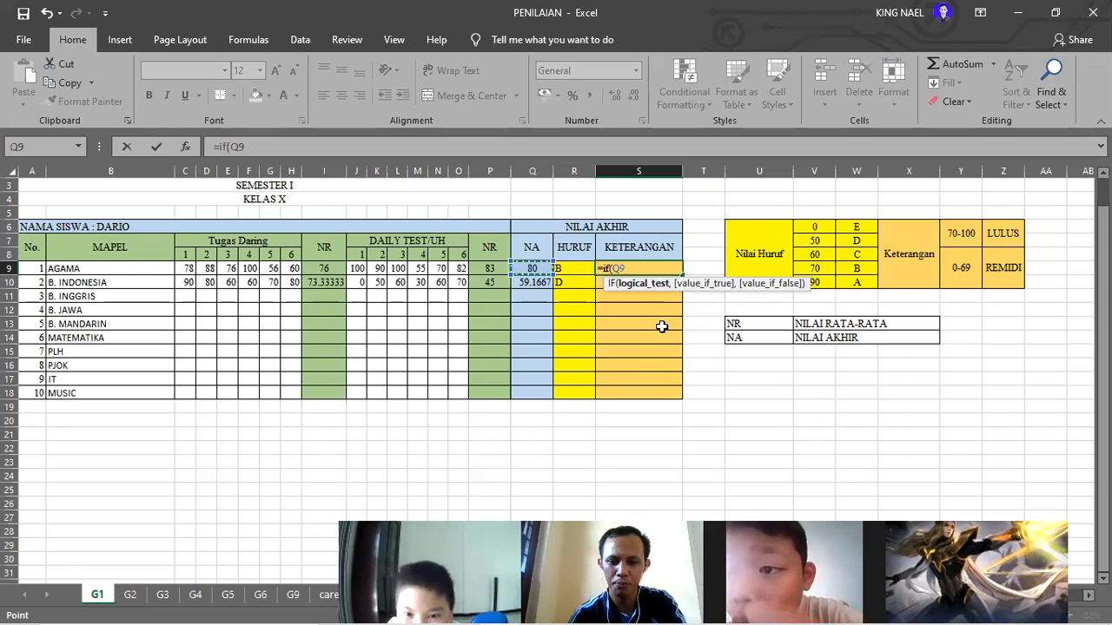
text(>)
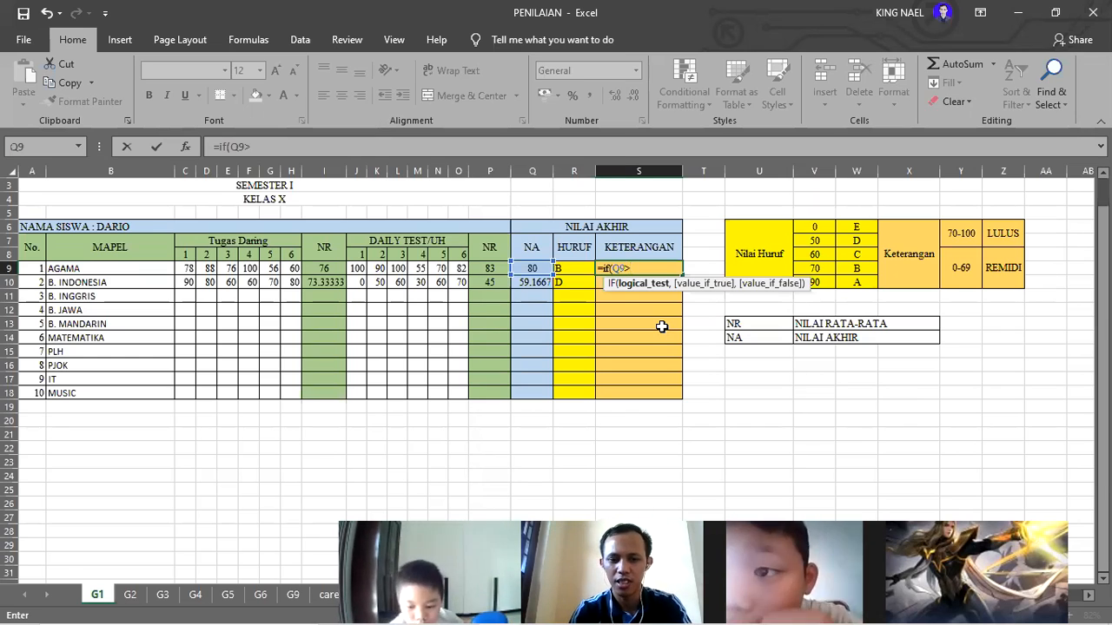
text(70)
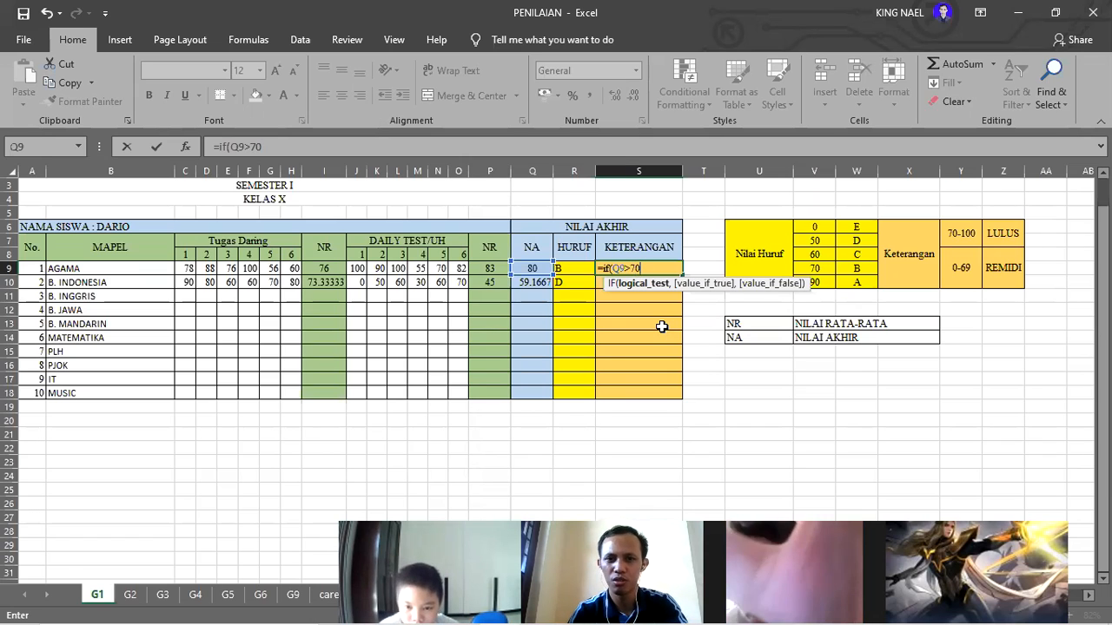
text(,)
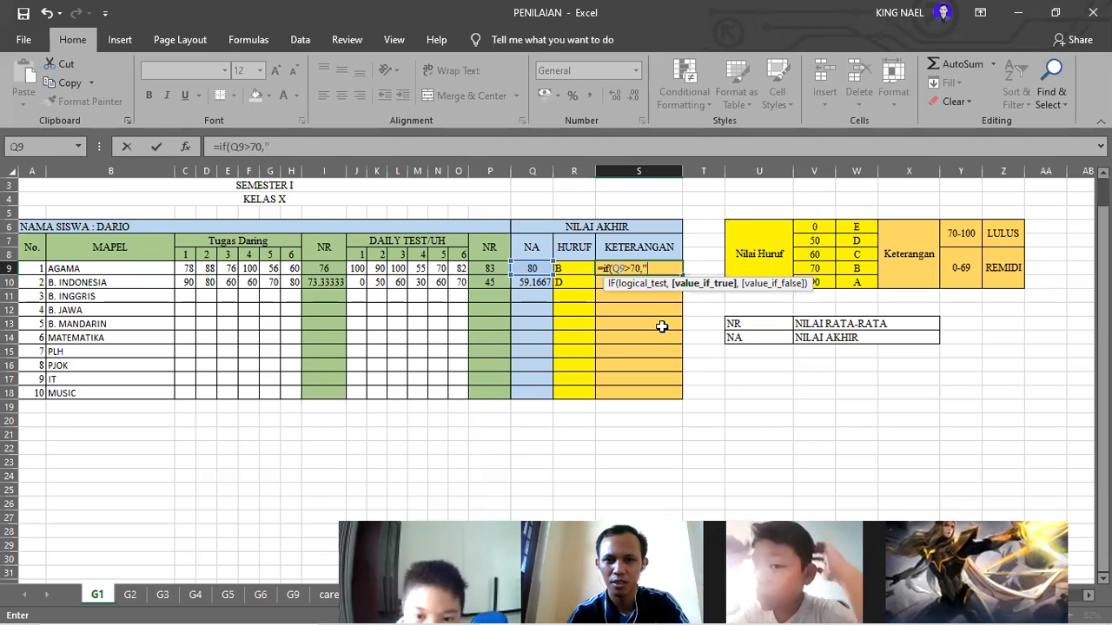
text(LULUS)
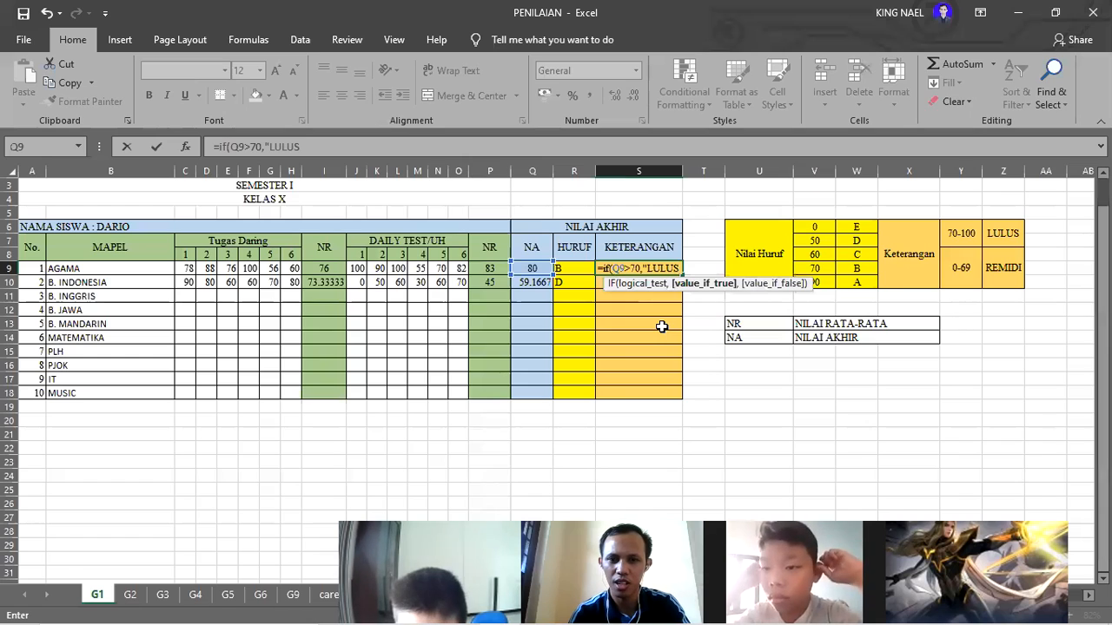
text(,)
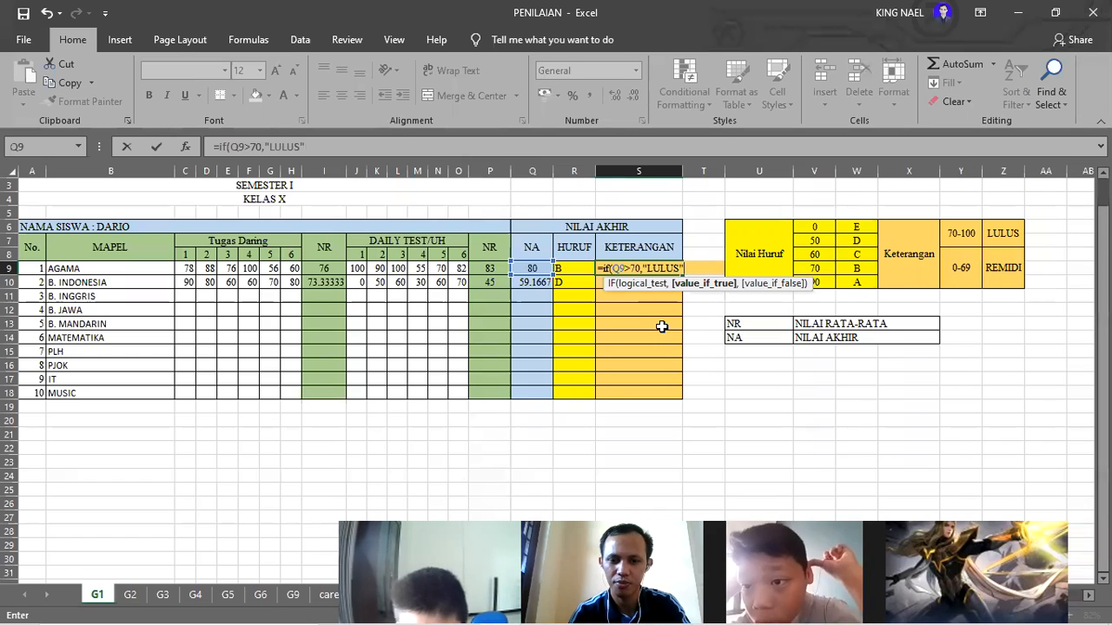
Step: Complete the IF formula in S9 with "REMIDI" as the false result, so it reads =IF(Q9>70,"LULUS","REMIDI")
text(,RE)
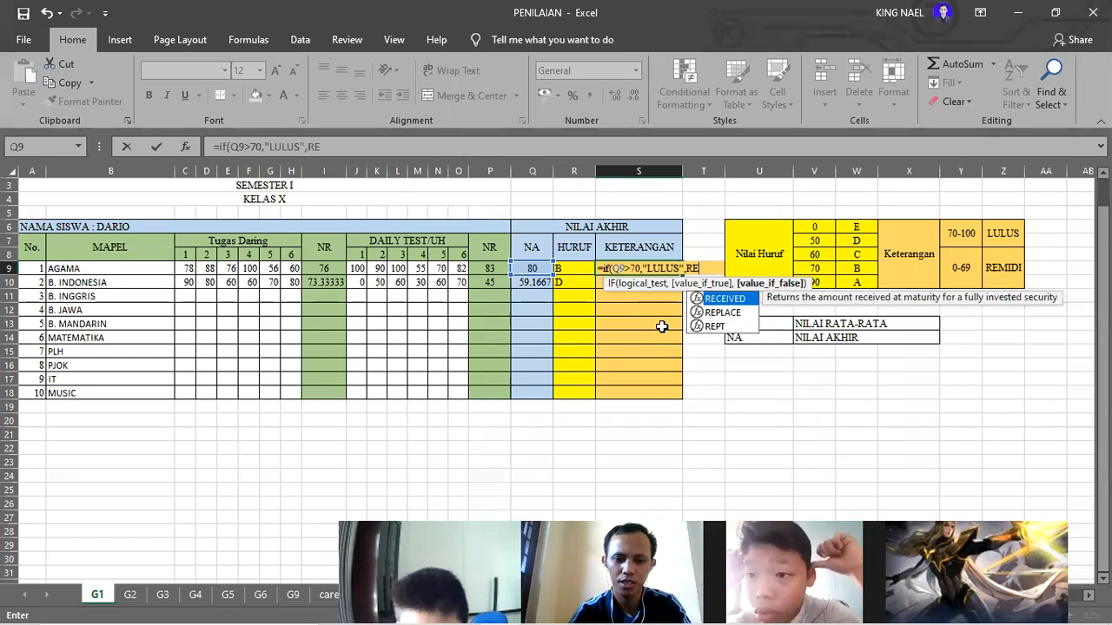
text(MIDI)
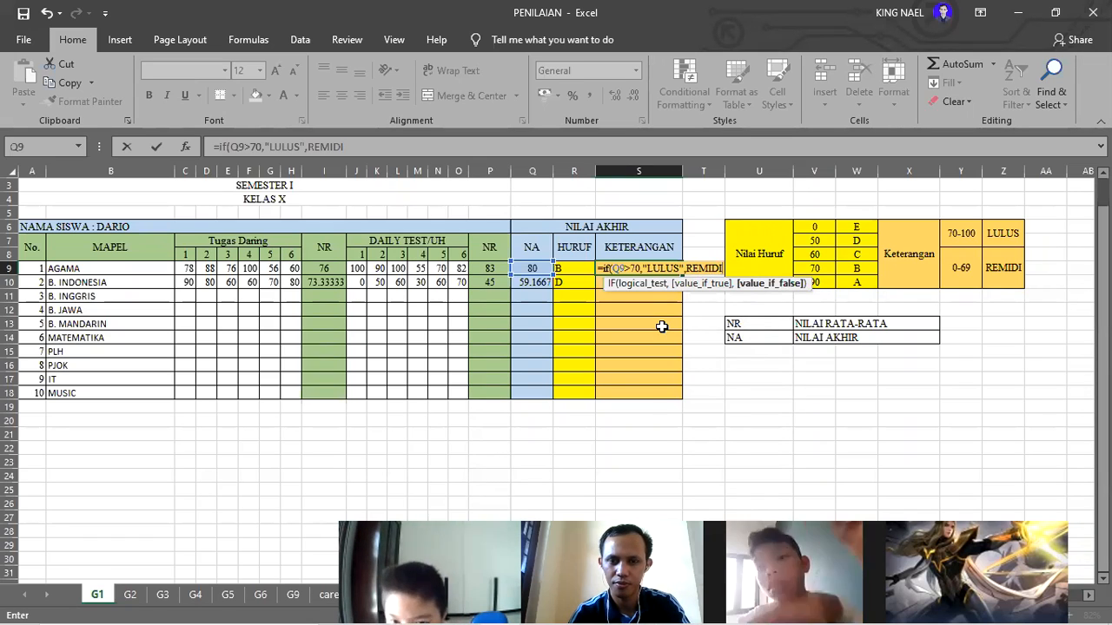
text(")
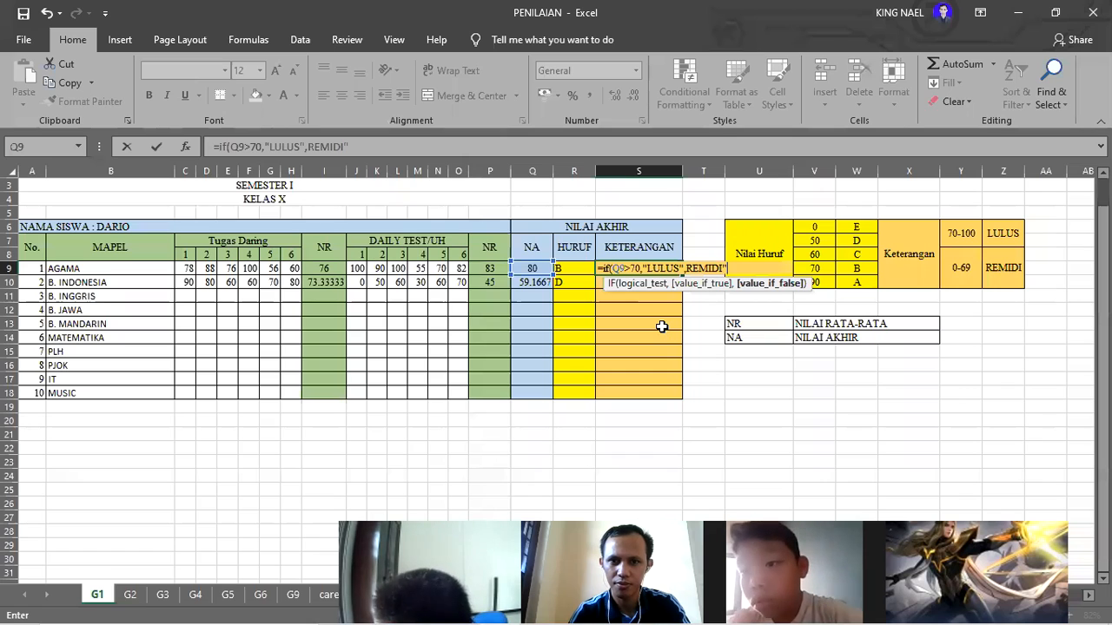
key(Return)
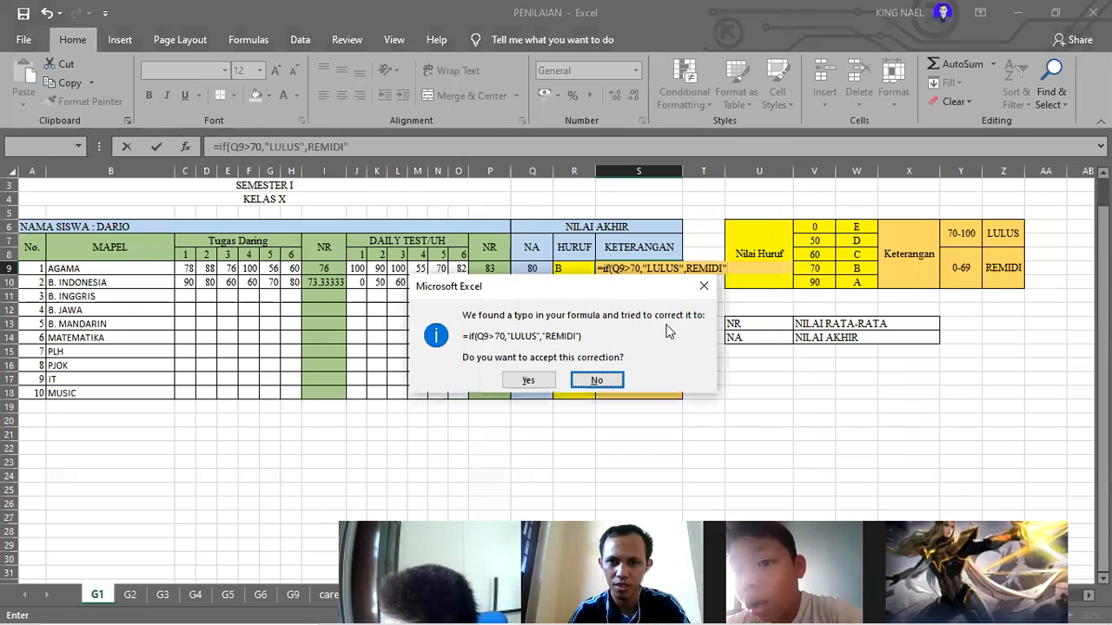
click(703, 287)
click(730, 258)
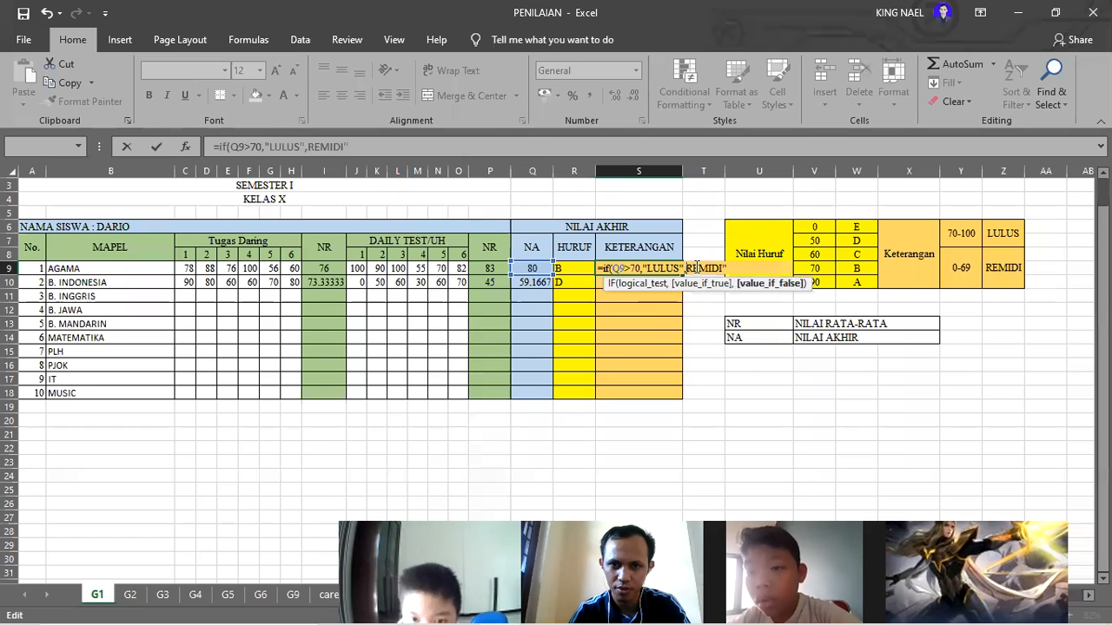
text(")
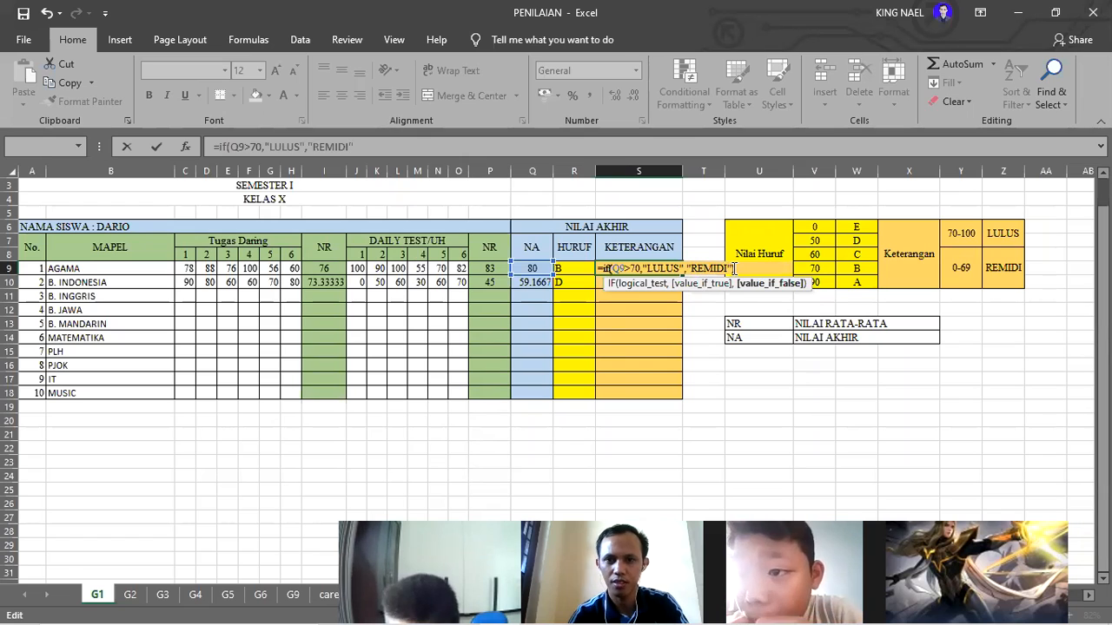
text())
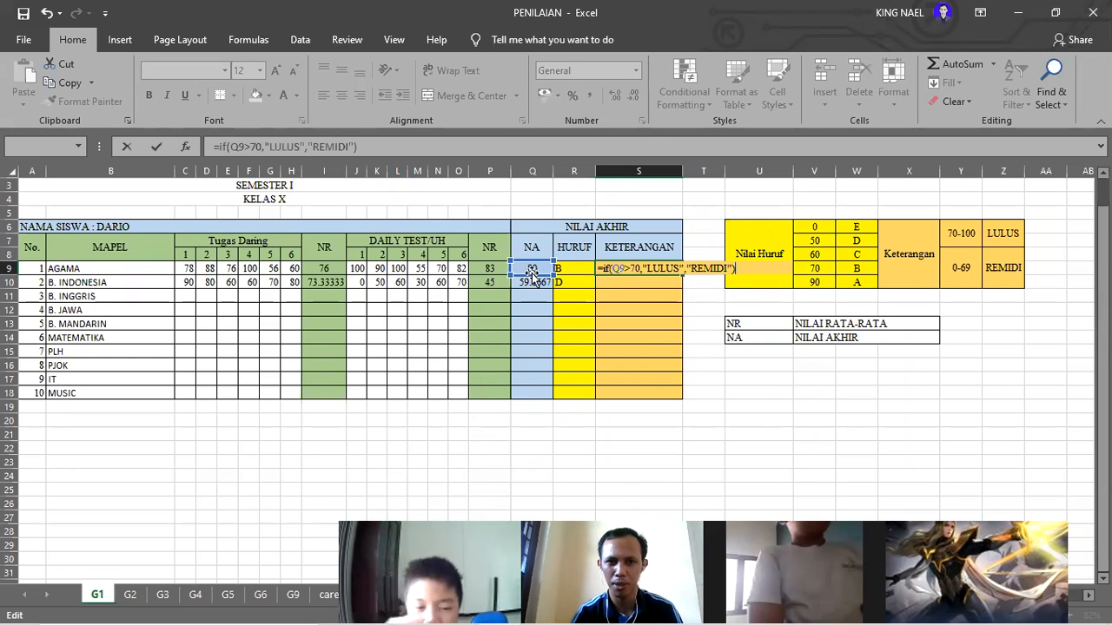
click(675, 268)
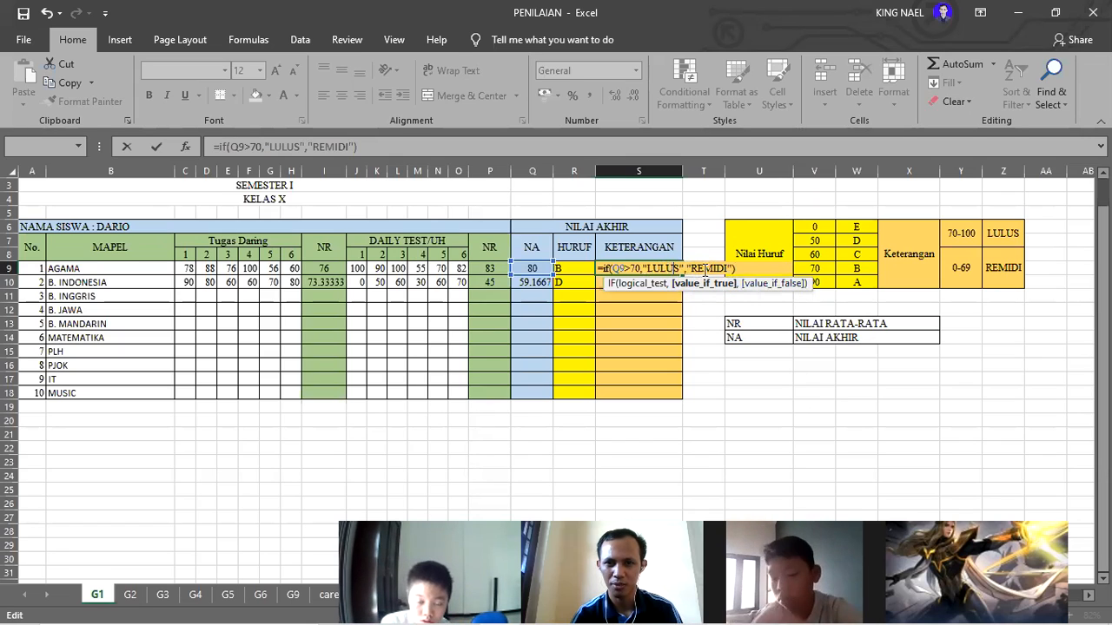
click(713, 268)
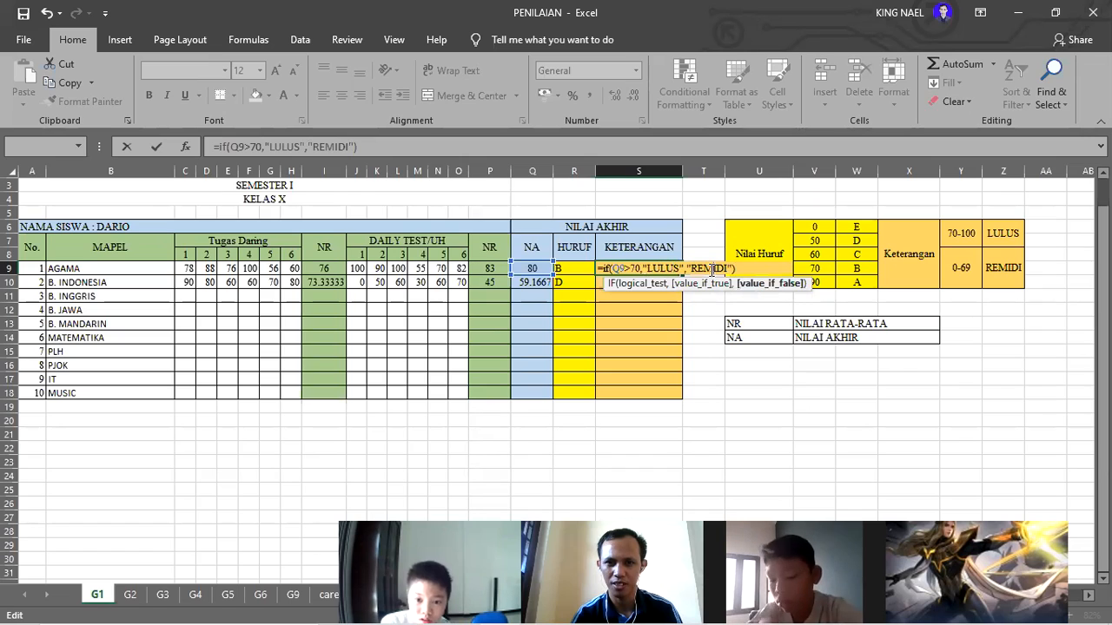
click(663, 268)
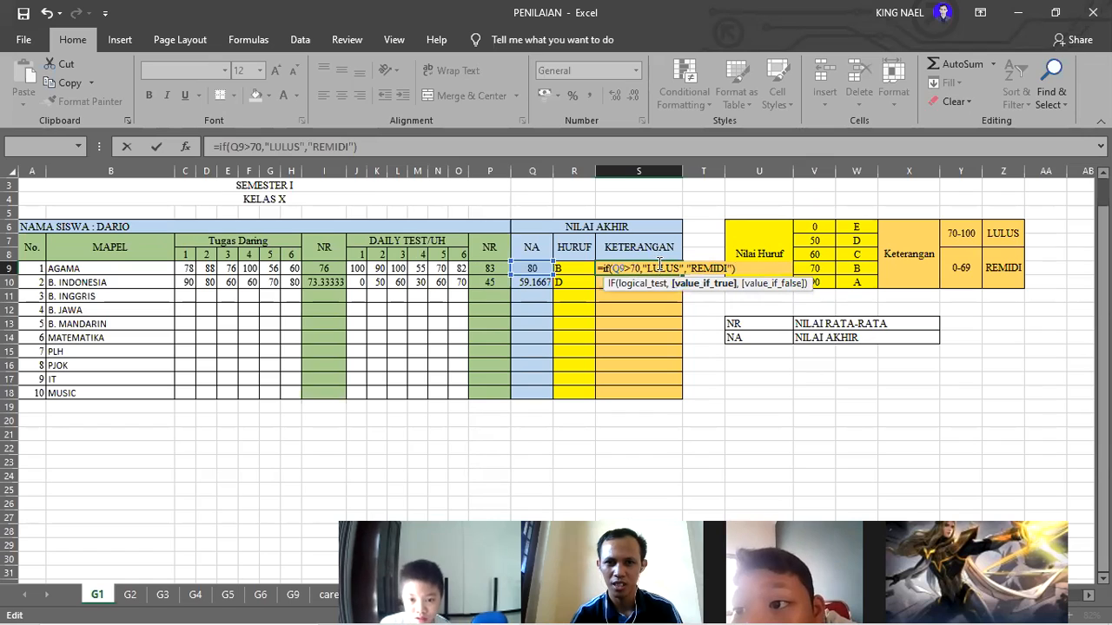
click(714, 268)
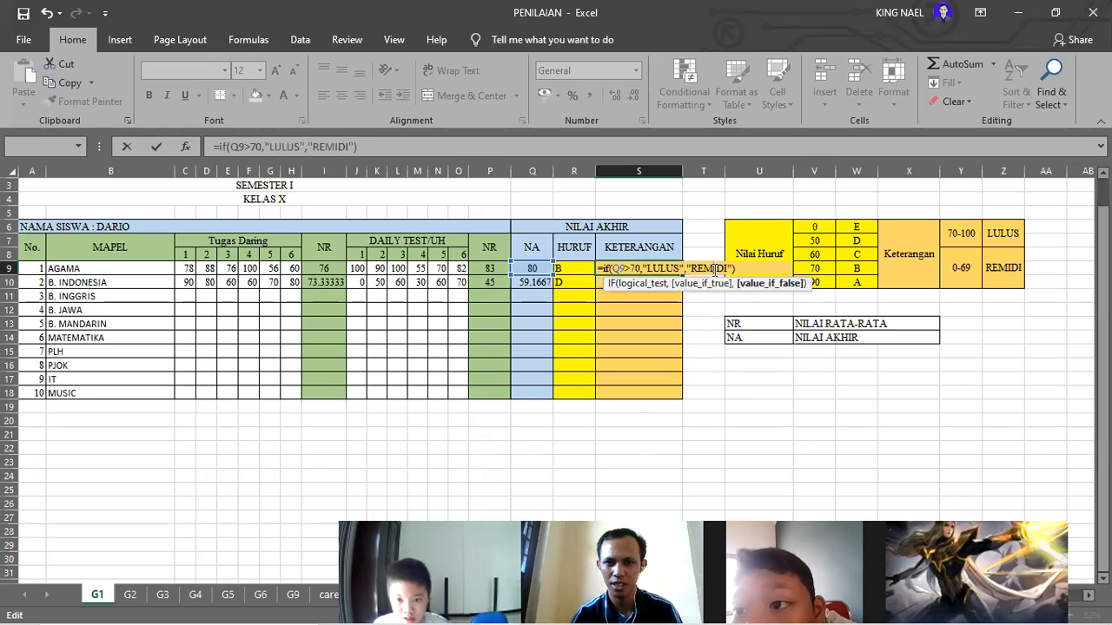
key(Return)
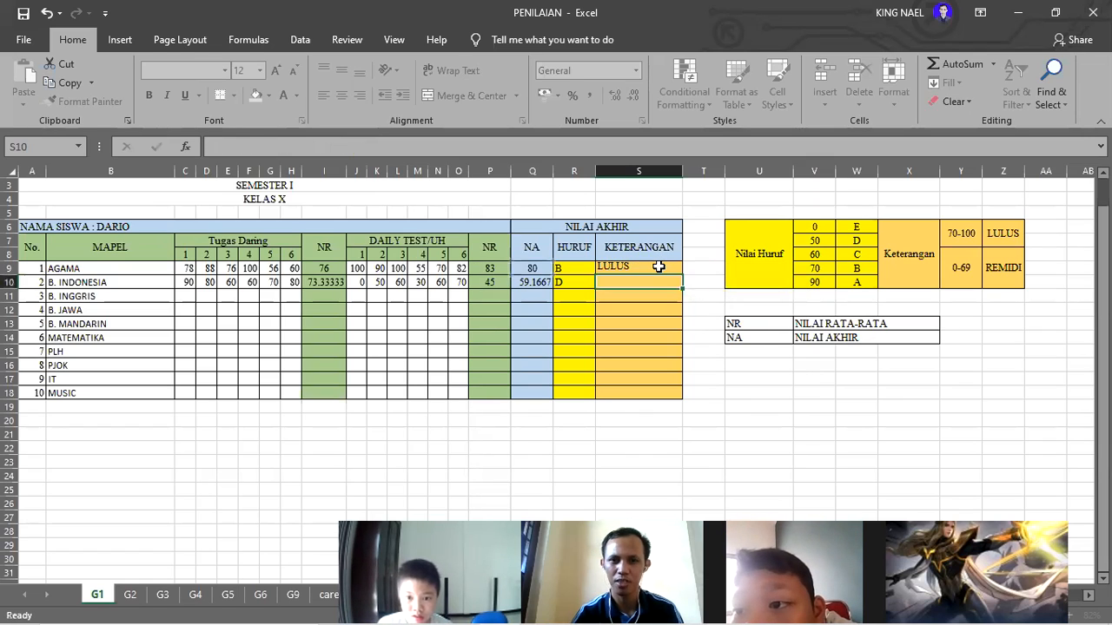
click(625, 268)
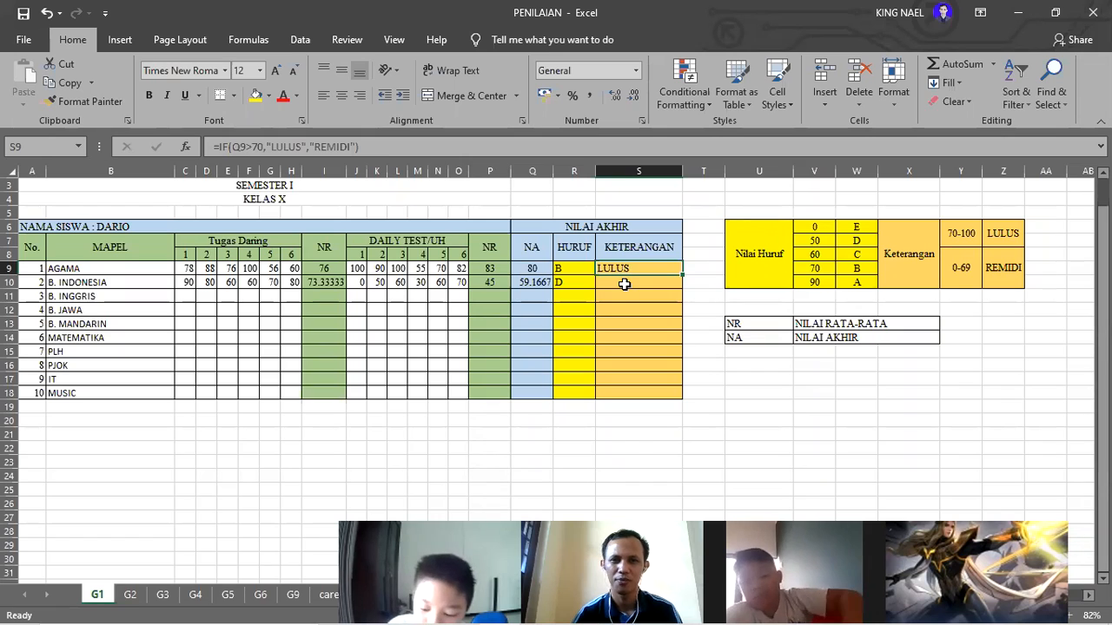
Step: Start B. INDONESIA's KETERANGAN formula in S10 as an IF with the logical test Q10>70
double_click(625, 284)
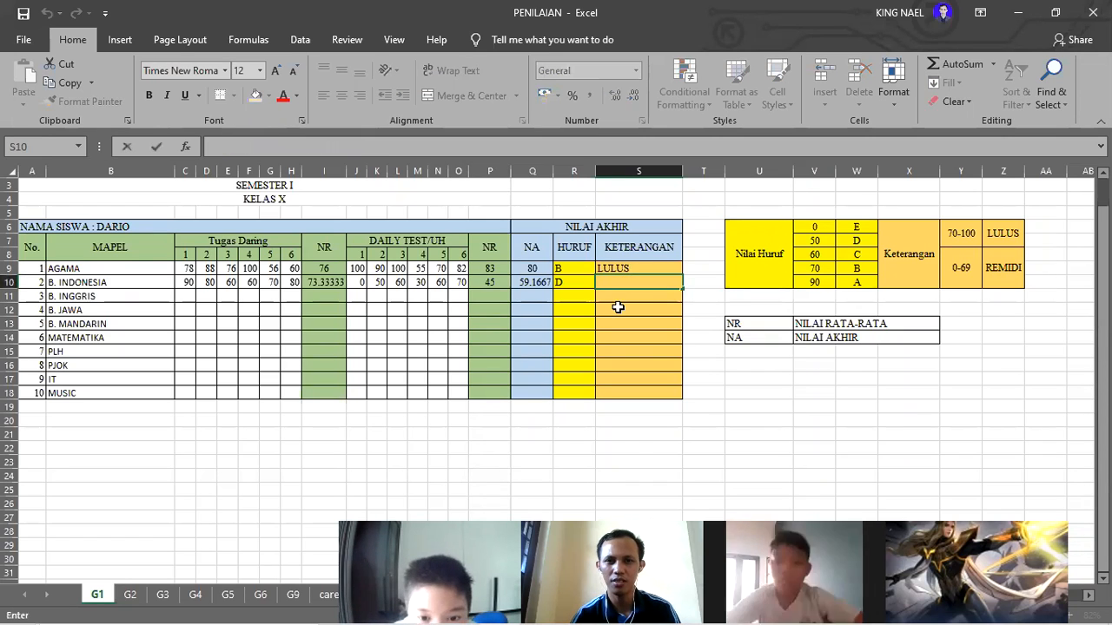
click(617, 308)
click(630, 283)
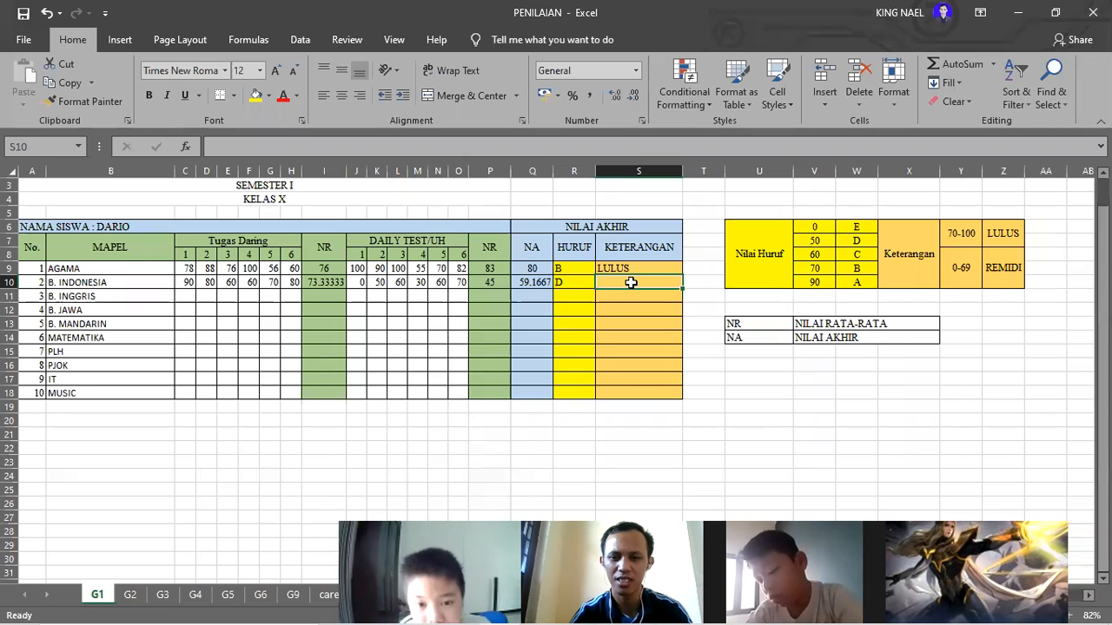
text(=if)
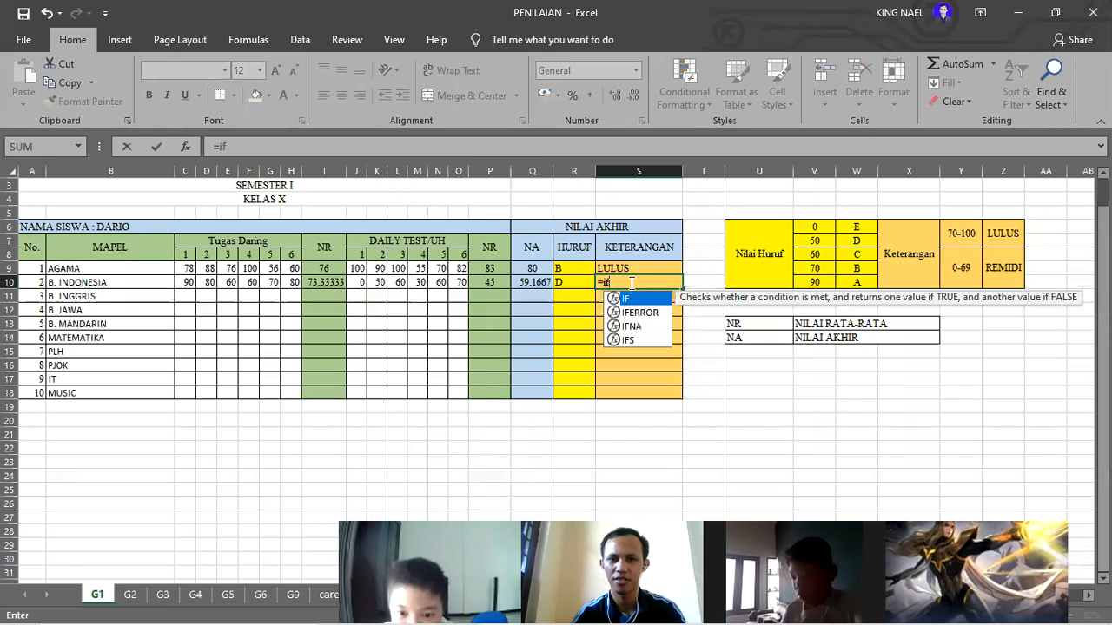
text(()
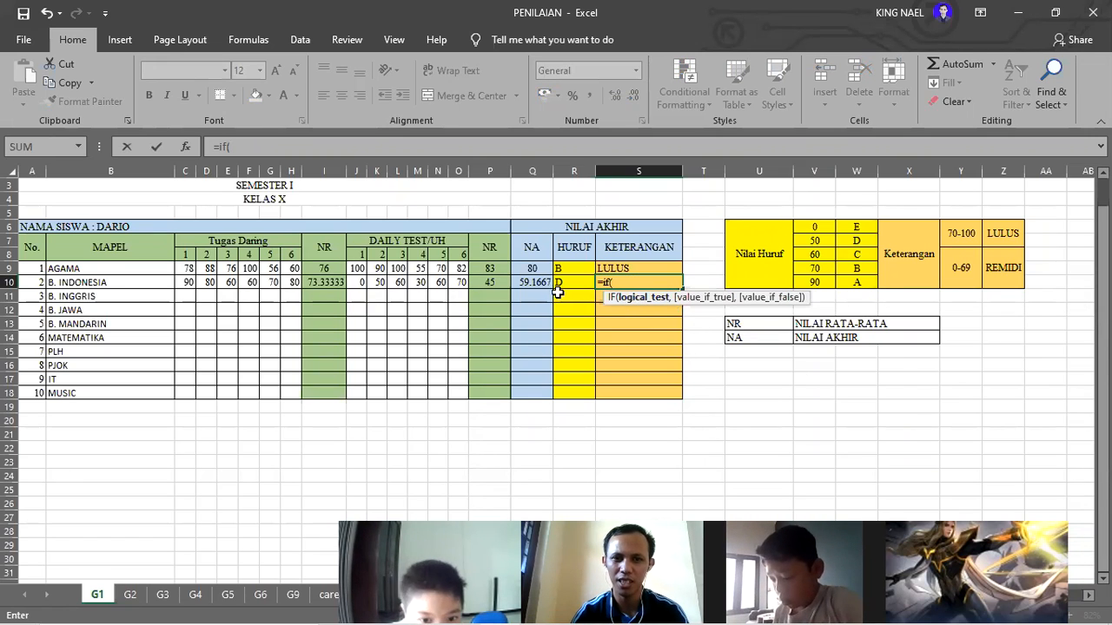
click(535, 289)
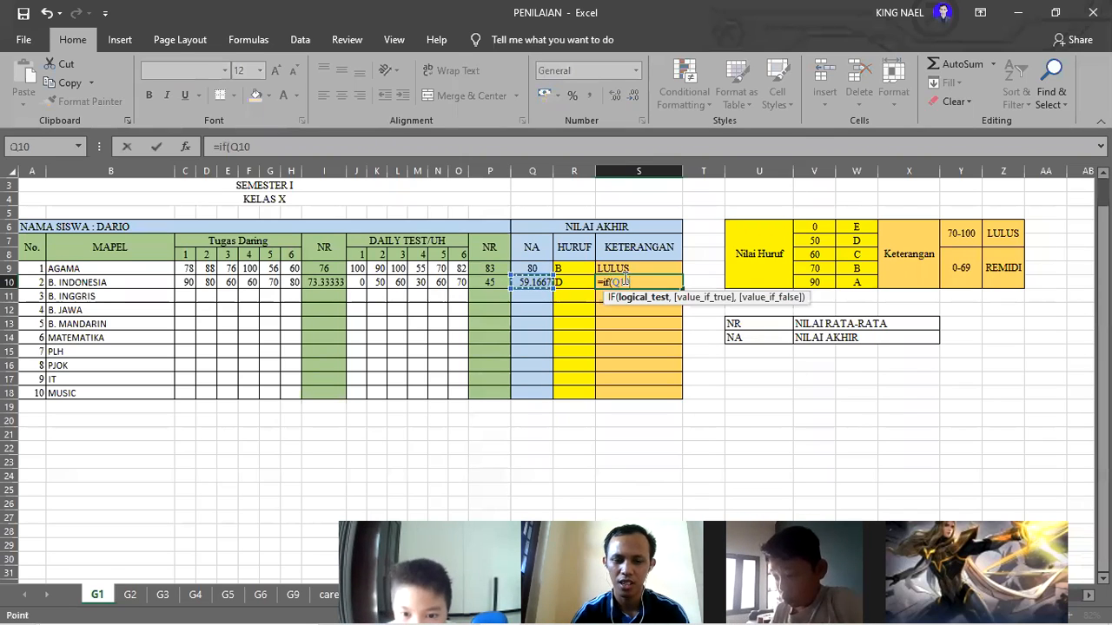
text(>)
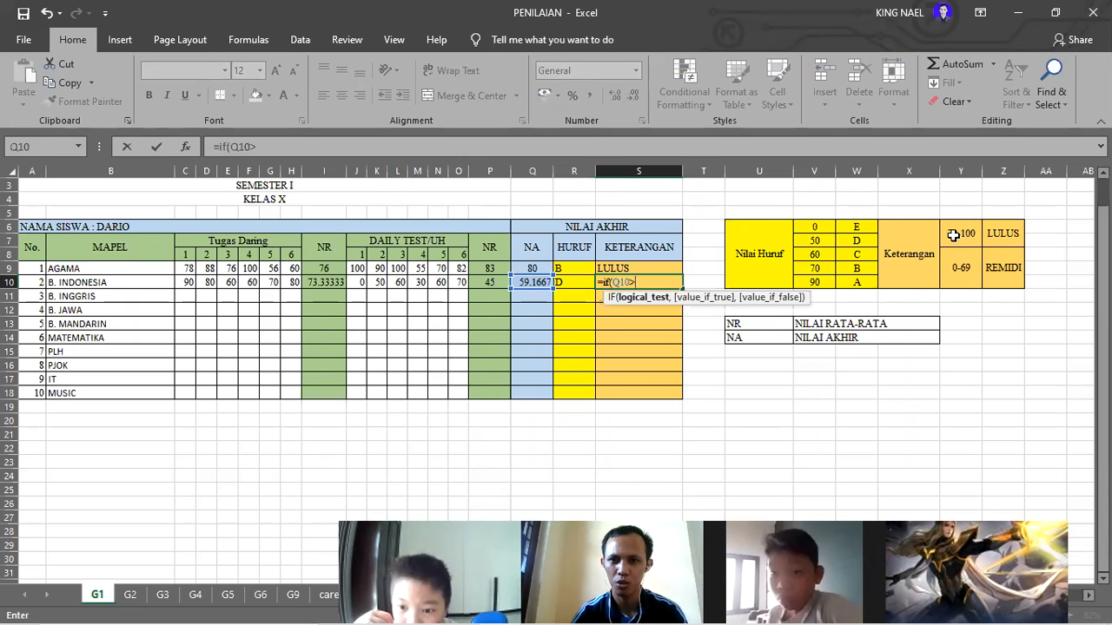
text(70)
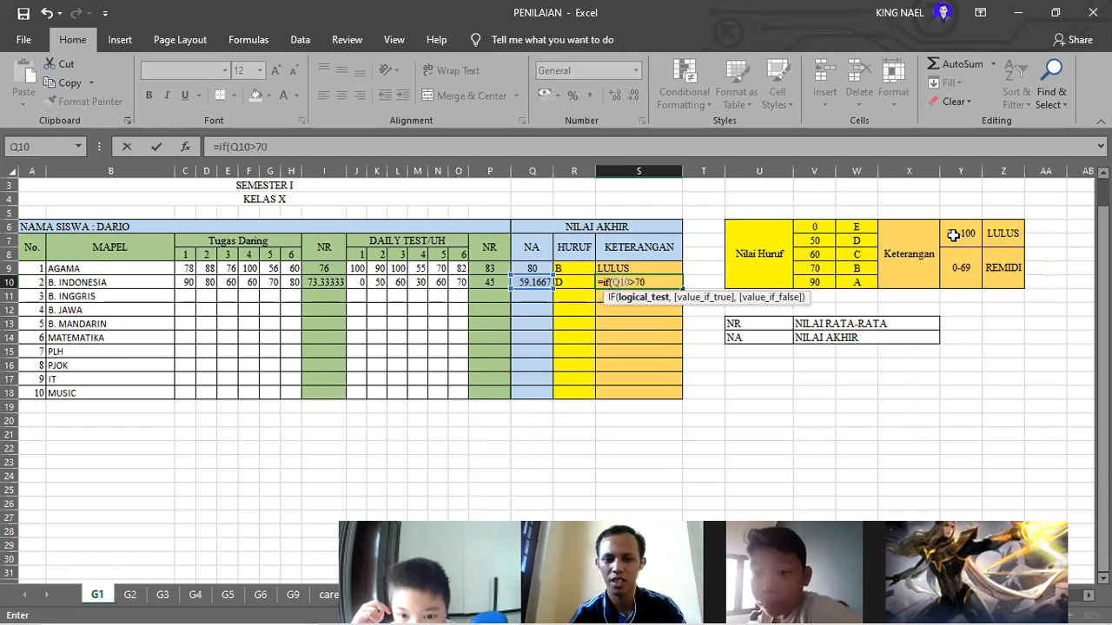
Step: Complete the IF formula in S10 with "LULUS" as the true result and "MENGULANG" as the false result
text(,)
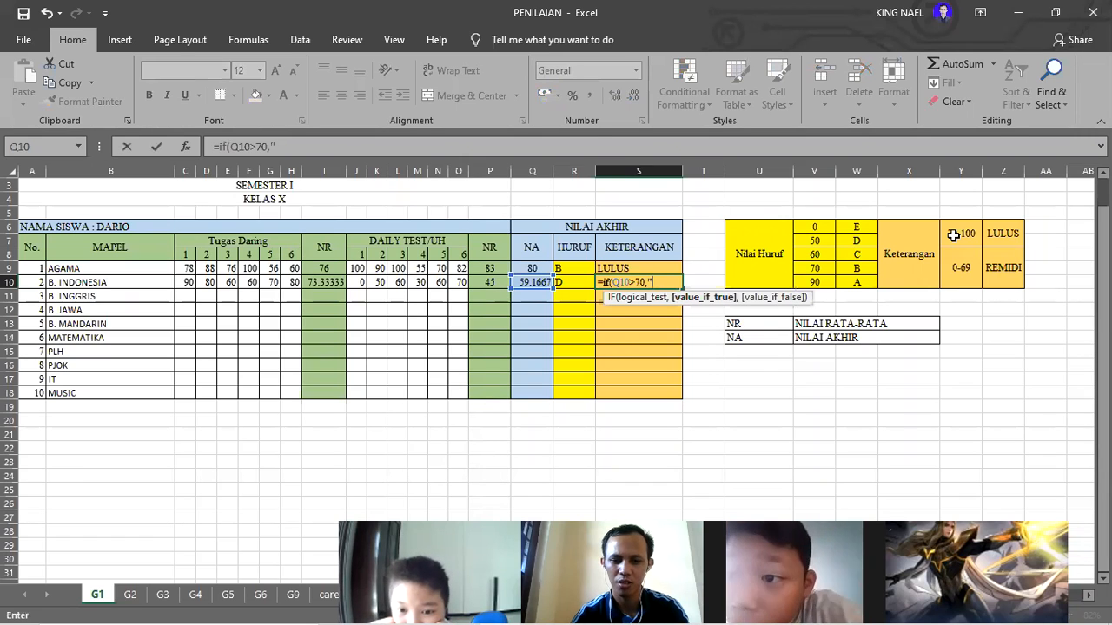
text(LULUS)
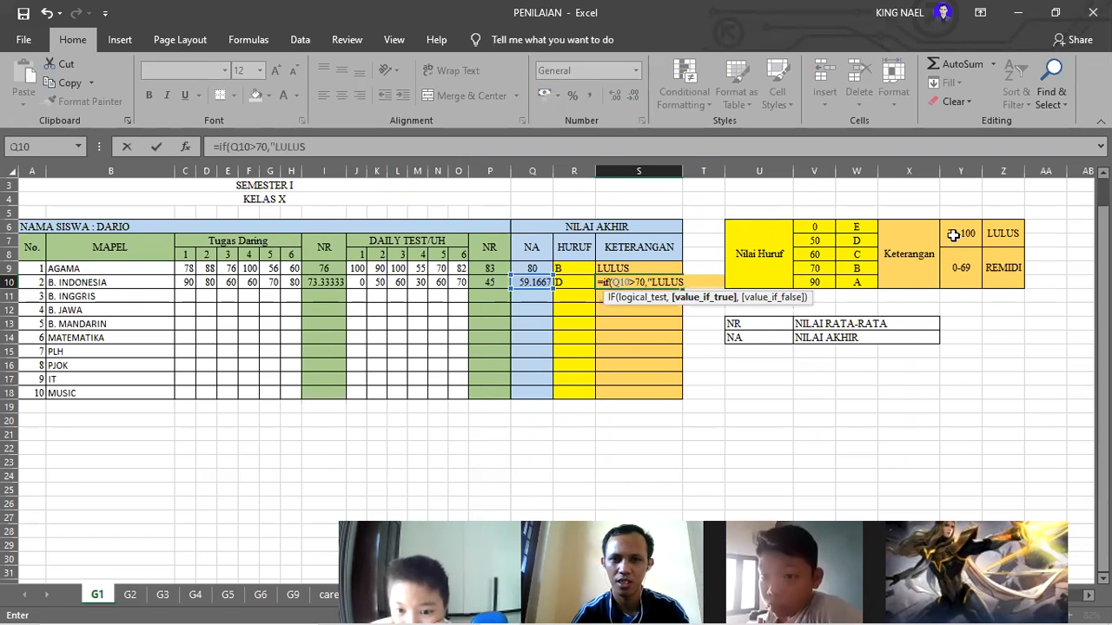
text(")
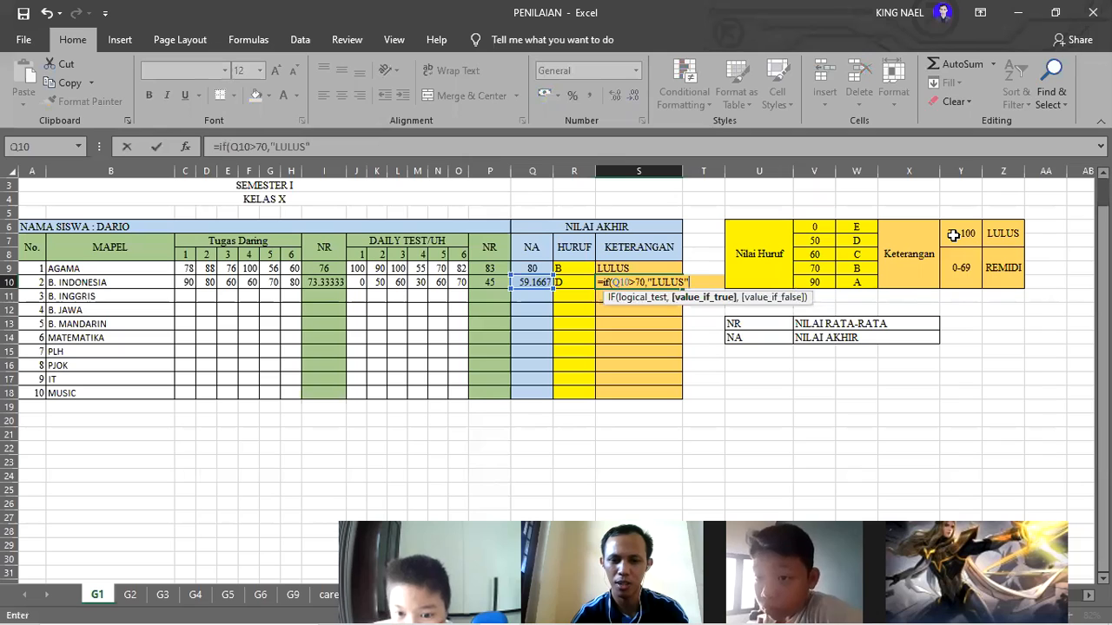
text(,)
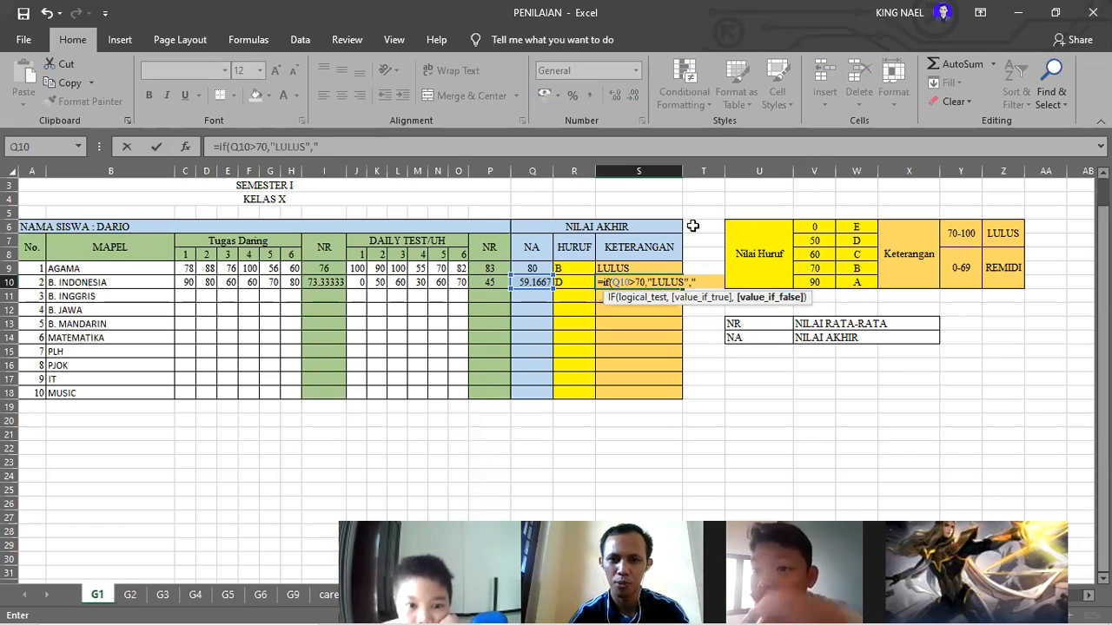
text(MENGULA)
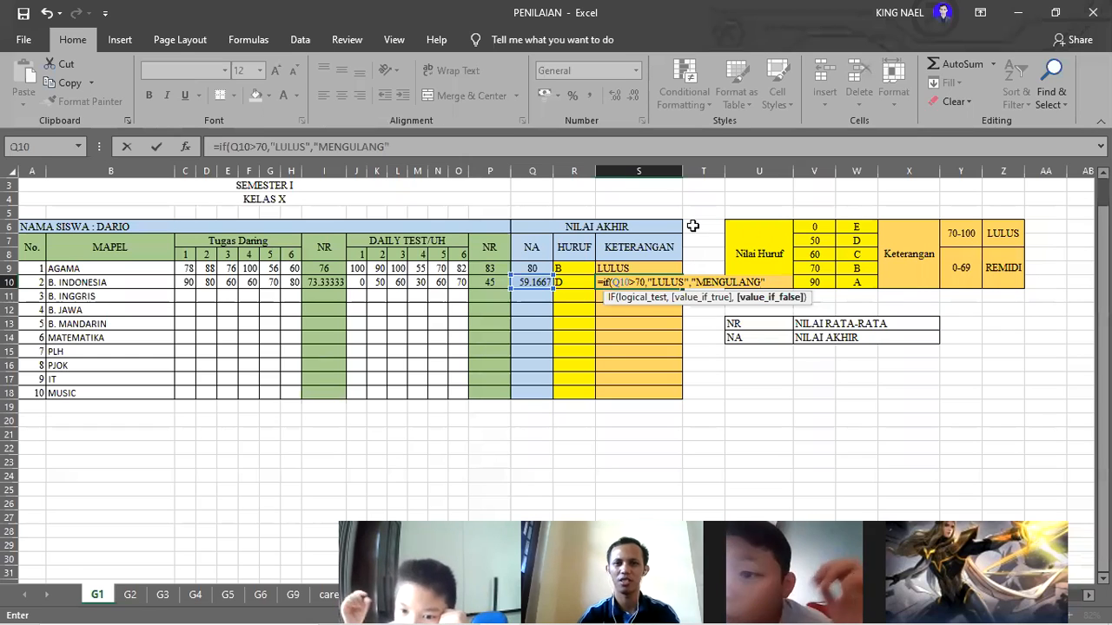
text(NG"))
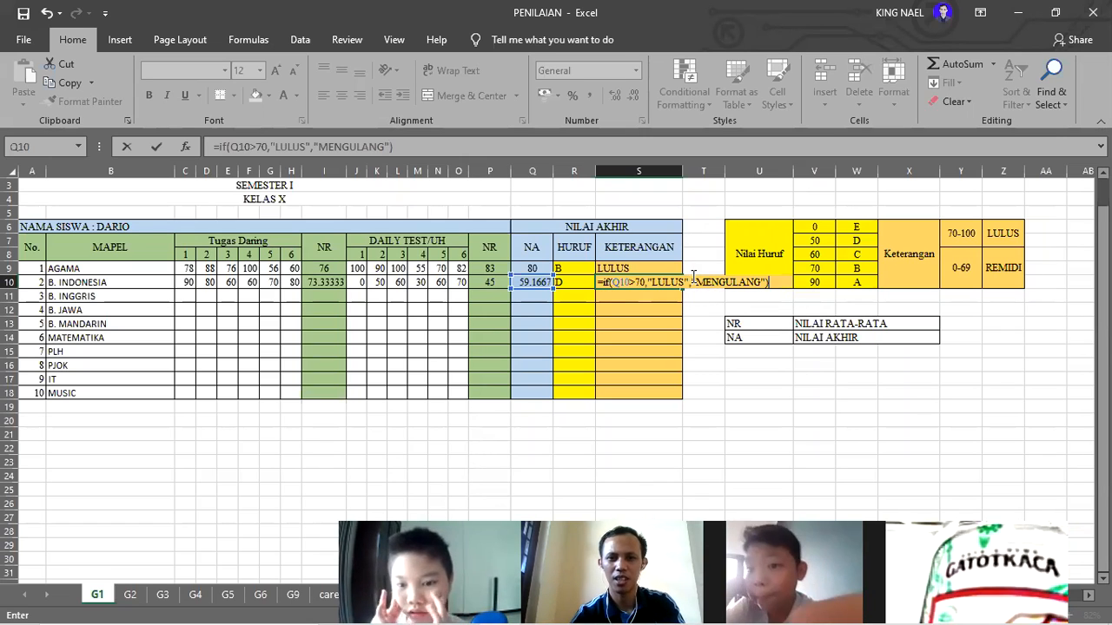
key(Return)
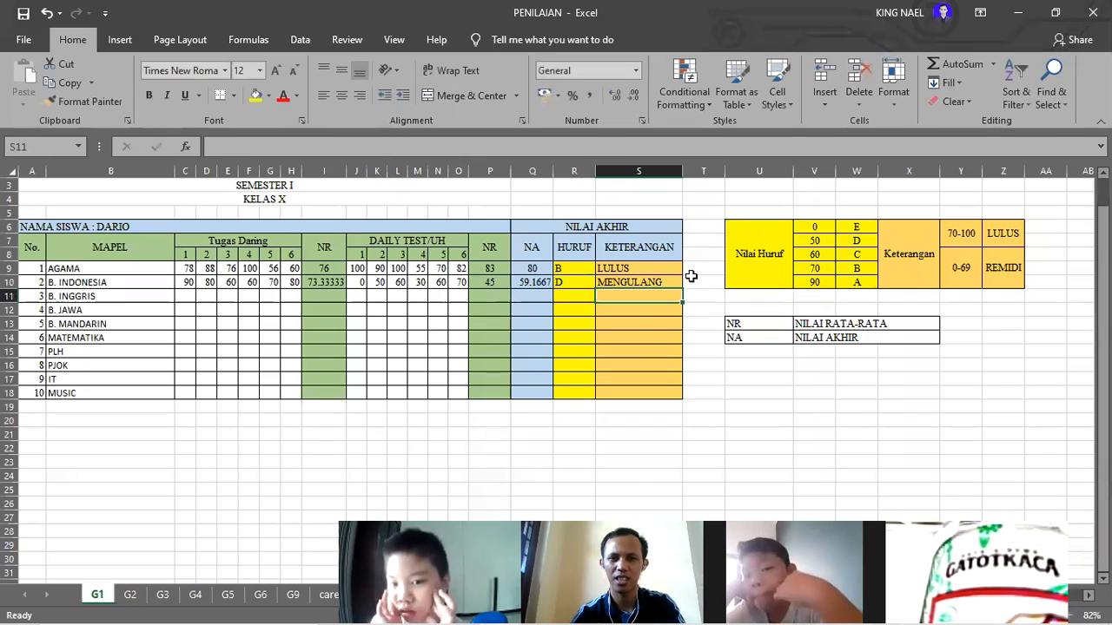
click(640, 283)
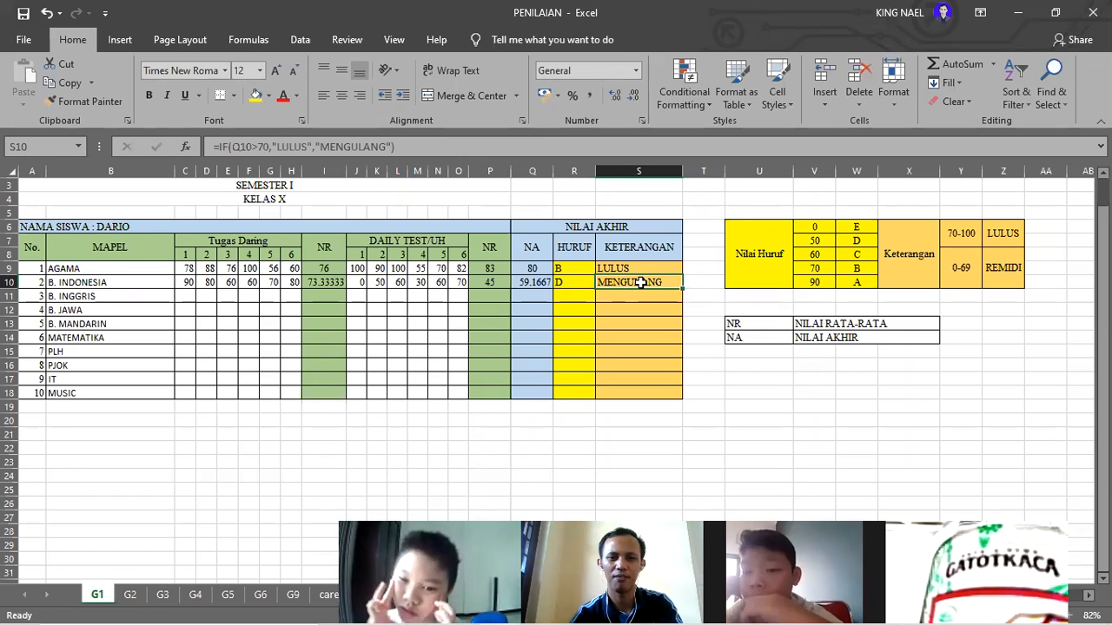
click(524, 284)
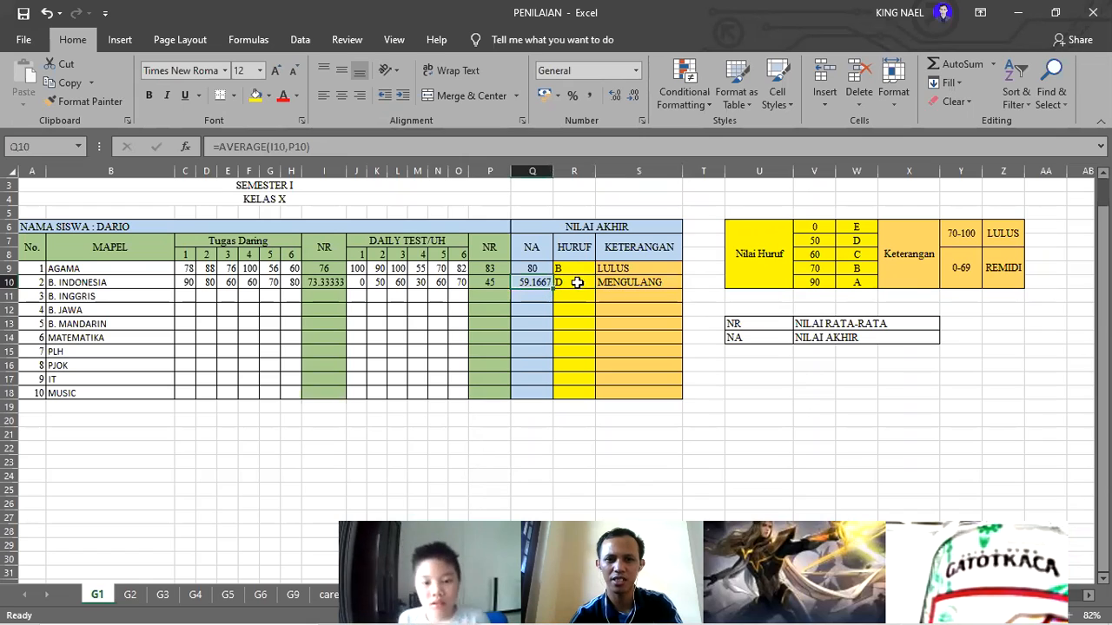
click(612, 284)
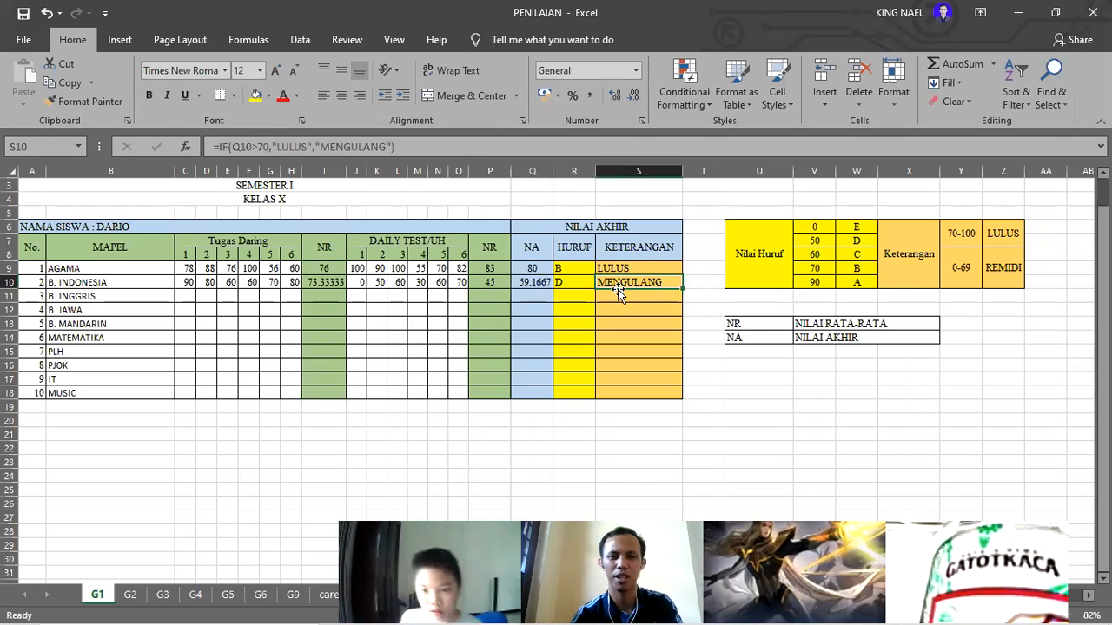
click(619, 292)
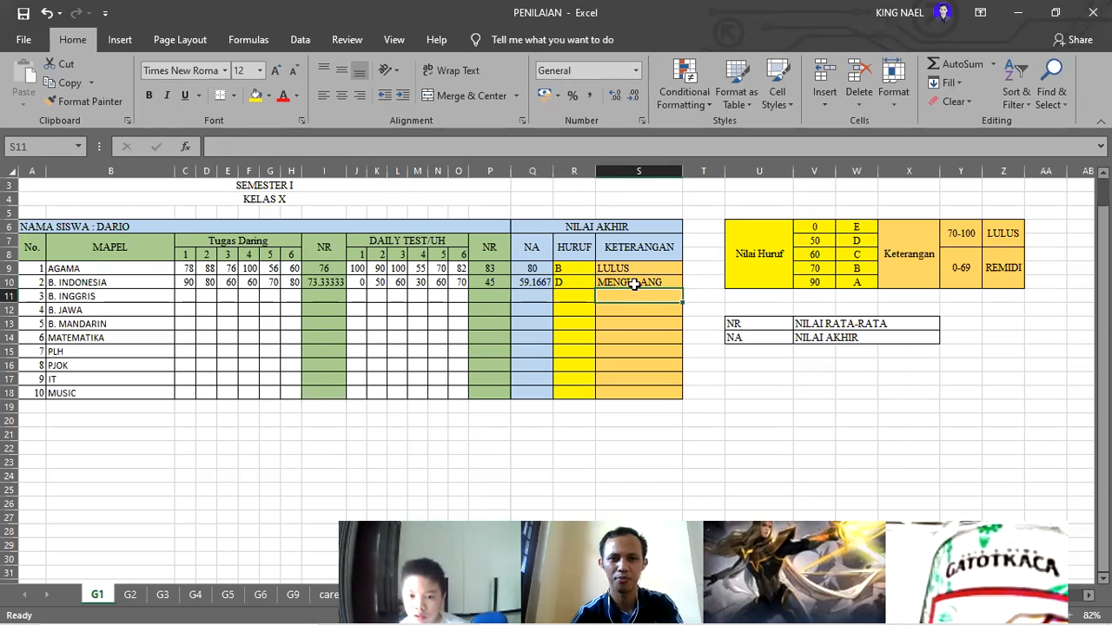
click(632, 283)
click(658, 294)
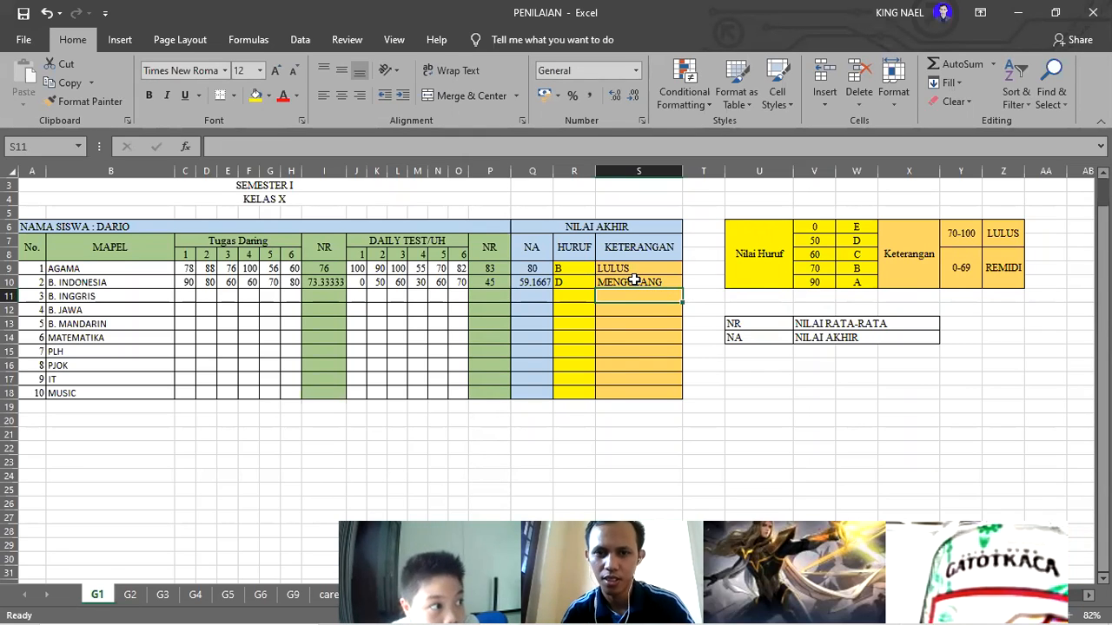
Step: Change the true result of B. INDONESIA's IF formula in S10 to "BERHASIL"
click(635, 280)
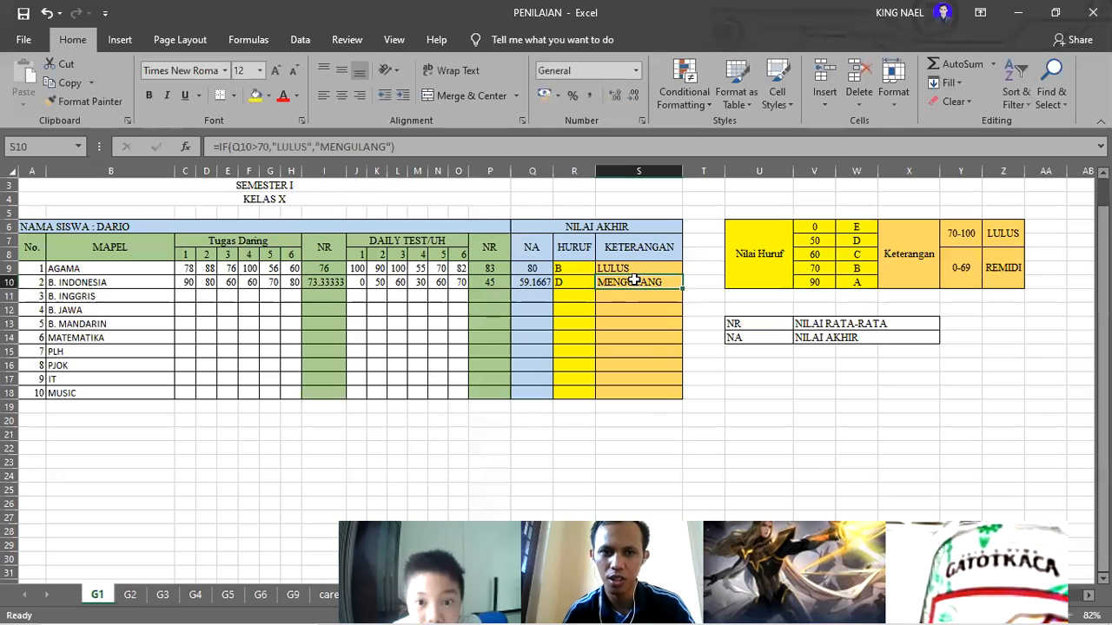
click(306, 147)
key(BackSpace)
key(BackSpace)
key(BackSpace)
key(BackSpace)
key(BackSpace)
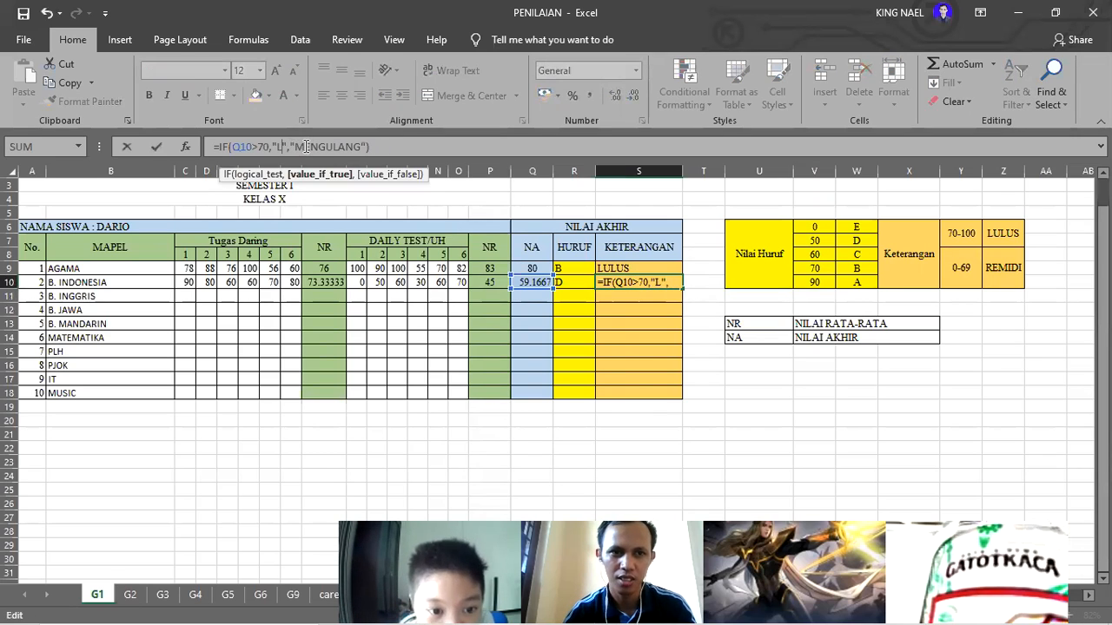
text(BERHASIL)
Step: Replace the false result of the IF formula in S10 with "GAGAL TOTAL", so it reads =IF(Q10>70,"BERHASIL","GAGAL TOTAL")
key(Right)
key(Right)
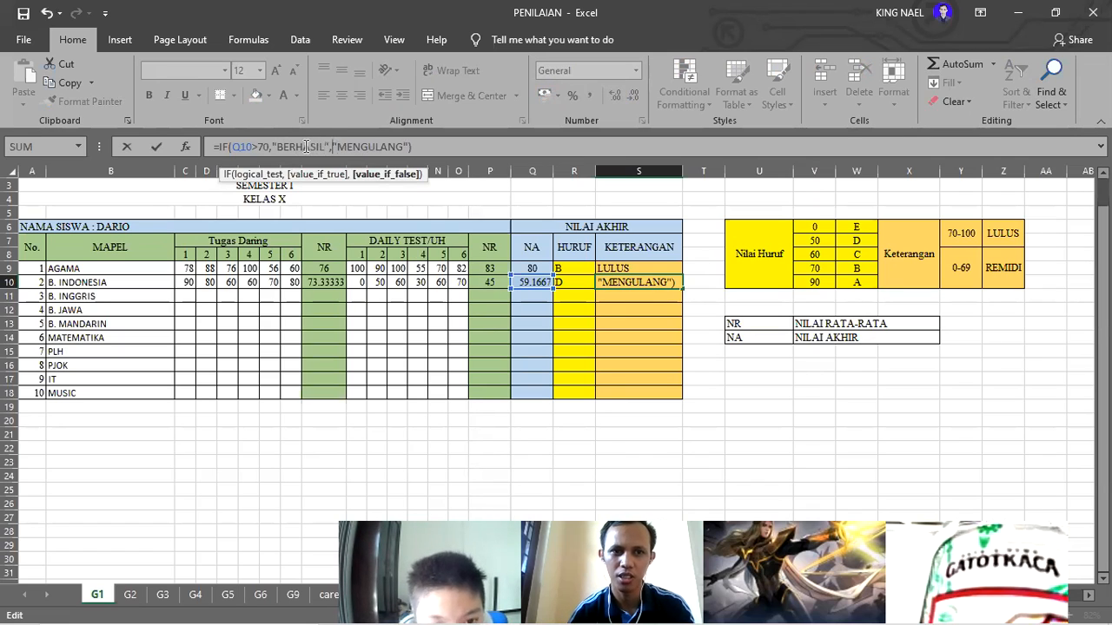
key(ctrl+shift+Right)
key(BackSpace)
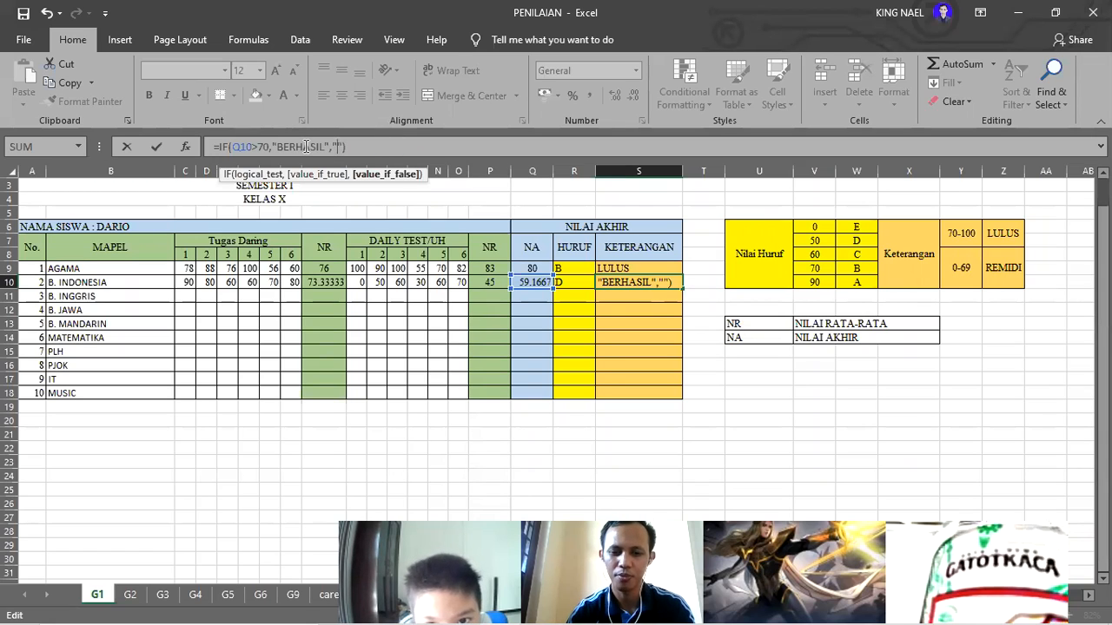
text(GAGAL )
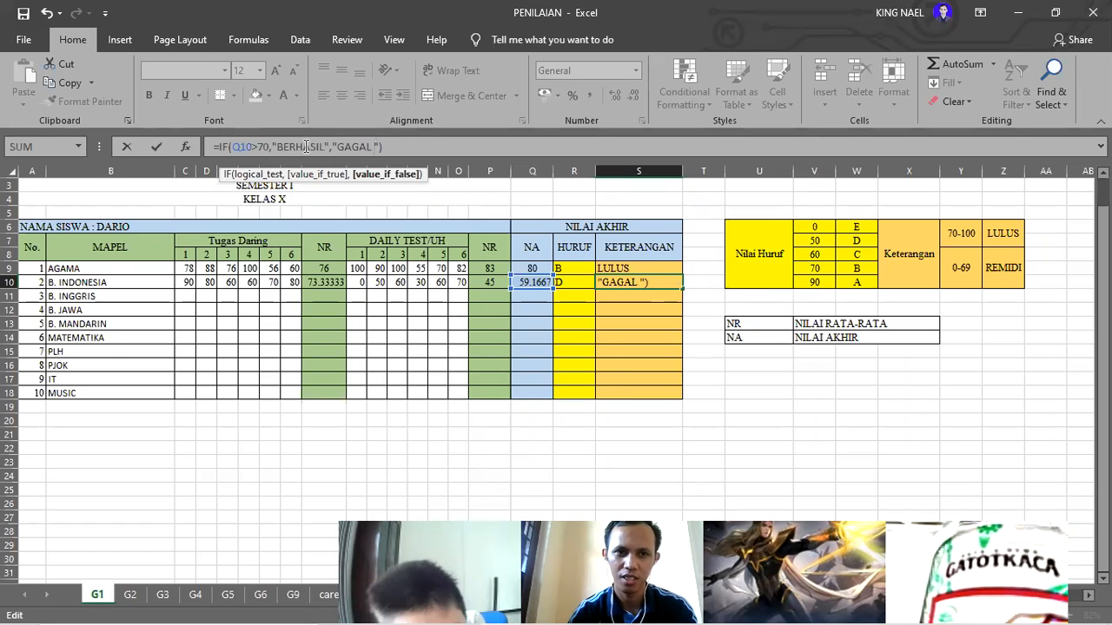
text(TOTAL)
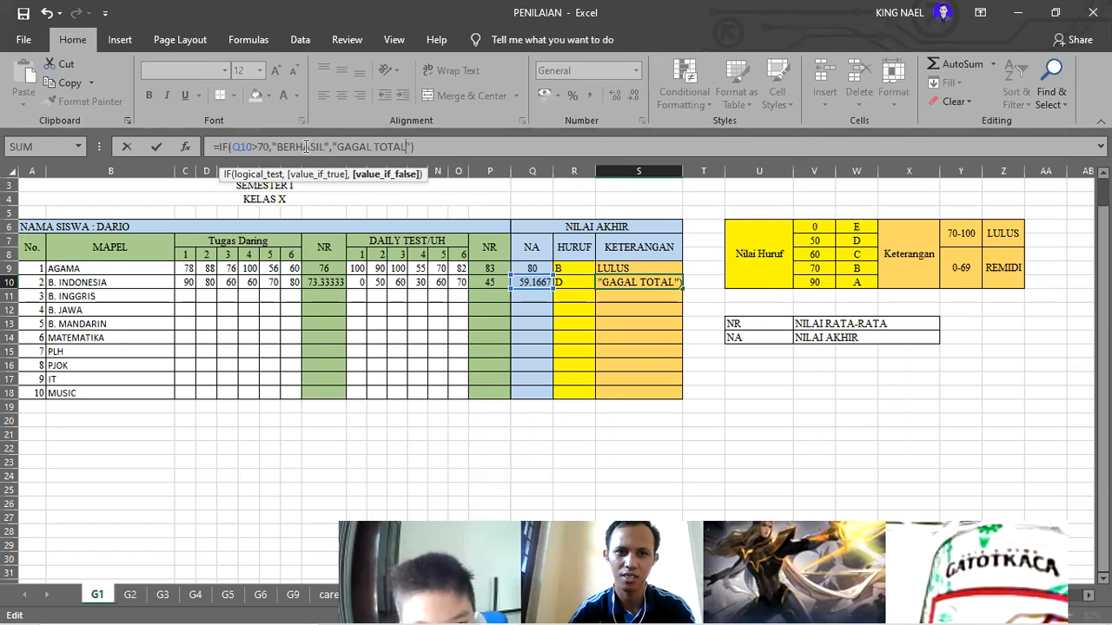
key(Return)
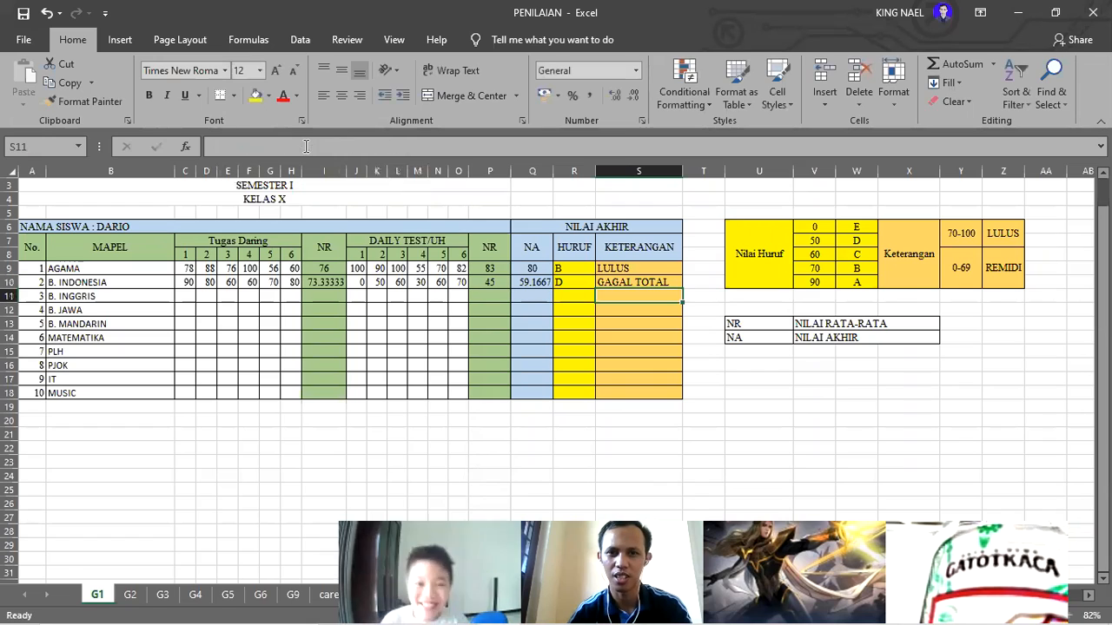
Step: Compare the KETERANGAN formulas in S9 and S10 with the LULUS and REMIDI entries in the Keterangan reference table
click(618, 322)
click(650, 286)
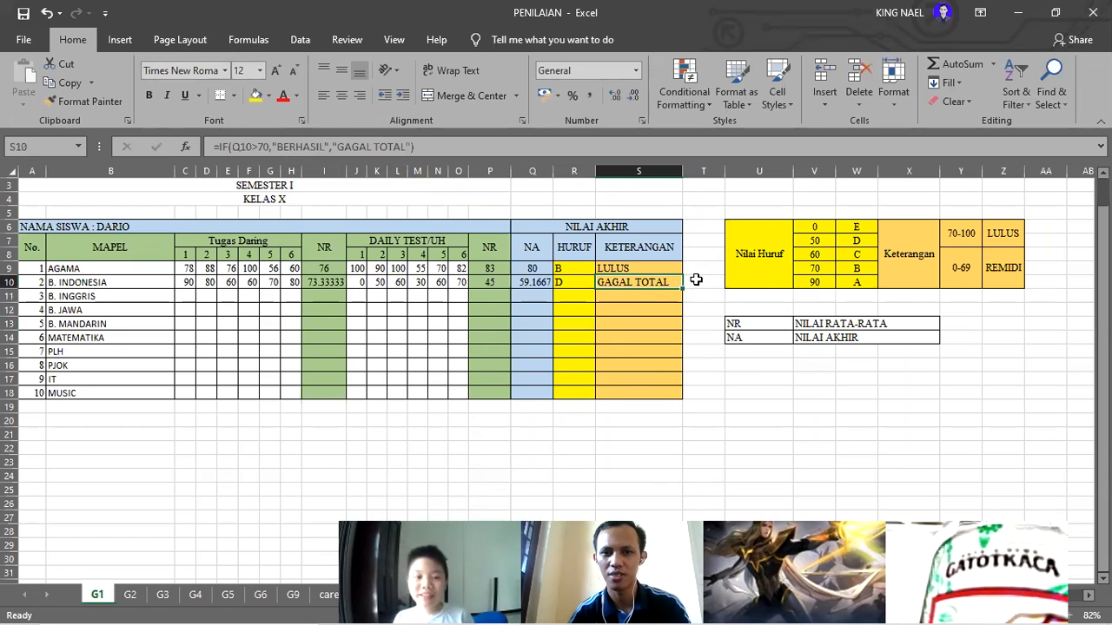
click(695, 280)
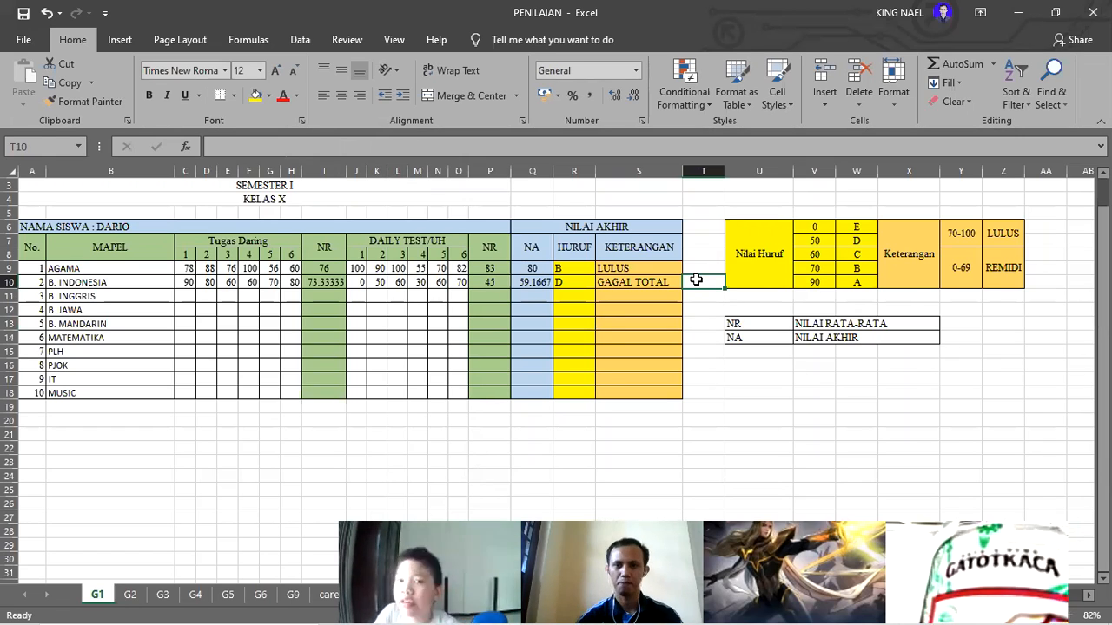
click(618, 272)
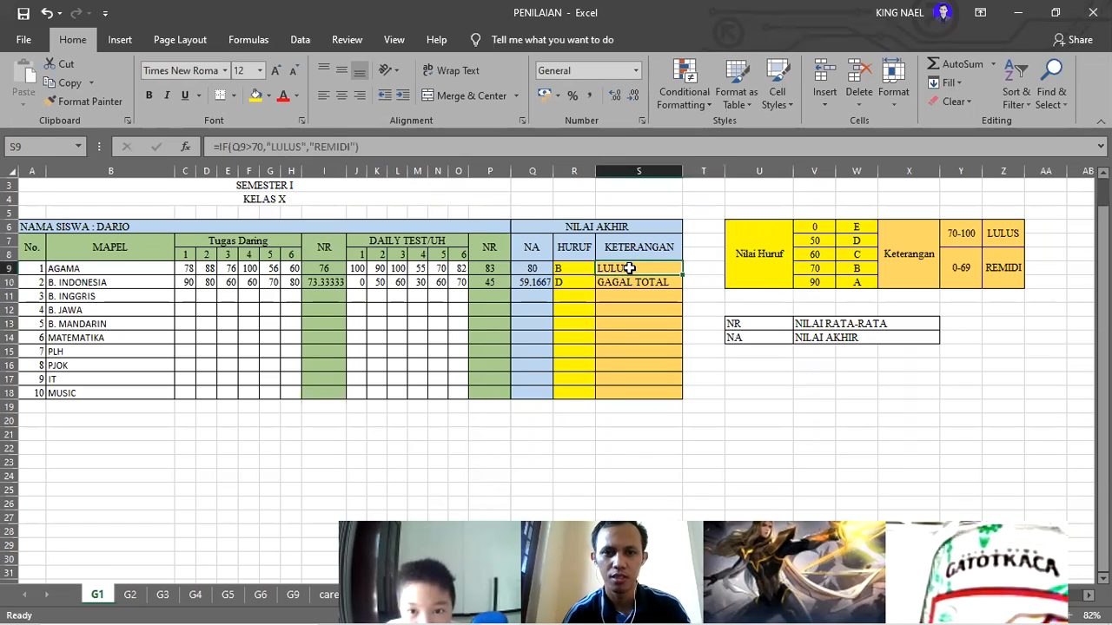
click(300, 146)
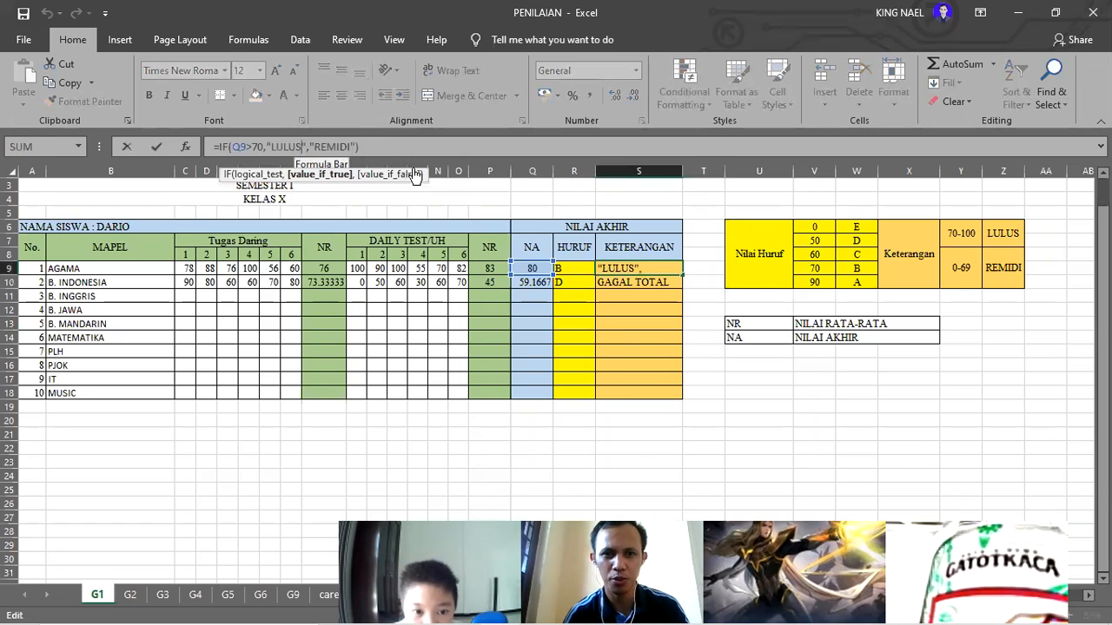
click(609, 280)
click(640, 269)
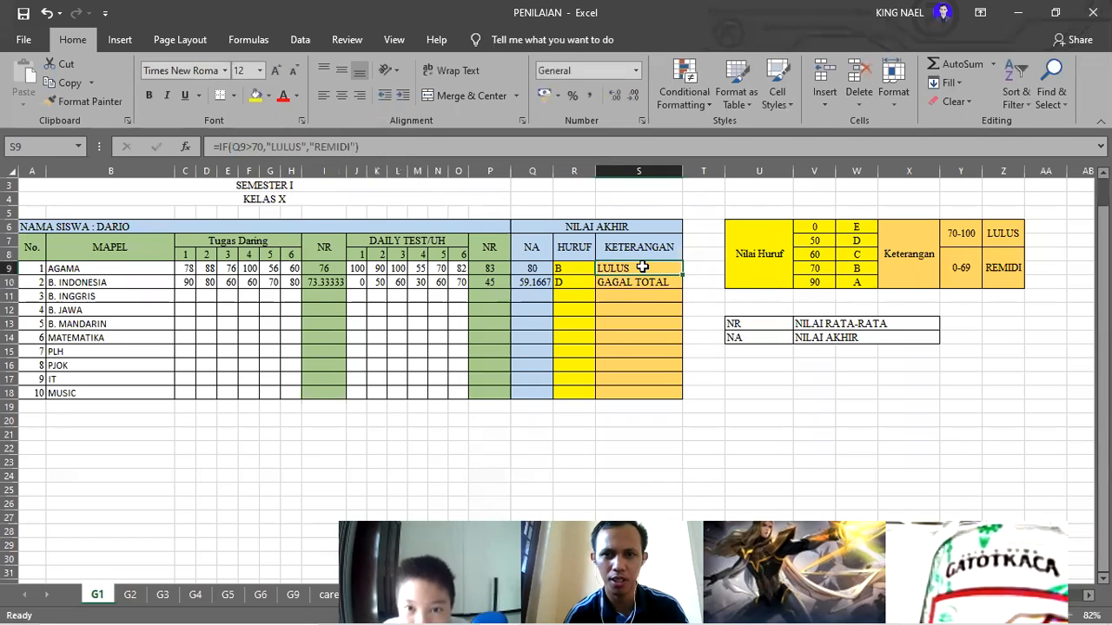
click(999, 236)
click(1005, 254)
click(1005, 237)
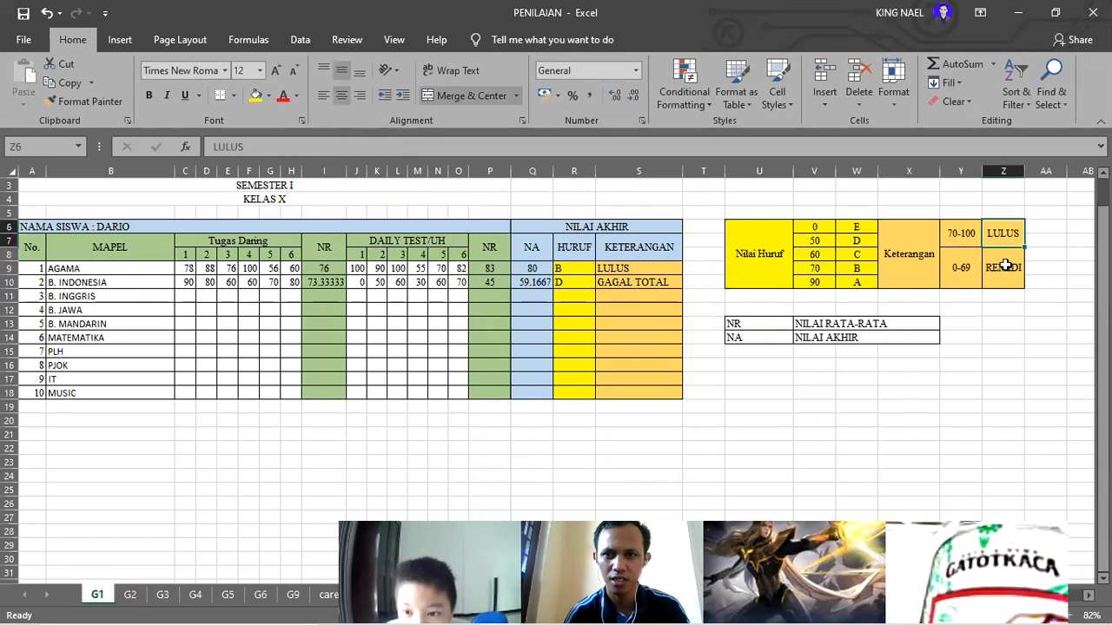
click(1004, 271)
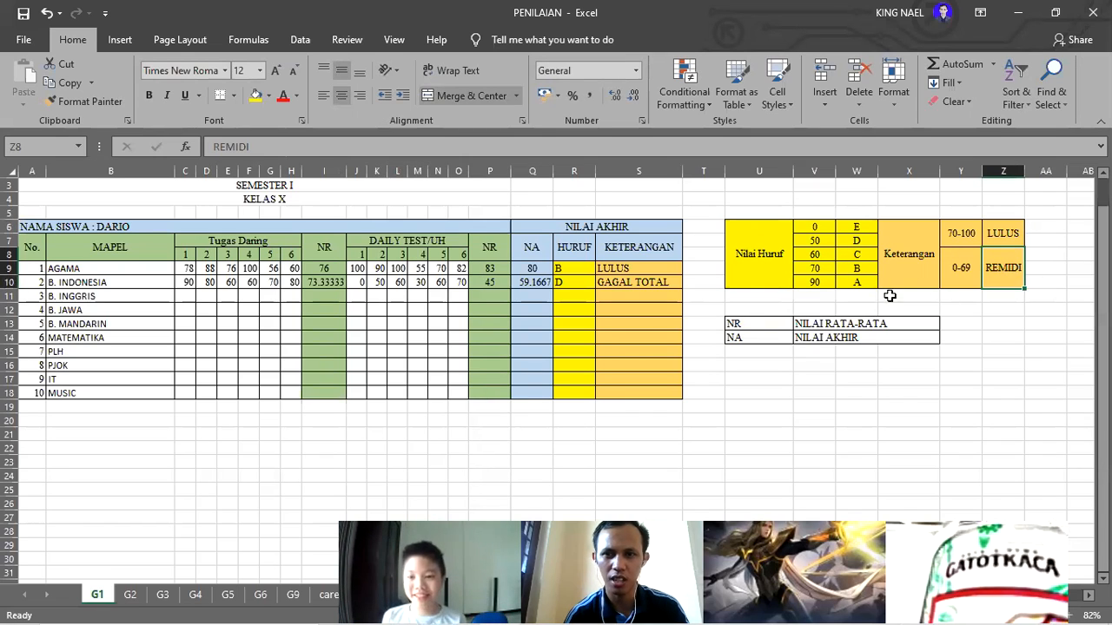
click(628, 283)
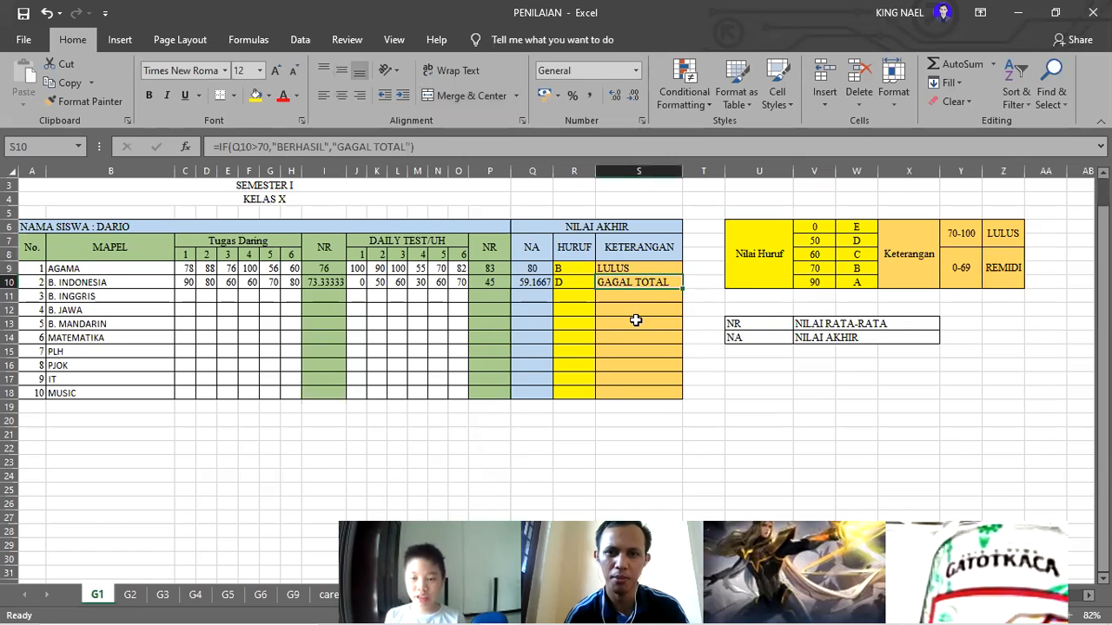
click(618, 326)
click(629, 270)
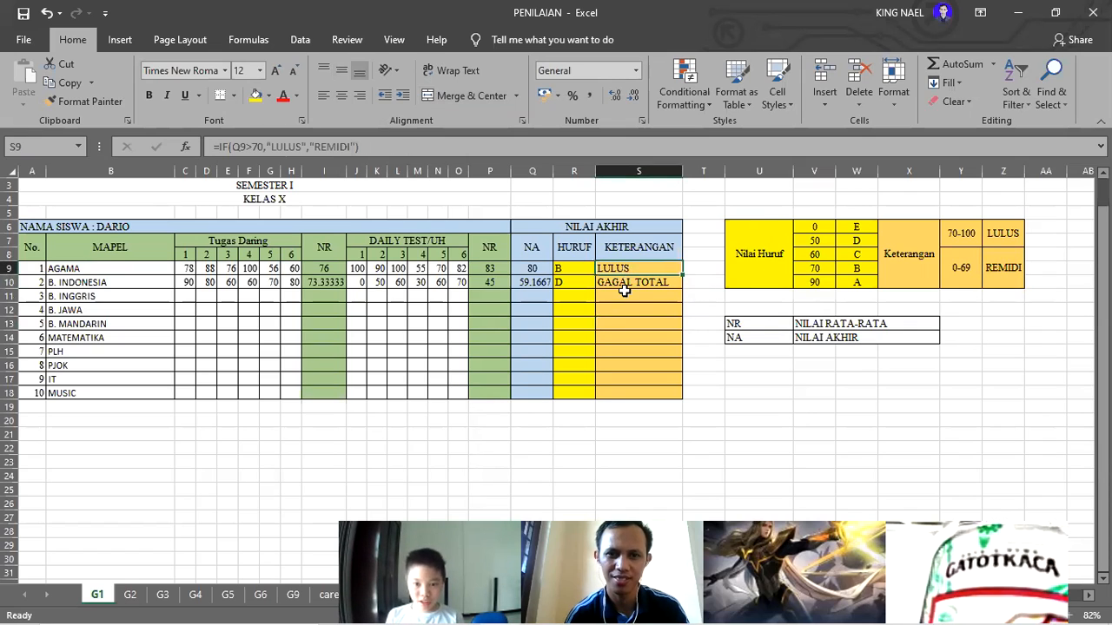
Step: Review the HURUF lookup formulas in R9 and R10 and the KETERANGAN IF formulas in S9 and S10
click(625, 324)
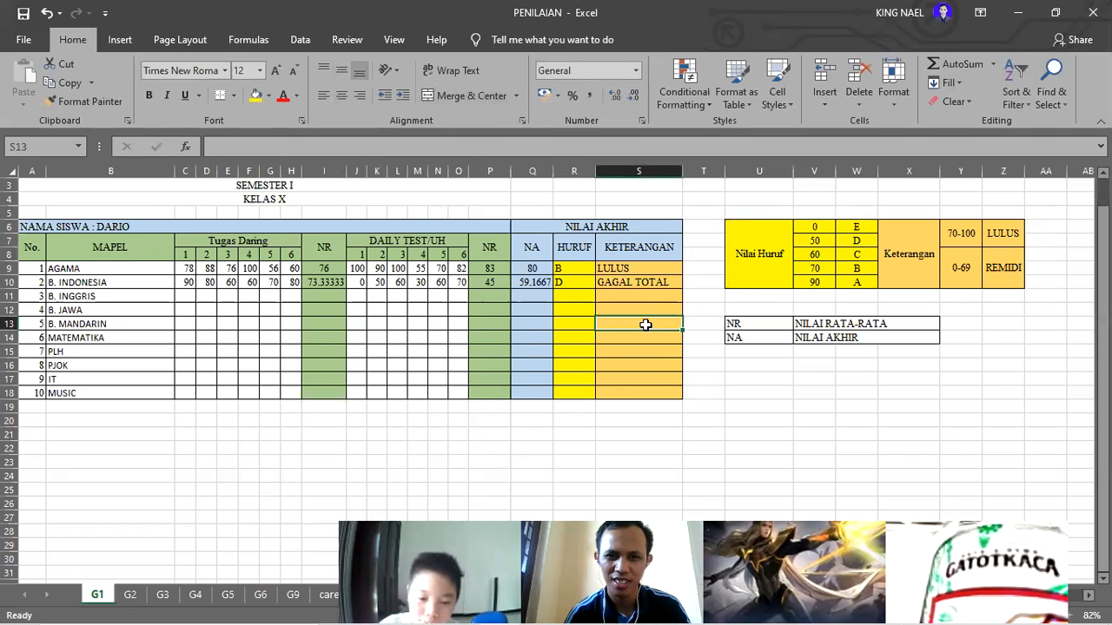
click(618, 268)
click(624, 283)
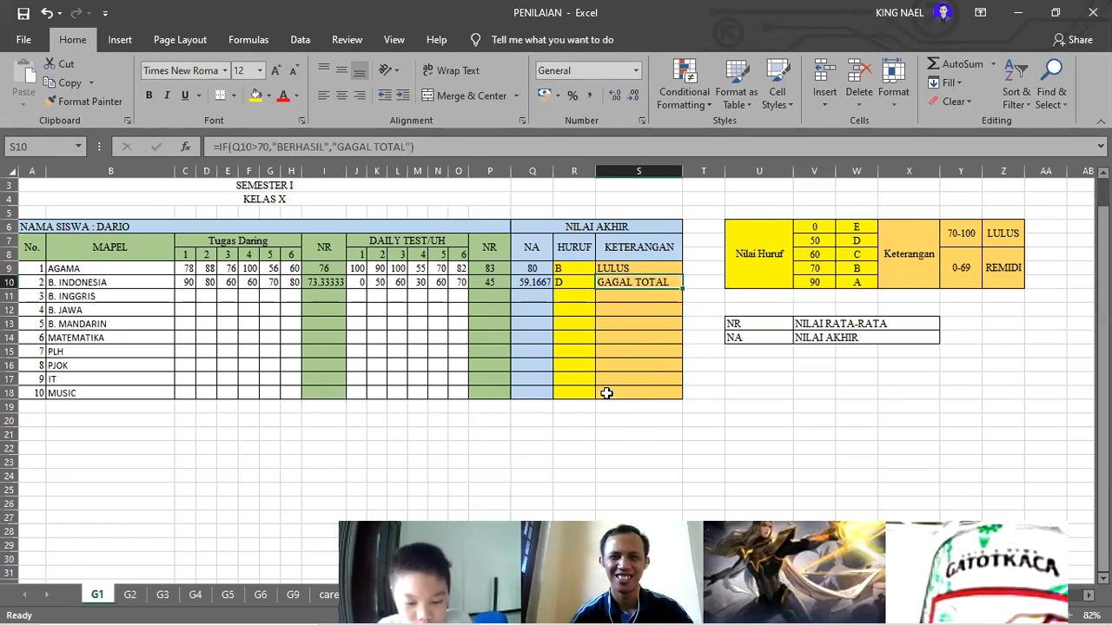
click(577, 270)
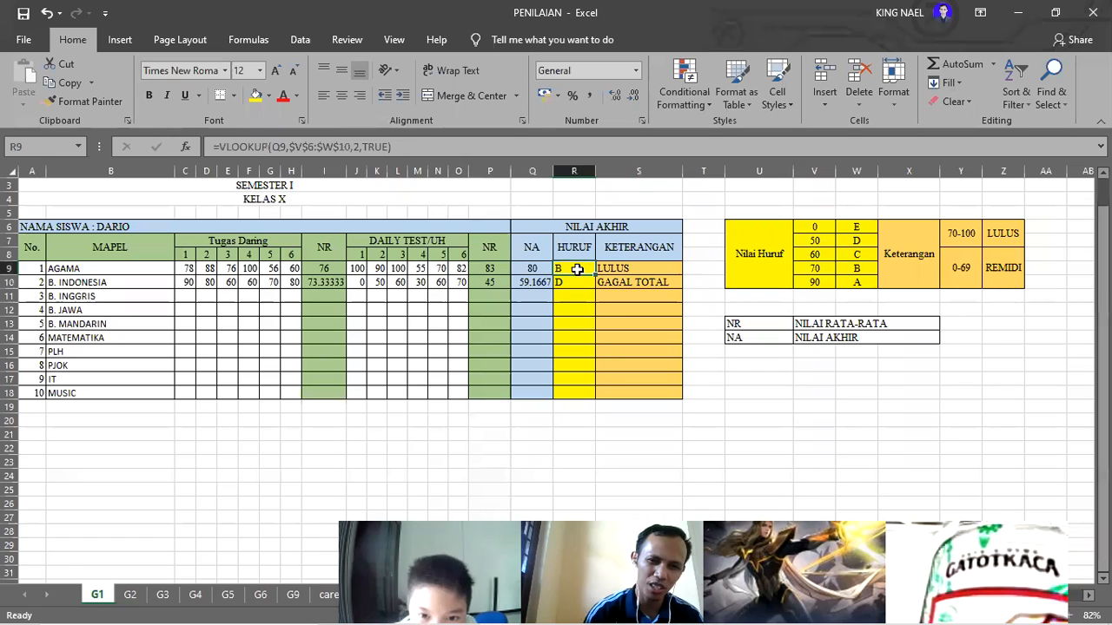
click(574, 281)
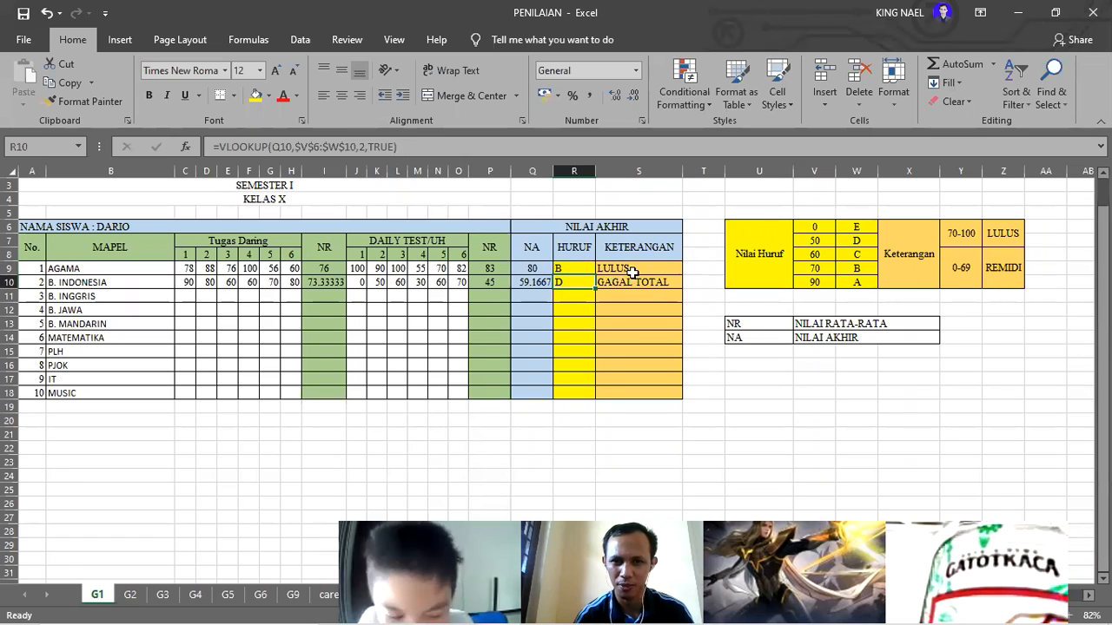
click(634, 272)
click(640, 284)
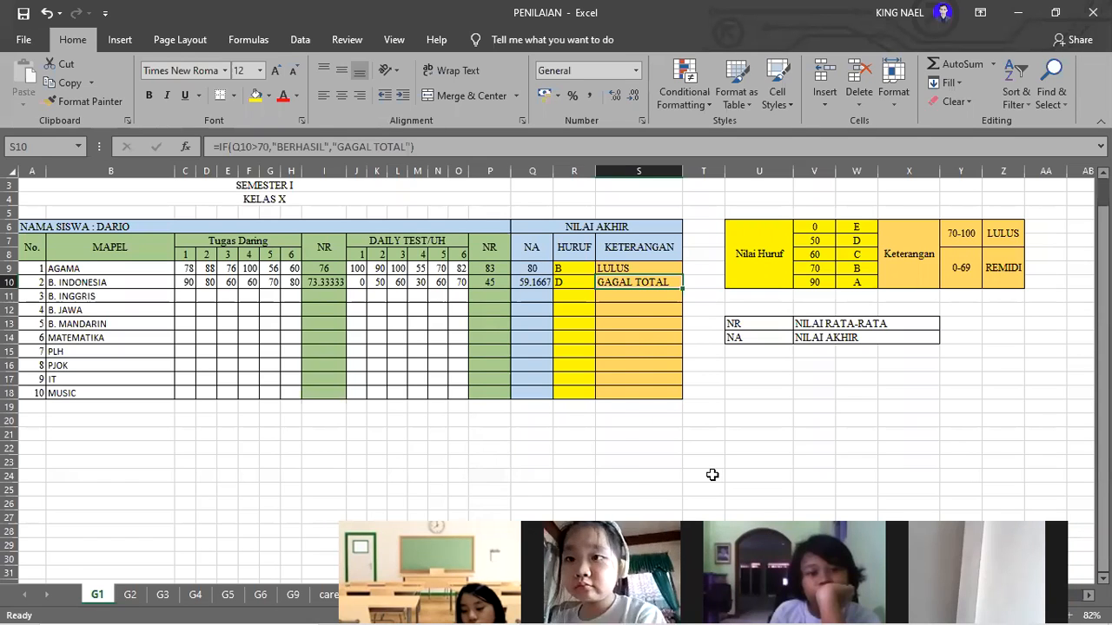
click(943, 418)
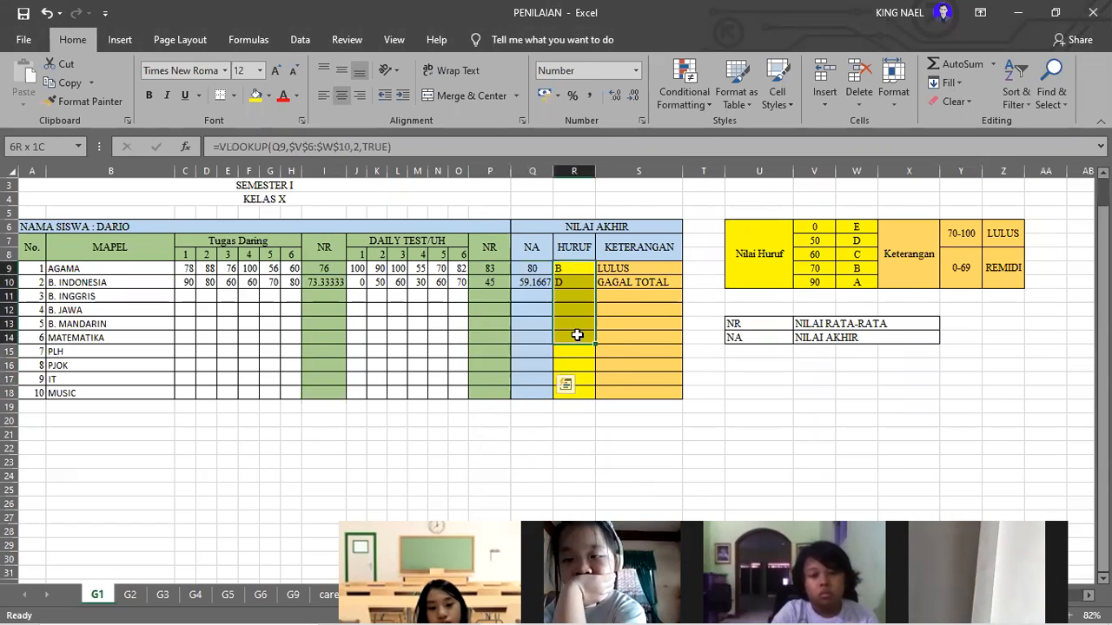
click(720, 390)
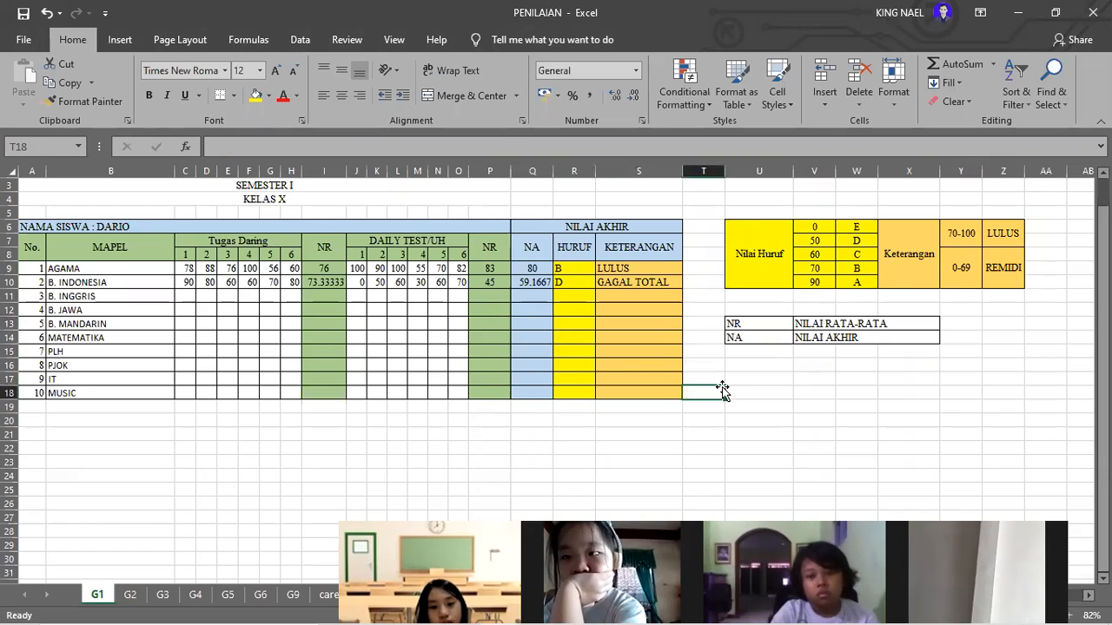
click(756, 391)
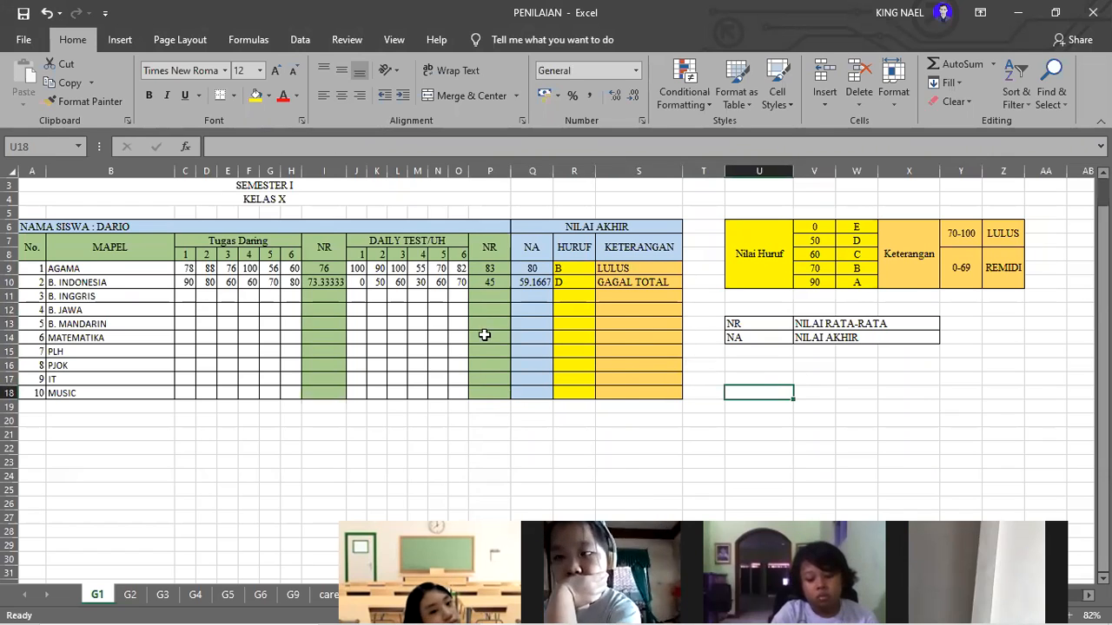
drag(189, 285, 288, 285)
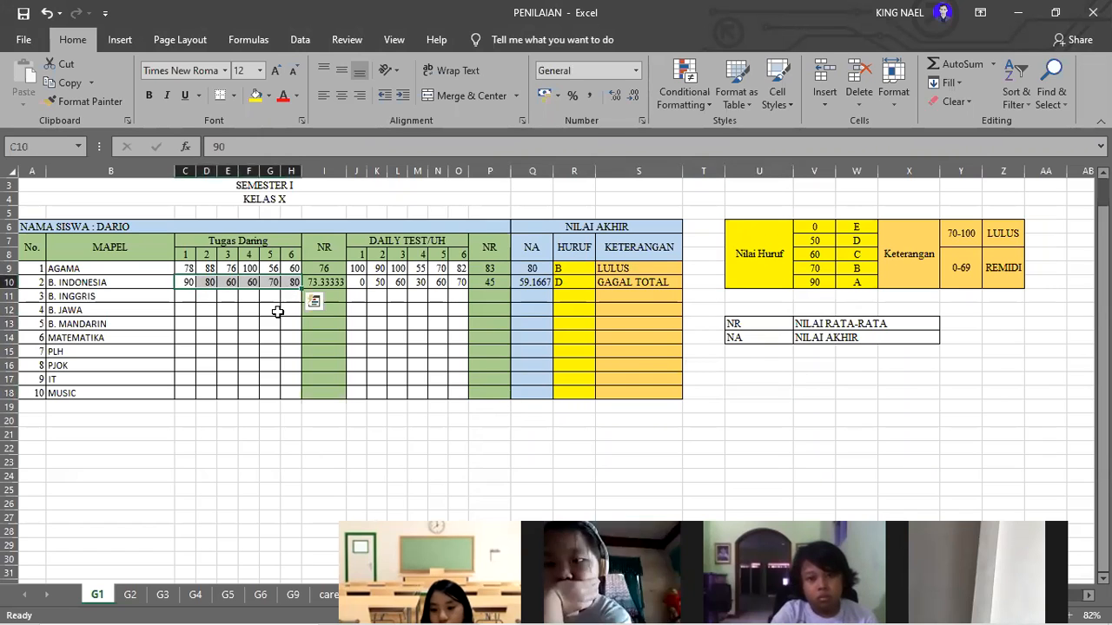
click(277, 311)
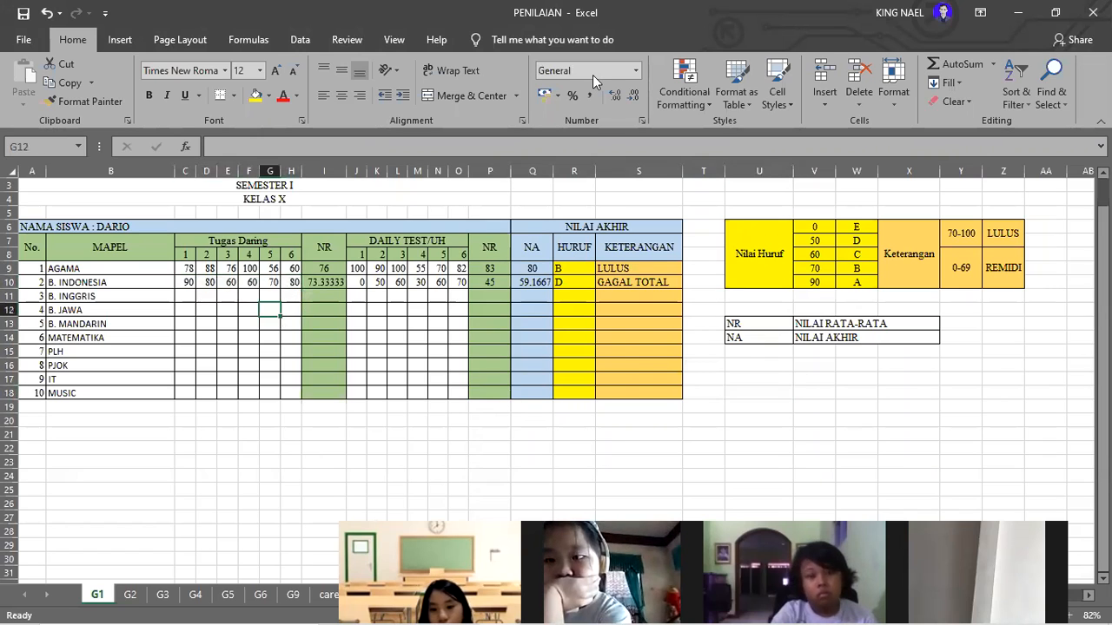